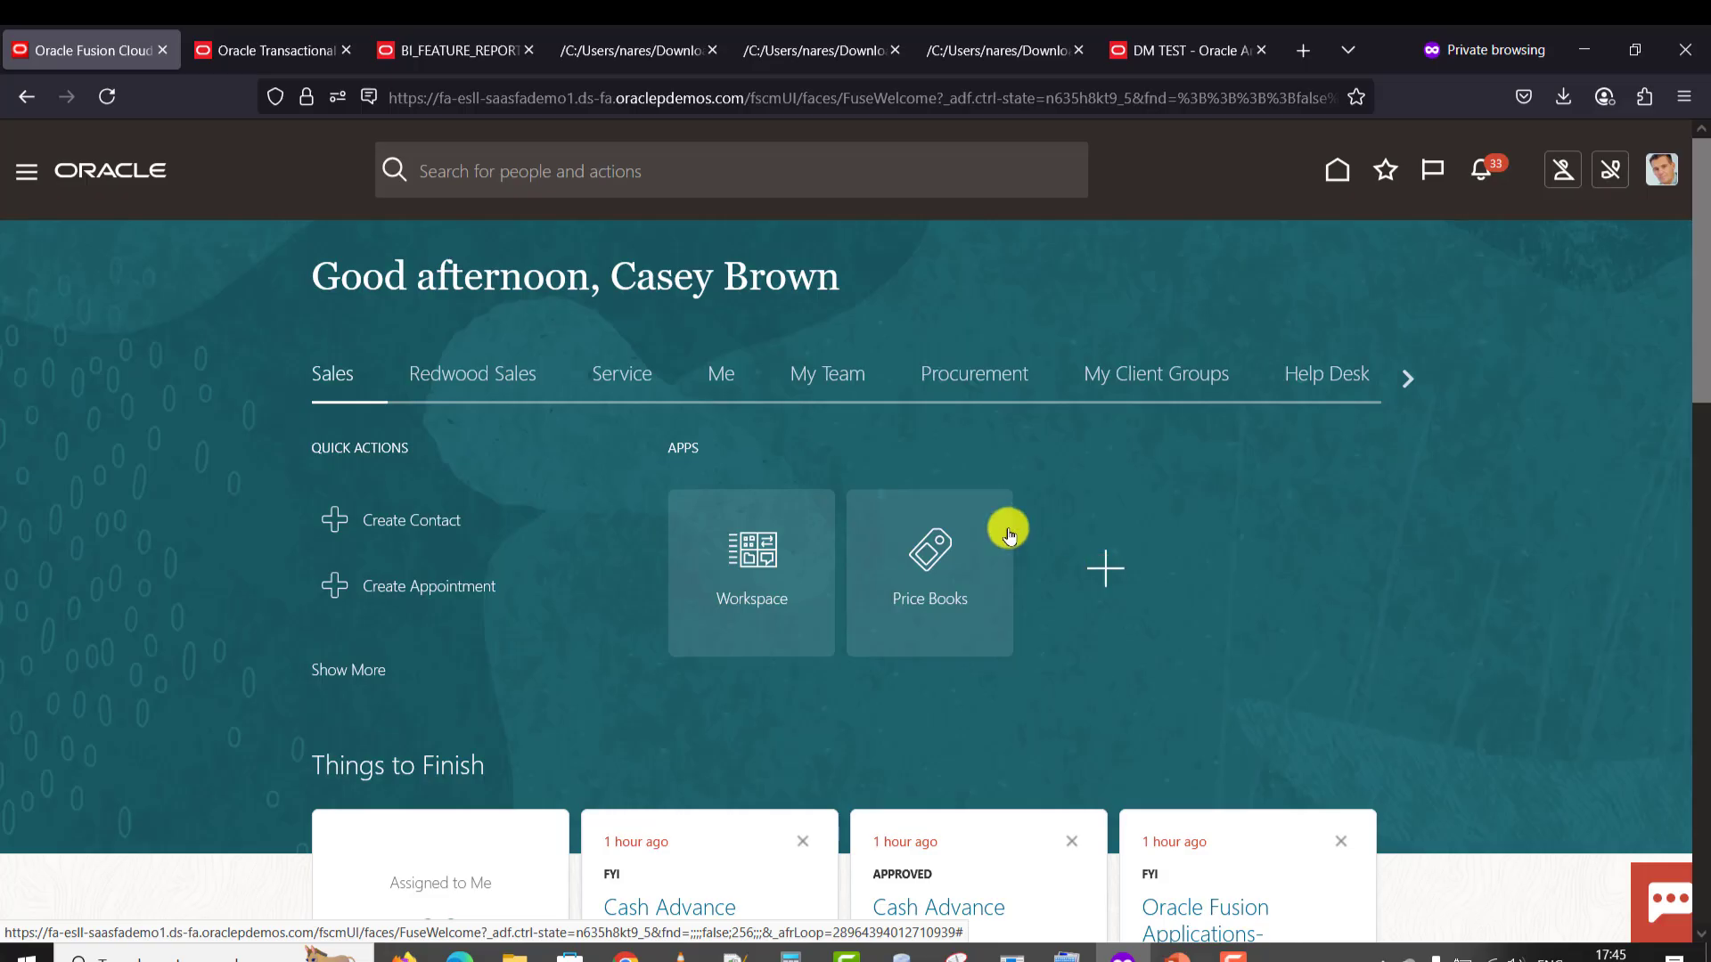
Go to Reports and Analytics from the Navigator's Tools group and browse the catalog at BIP Reports.
left_click(32, 178)
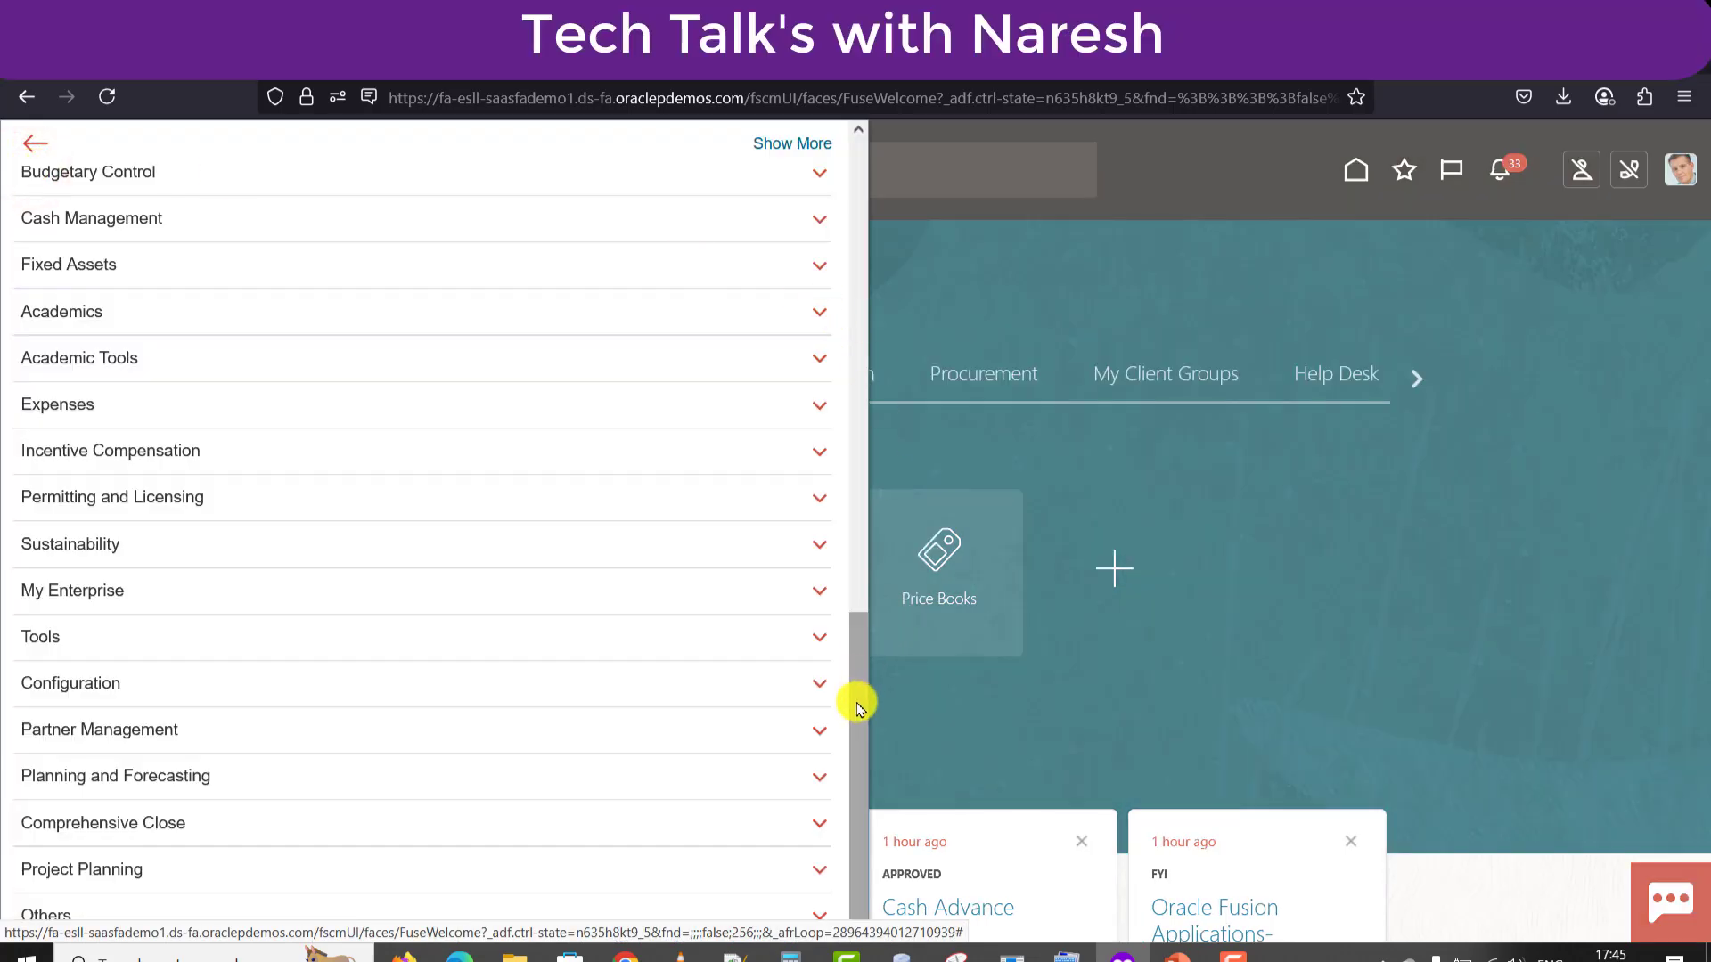
left_click_drag(856, 699, 865, 722)
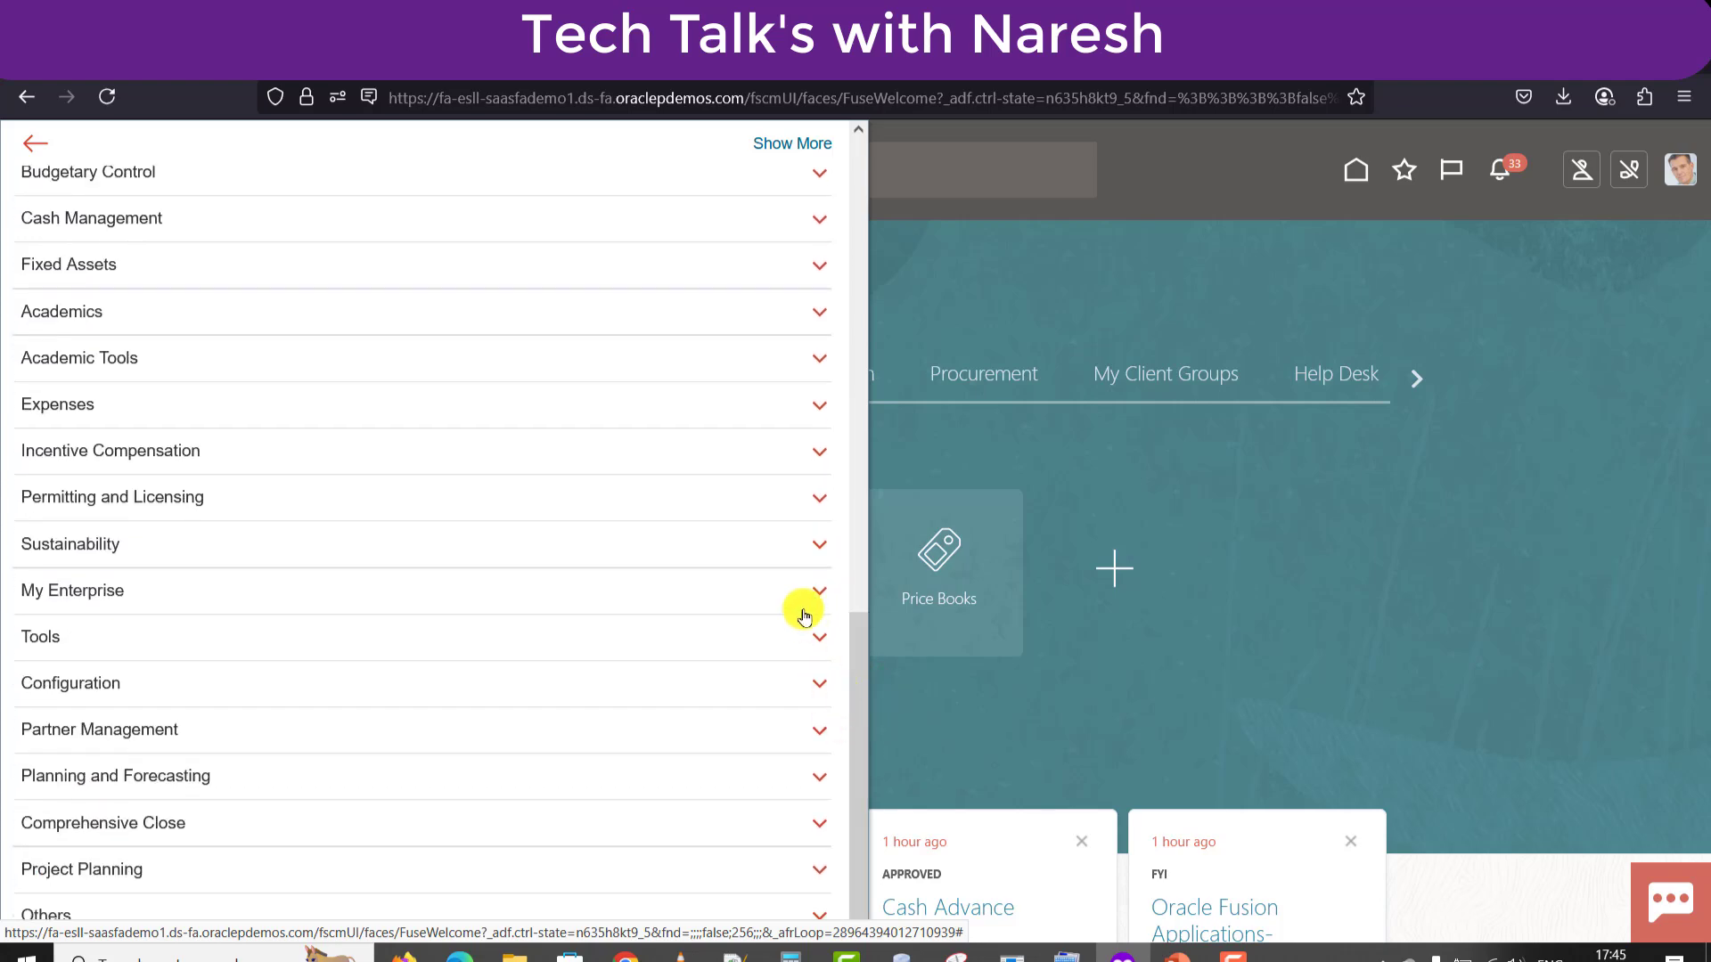
left_click(813, 638)
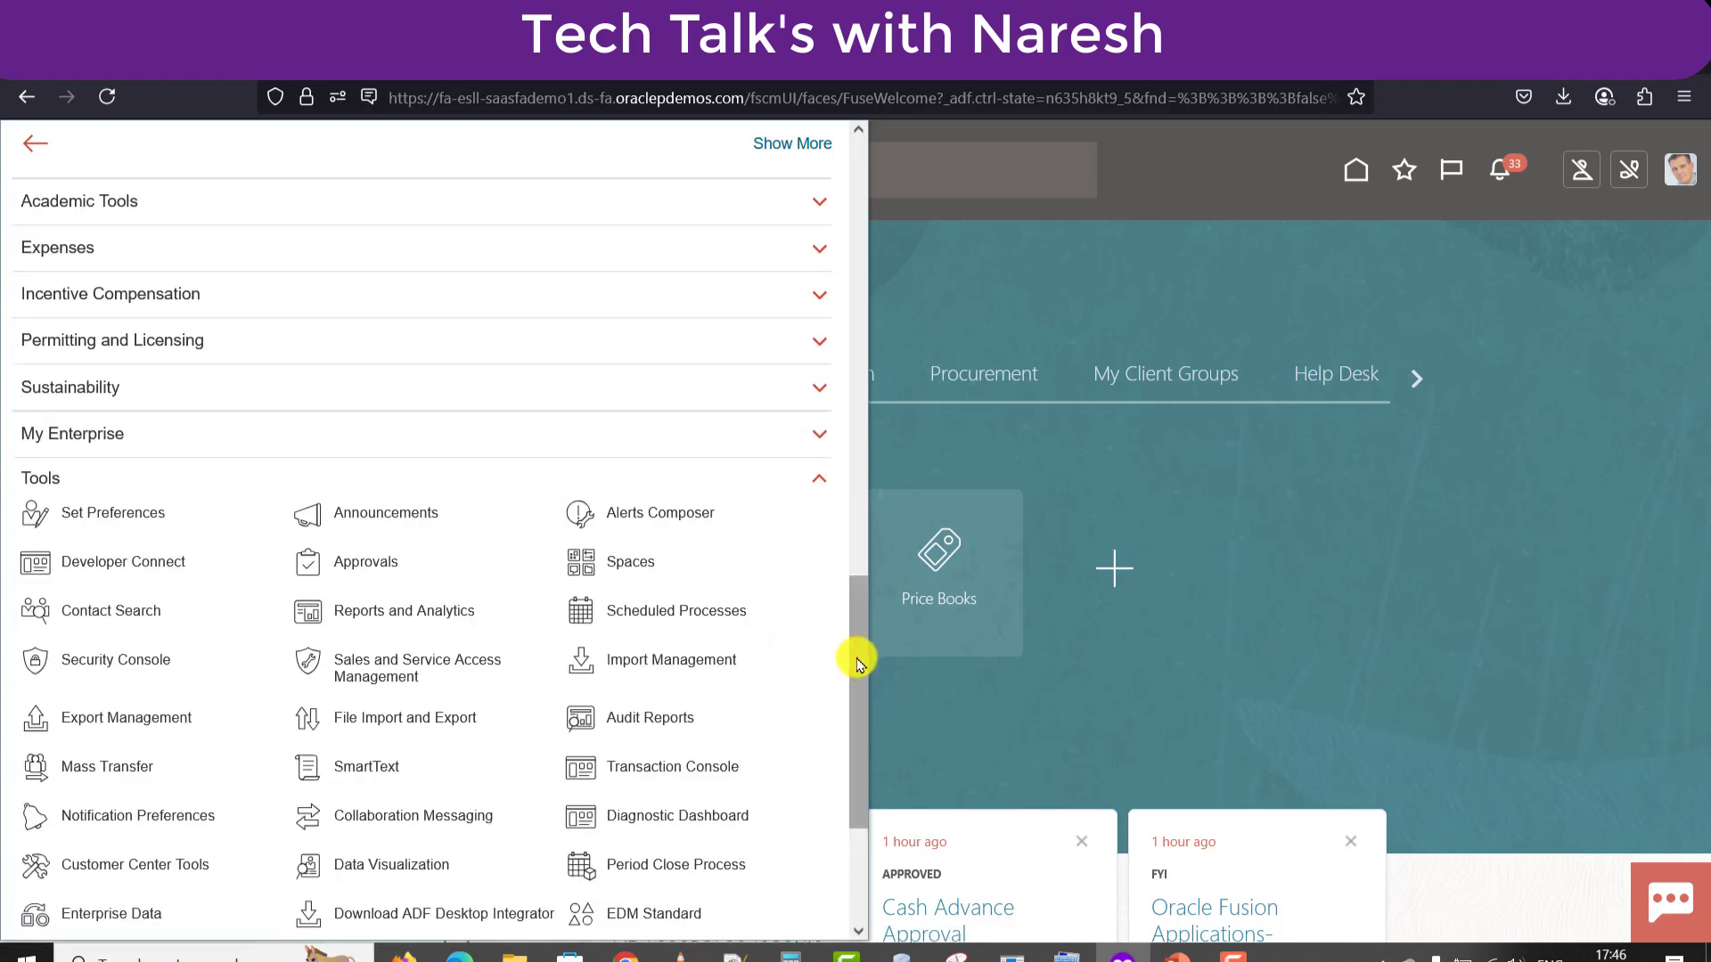
left_click_drag(853, 656, 853, 697)
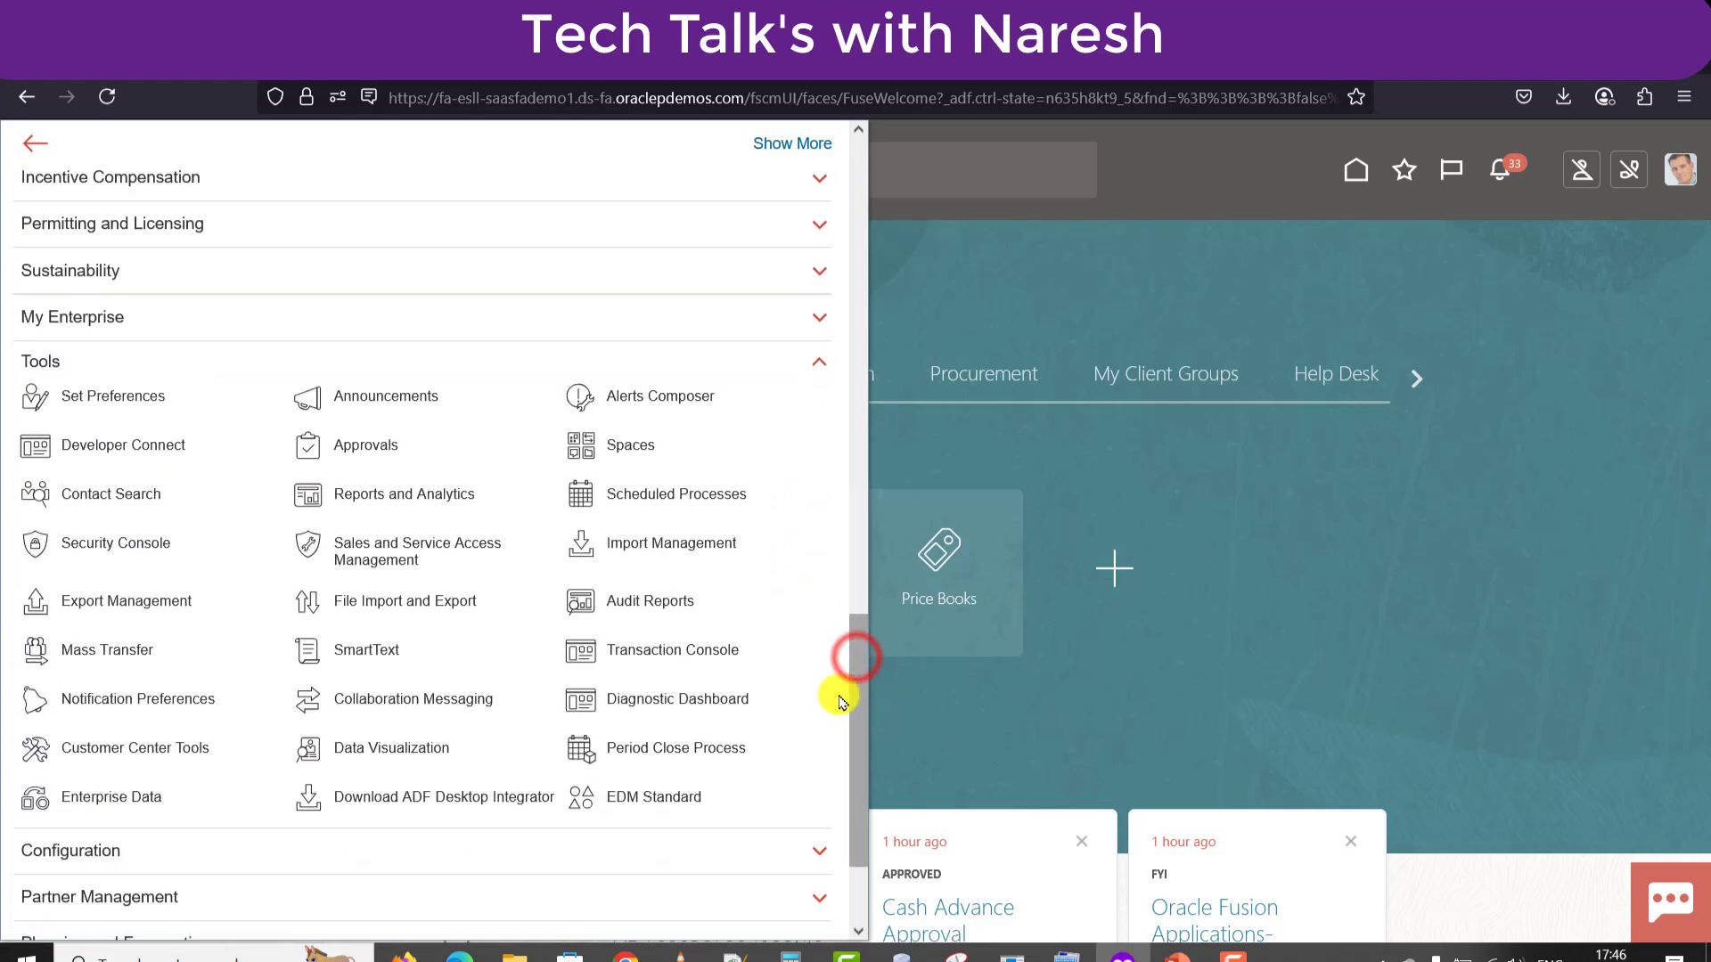
left_click(451, 501)
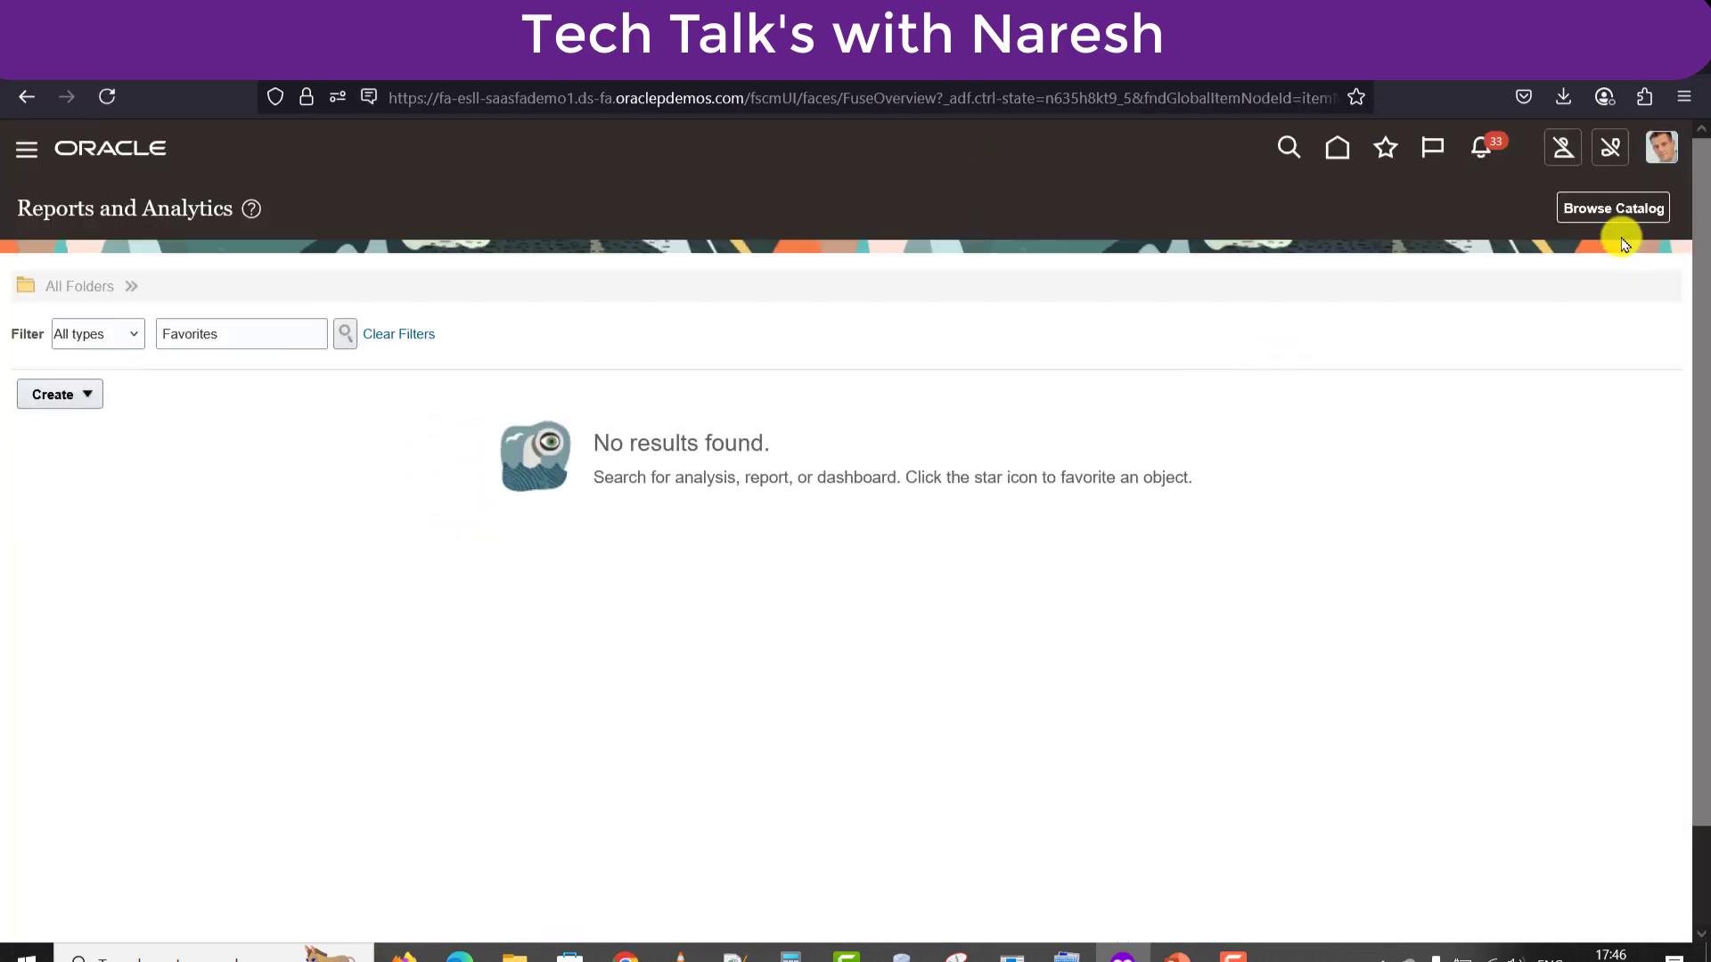
left_click(1609, 212)
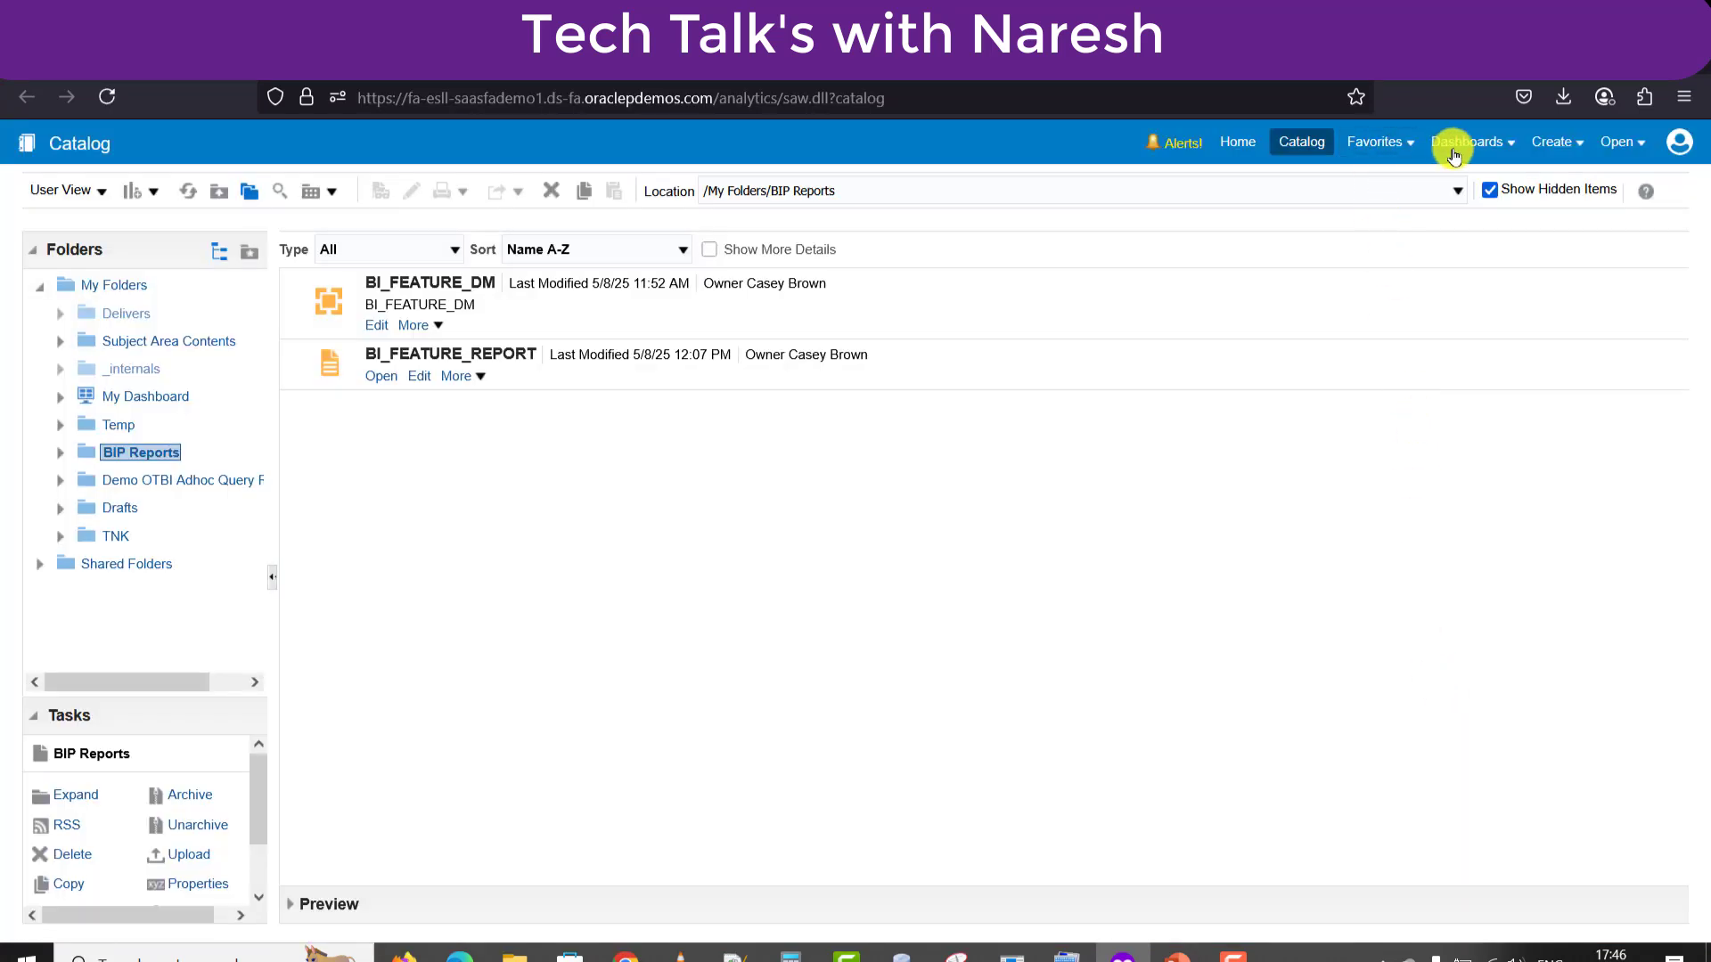
Create a new data model from the Catalog's Create menu.
left_click(1555, 142)
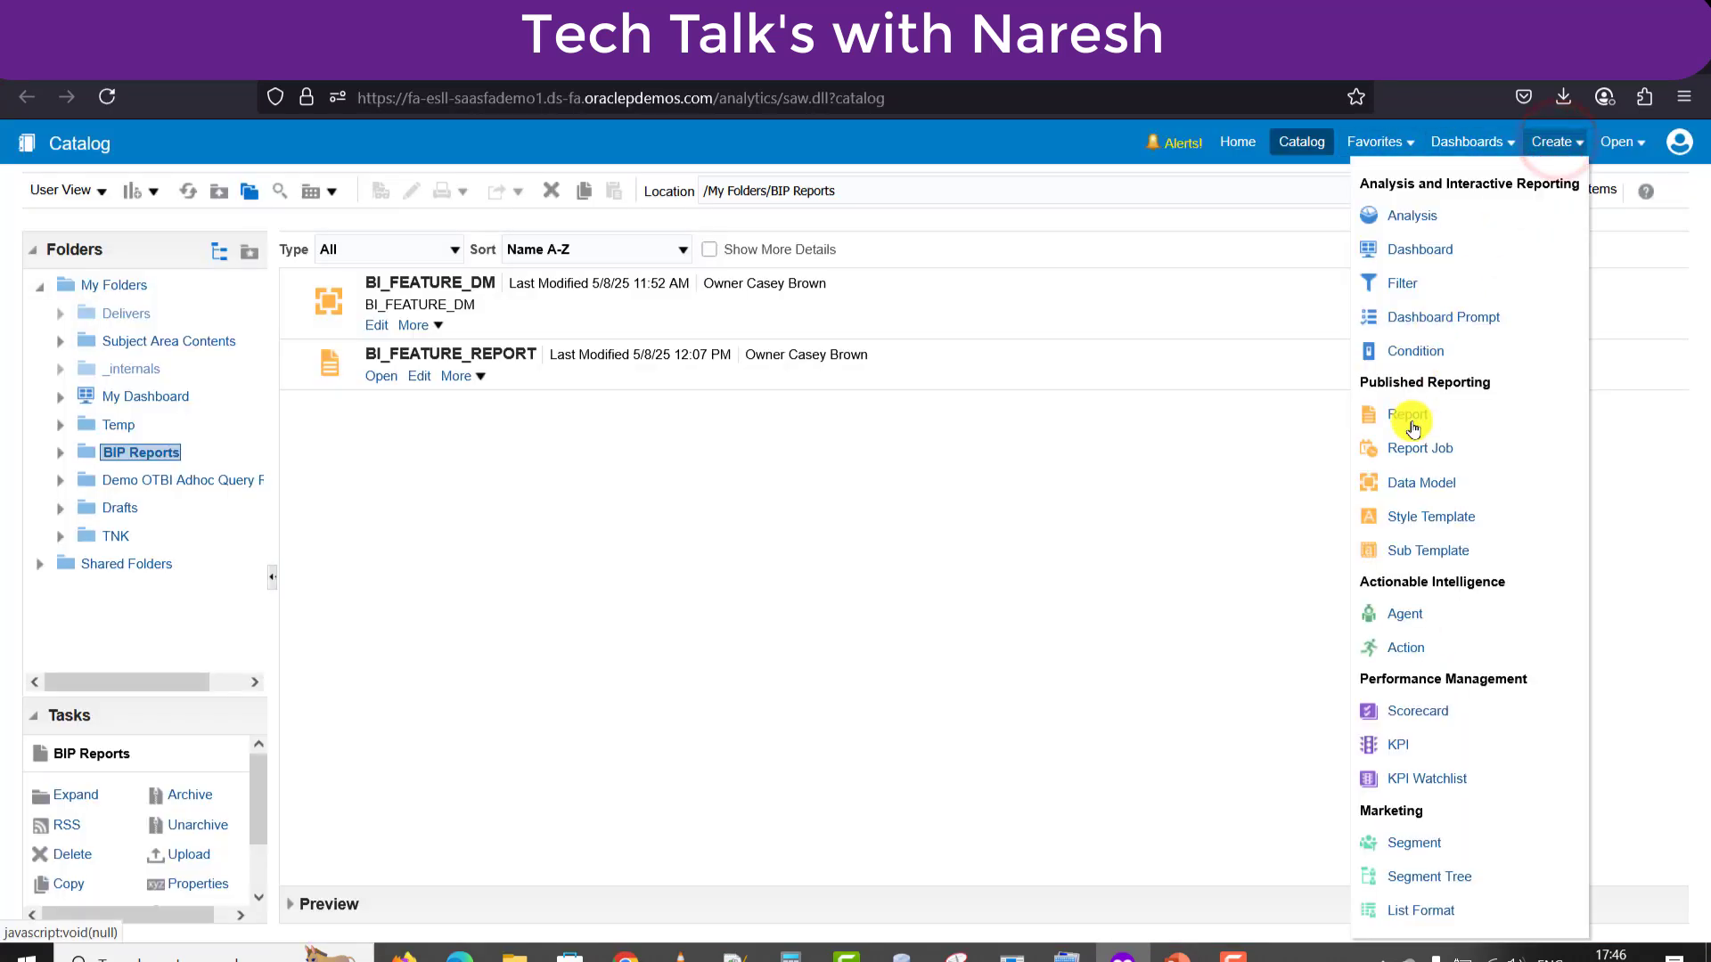
left_click(1417, 486)
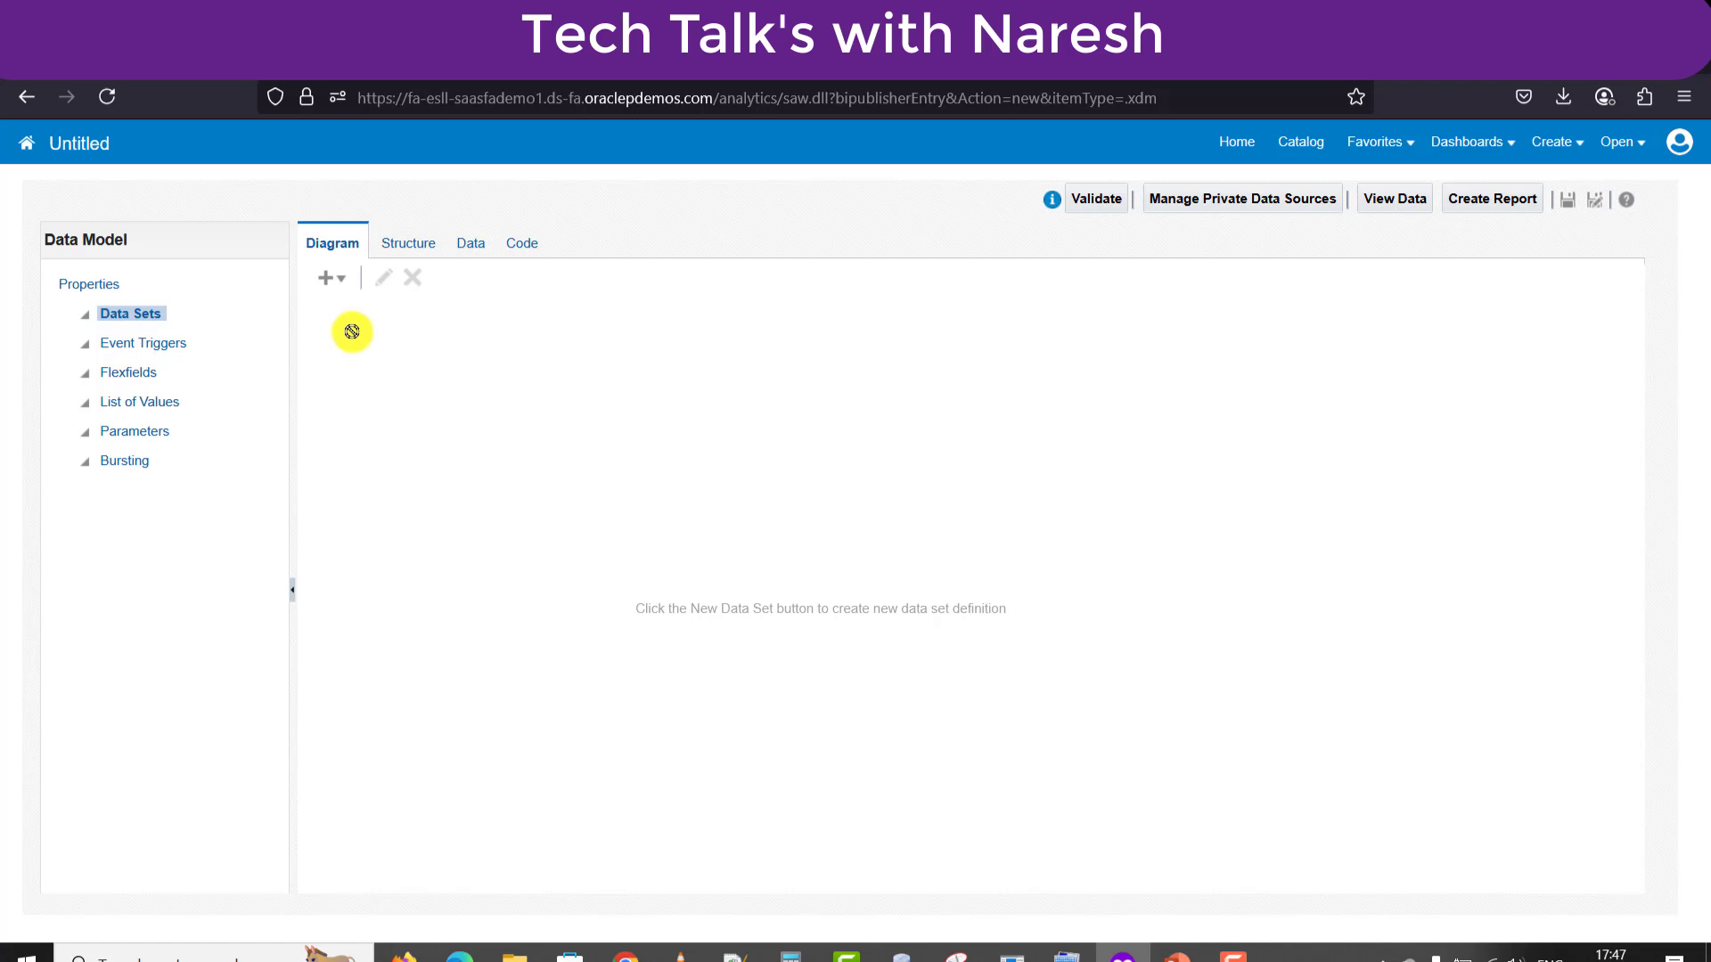
Add a SQL Query data set named EVENT_TRIGGER_DM using the ApplicationDB_FSCM data source.
left_click(325, 280)
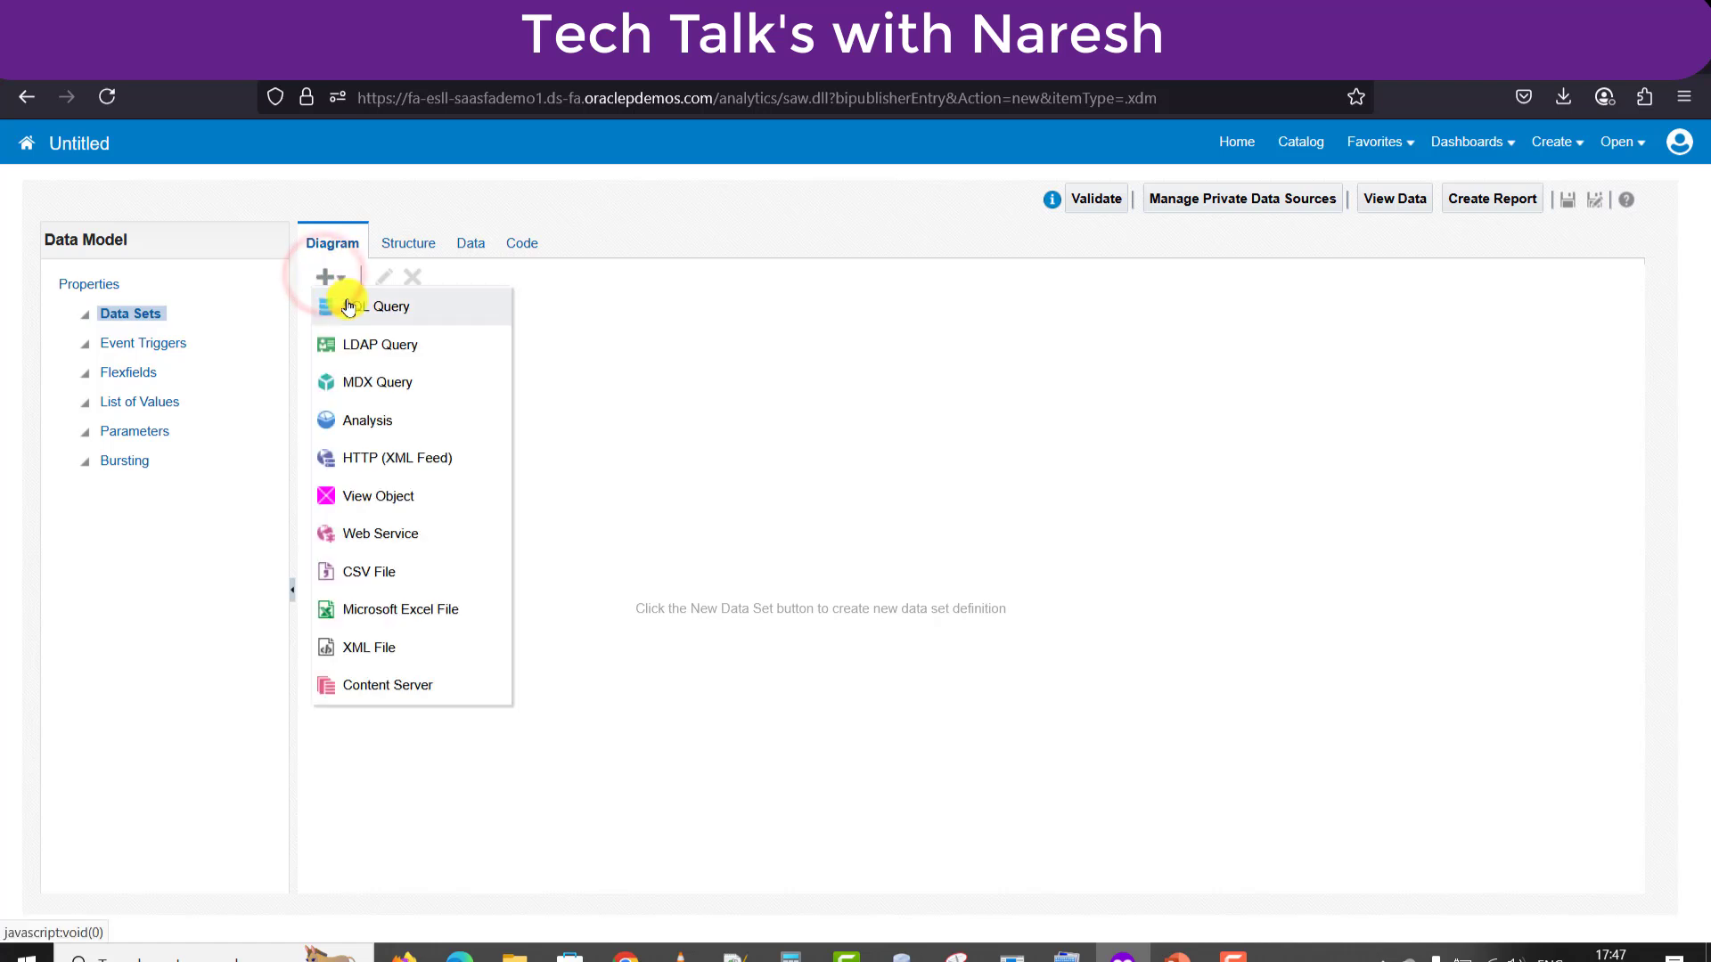
left_click(360, 312)
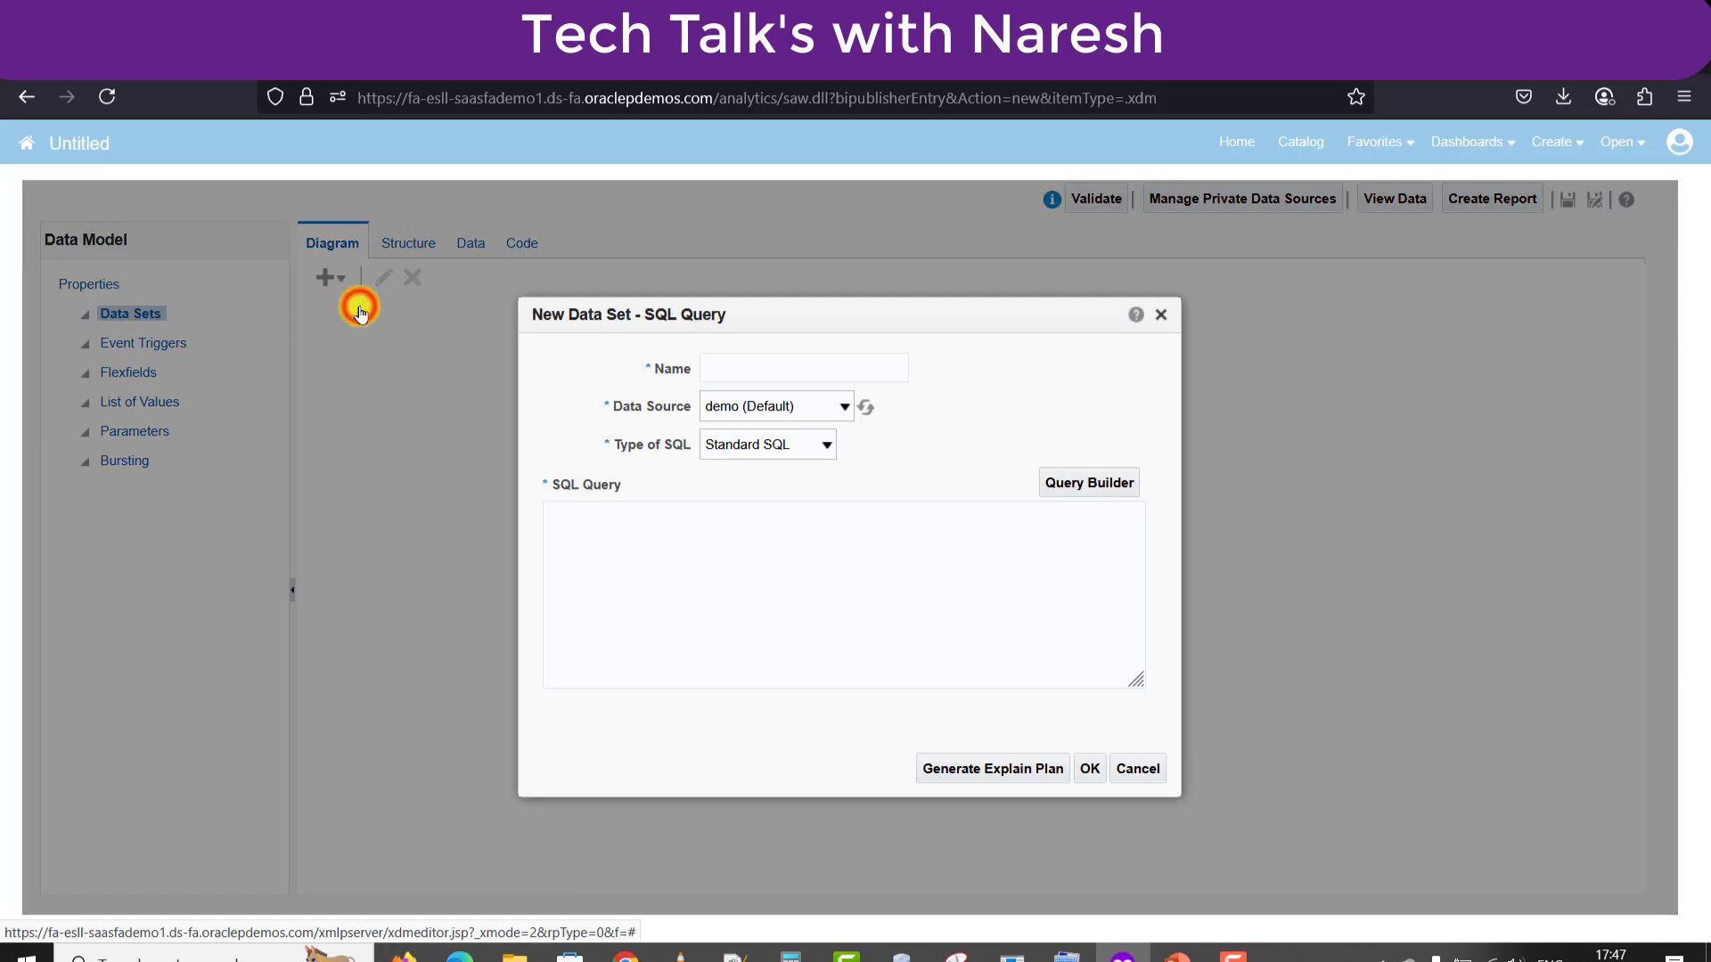
left_click(794, 360)
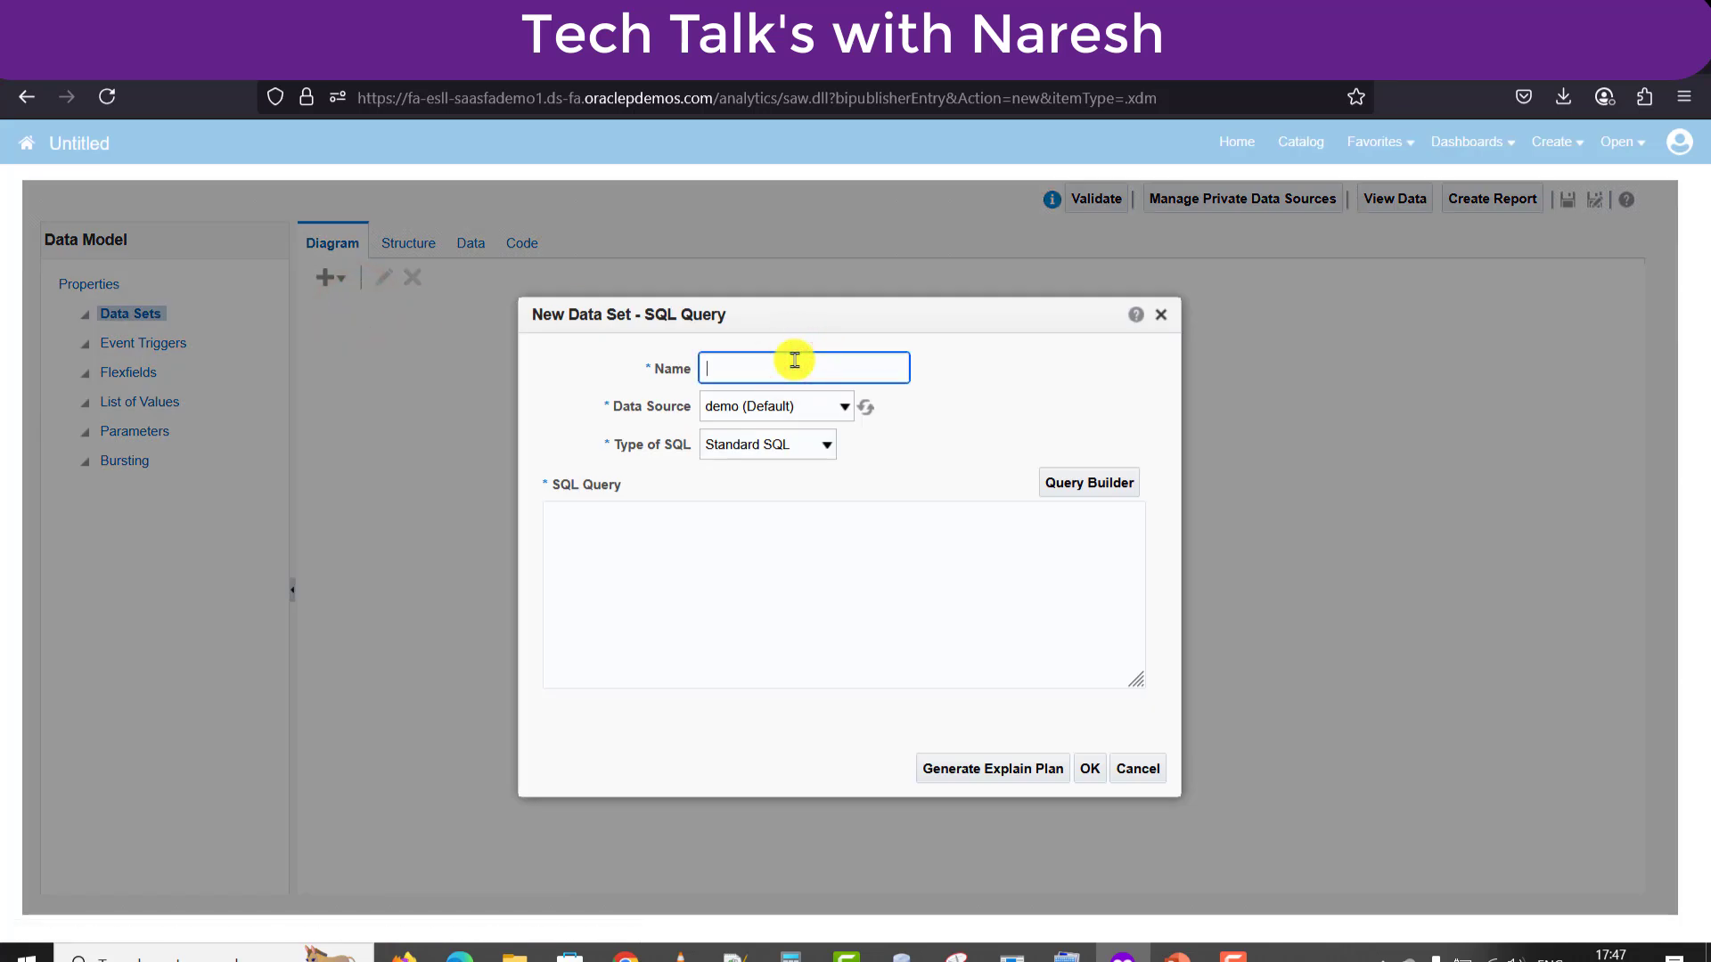
type("EVENT_TRIGGER_DM")
left_click(842, 407)
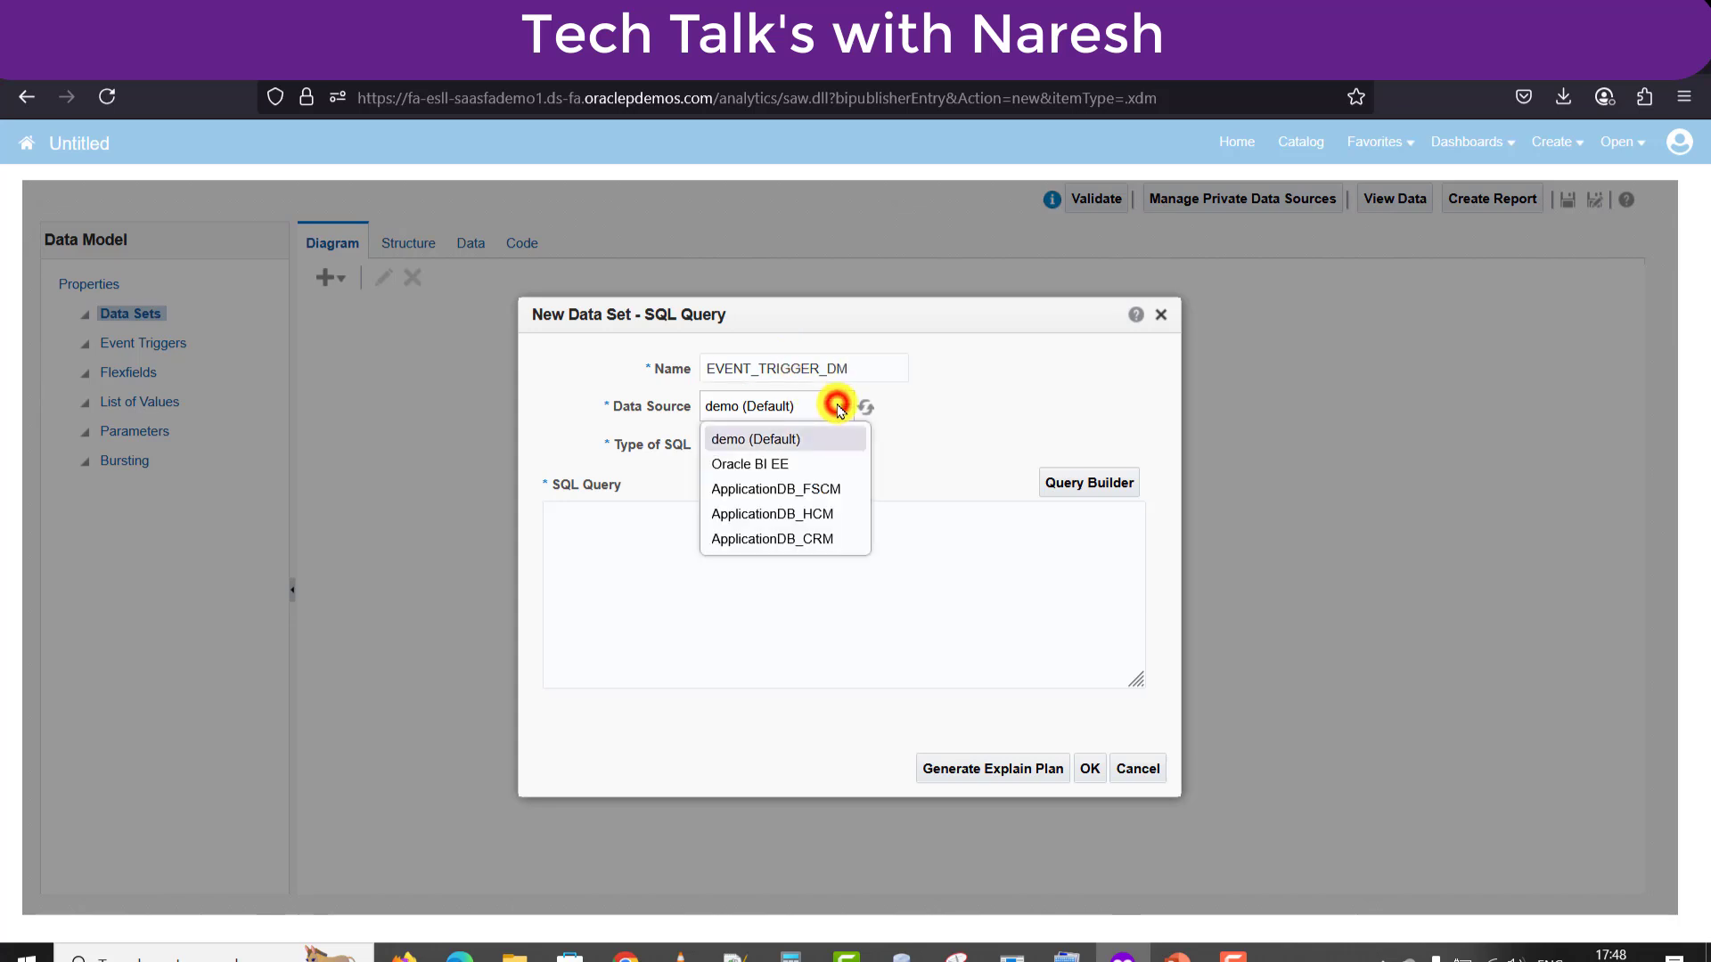
left_click(793, 495)
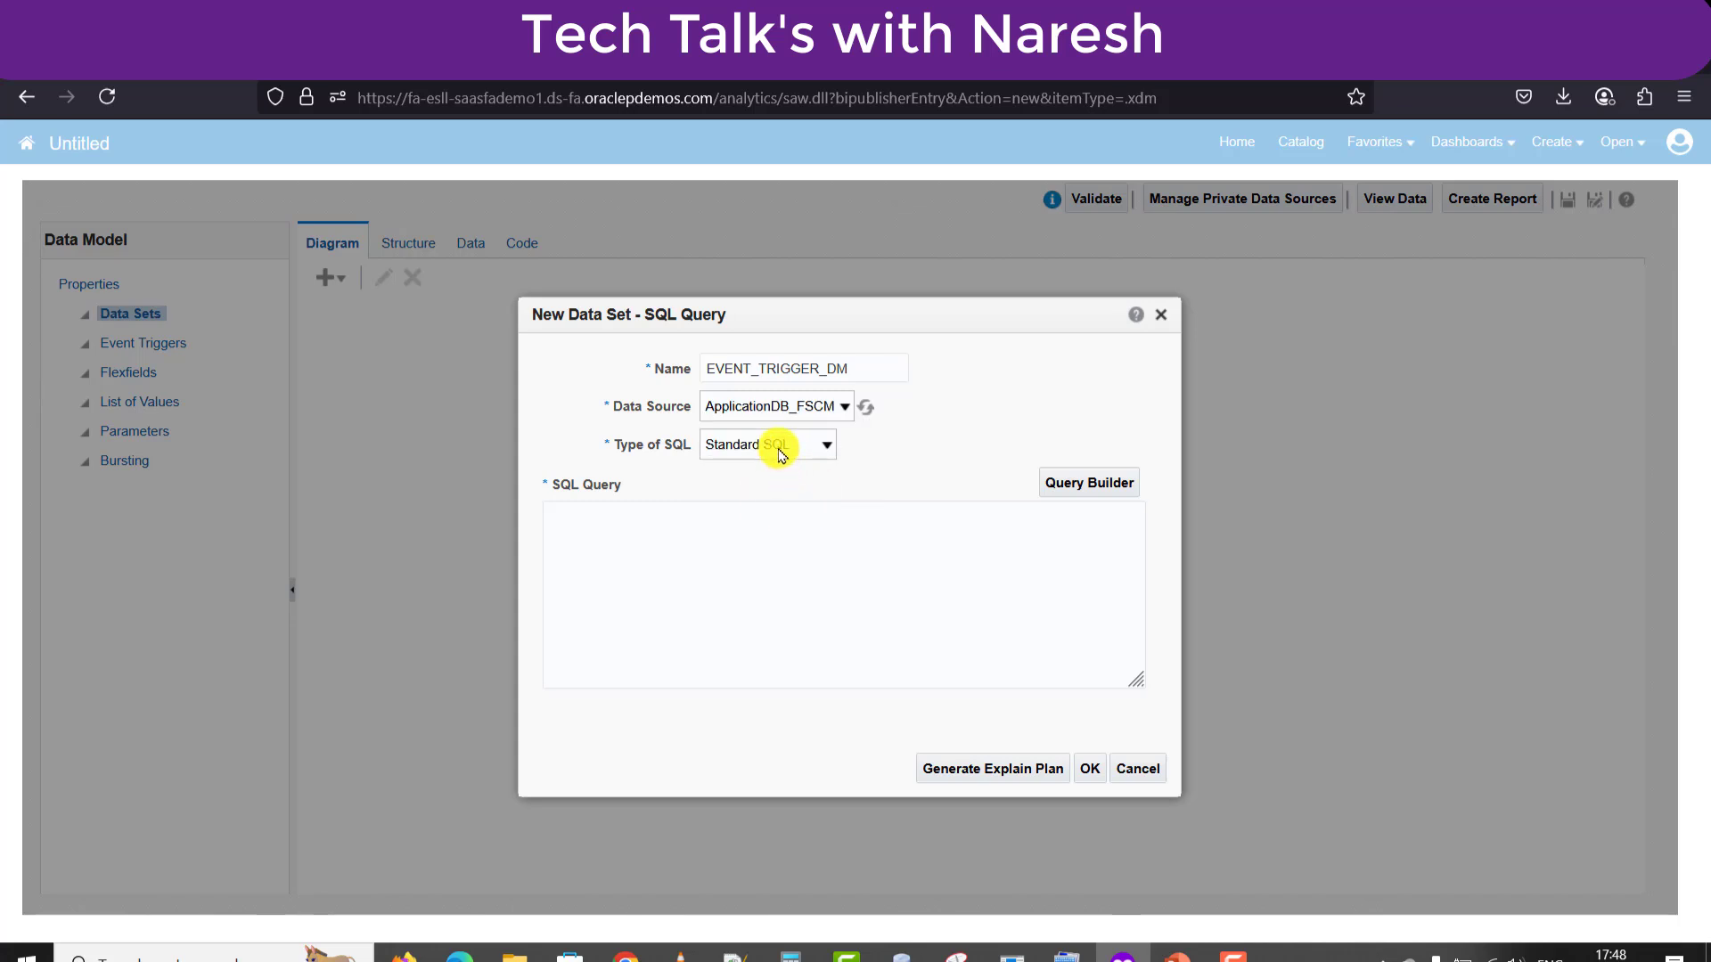
Paste the order header-to-line join query into the data set's SQL box.
left_click(721, 571)
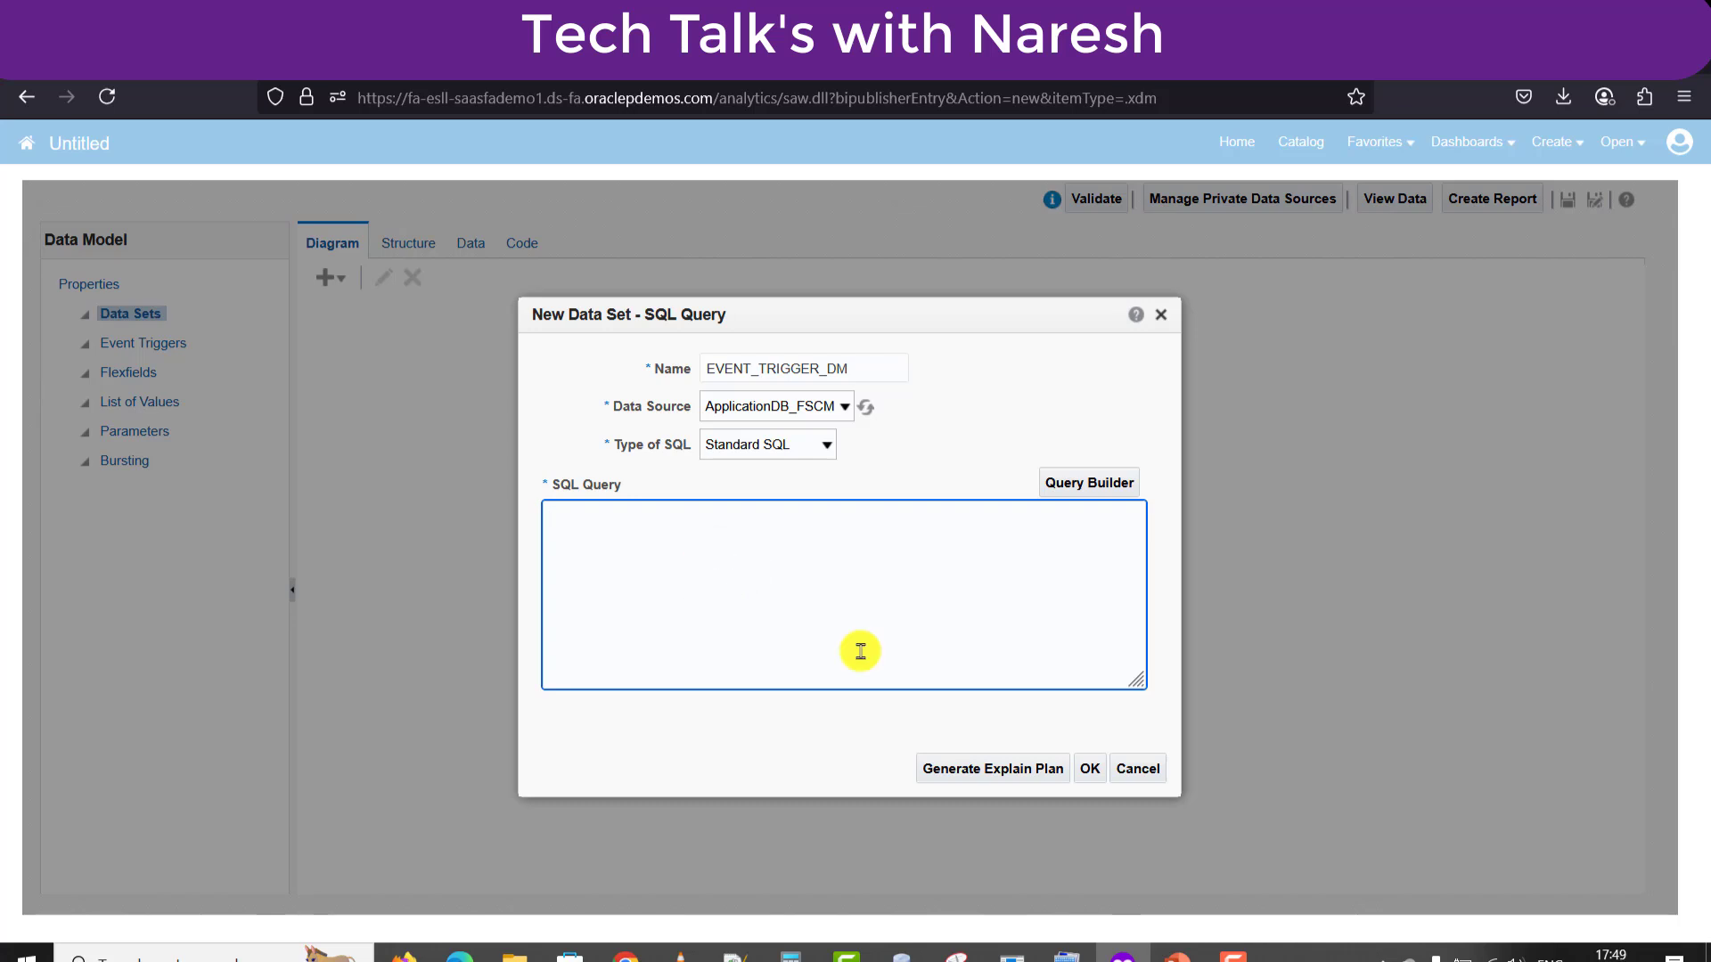
type("SELECT DISTINCT oha.order_number \"Order Nmber\", oha.header_id \"Header ID\", oha.status_code \"Order Status\", oha.on_hold \"HOLD\", oha.org_id \"ORG\", oha.ordered_date \"Ordered Date\", ohl.line_id \"Line ID\", ohl.line_number \"Line Number\", ohl.status_code \"LIne Status\", ohl.inventory_item_id \"Item ID\" FROM doo_lines_all ohl, doo_headers_all oha WHERE oha.header_id = ohl.header_id")
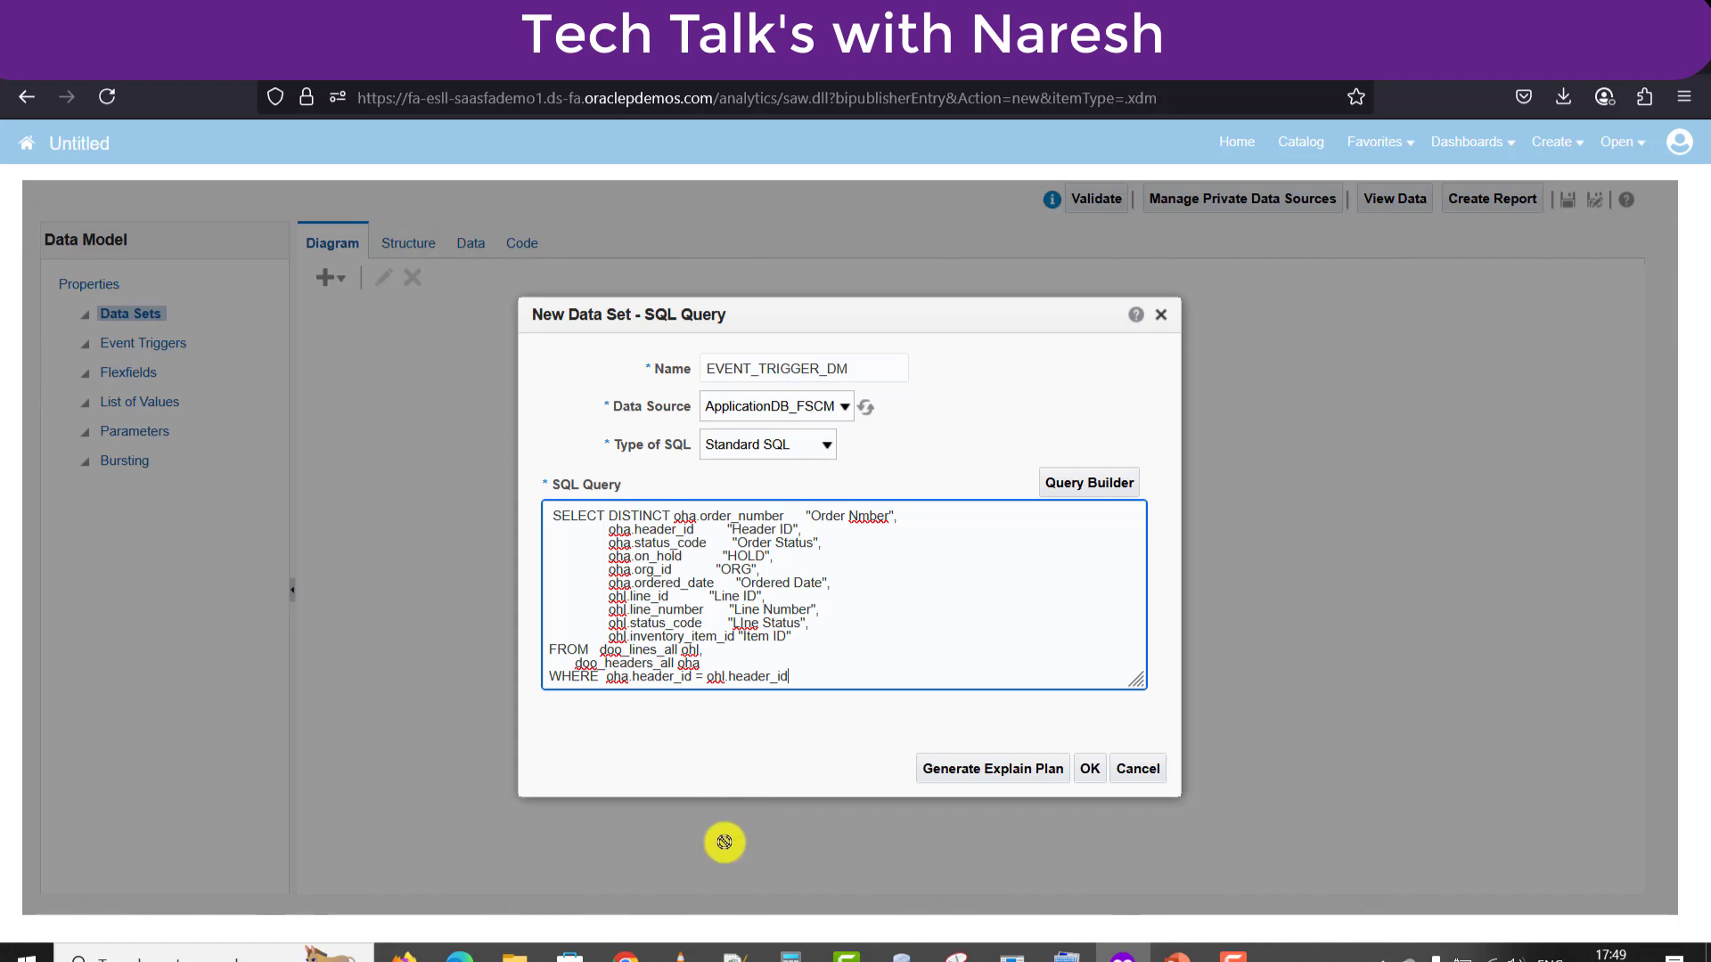
left_click(735, 955)
left_click(1500, 116)
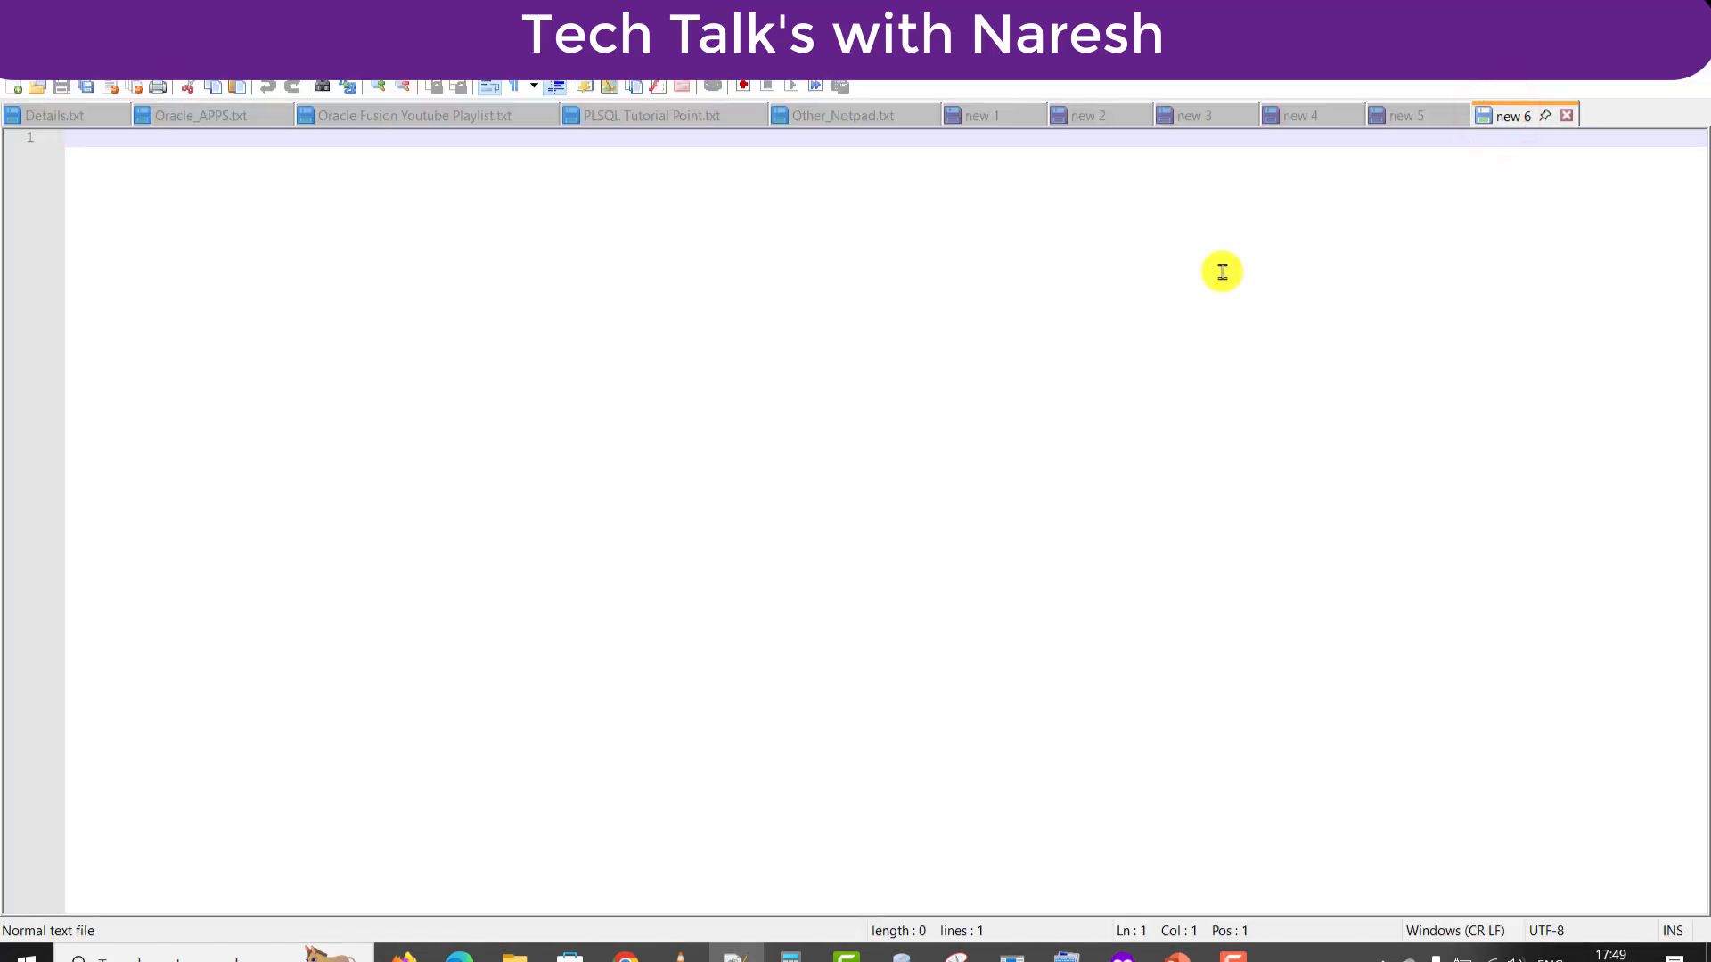
In Notepad++ tab new 6, write '1. Create the Data model.' and paste the SQL below it.
type("1. Create the")
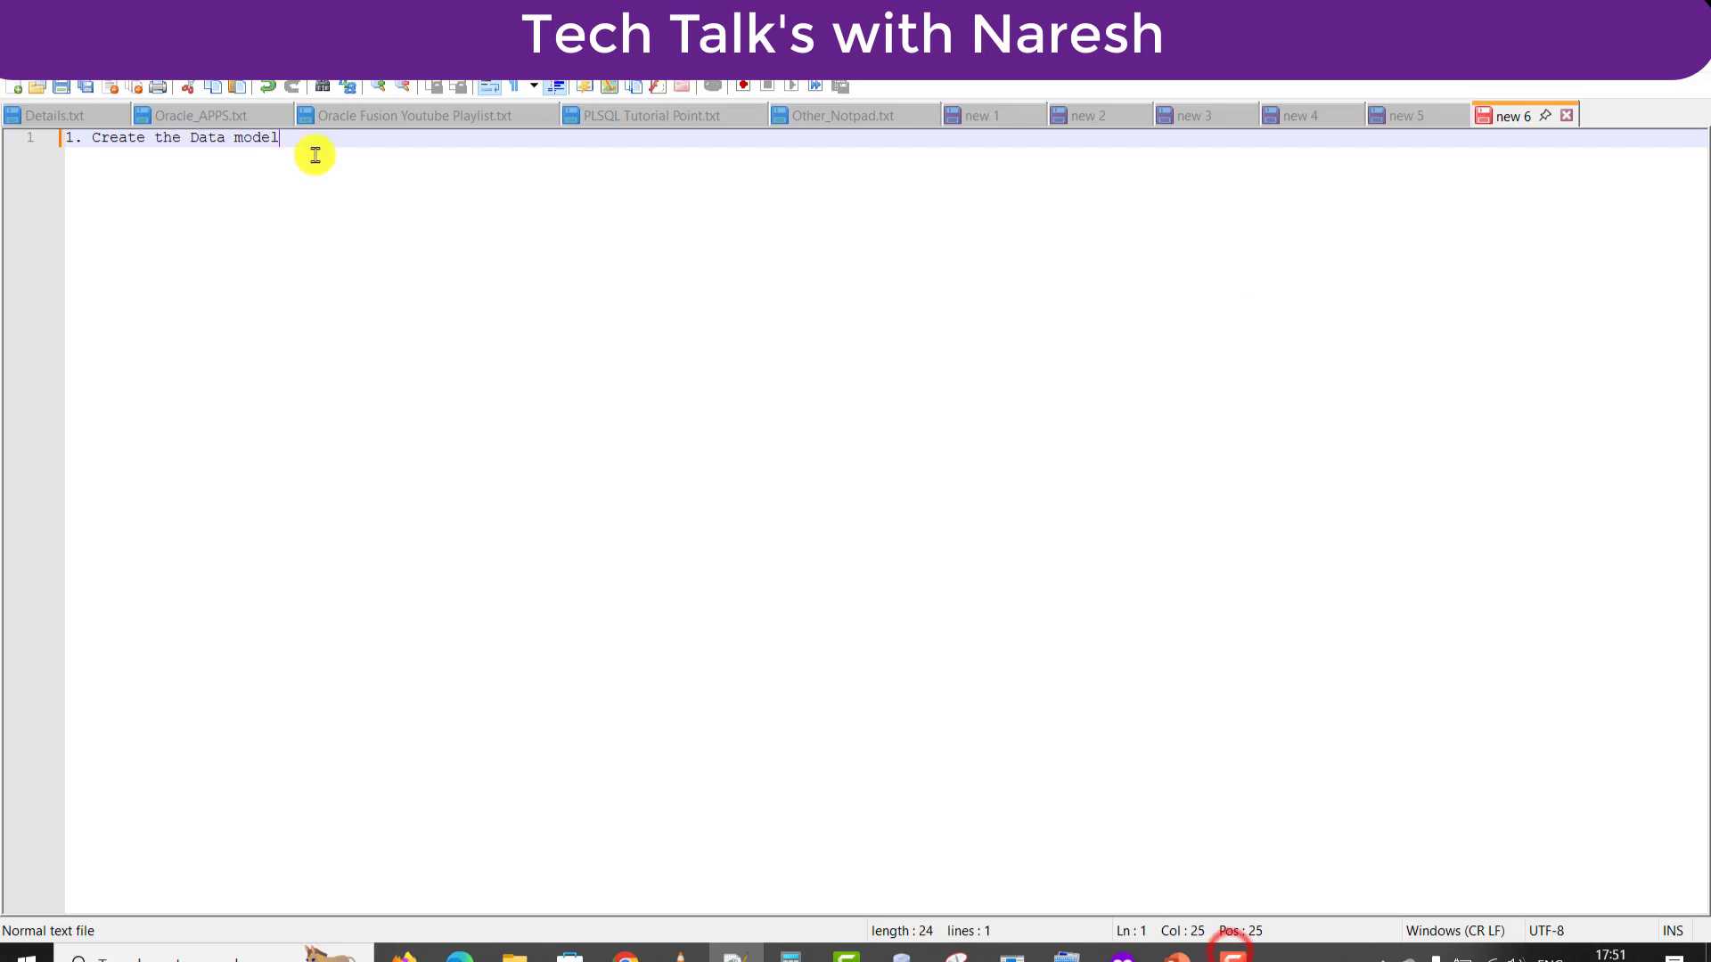
type(".")
key("Return")
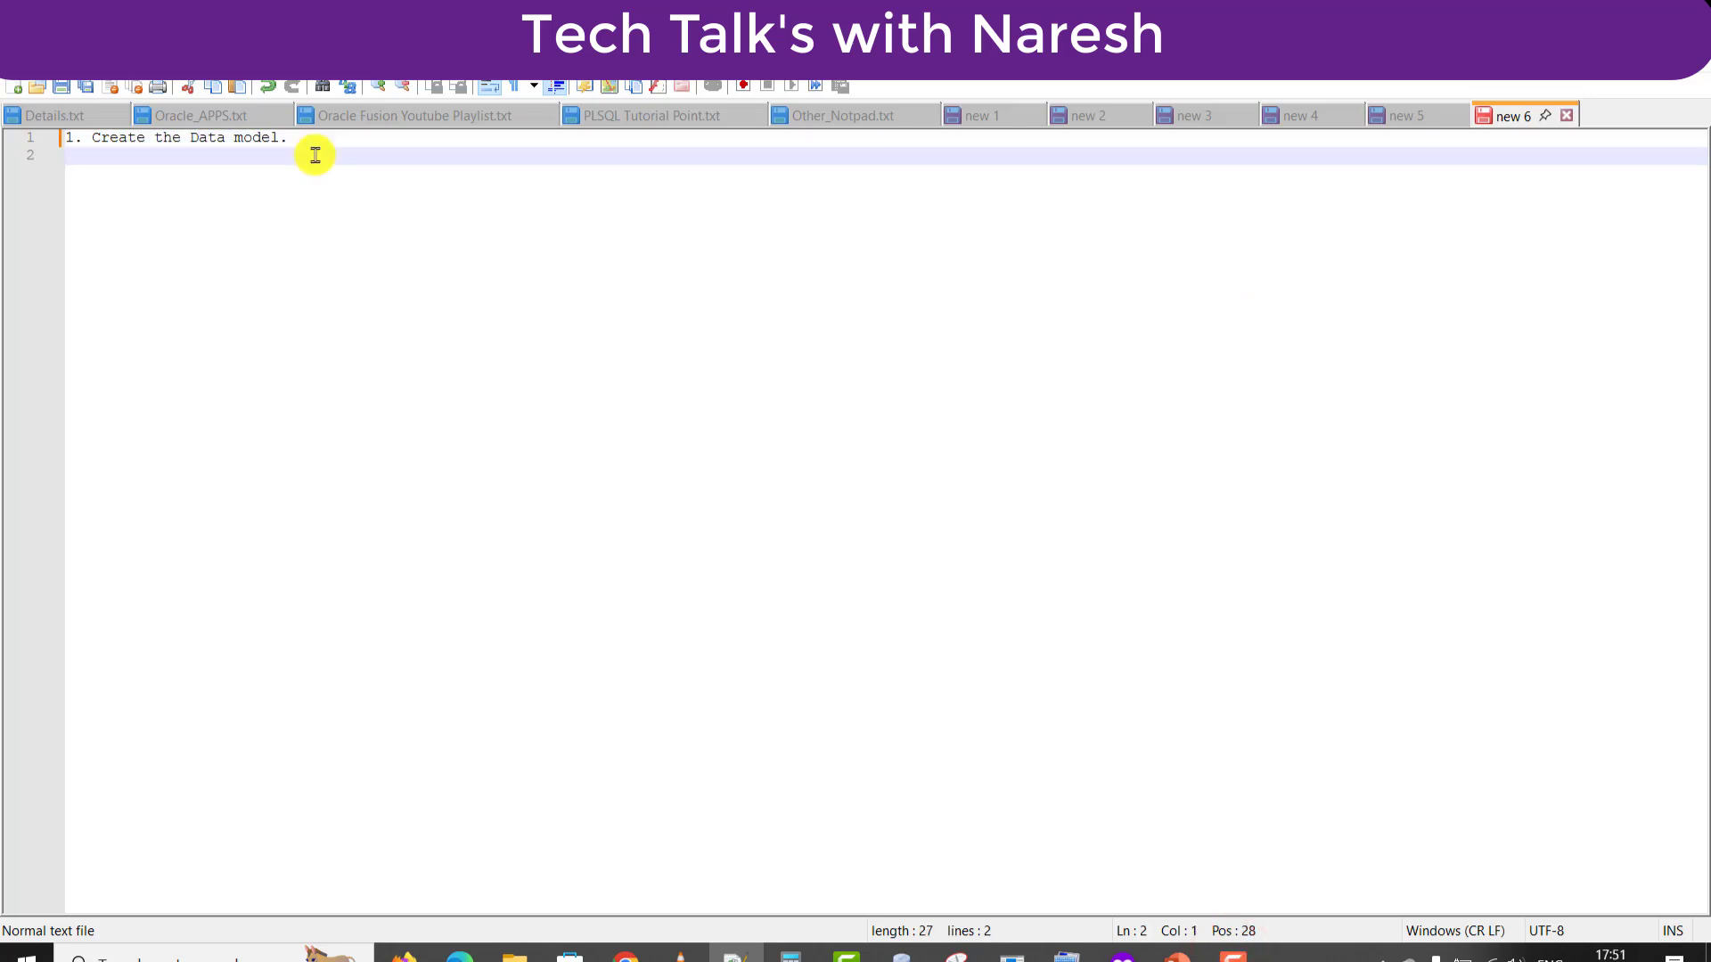
type("SELECT DISTINCT oha.order_number      \"Order Nmber\",                 oha.header_id         \"Header ID\",                 oha.status_code       \"Order Status\",                 oha.on_hold           \"HOLD\",                 oha.org_id            \"ORG\",                 oha.ordered_date      \"Ordered Date\",                 ohl.line_id           \"Line ID\",                 ohl.line_number       \"Line Number\",                 ohl.status_code       \"LIne Status\",                 ohl.inventory_item_id \"Item ID\" FROM   doo_lines_all ohl,        doo_headers_all oha WHERE  oha.header_id = ohl.header_id")
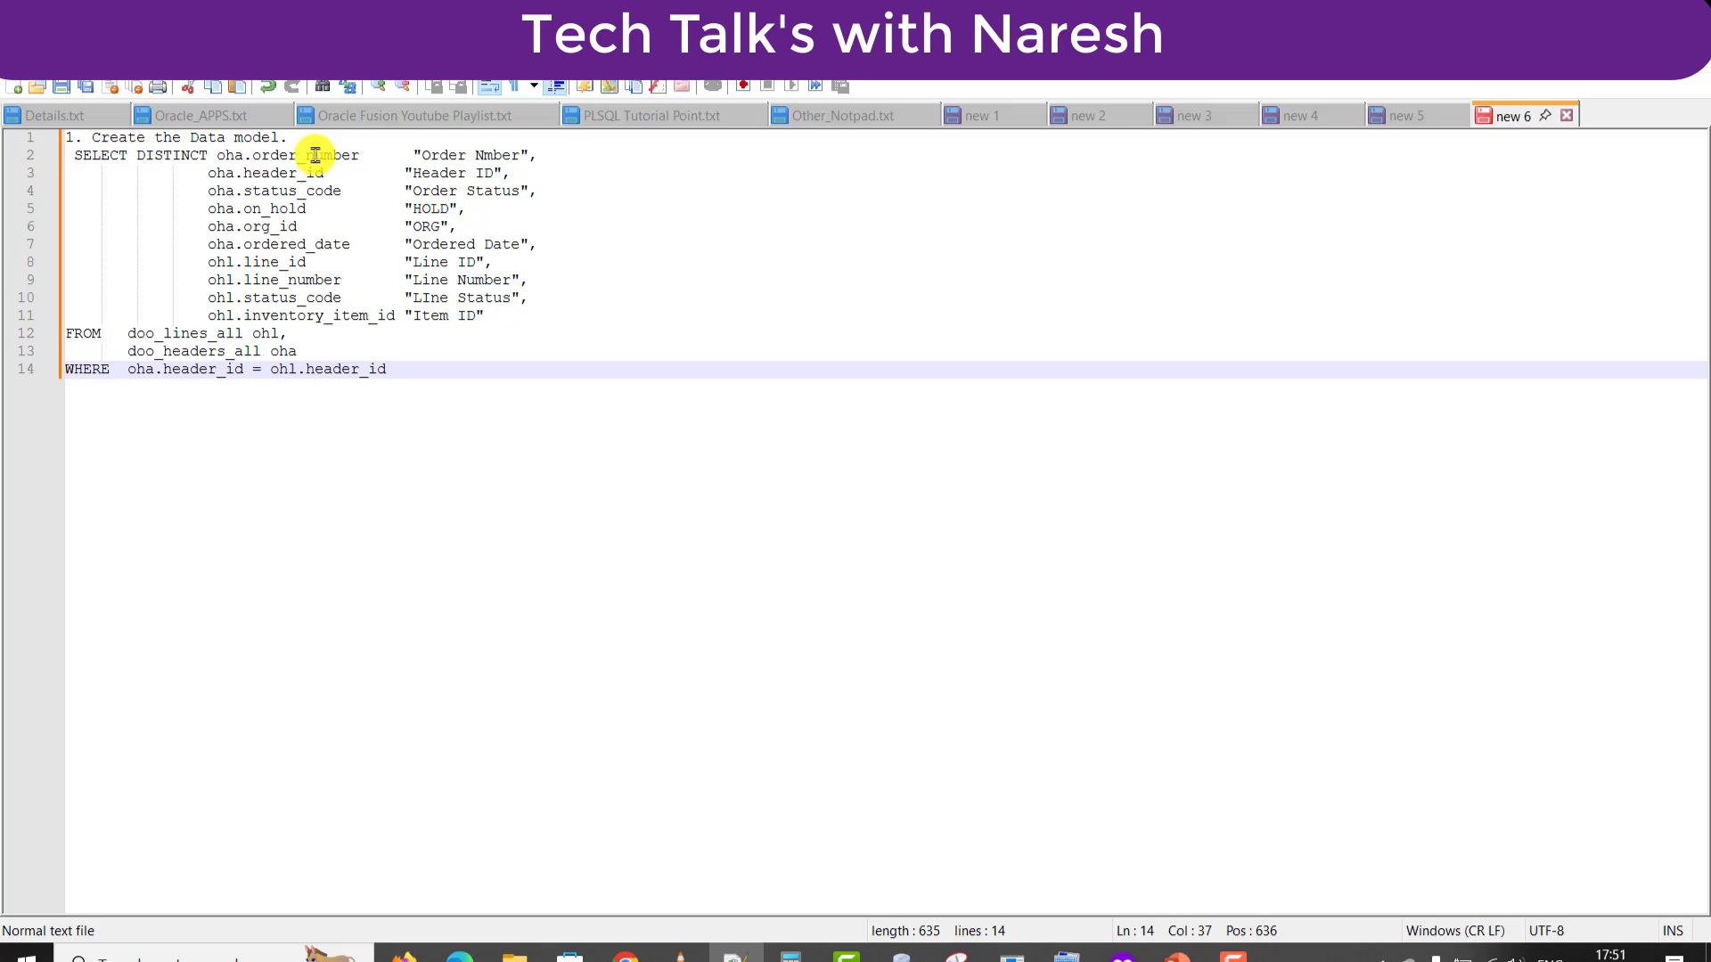
Highlight the query's column list, header_id, doo_headers_all and doo_lines_all tables, and join condition.
left_click_drag(507, 317, 67, 156)
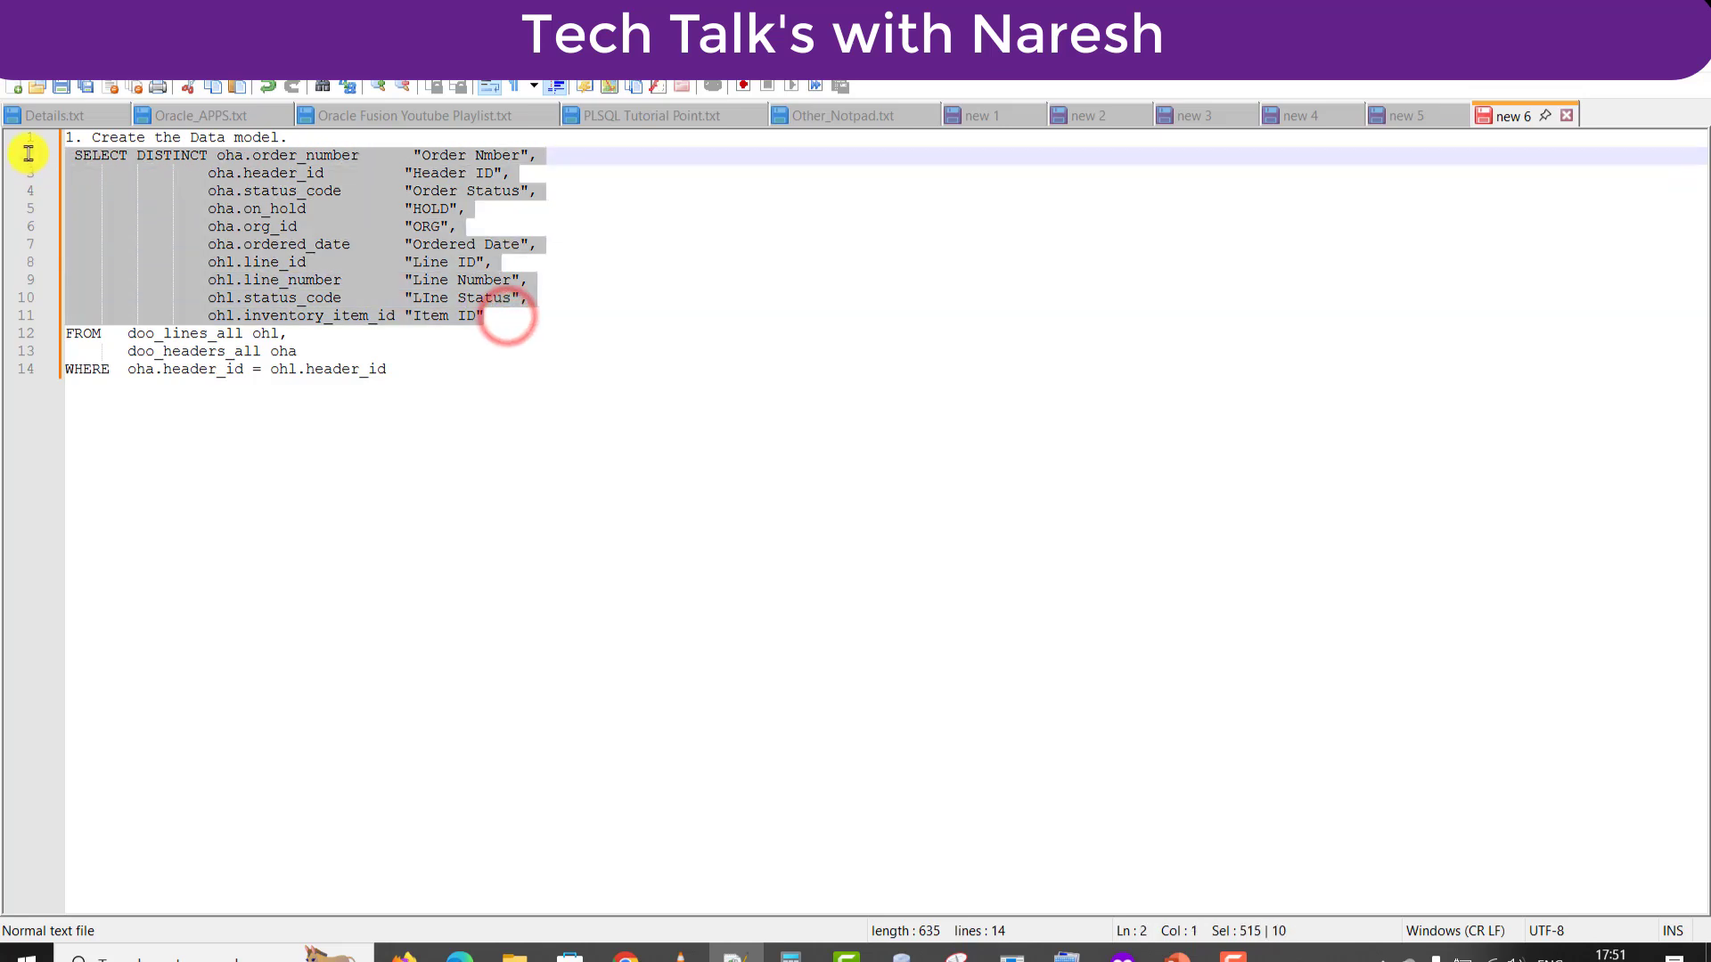
double_click(382, 371)
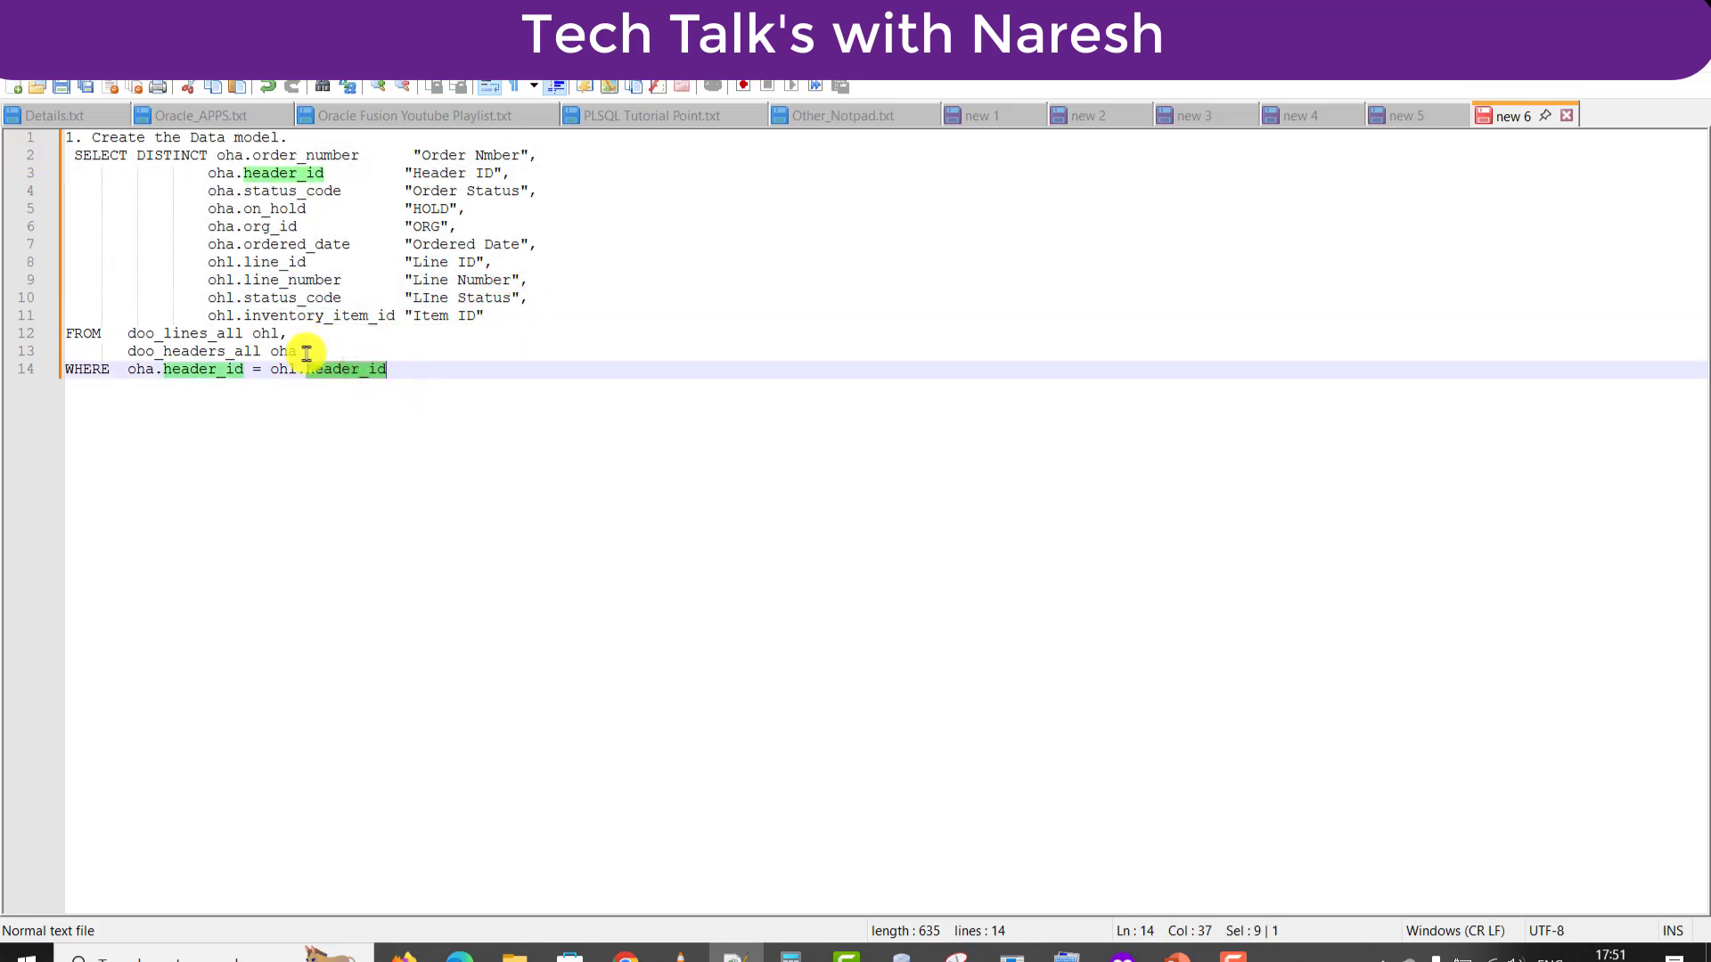
left_click_drag(299, 353, 243, 369)
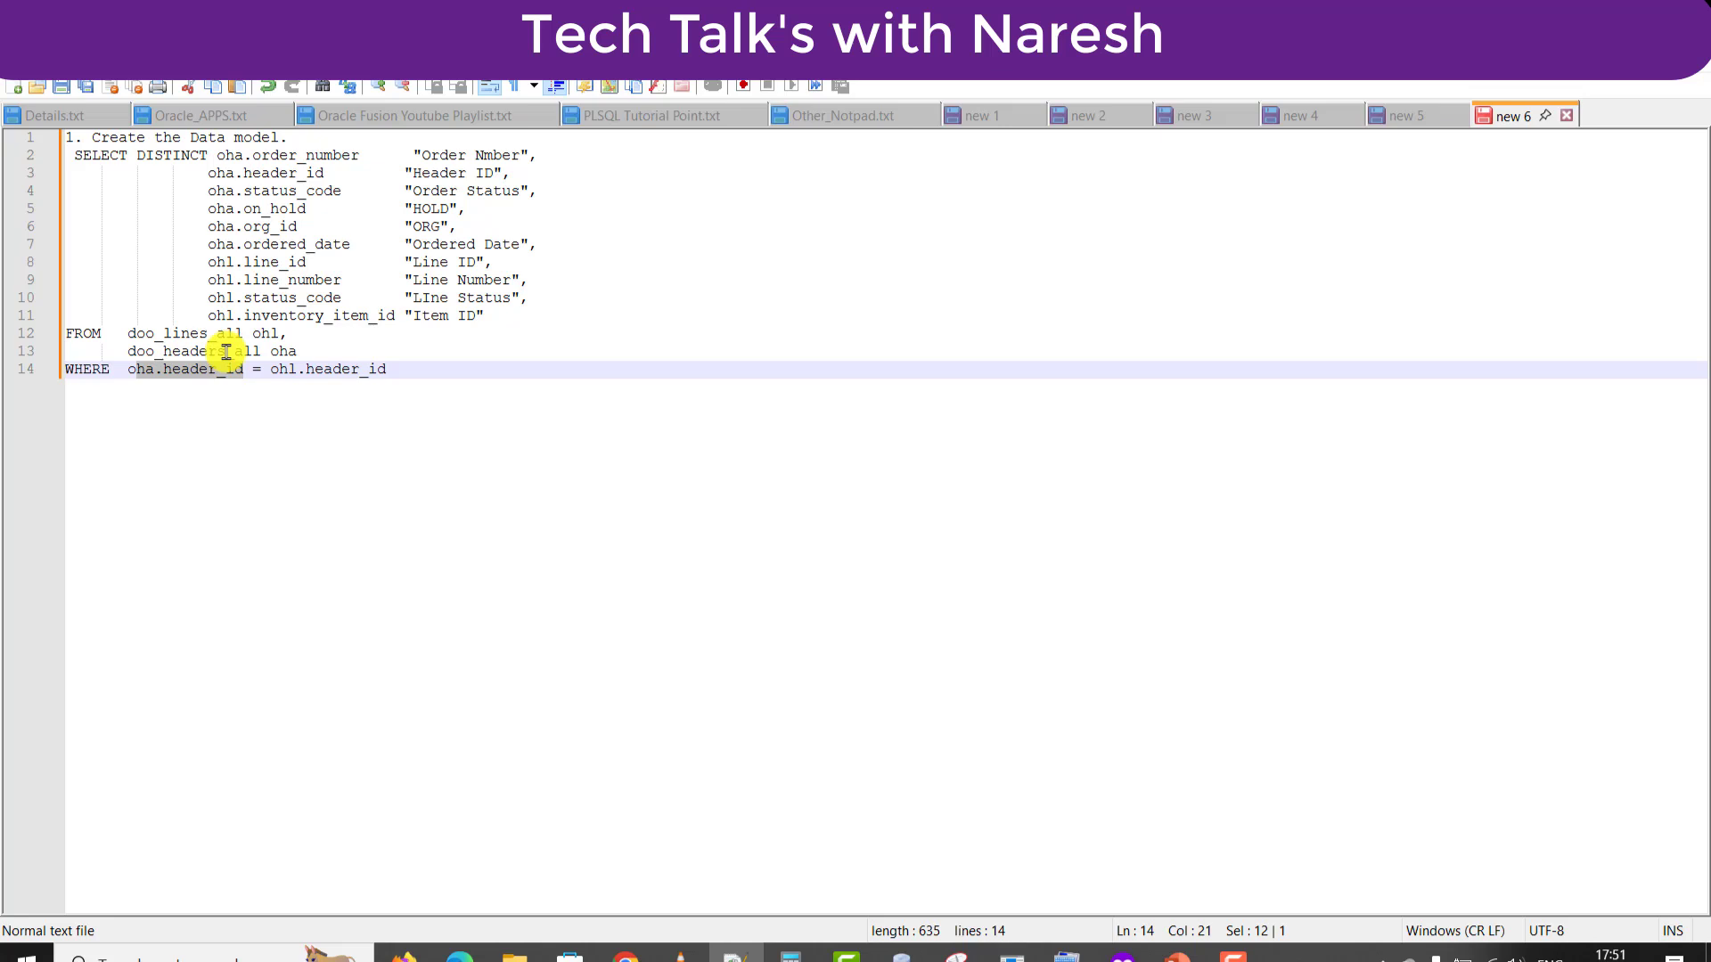
double_click(221, 351)
double_click(213, 334)
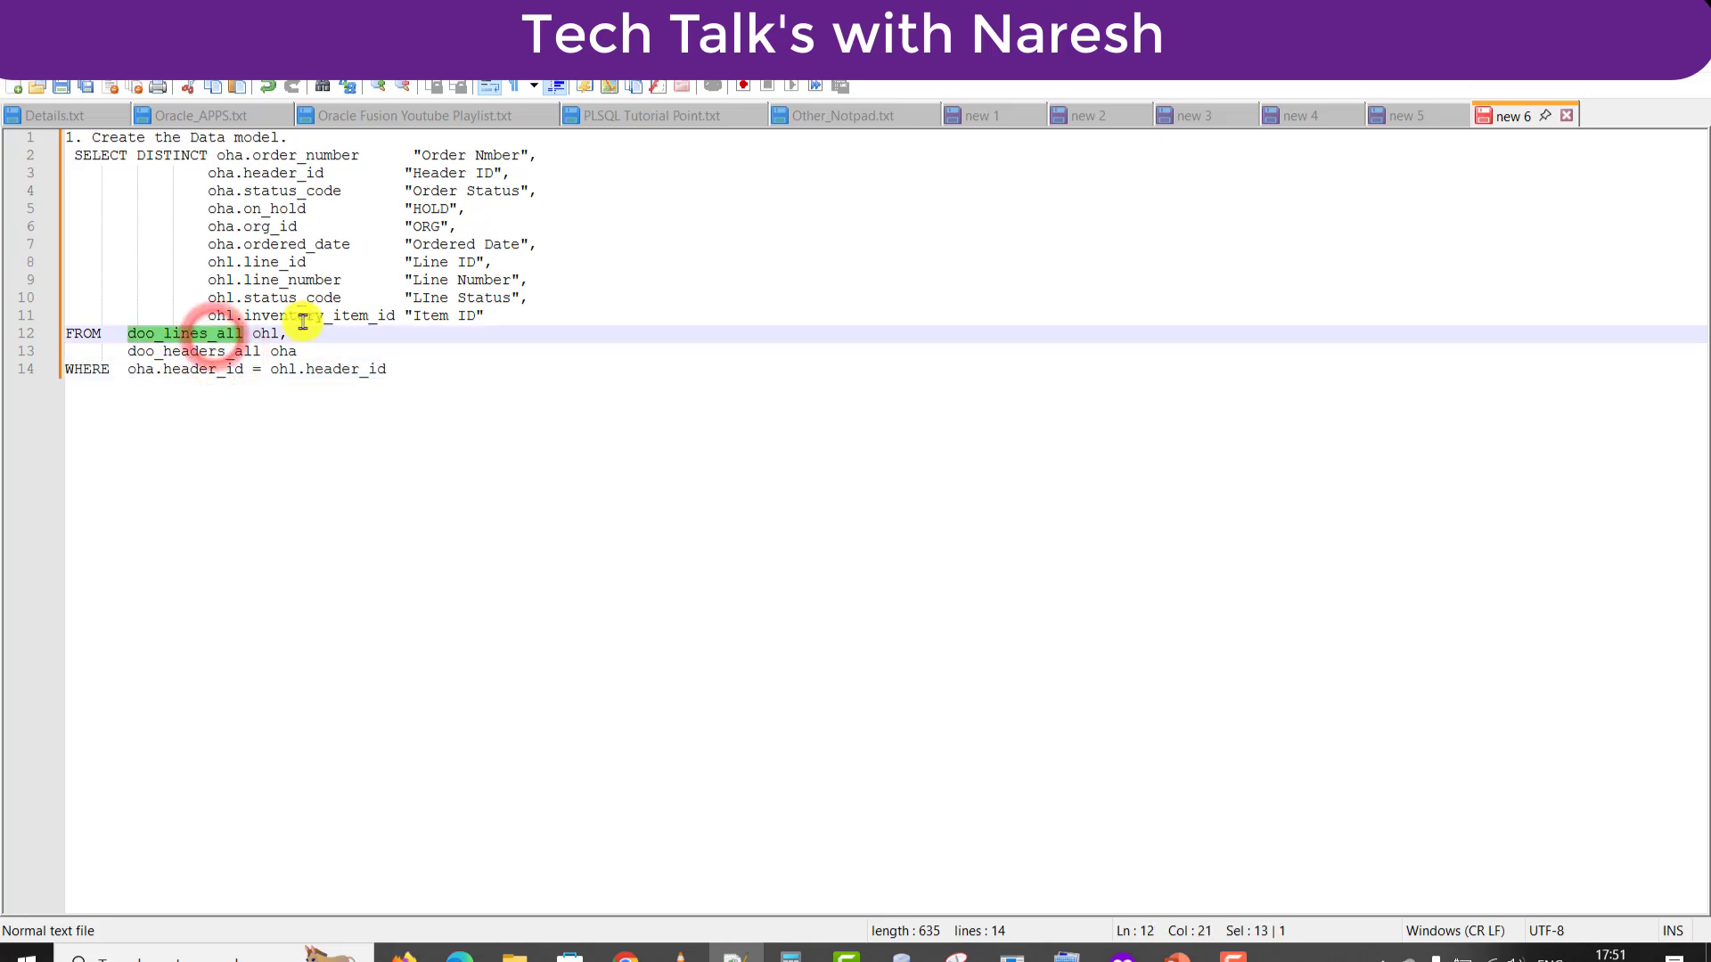
left_click_drag(492, 319, 217, 155)
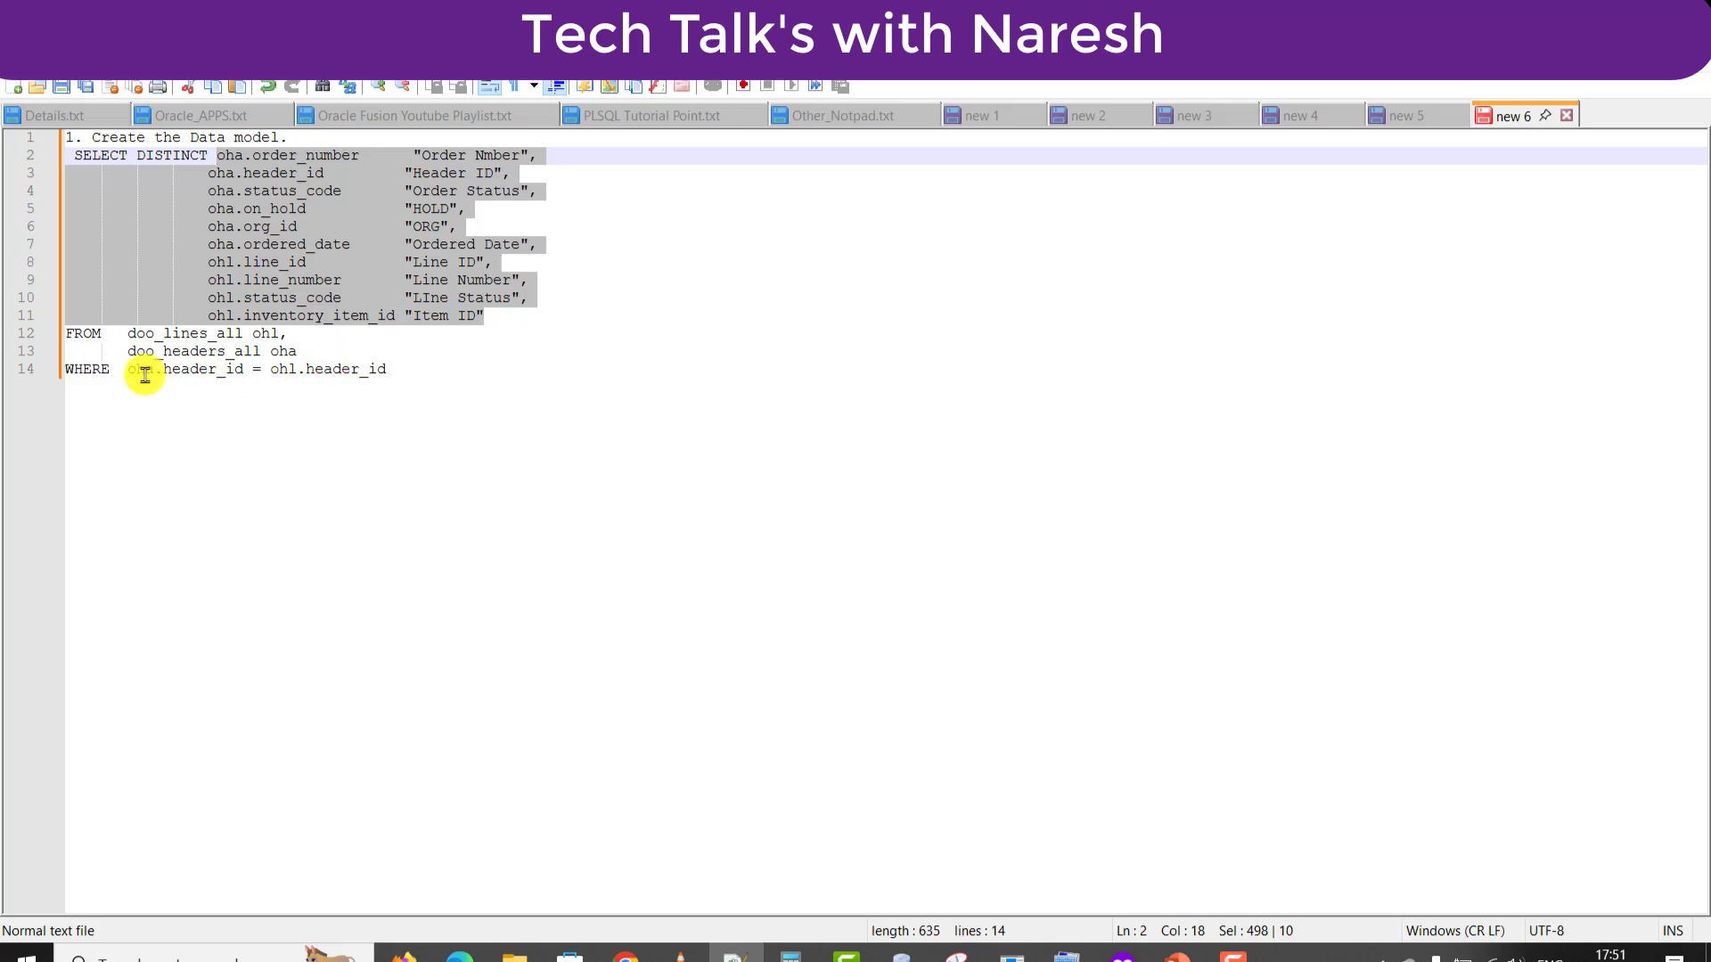
left_click_drag(127, 369, 55, 156)
Back in BI Publisher, confirm the SQL data set with the pasted order query.
key("ctrl+c")
key("alt+Tab")
key("ctrl+v")
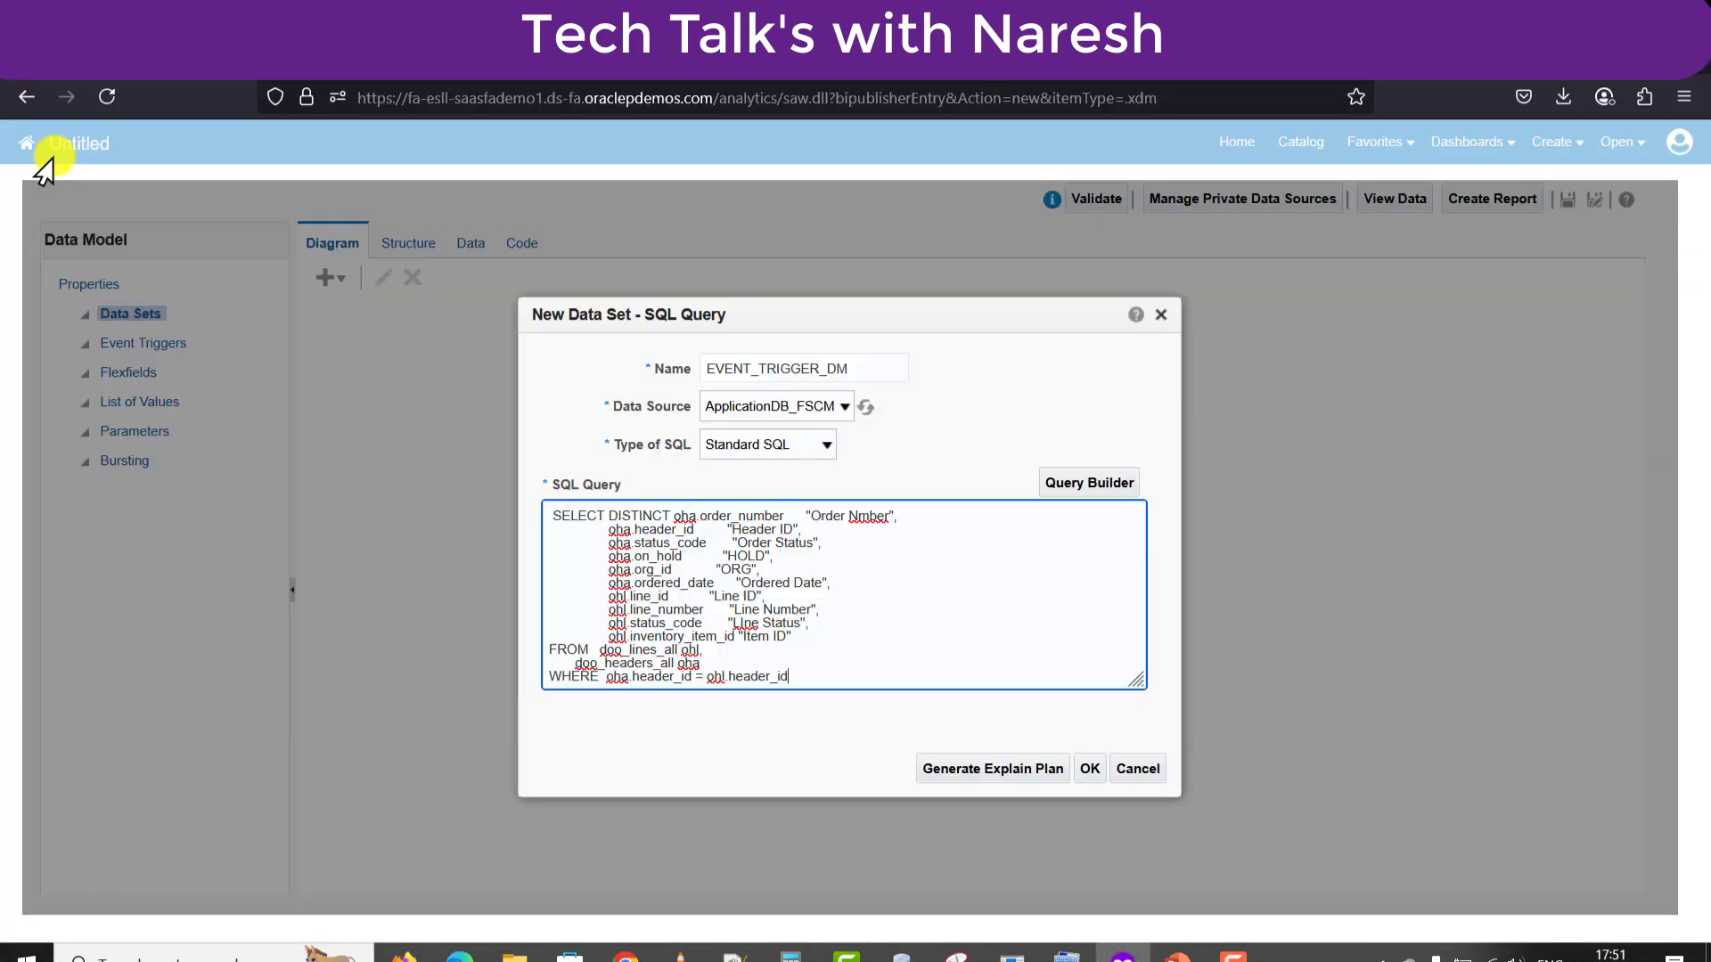
left_click(884, 662)
key("ctrl+a")
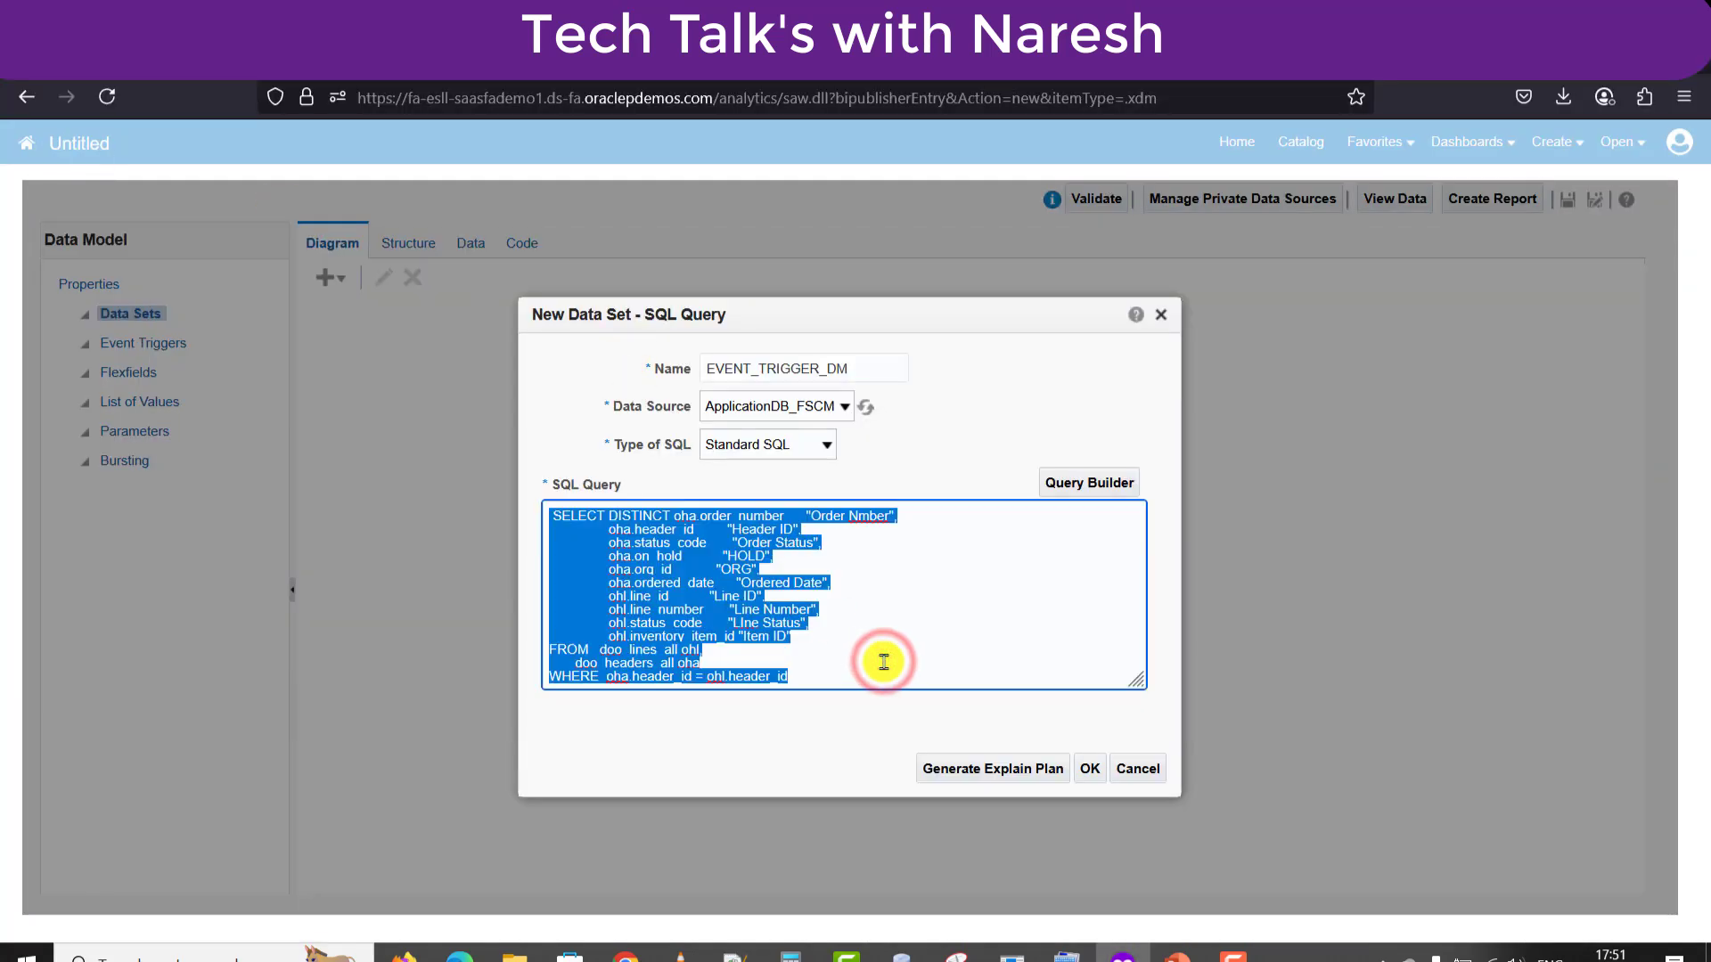
left_click(884, 662)
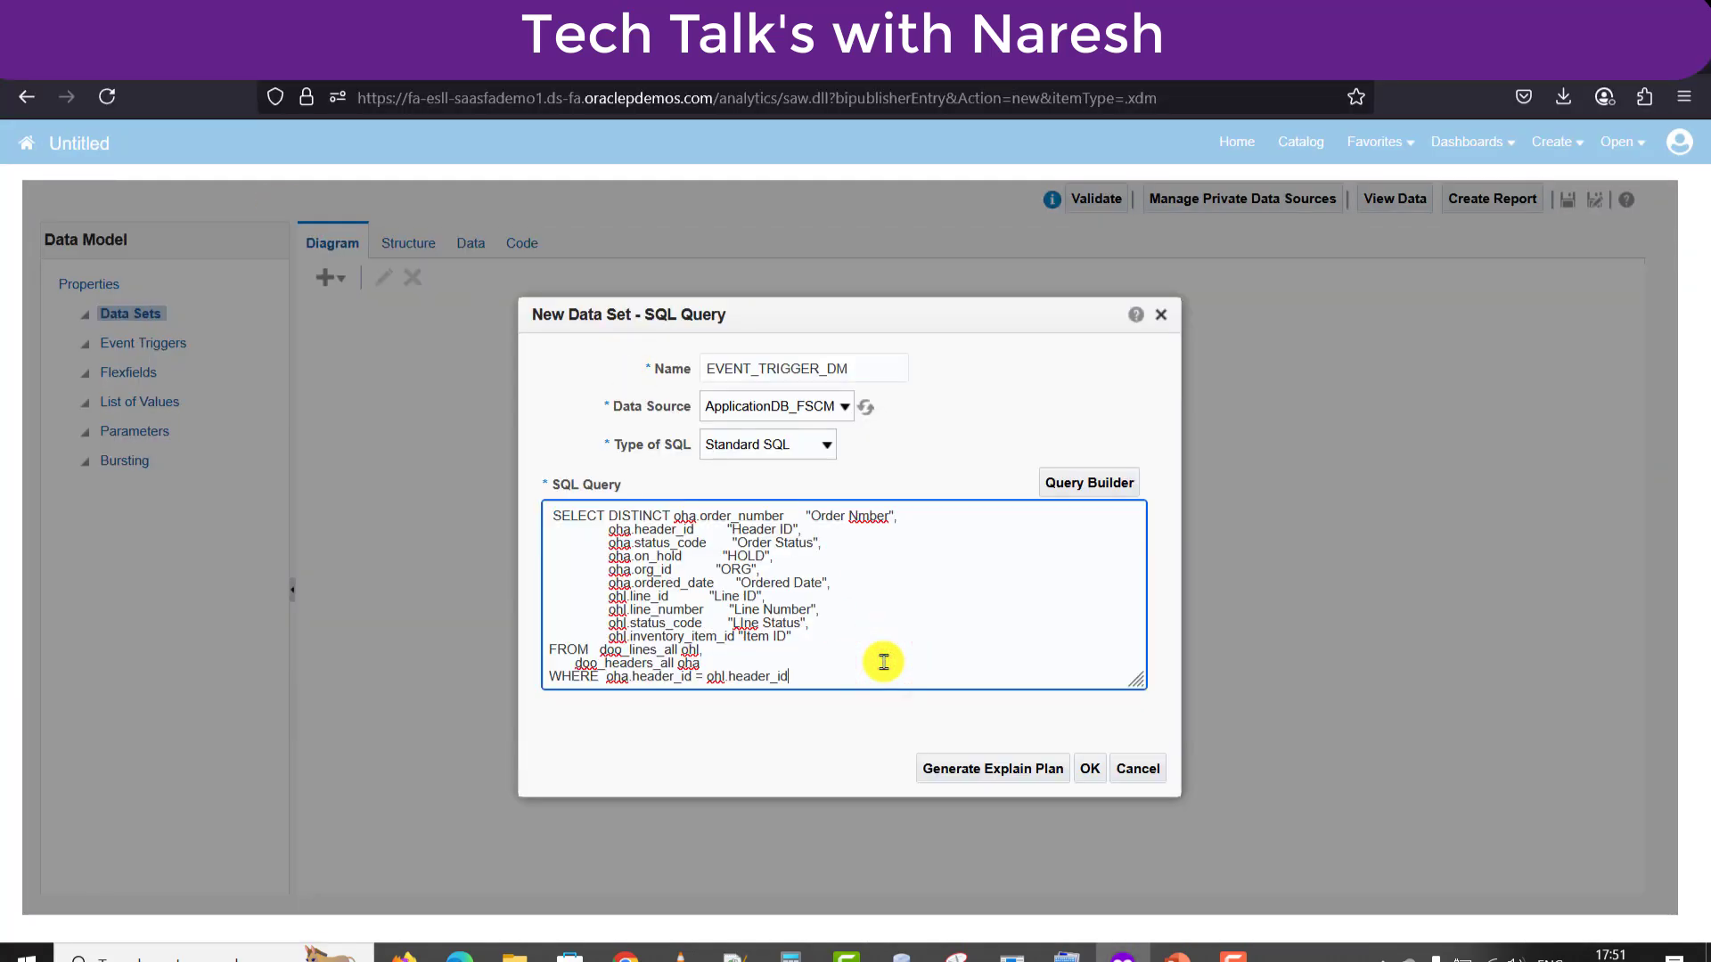
left_click(1090, 771)
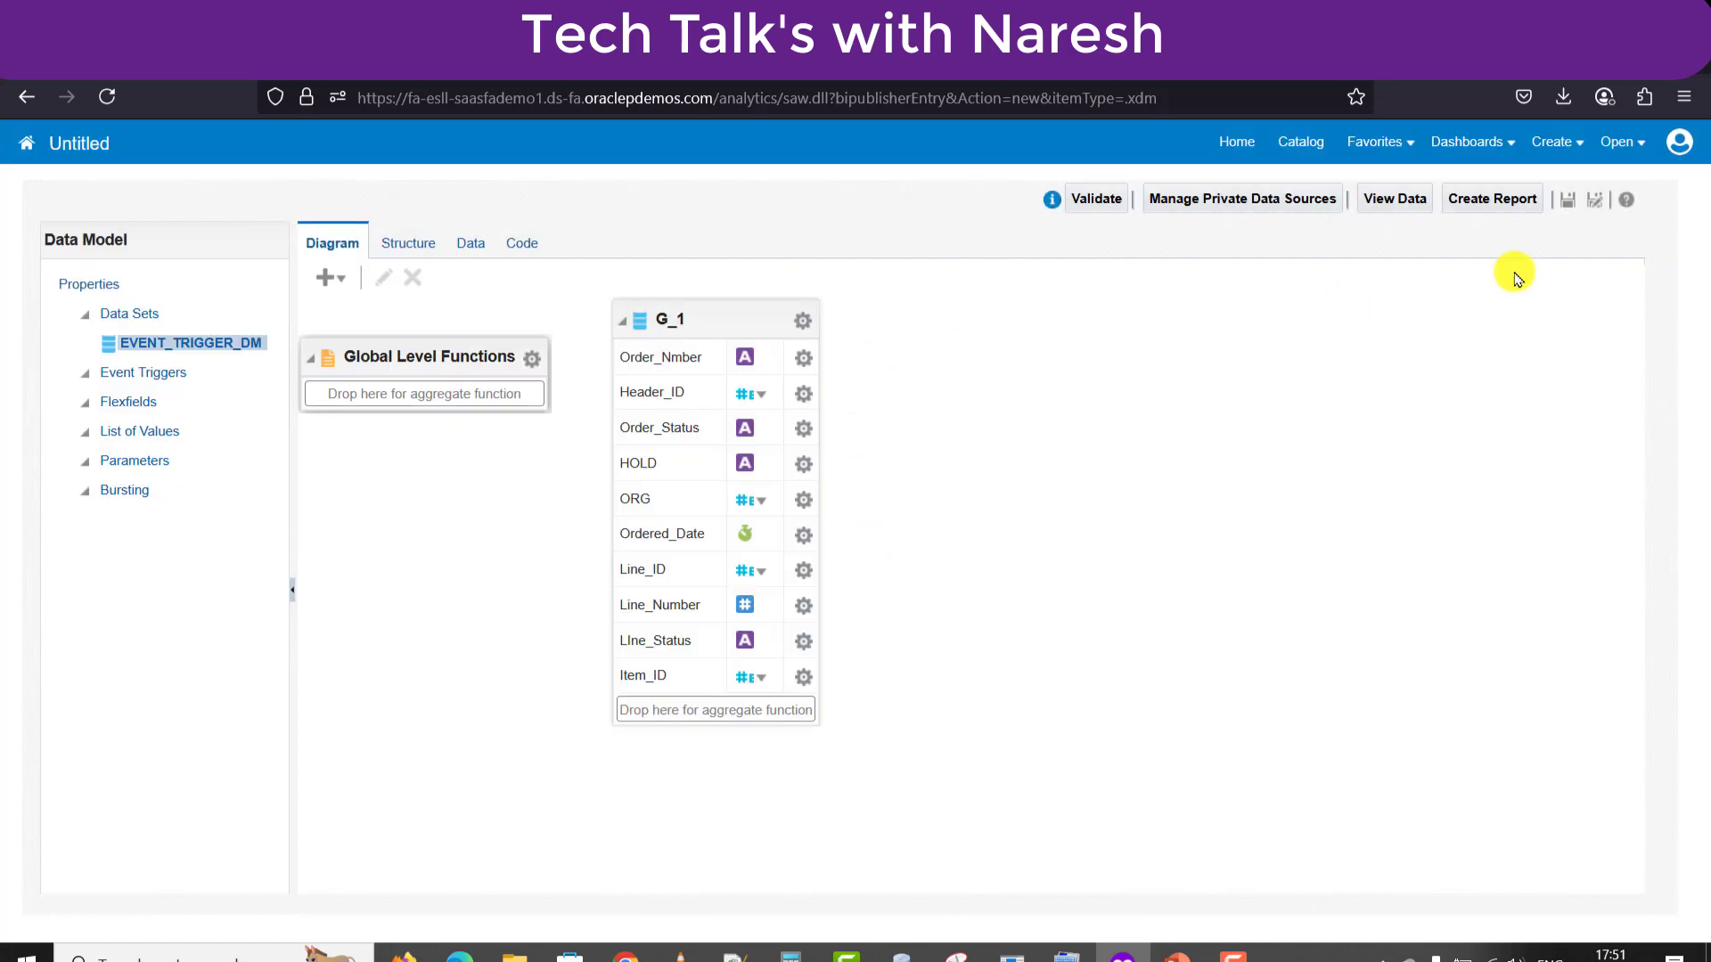
Save the data model as EVENT_TRIGGER_DM in BIP Reports, with EVENT_TRIGGER_DM as description.
left_click(1568, 205)
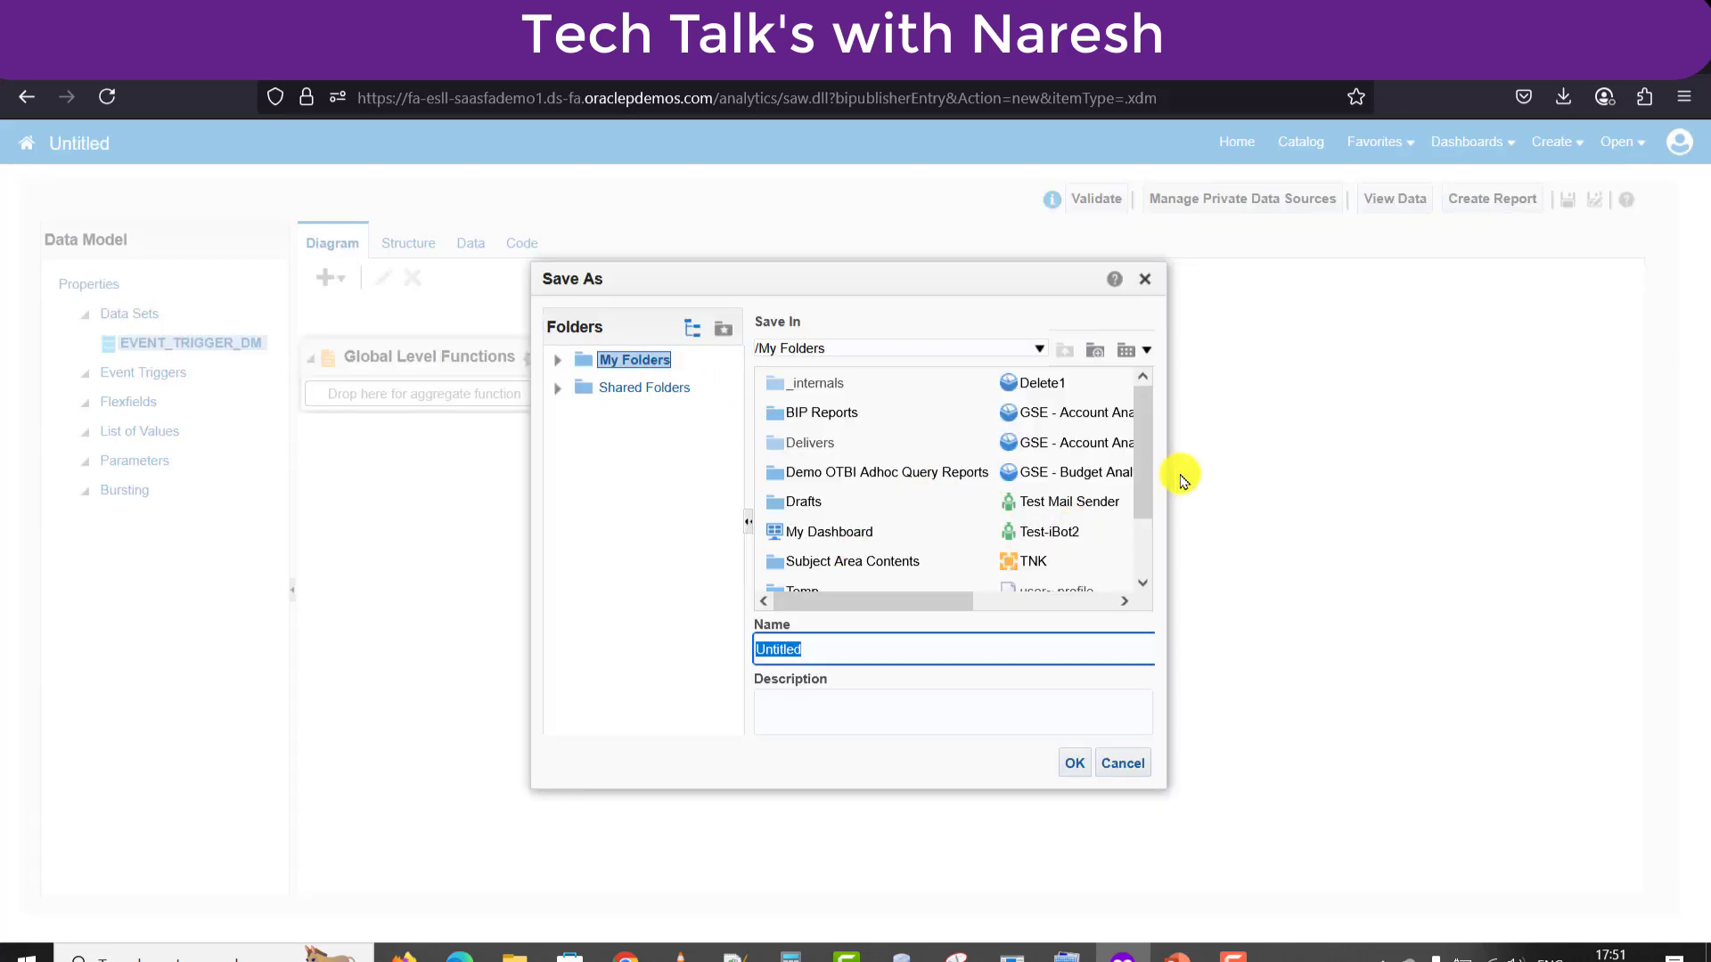
left_click_drag(1146, 462, 1132, 444)
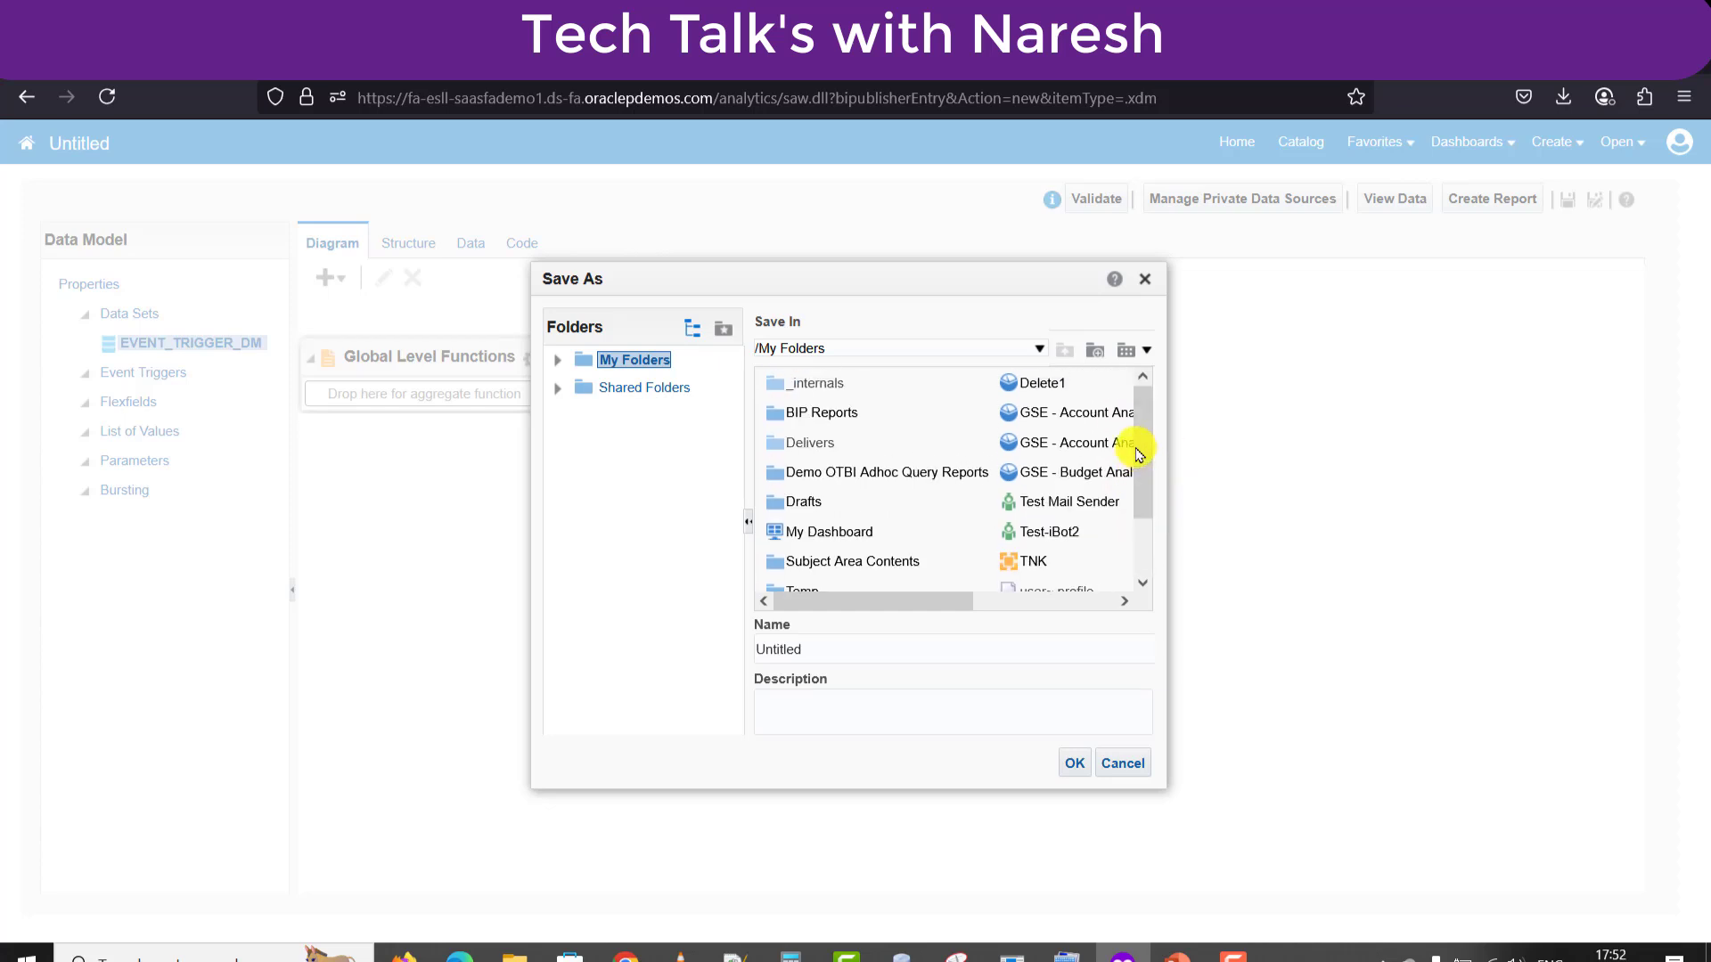
double_click(816, 414)
double_click(878, 642)
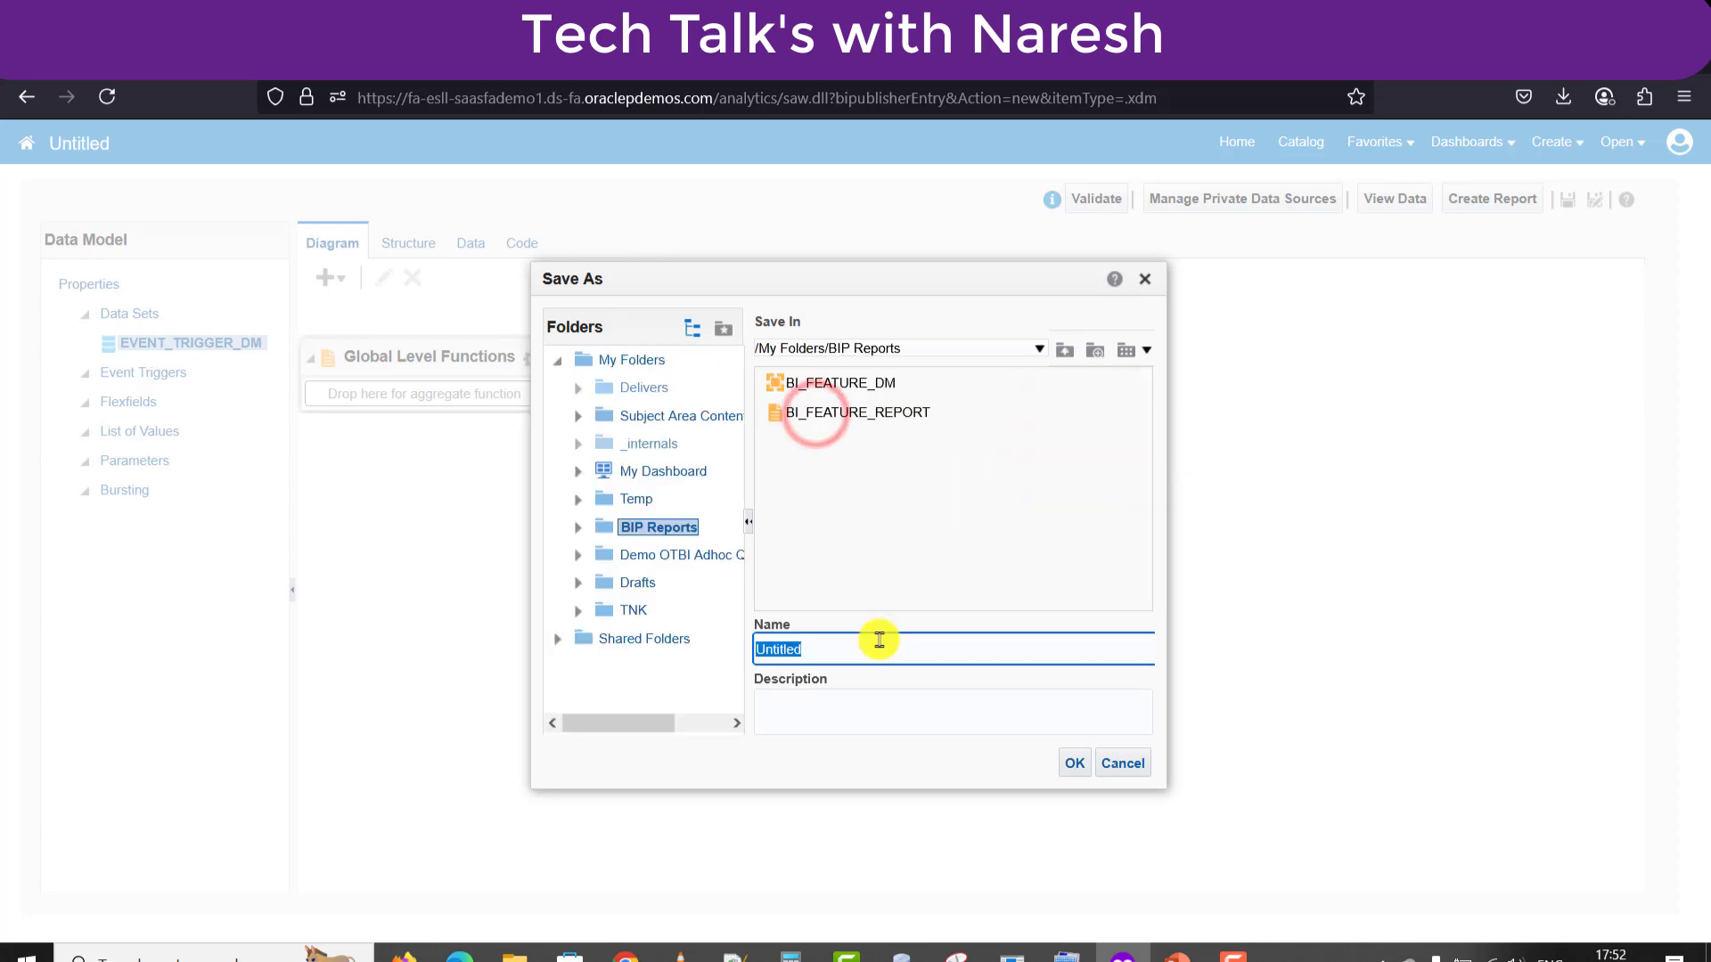
key("BackSpace")
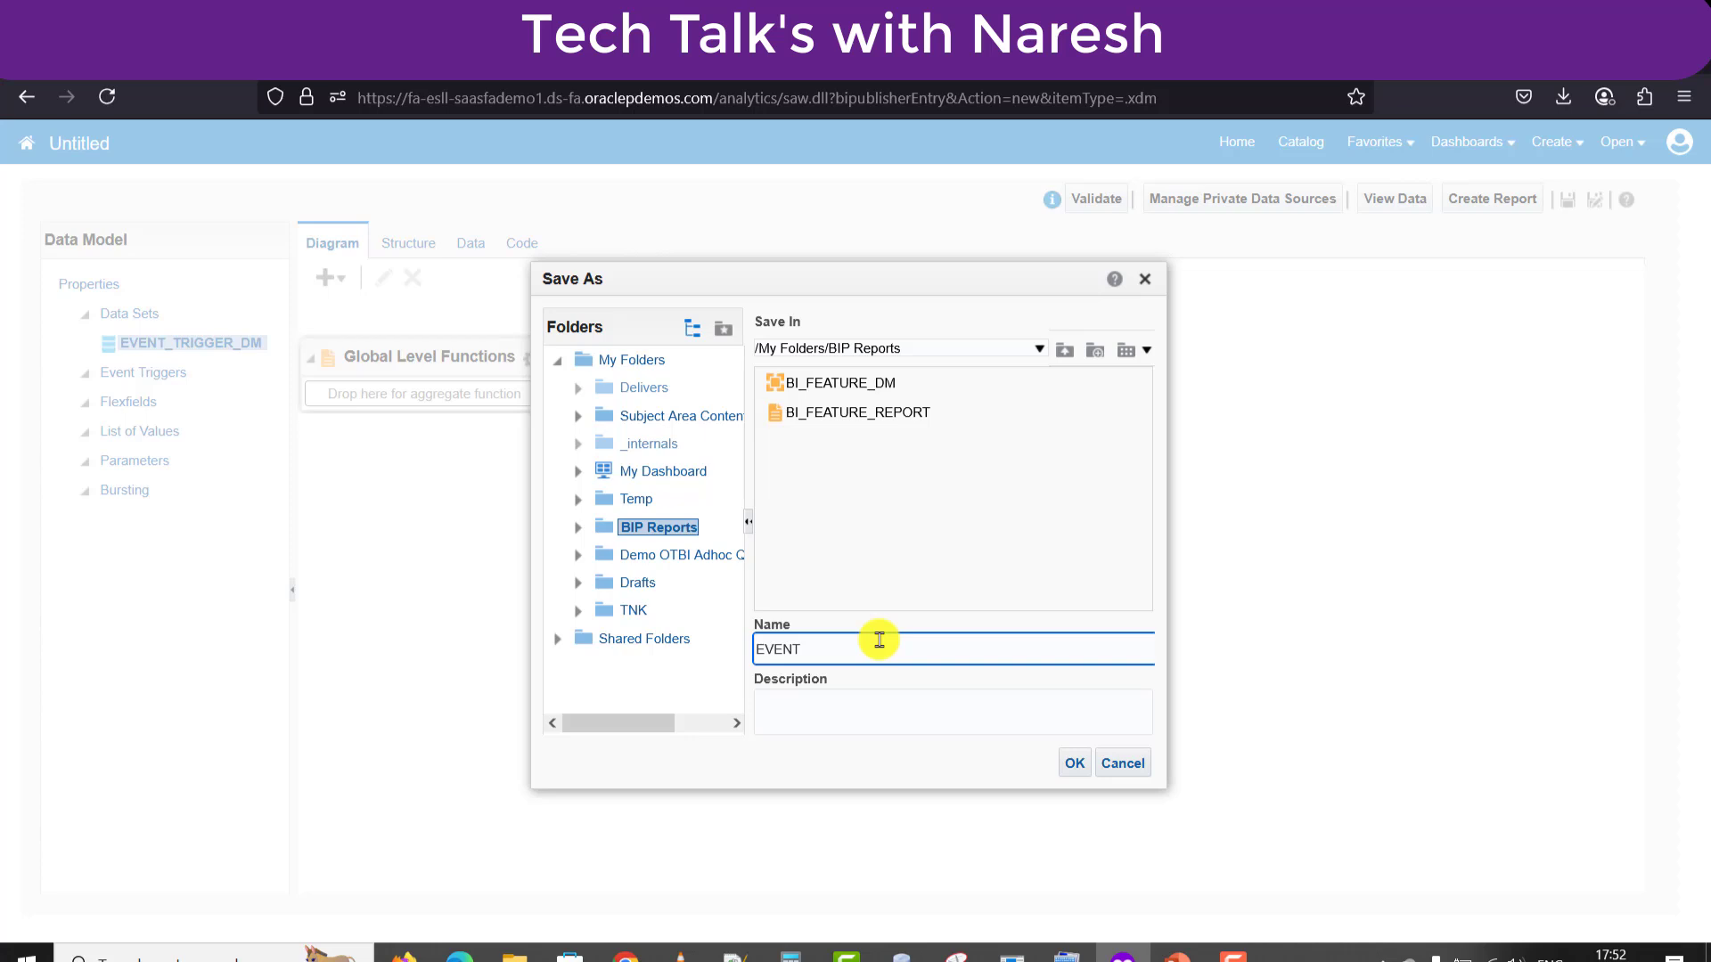
type("EVENT_TRIGGER_DM")
double_click(878, 640)
key("ctrl+c")
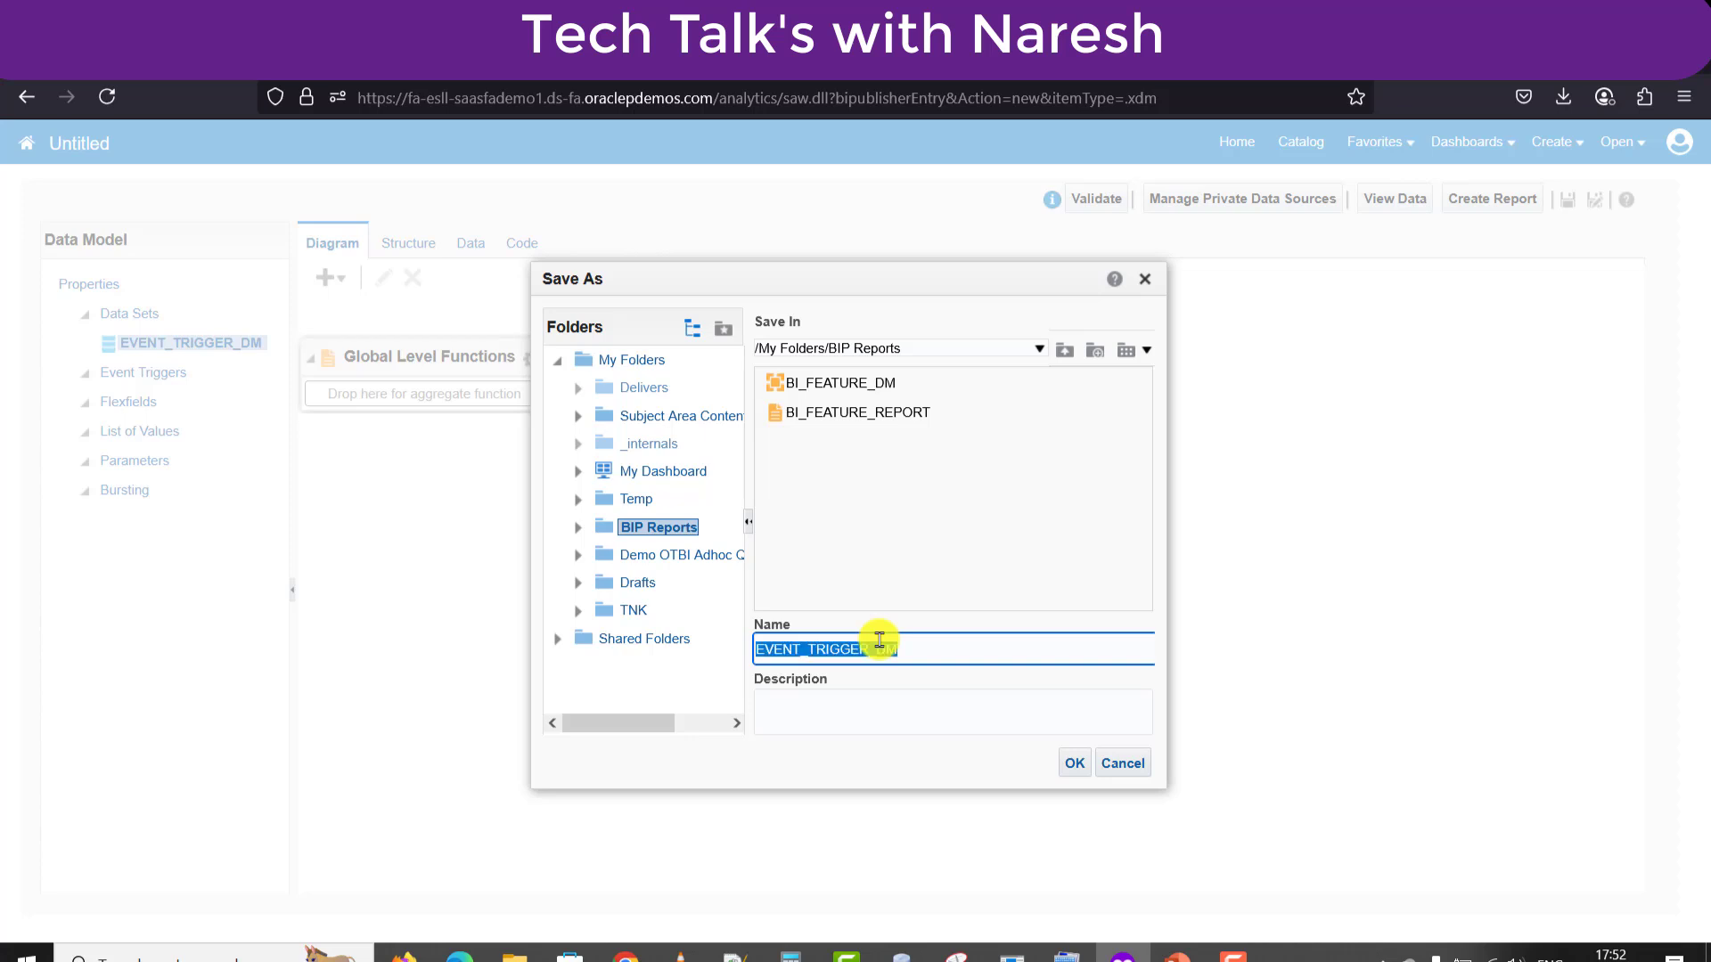
key("Tab")
key("ctrl+v")
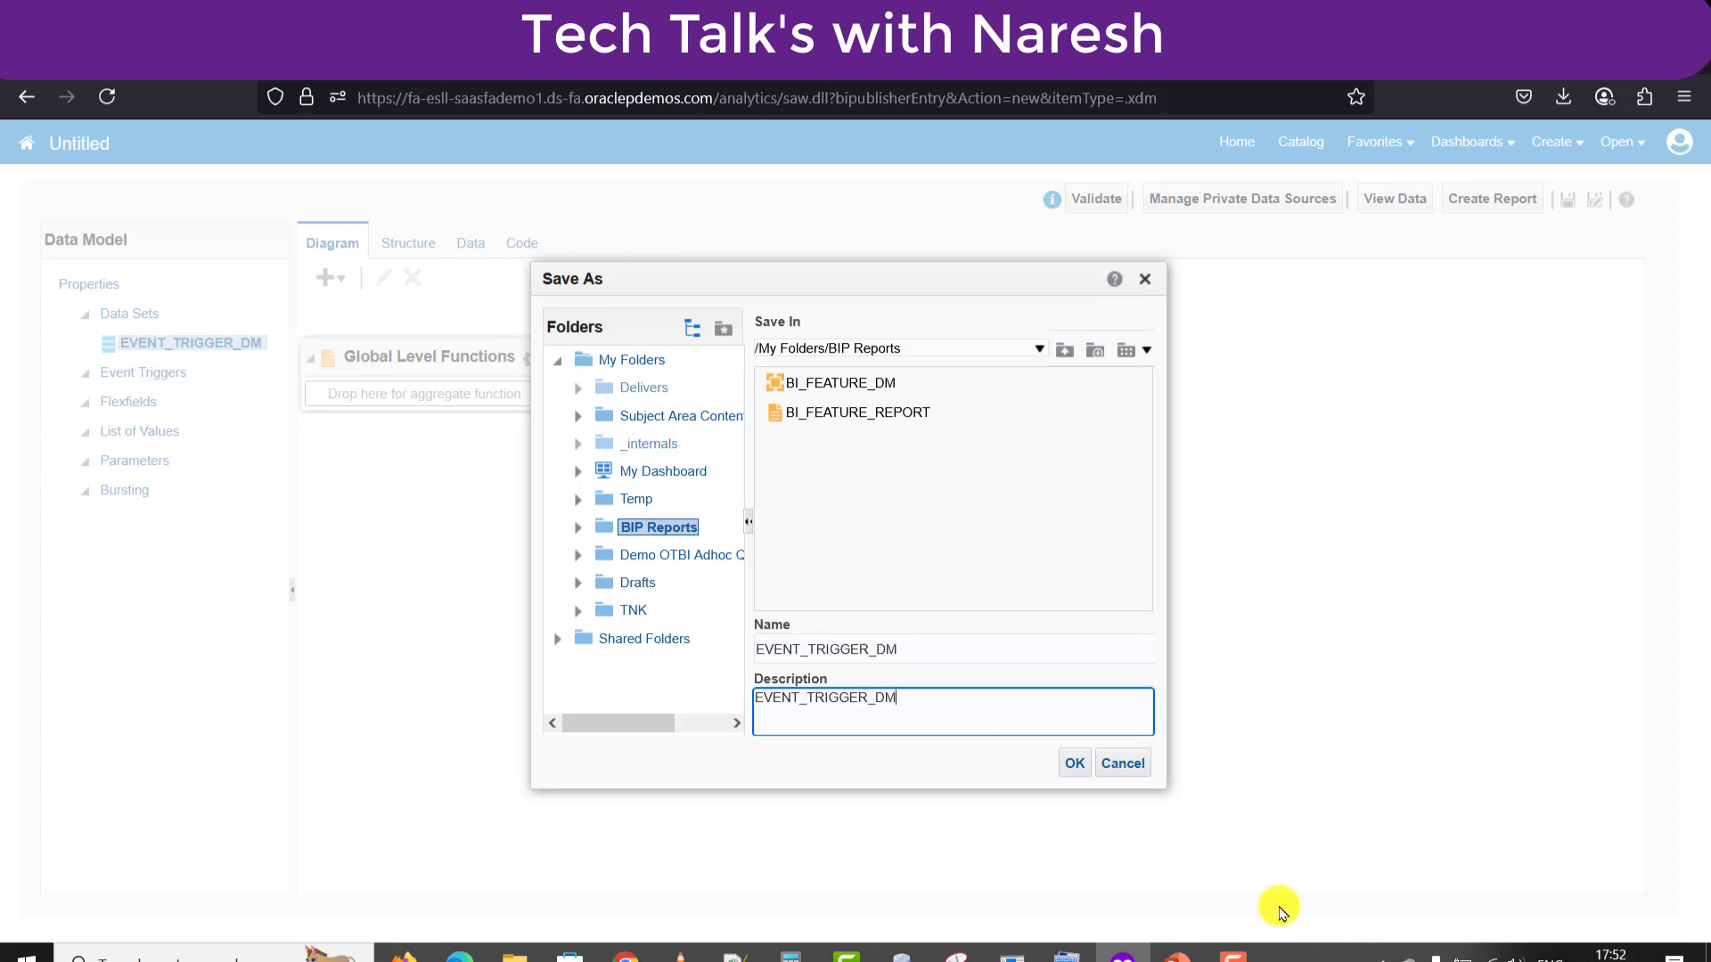
left_click(1073, 768)
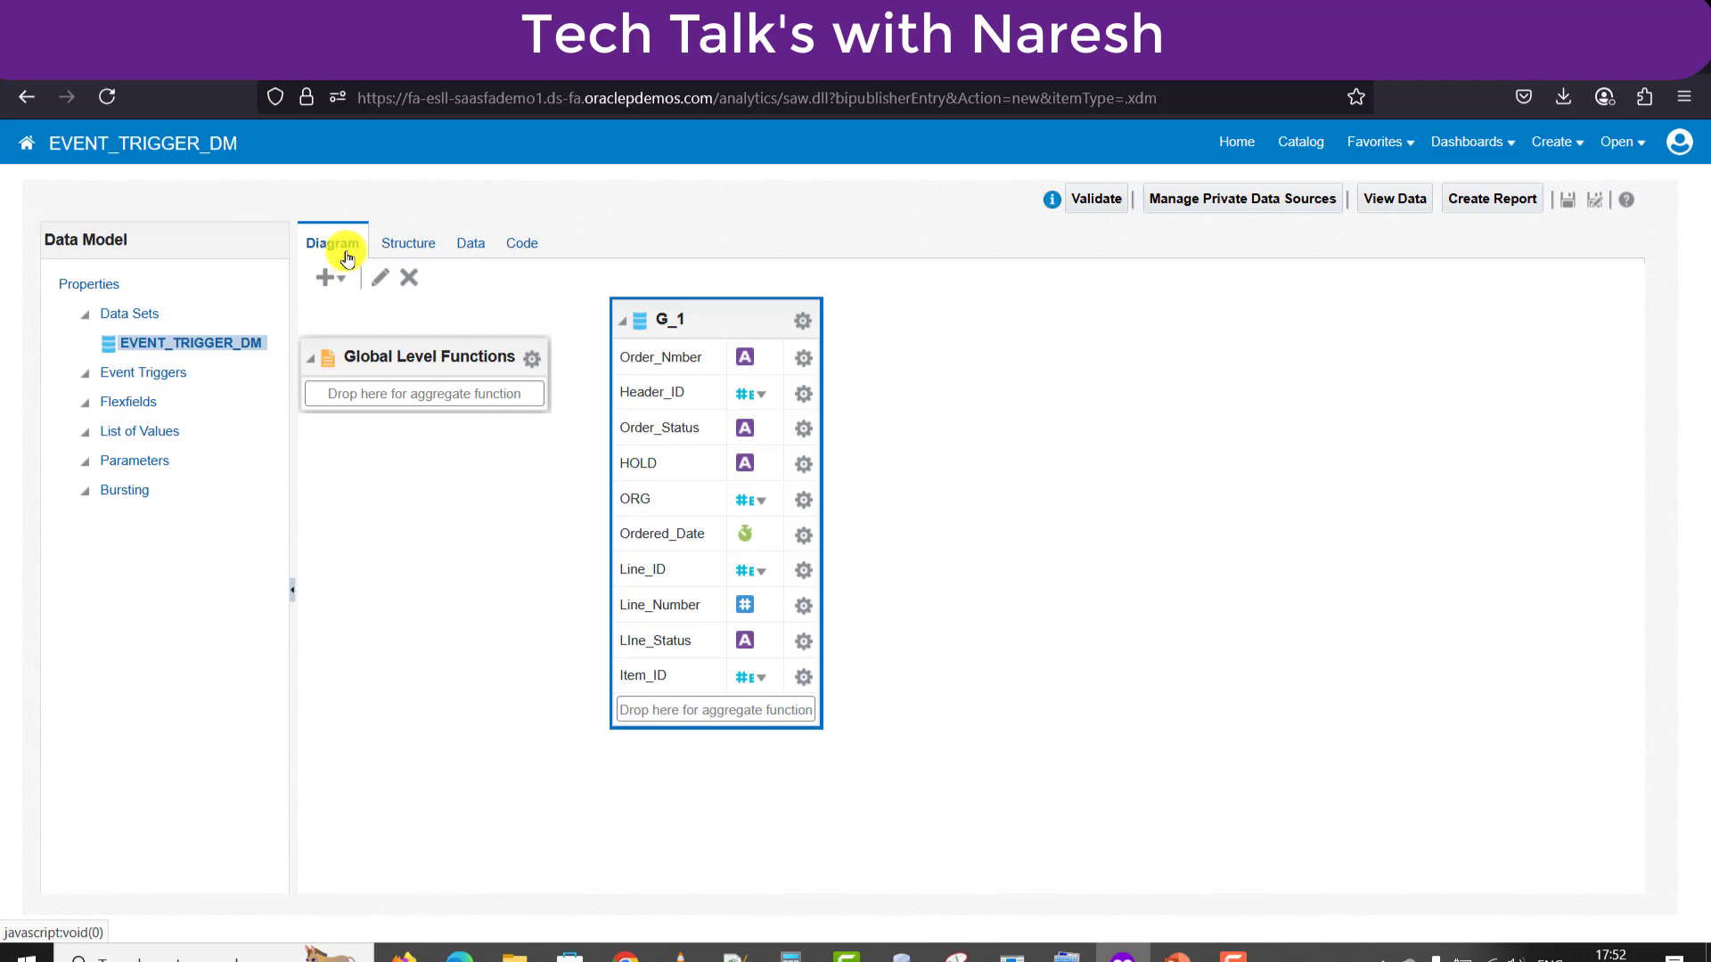
Append 'and rownum<10' to the G_1 data set's SQL query and confirm the edit.
left_click(337, 244)
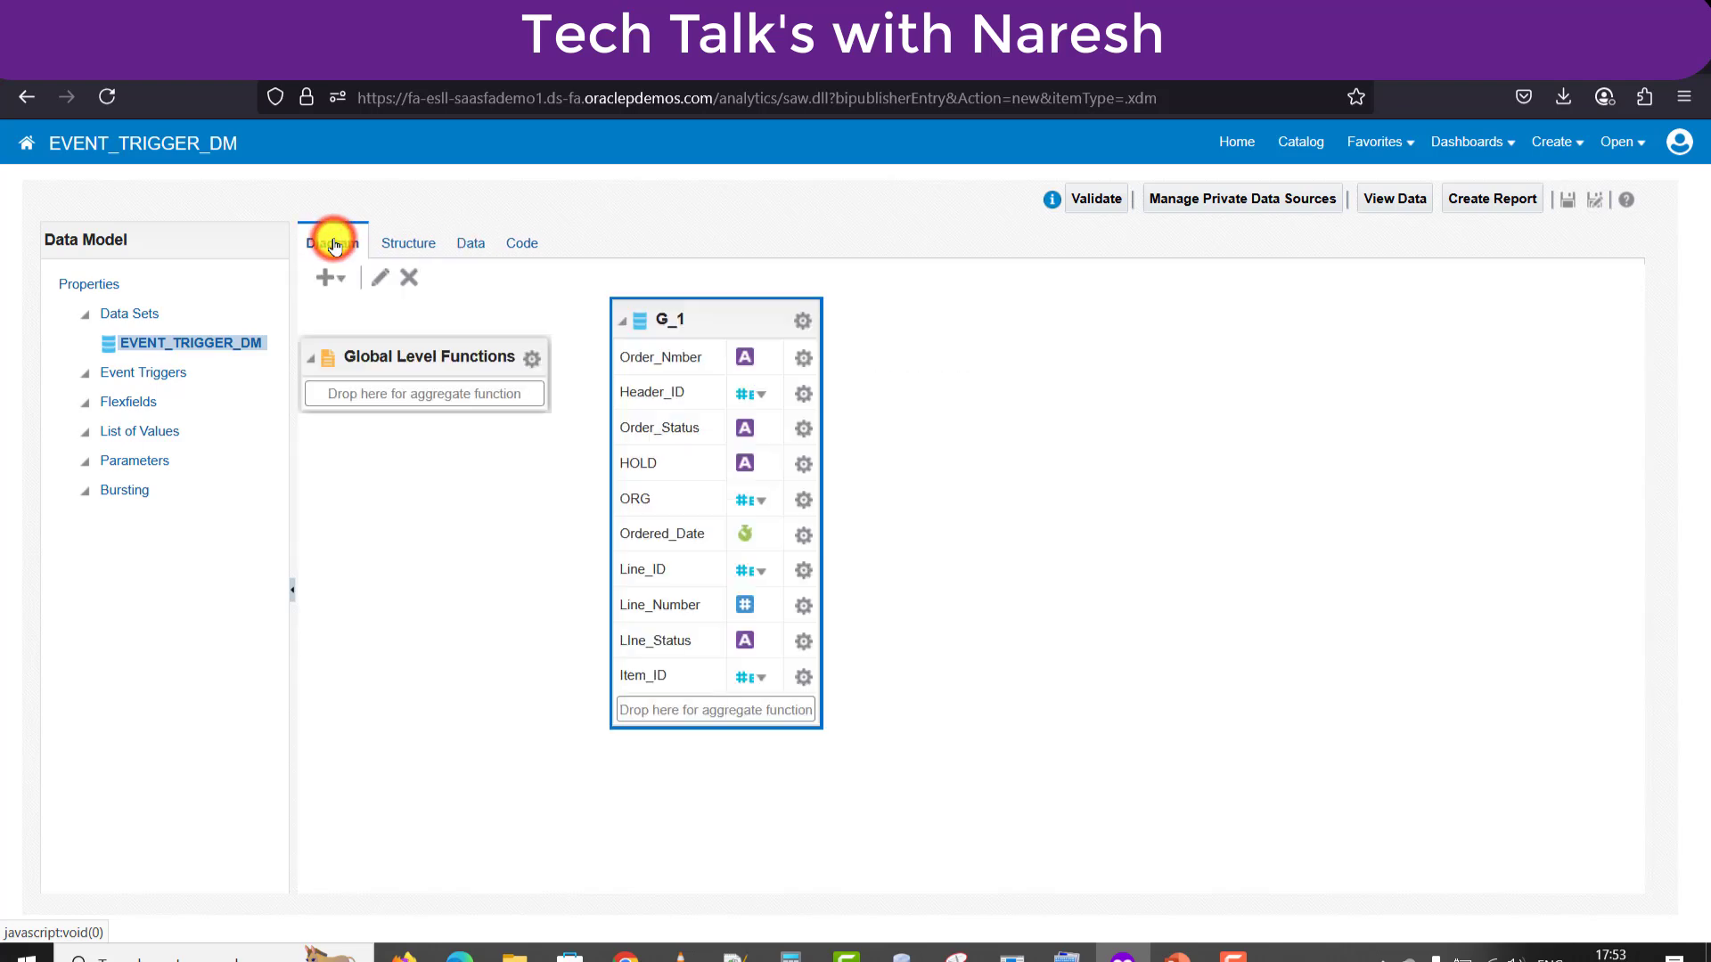
left_click(705, 326)
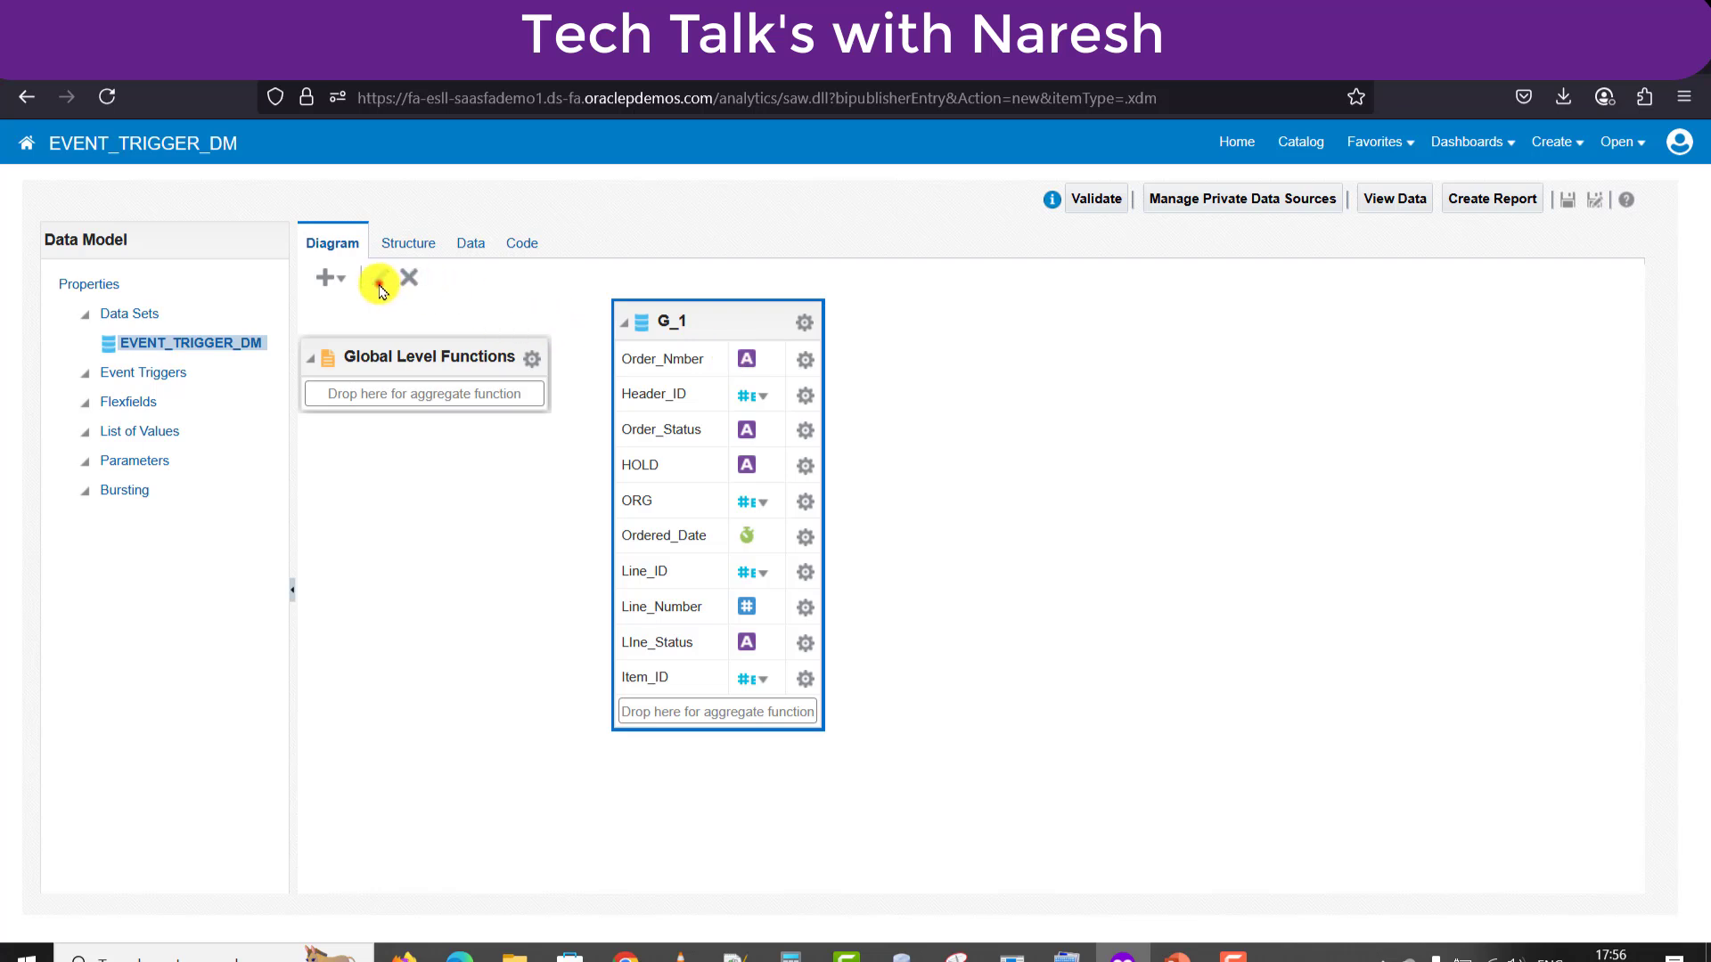
left_click(379, 281)
left_click(809, 677)
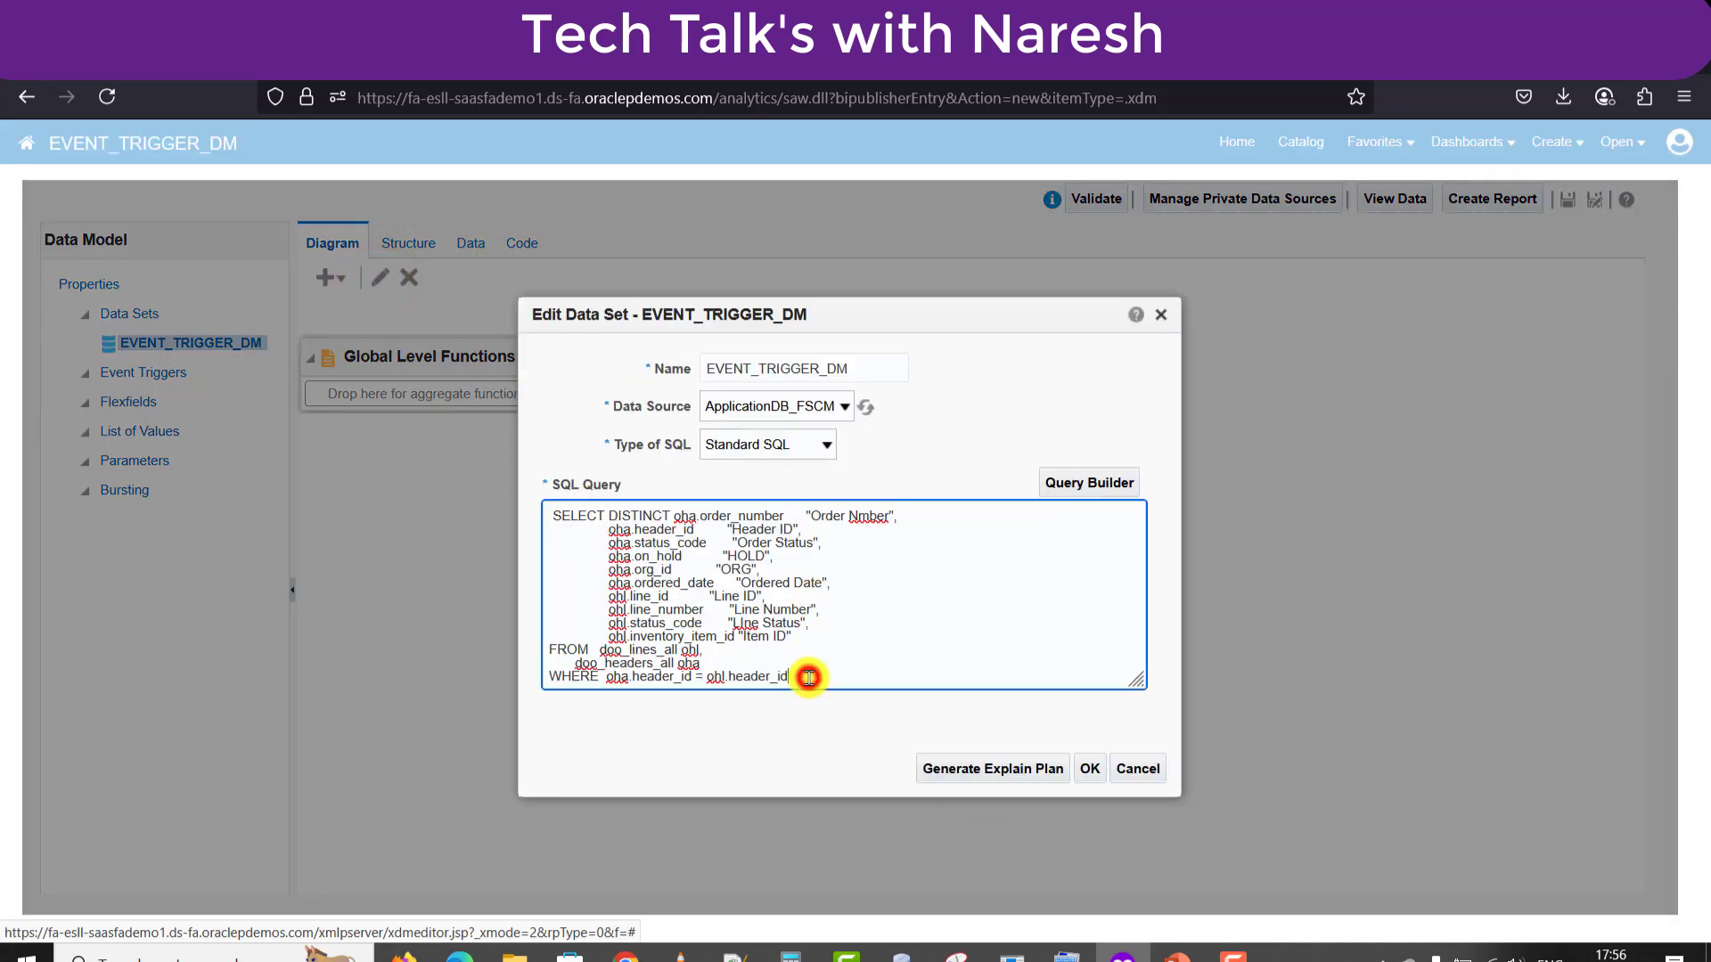
key("Return")
type("an")
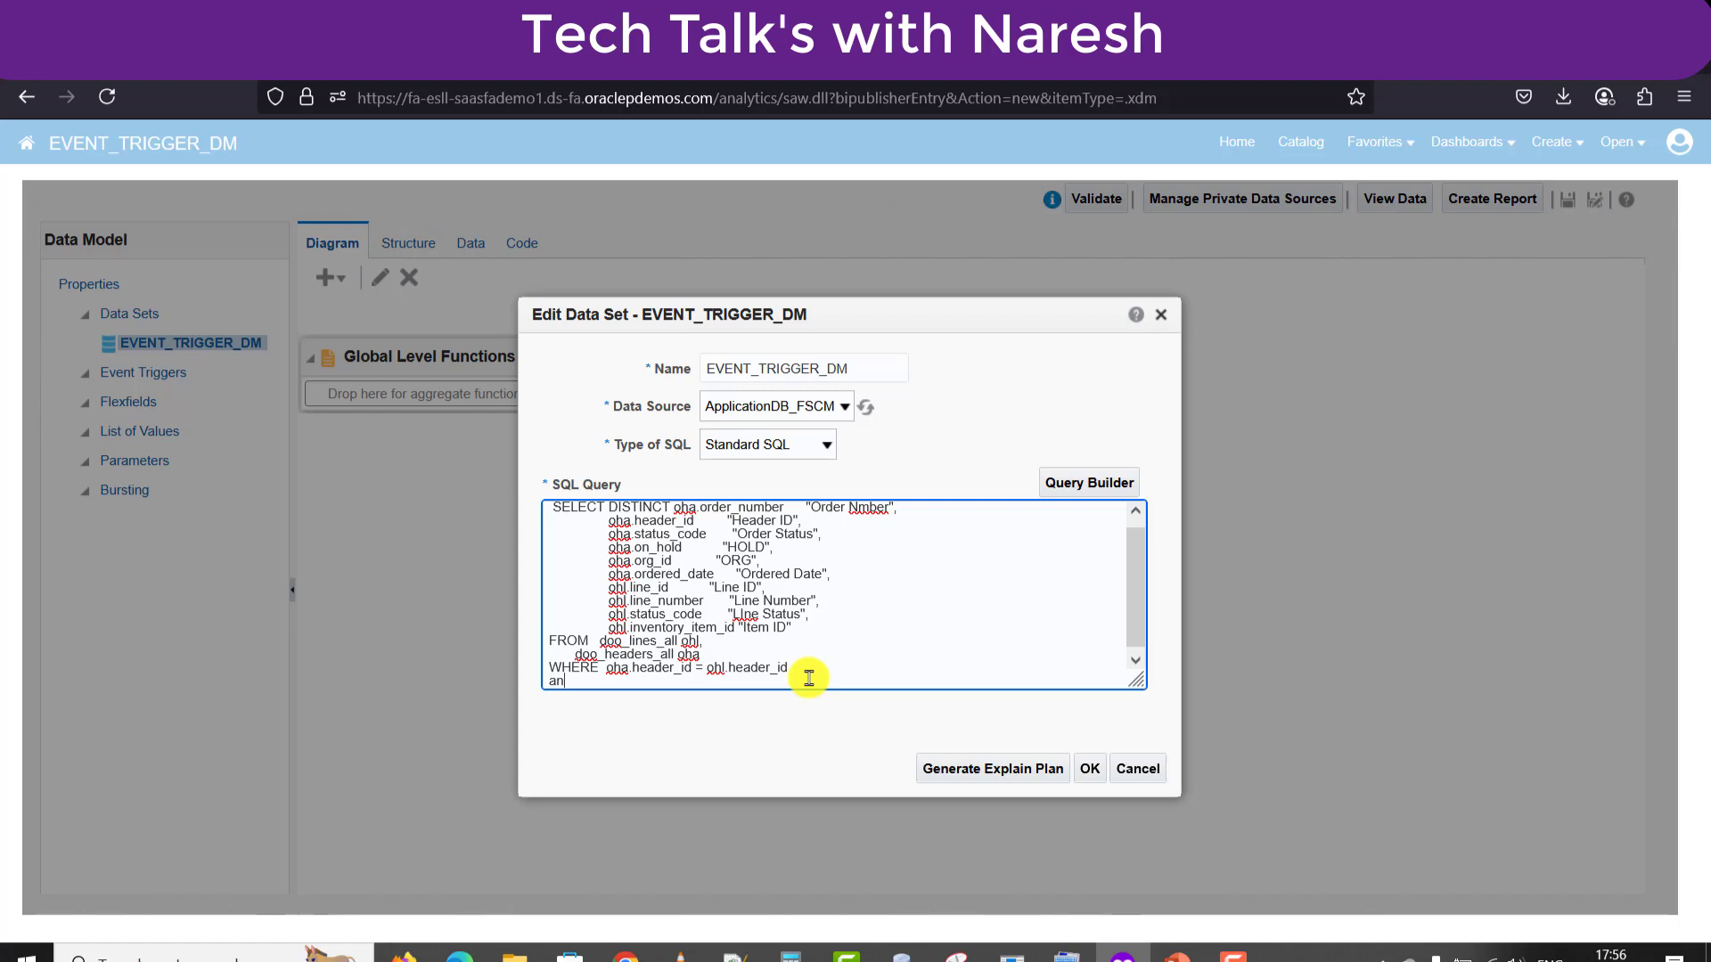
type("d rownum<10")
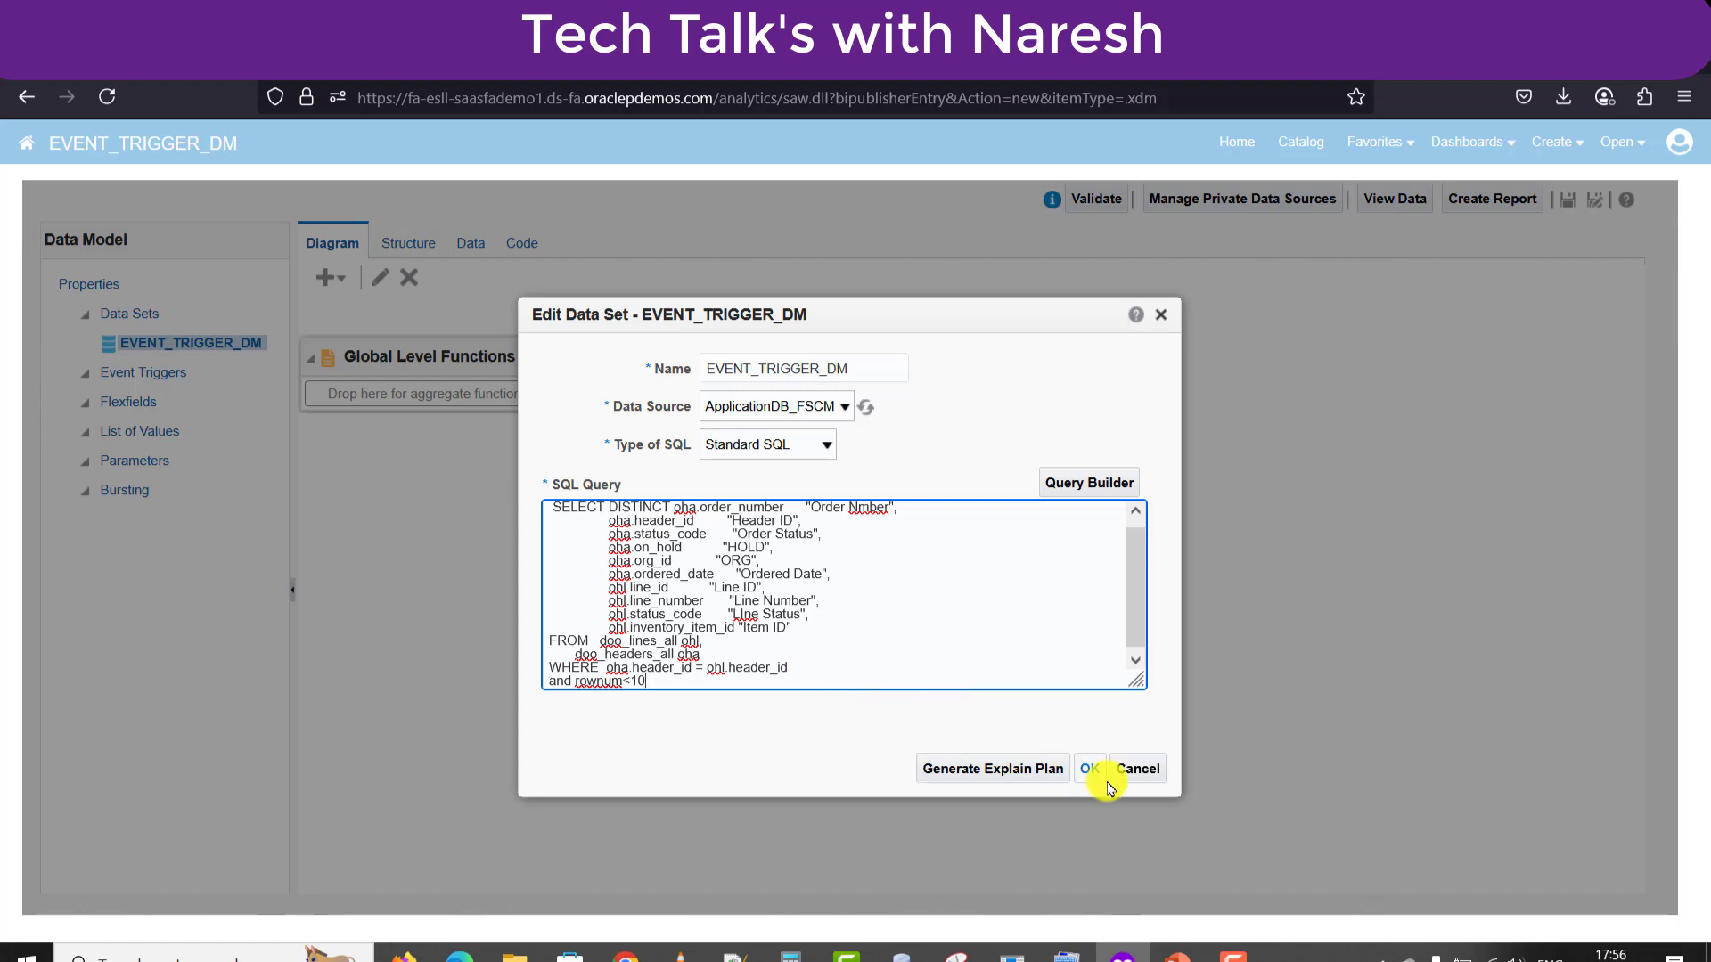
key("shift+Home")
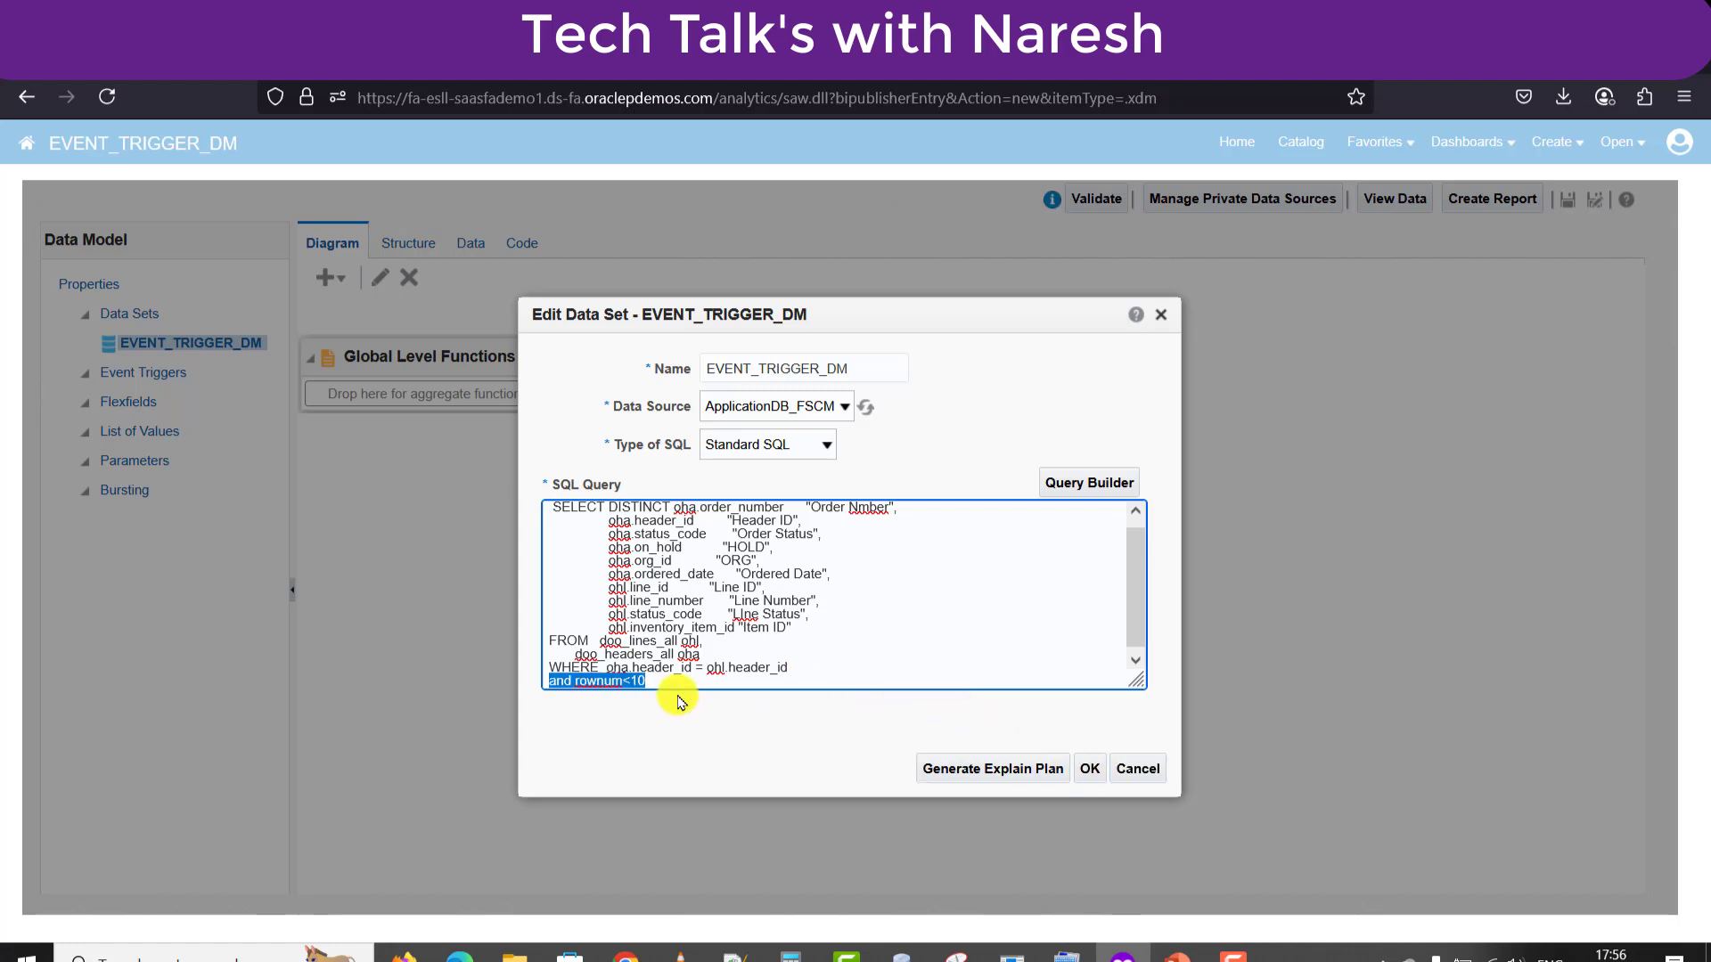
left_click(1091, 768)
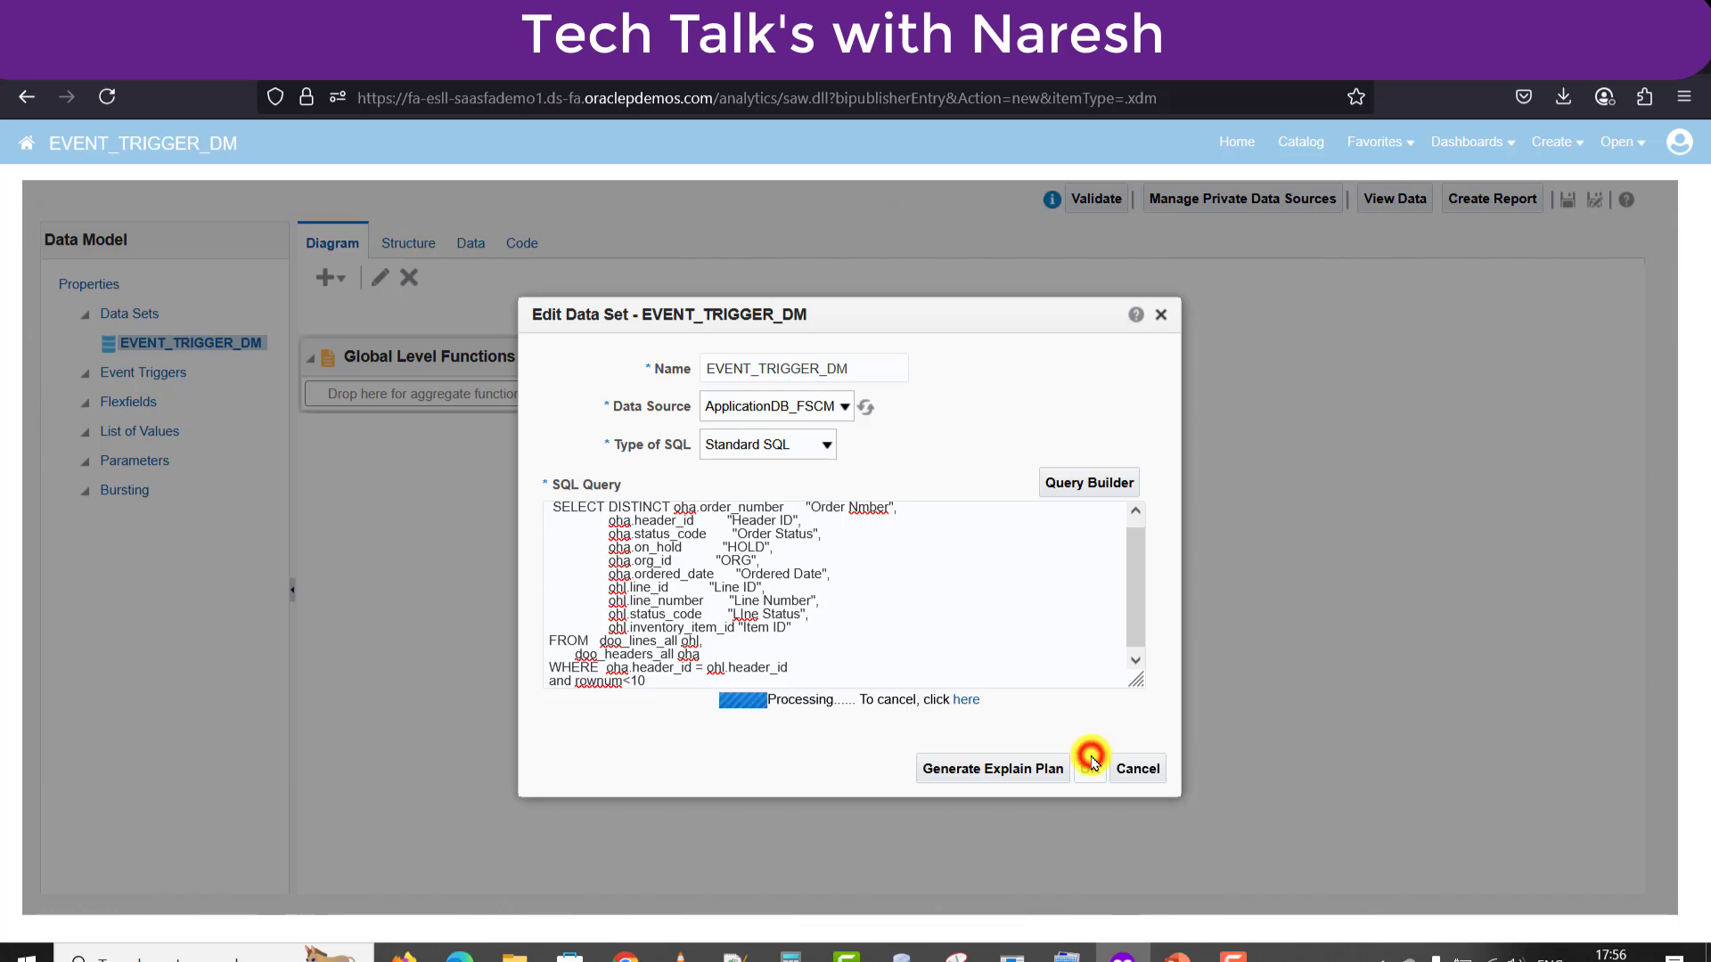
Add 'and rownum<10' and '2. Create a report' to the Notepad++ notes.
left_click(734, 955)
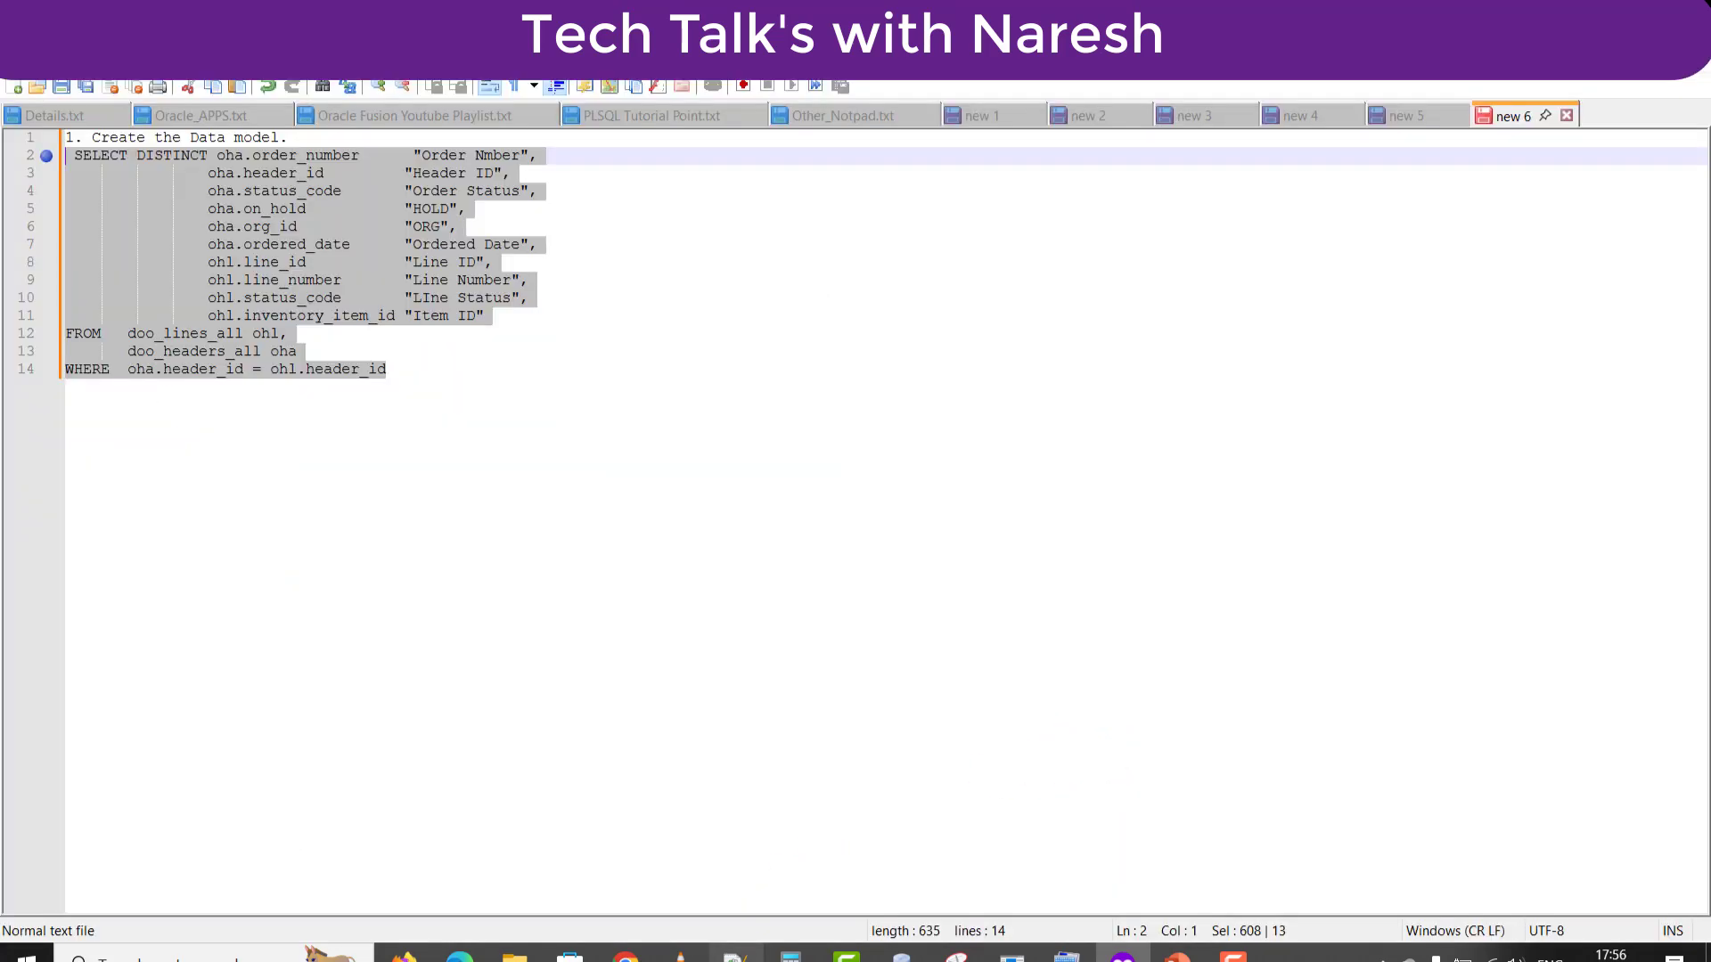
key("Return")
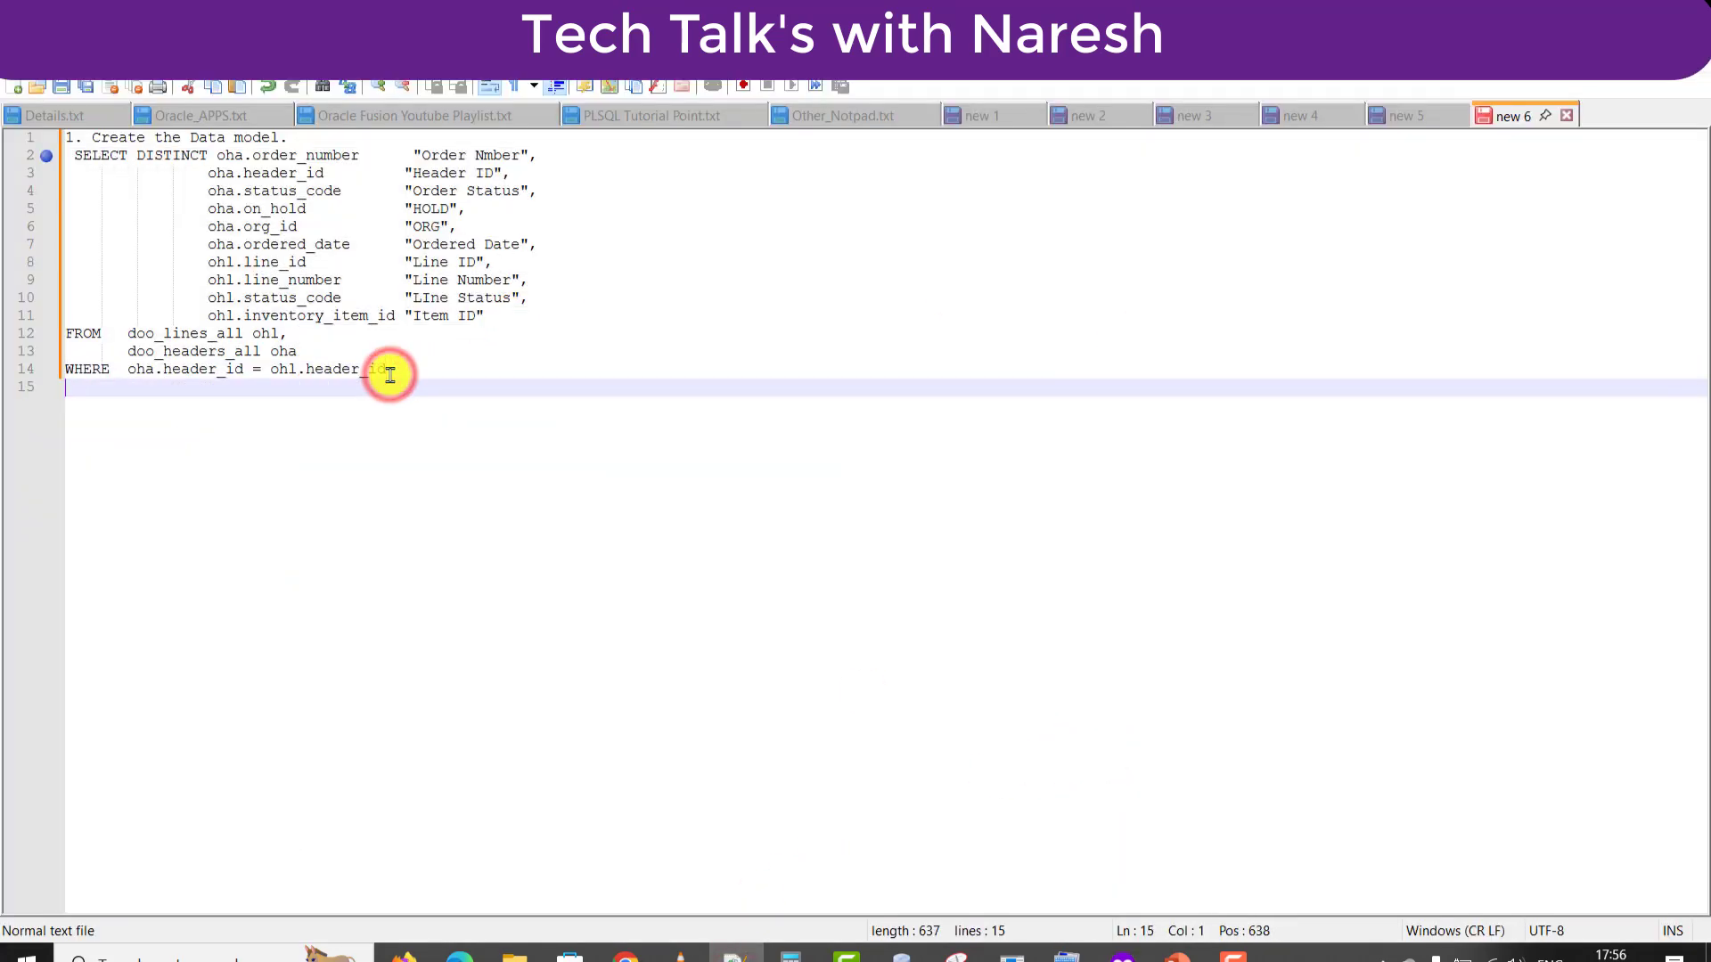
type("and rownum<10")
key("Return")
key("Return")
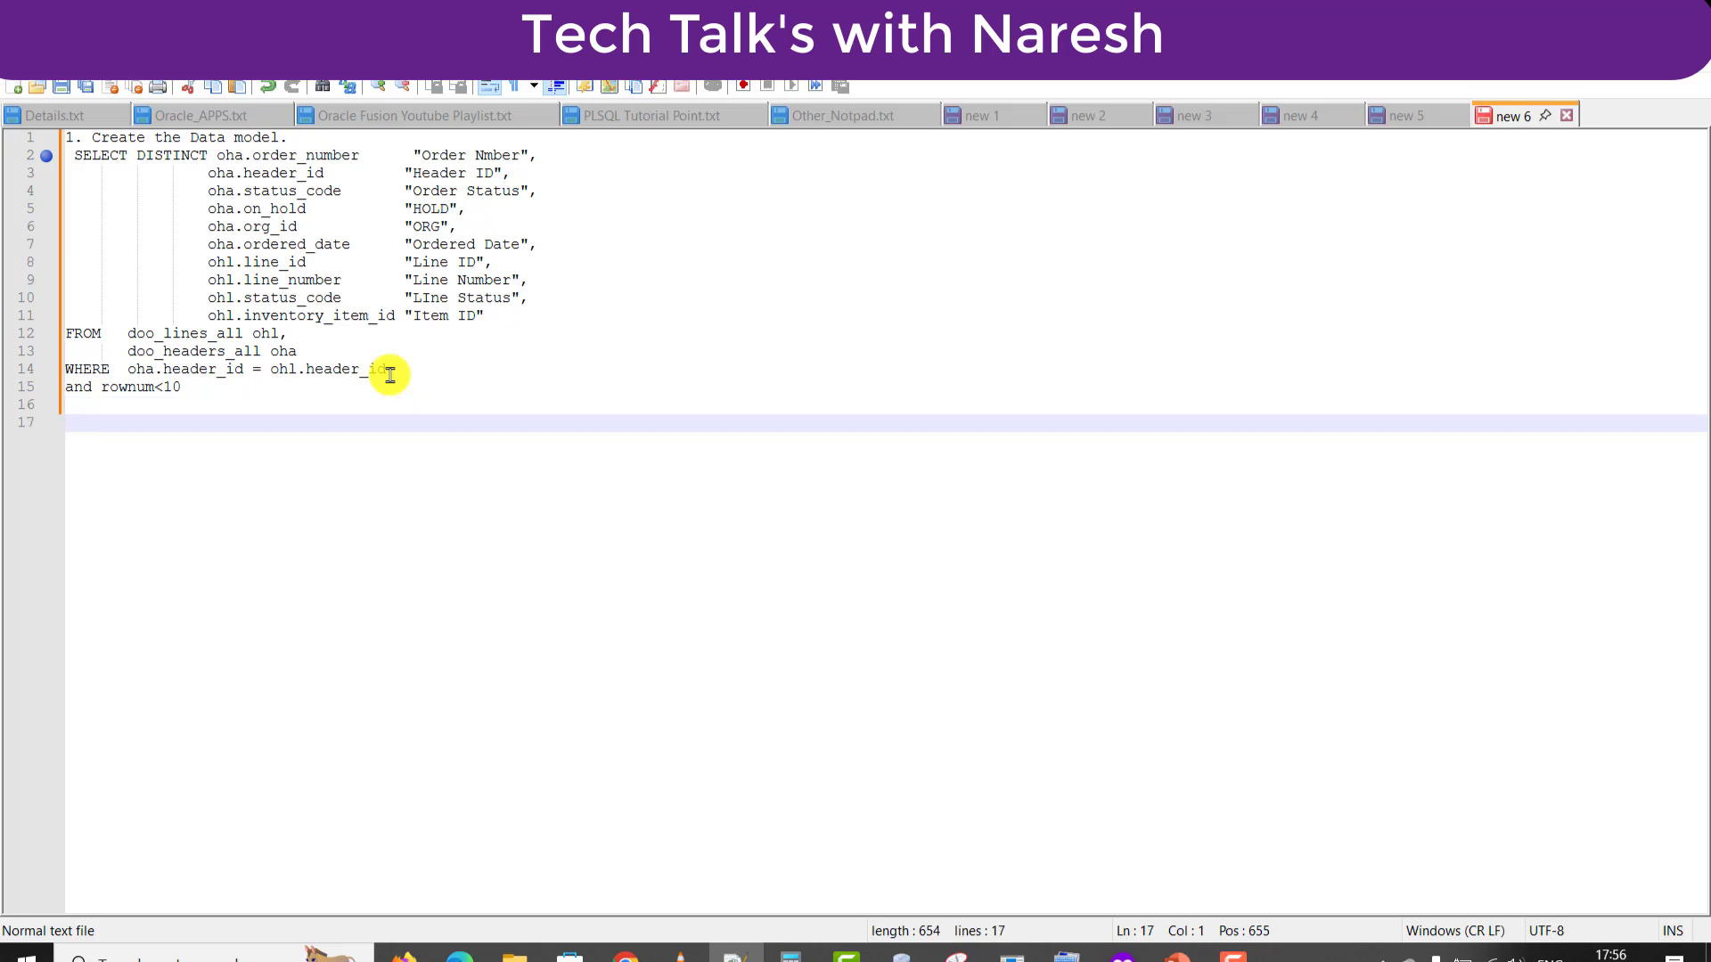
type("2. Create a report")
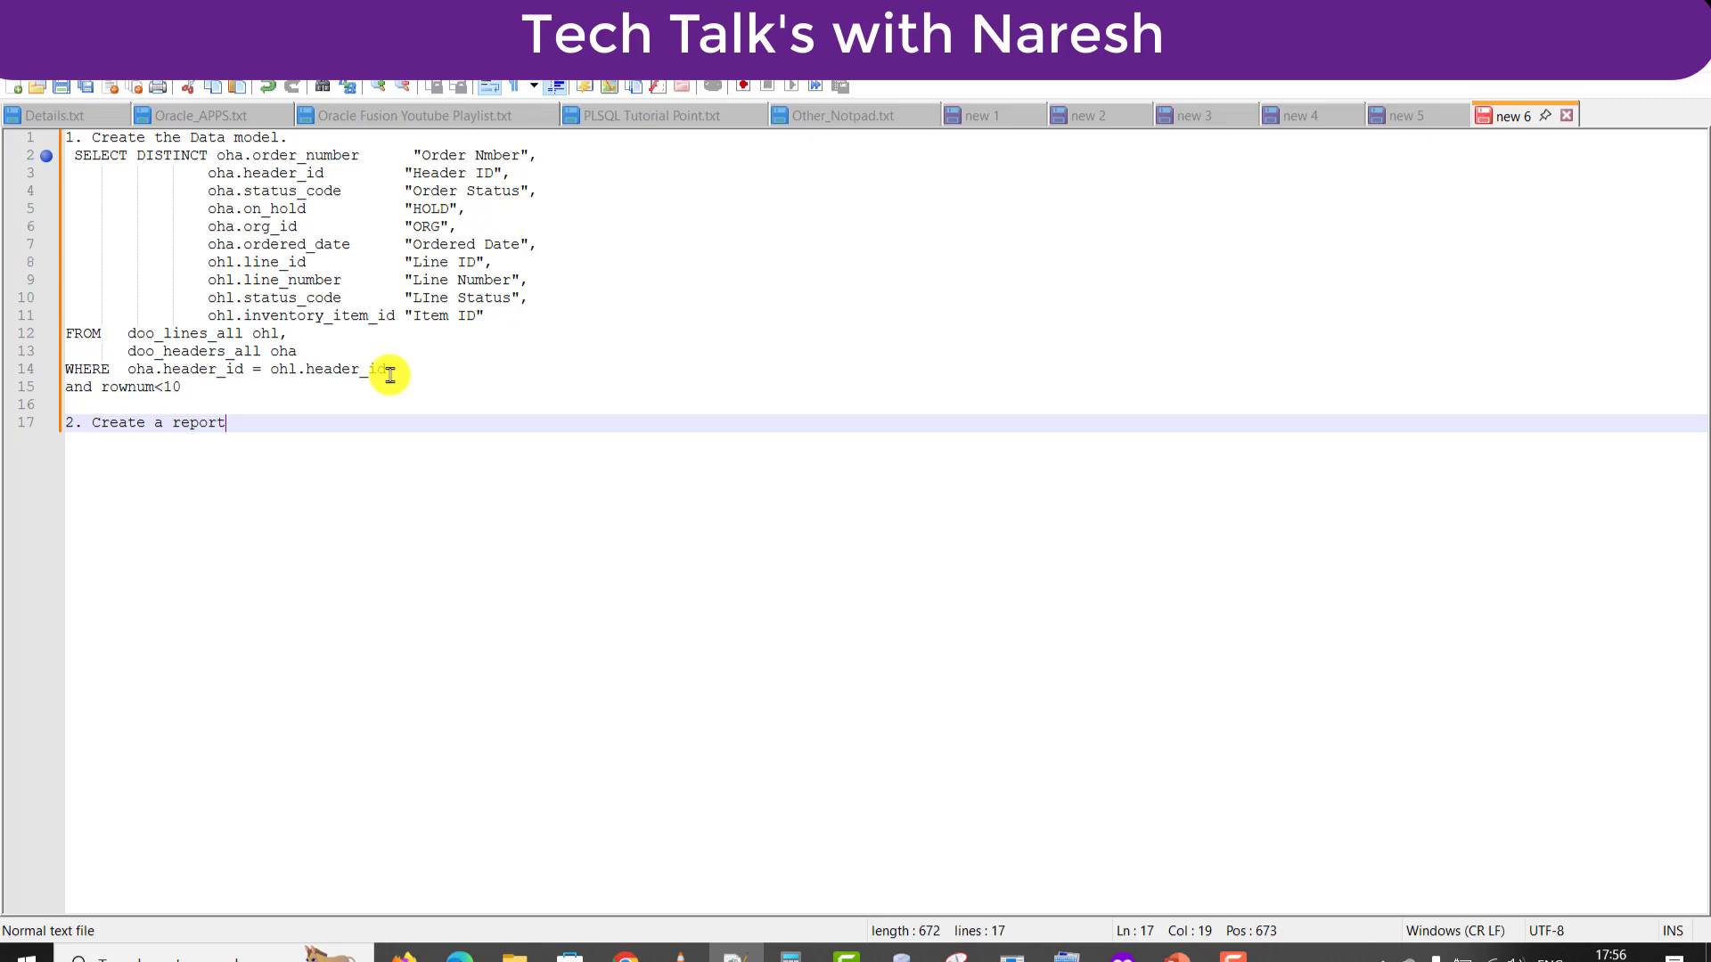
key("Return")
key("Return")
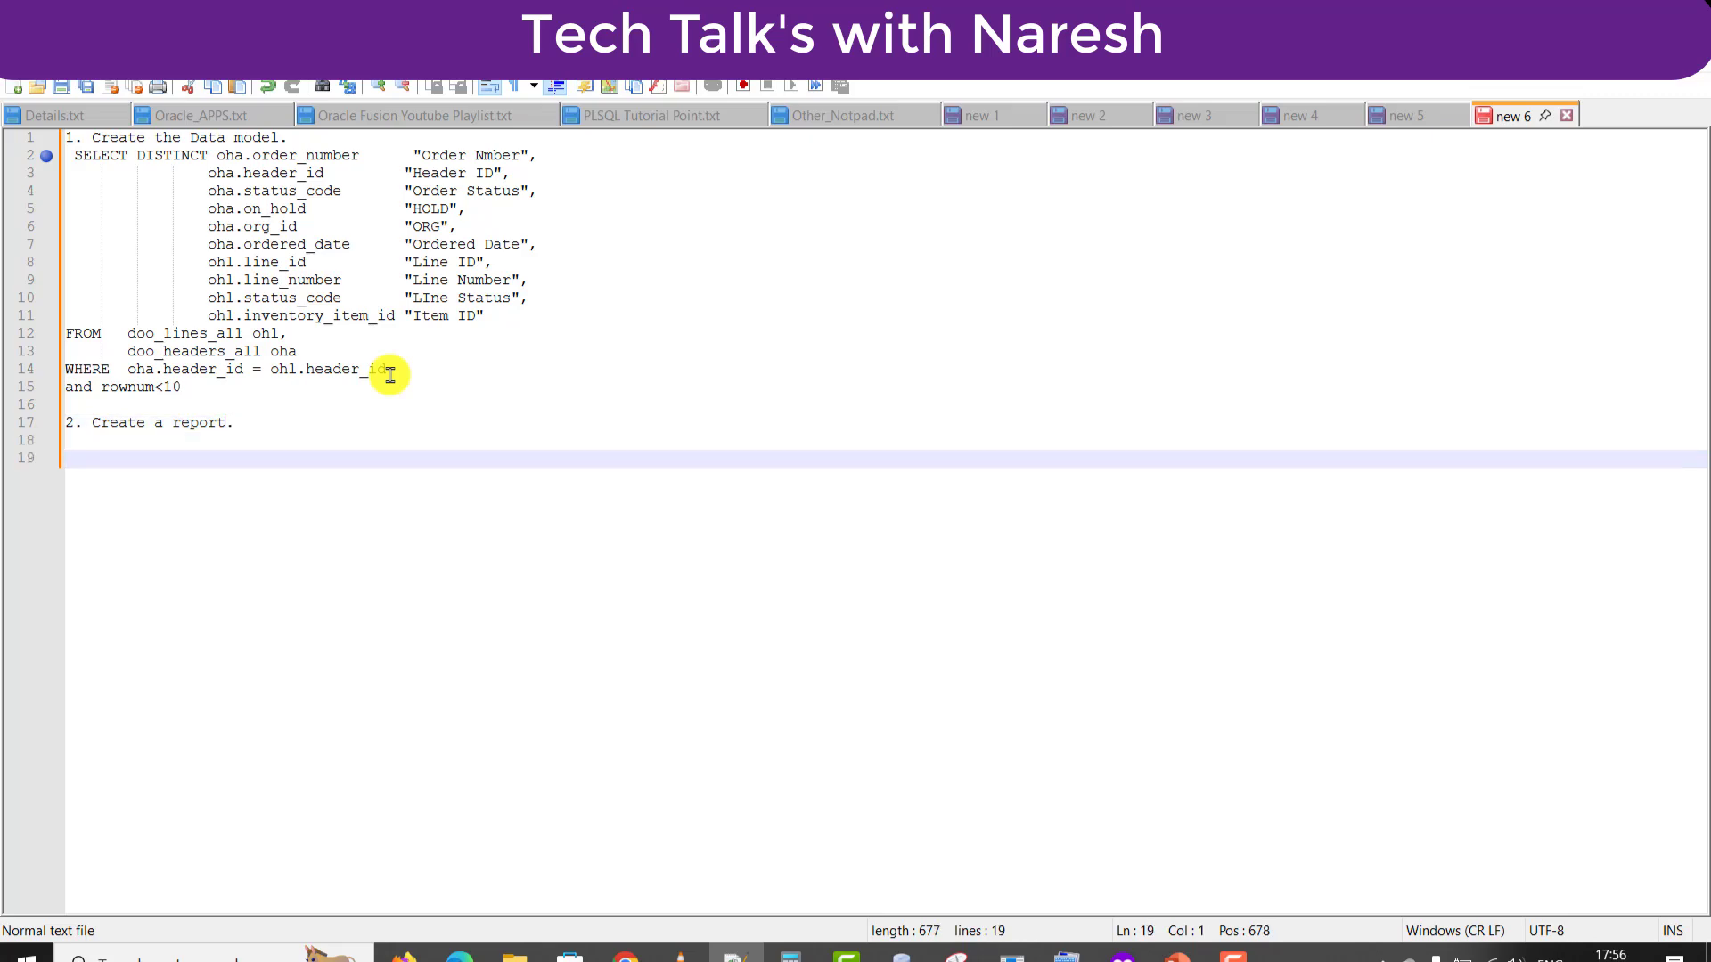
key("alt+Tab")
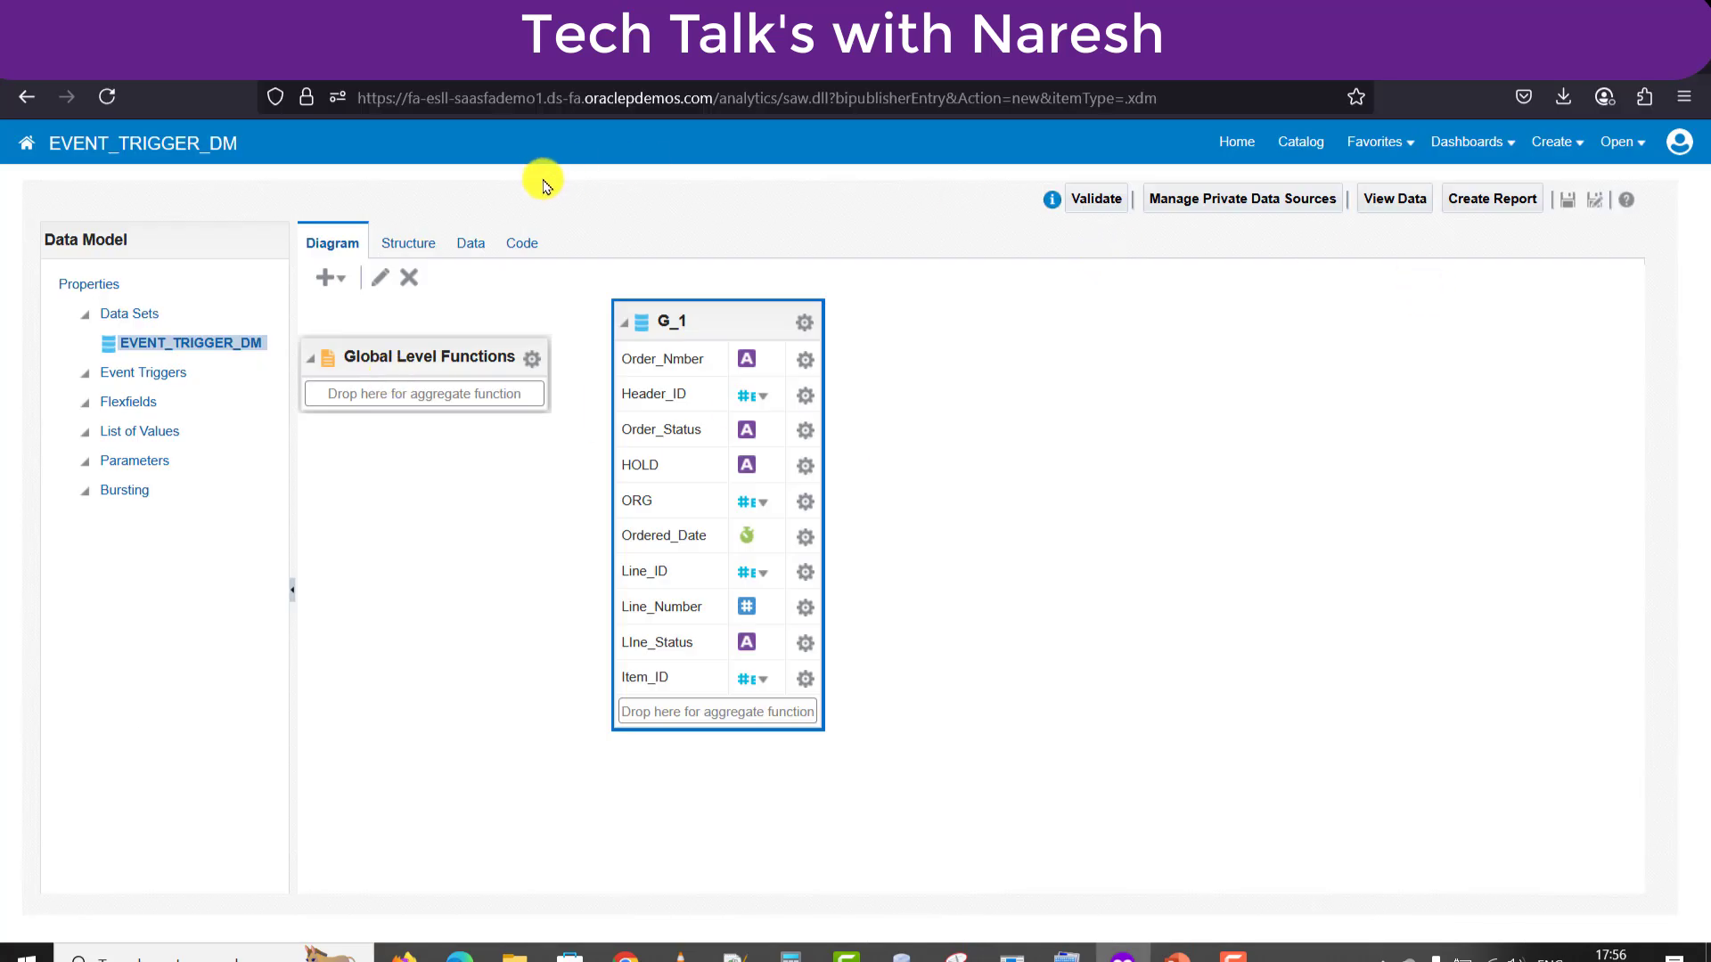
Preview the data set rows, save them as sample data, save the model, and start Create Report.
left_click(467, 242)
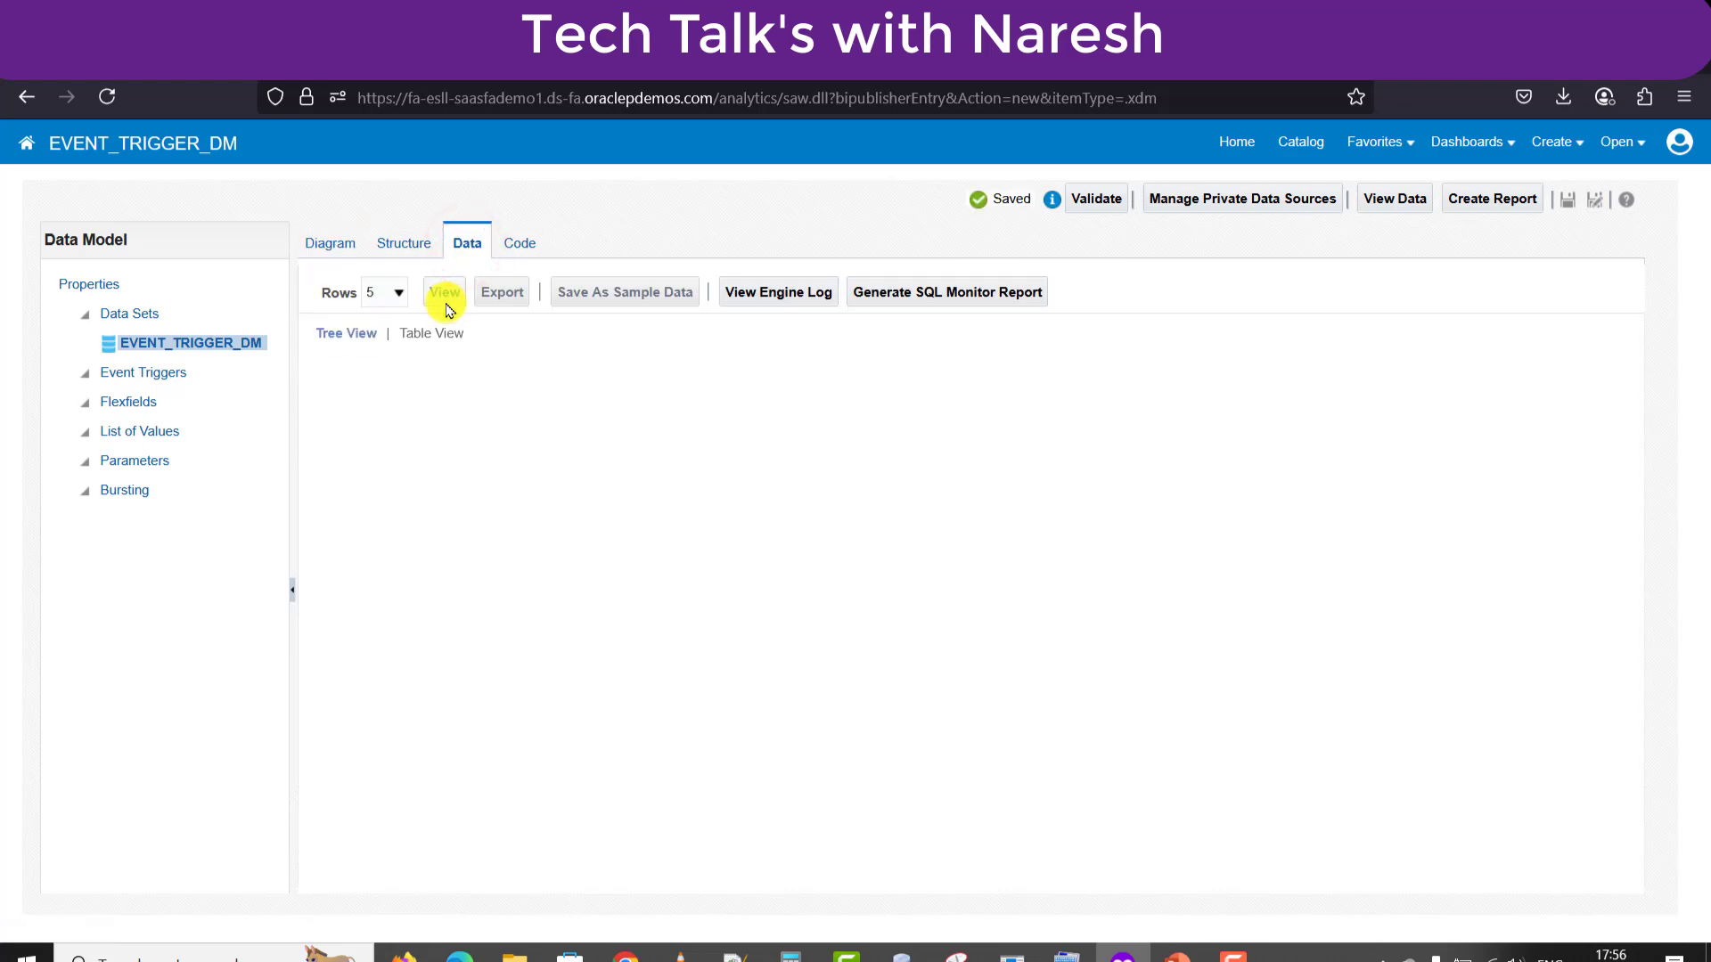
left_click(444, 295)
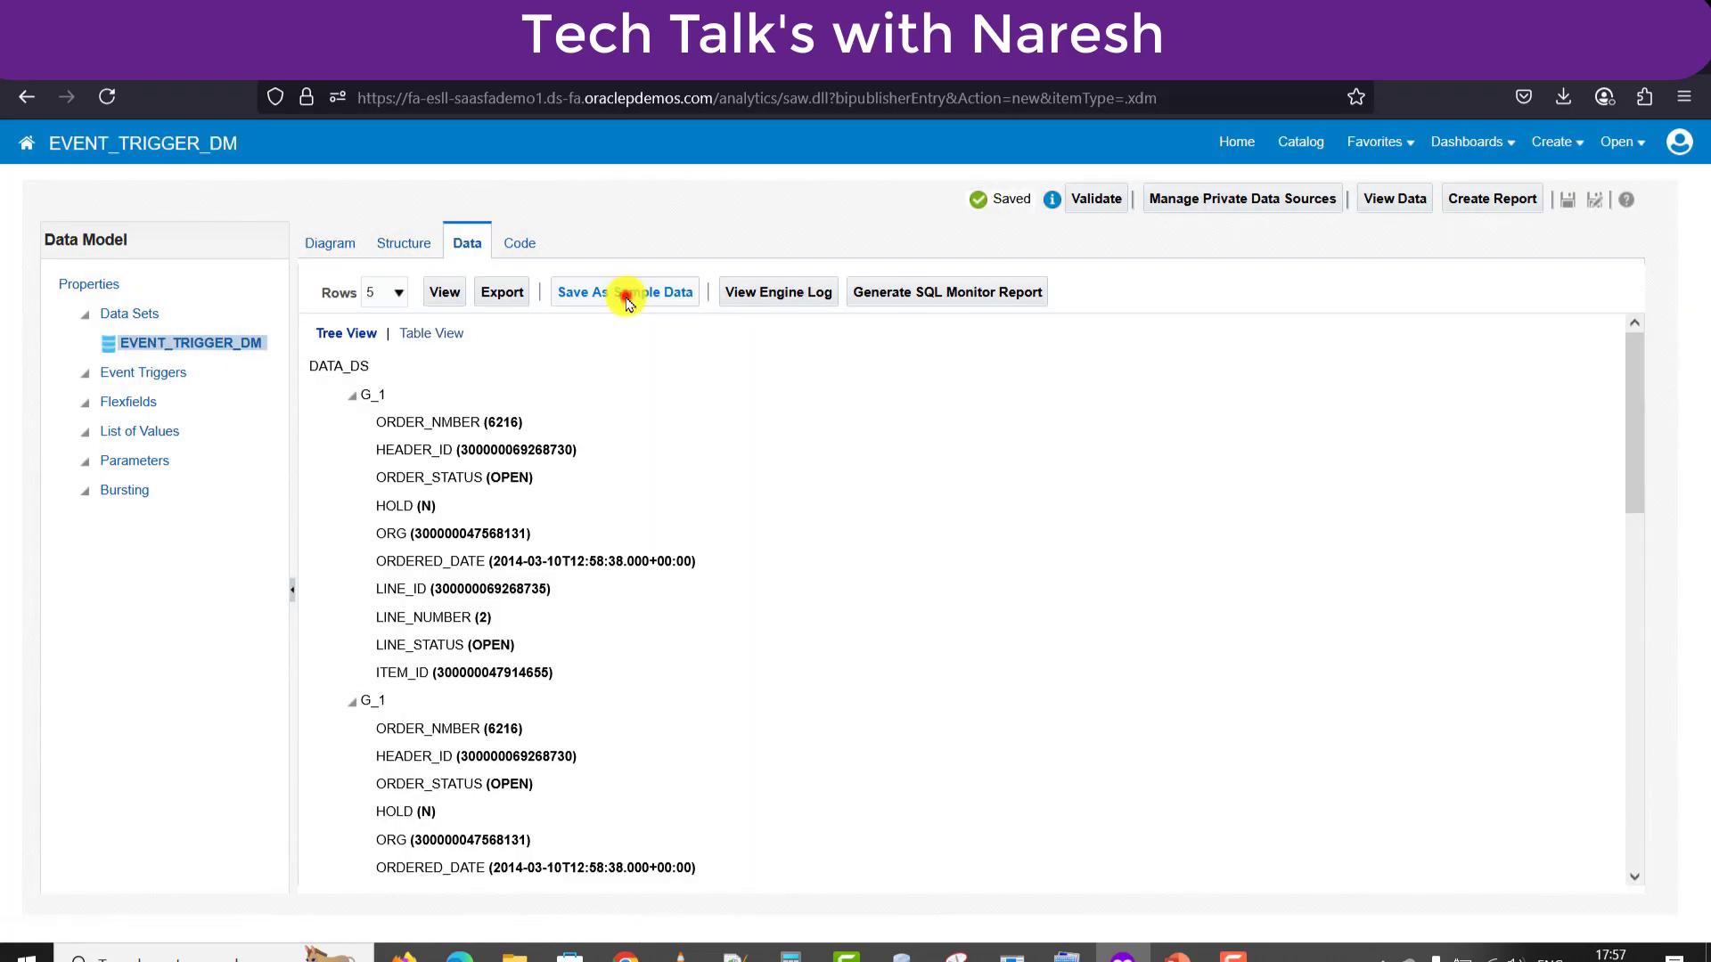
left_click(625, 292)
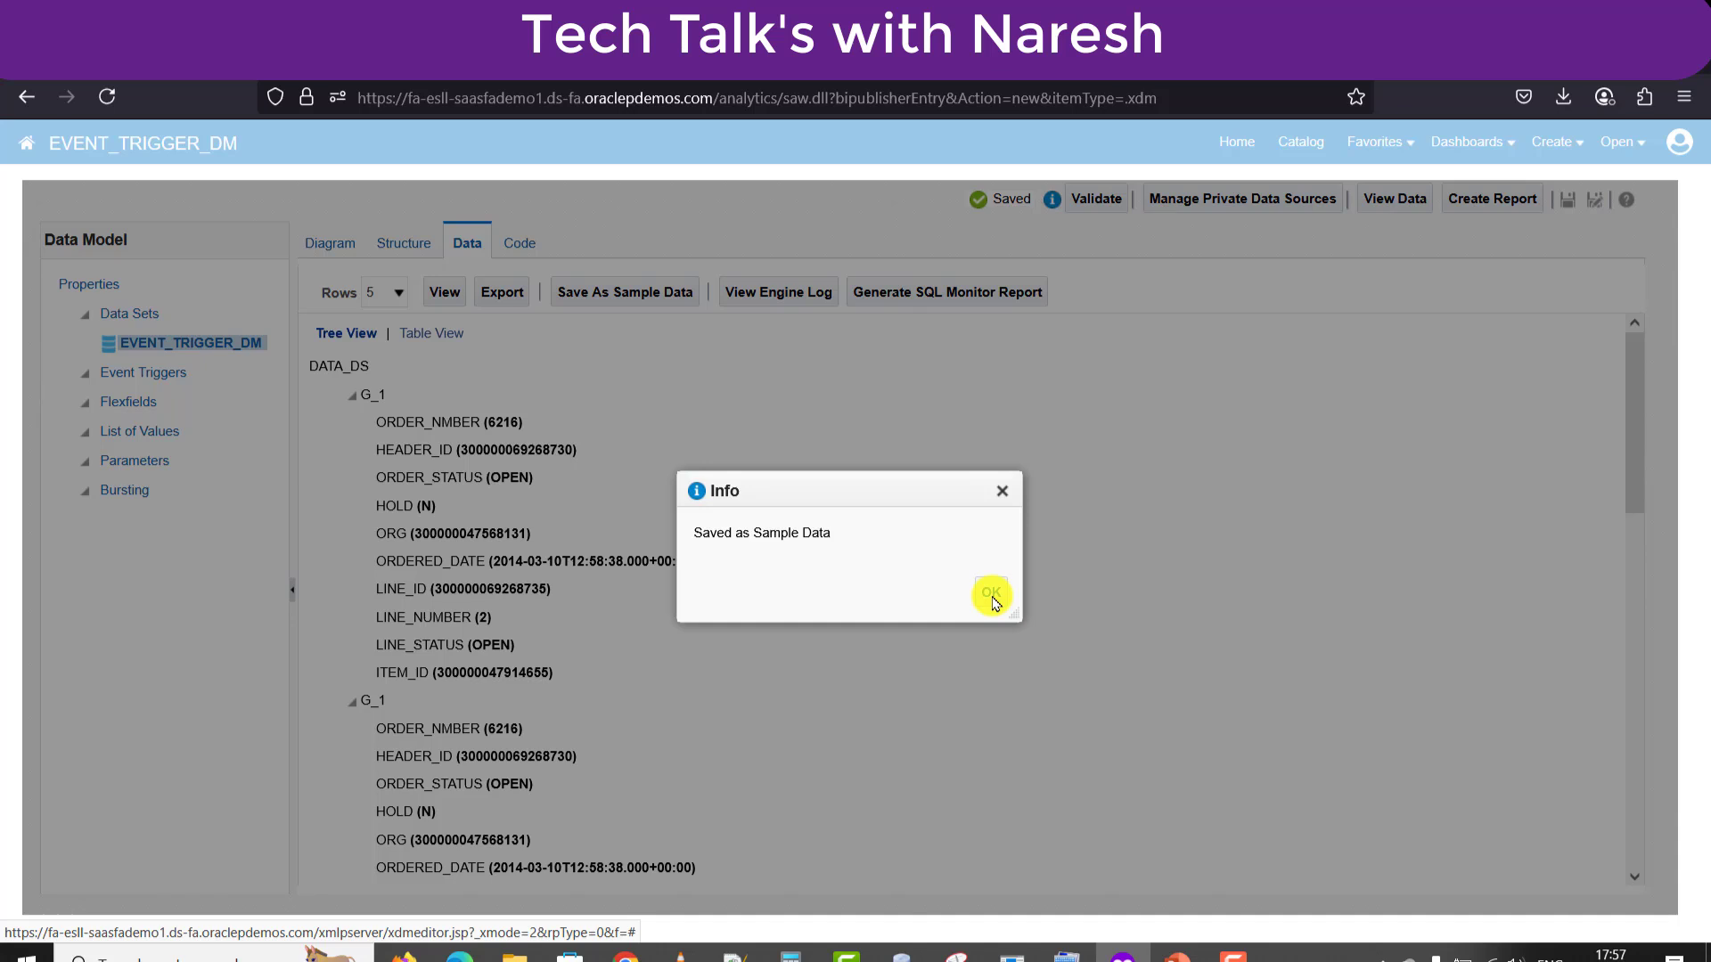
left_click(992, 593)
left_click(1568, 200)
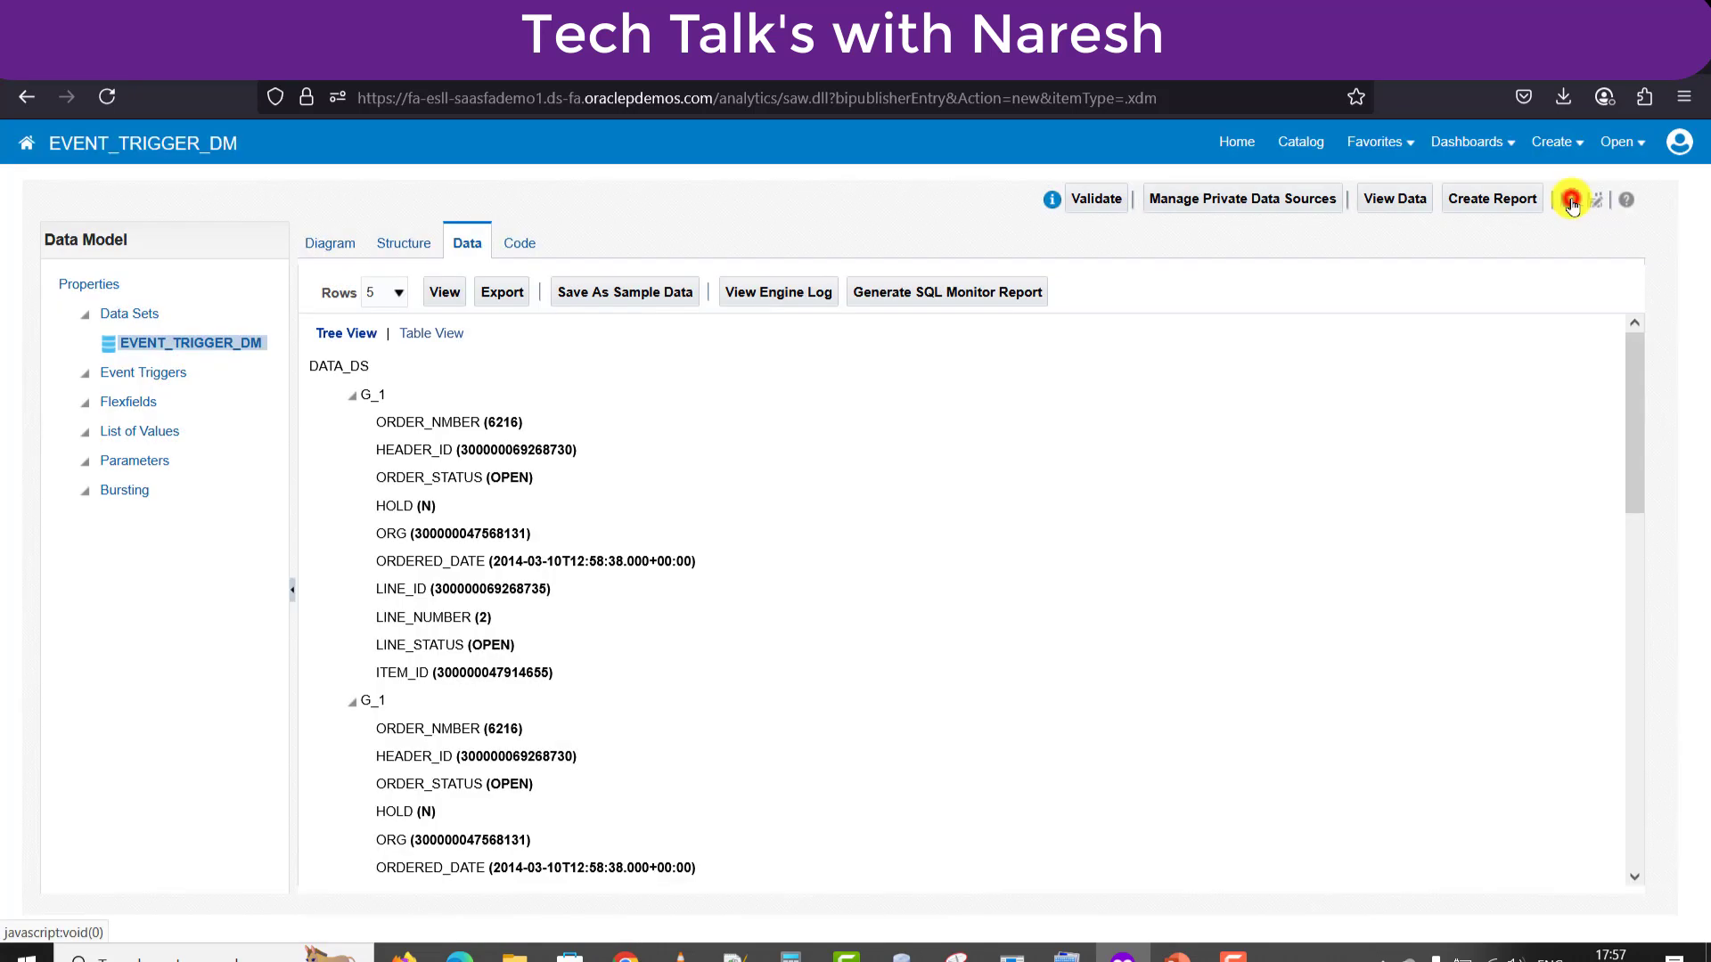
left_click(1502, 201)
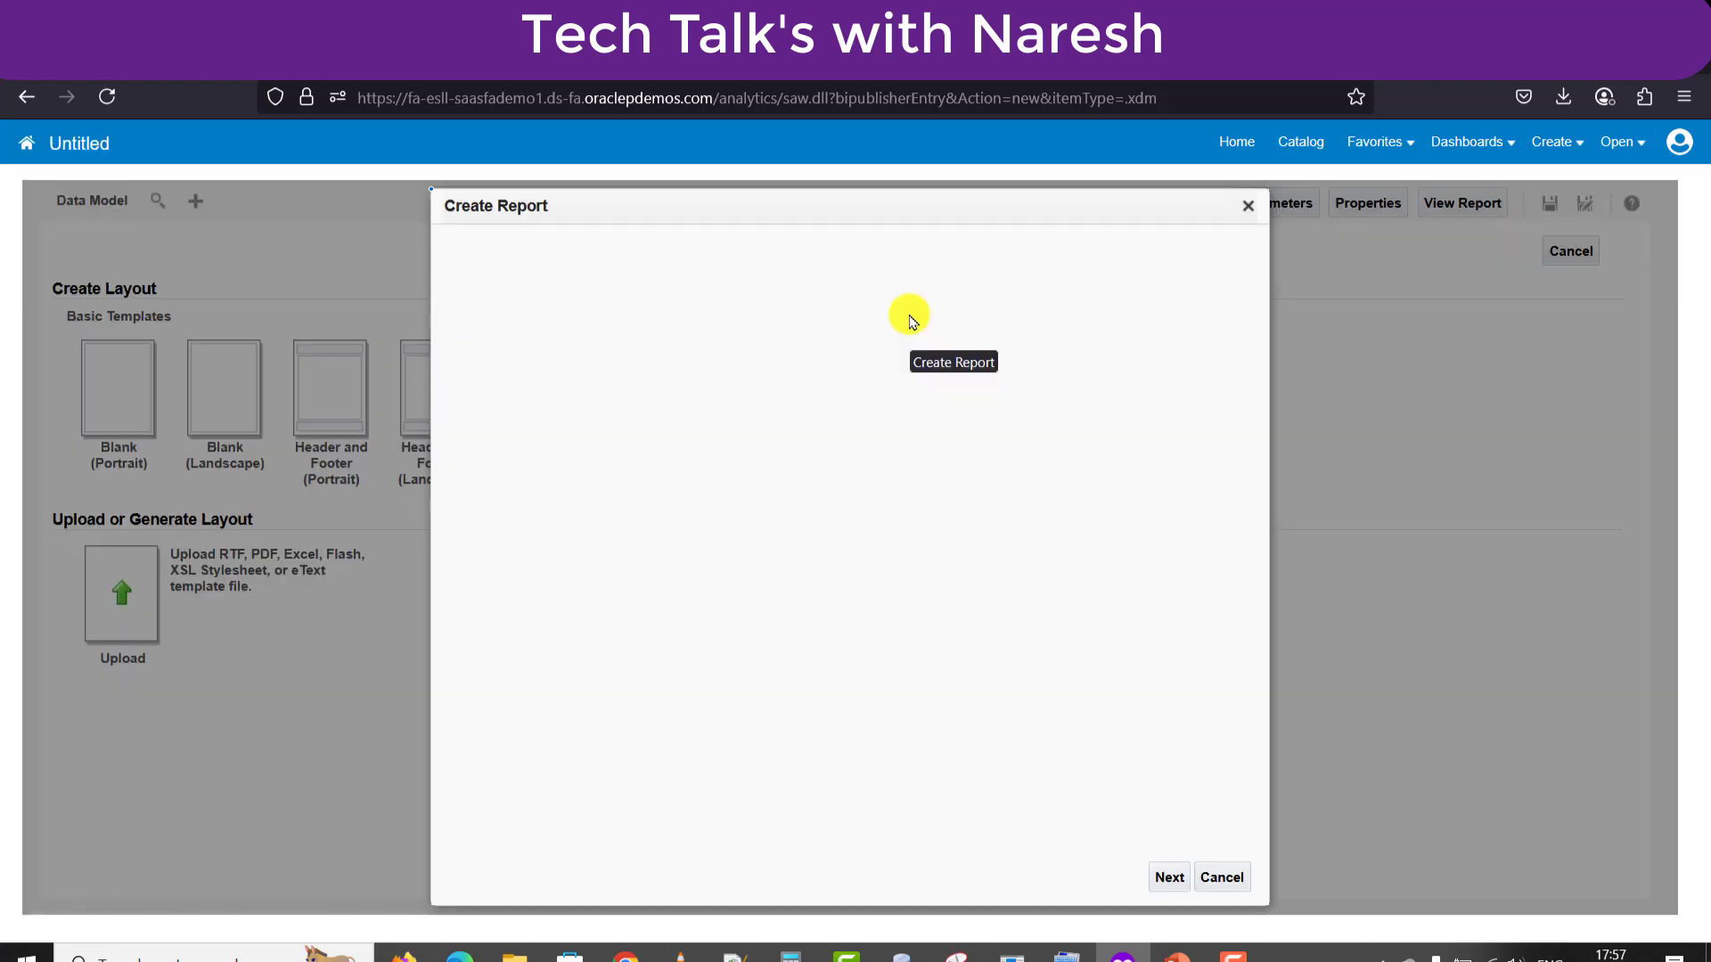
Cancel the guided wizard and pick EVENT_TRIGGER_DM as the report's data model.
left_click(1251, 206)
left_click(928, 567)
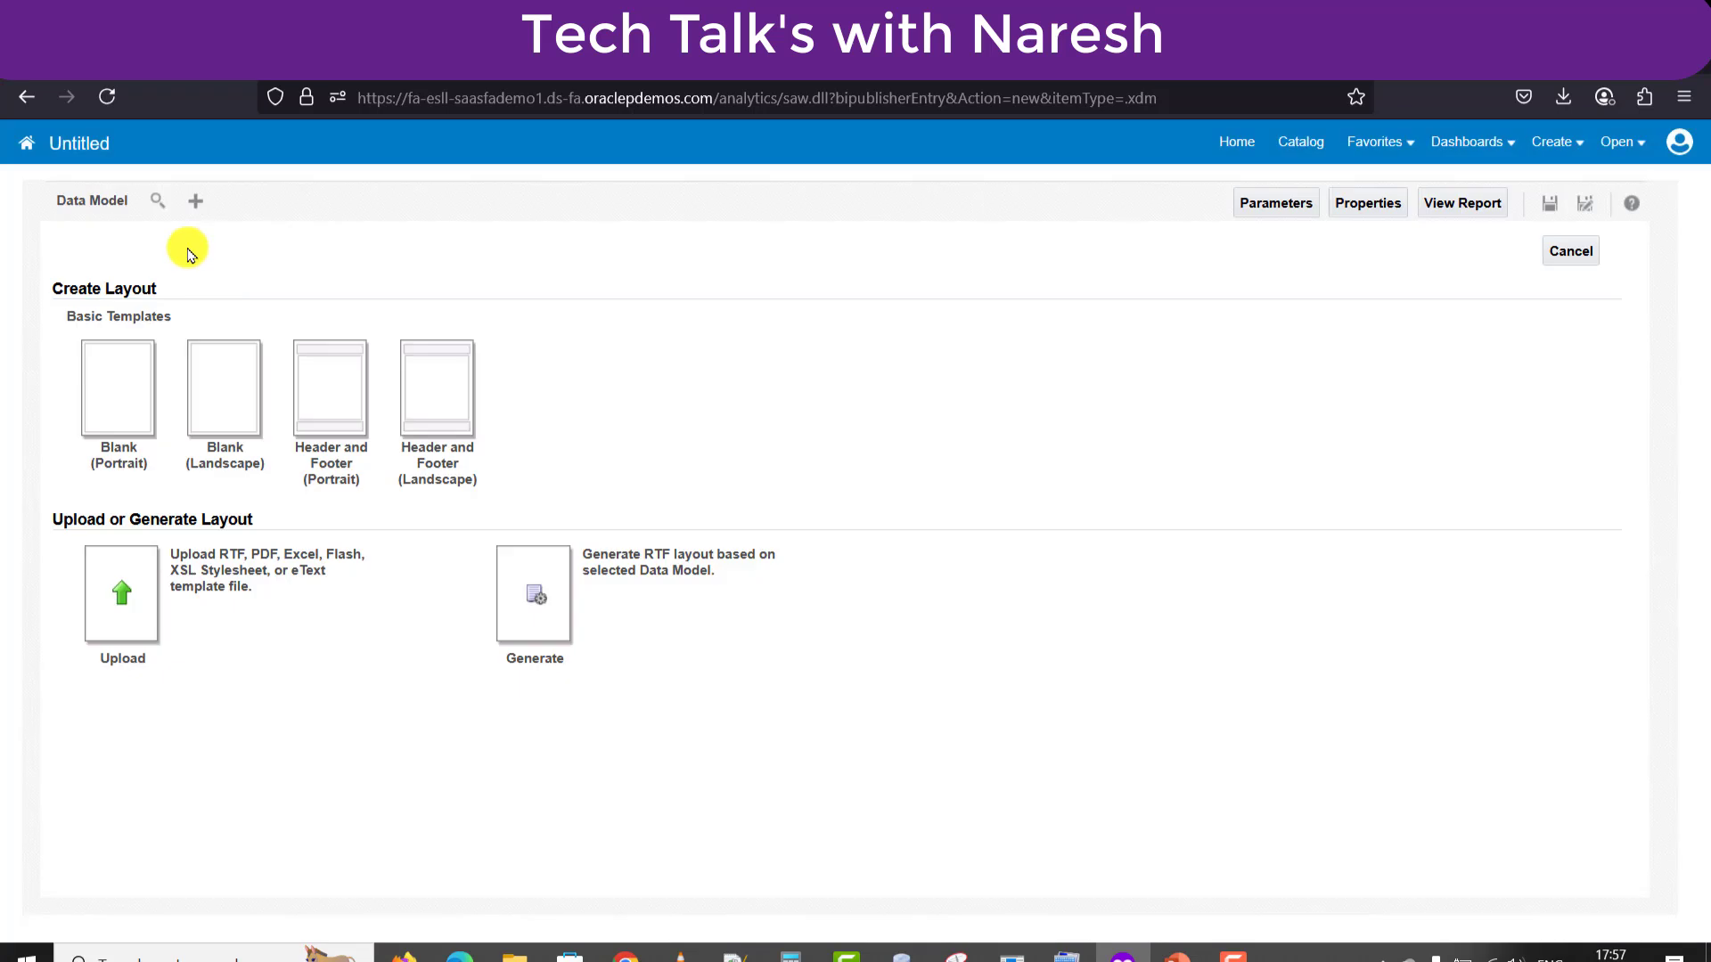
left_click(160, 203)
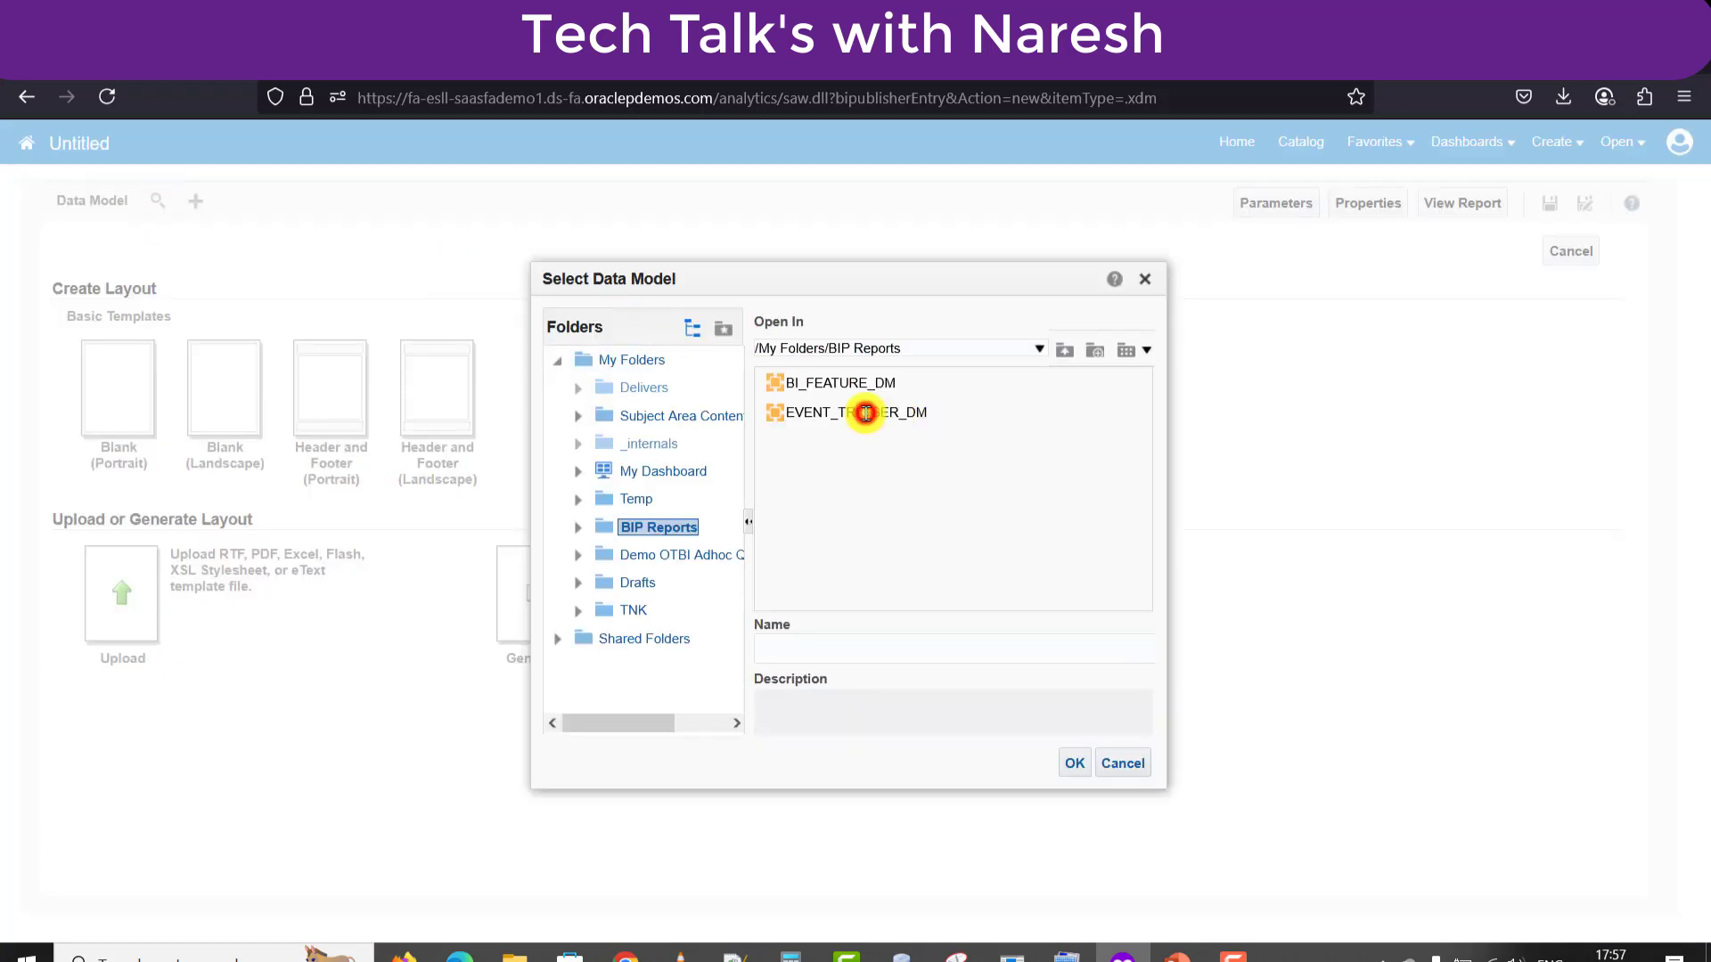
double_click(865, 413)
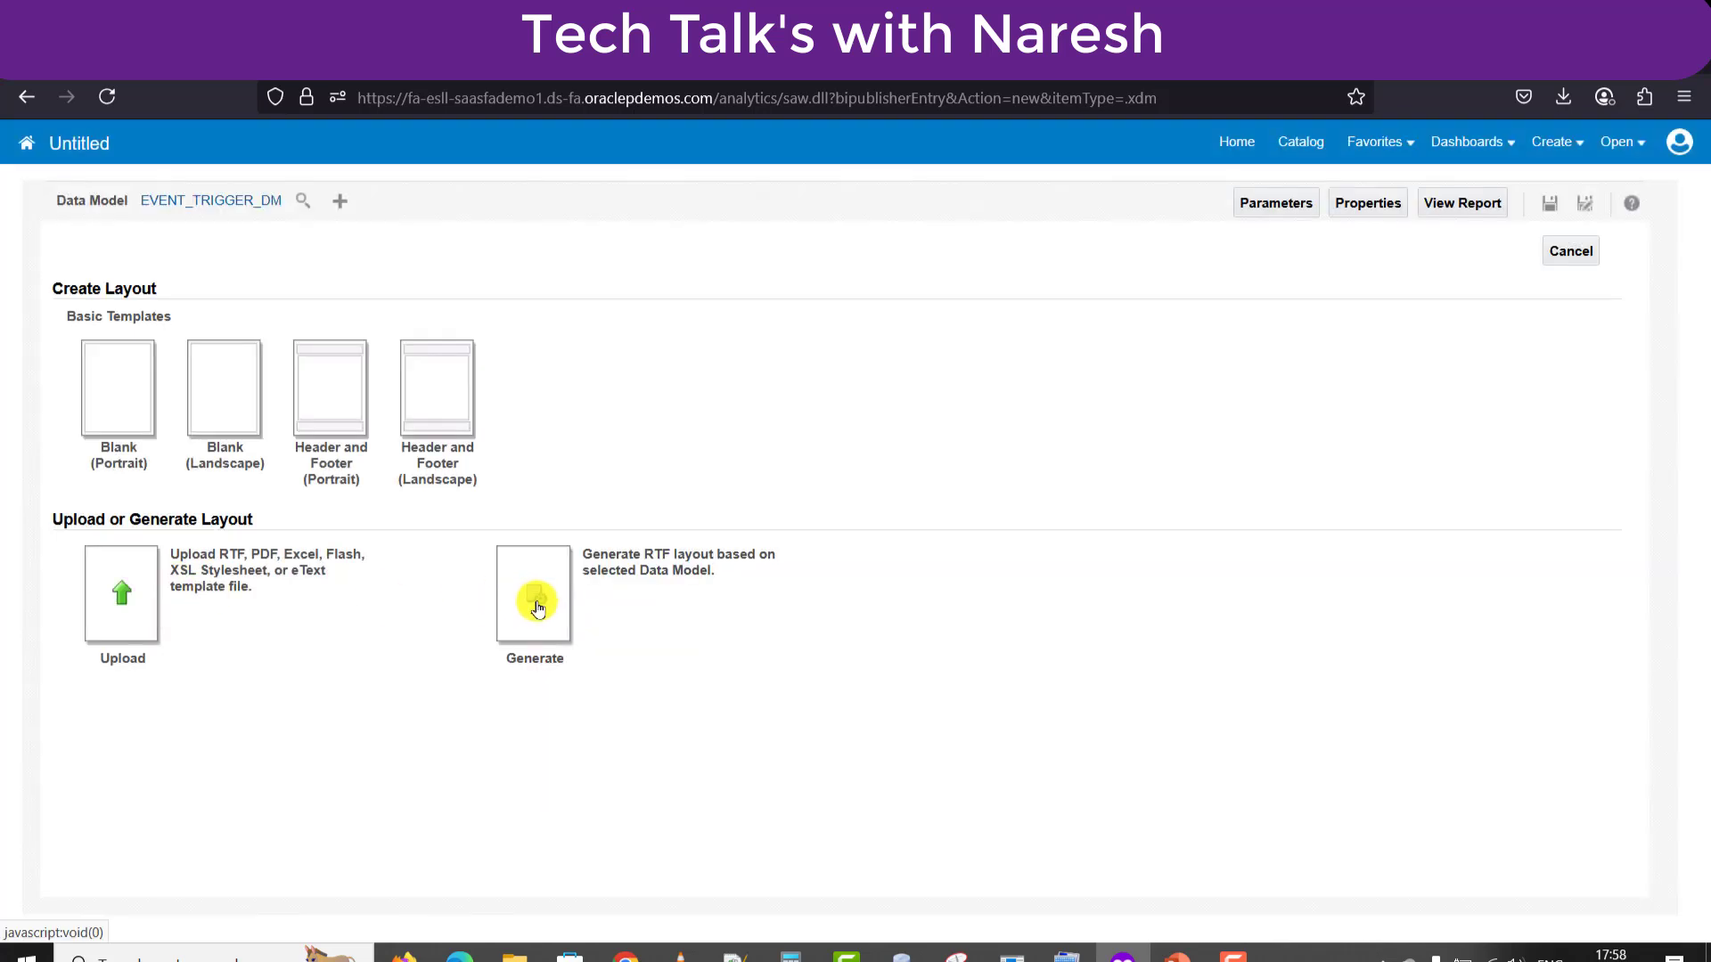
Generate an RTF layout named EVENT_TRIGGER_TEMP.
left_click(538, 609)
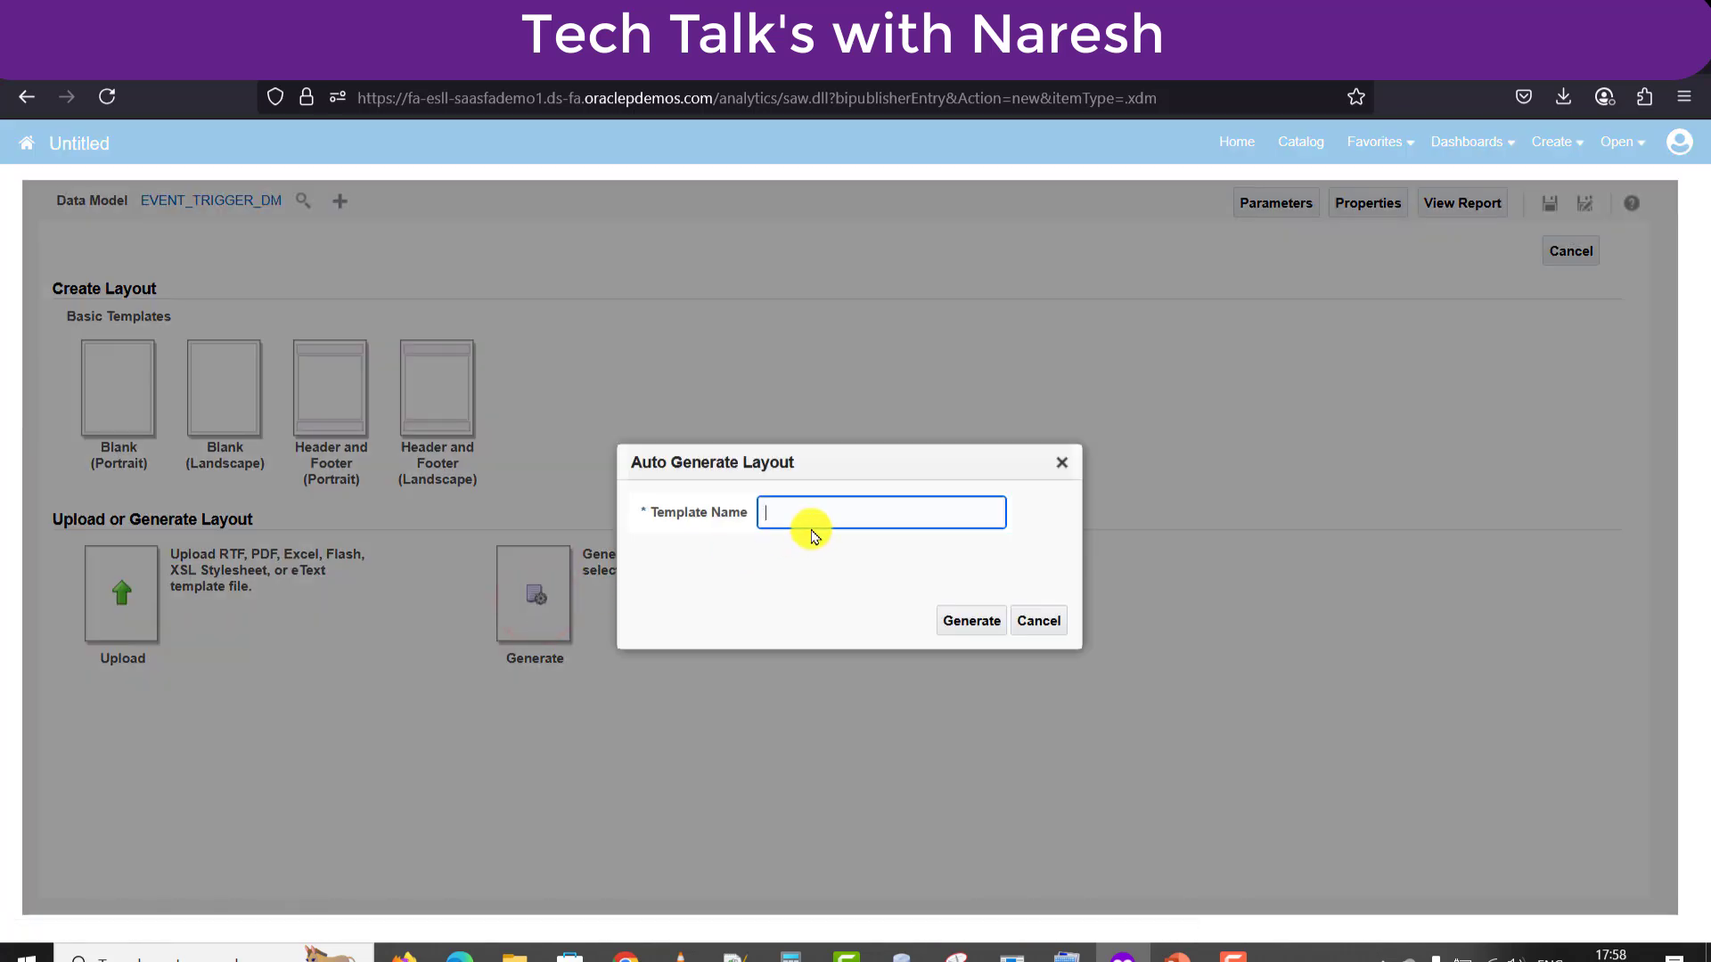
left_click(811, 511)
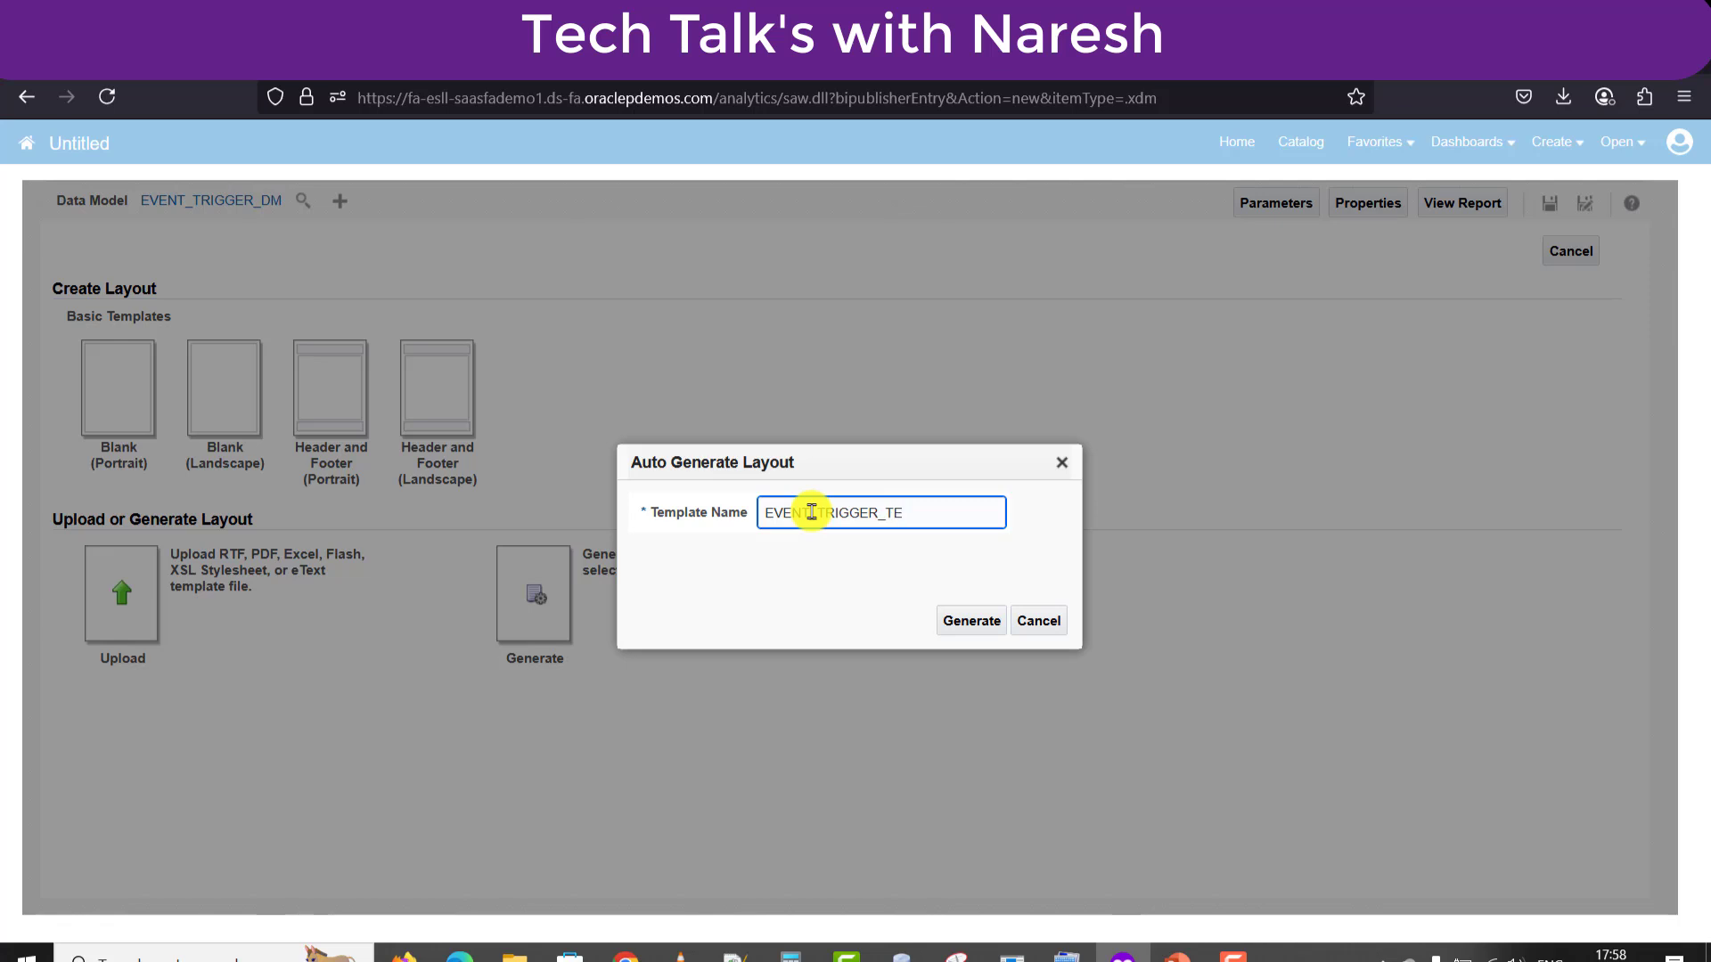
left_click(973, 618)
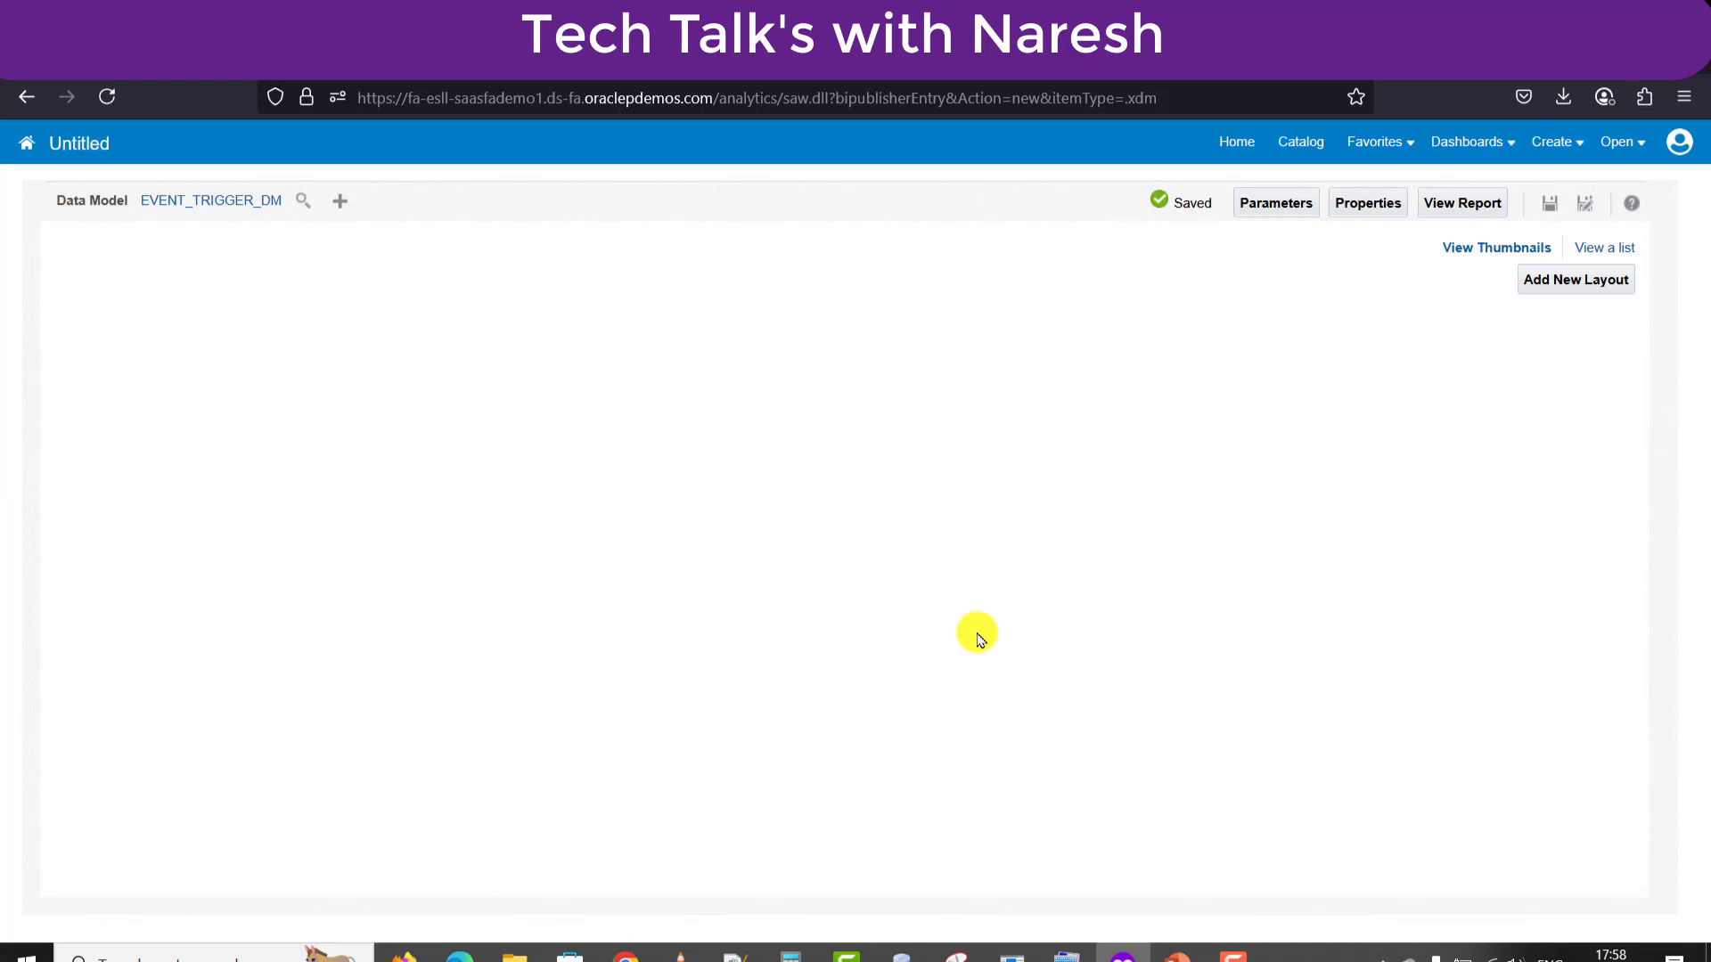
Save the report as EVENT_TRIGGER_REPORT in BIP Reports, with the name as its description.
left_click(1541, 205)
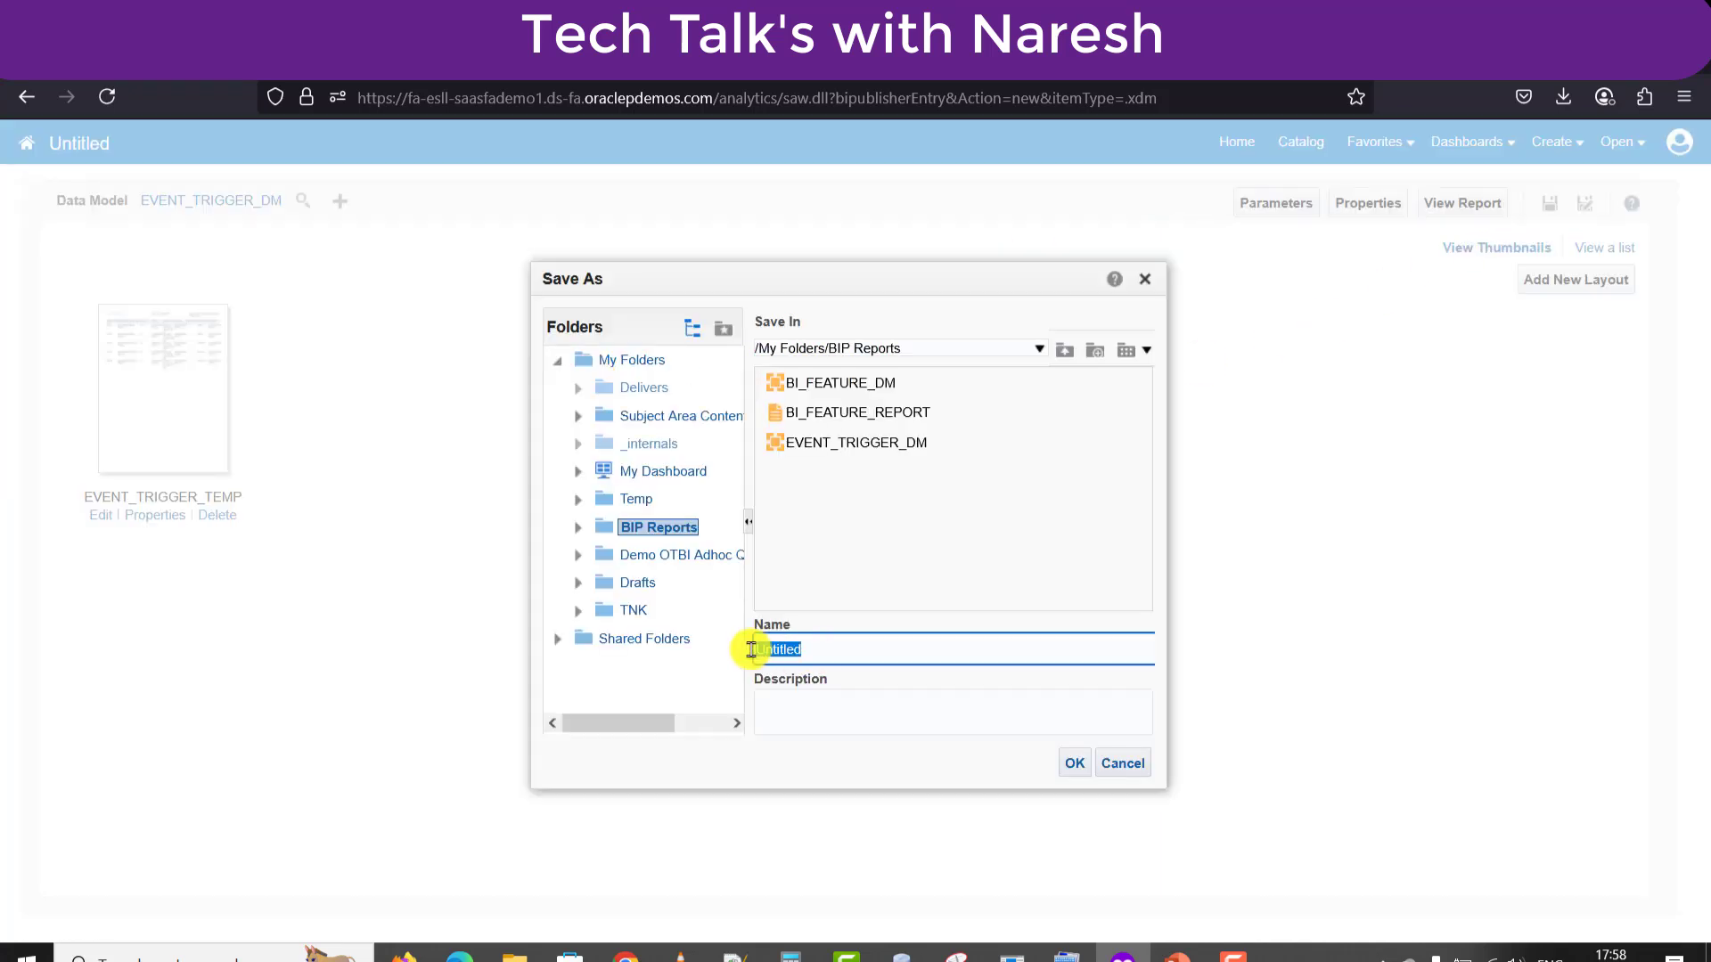
key("BackSpace")
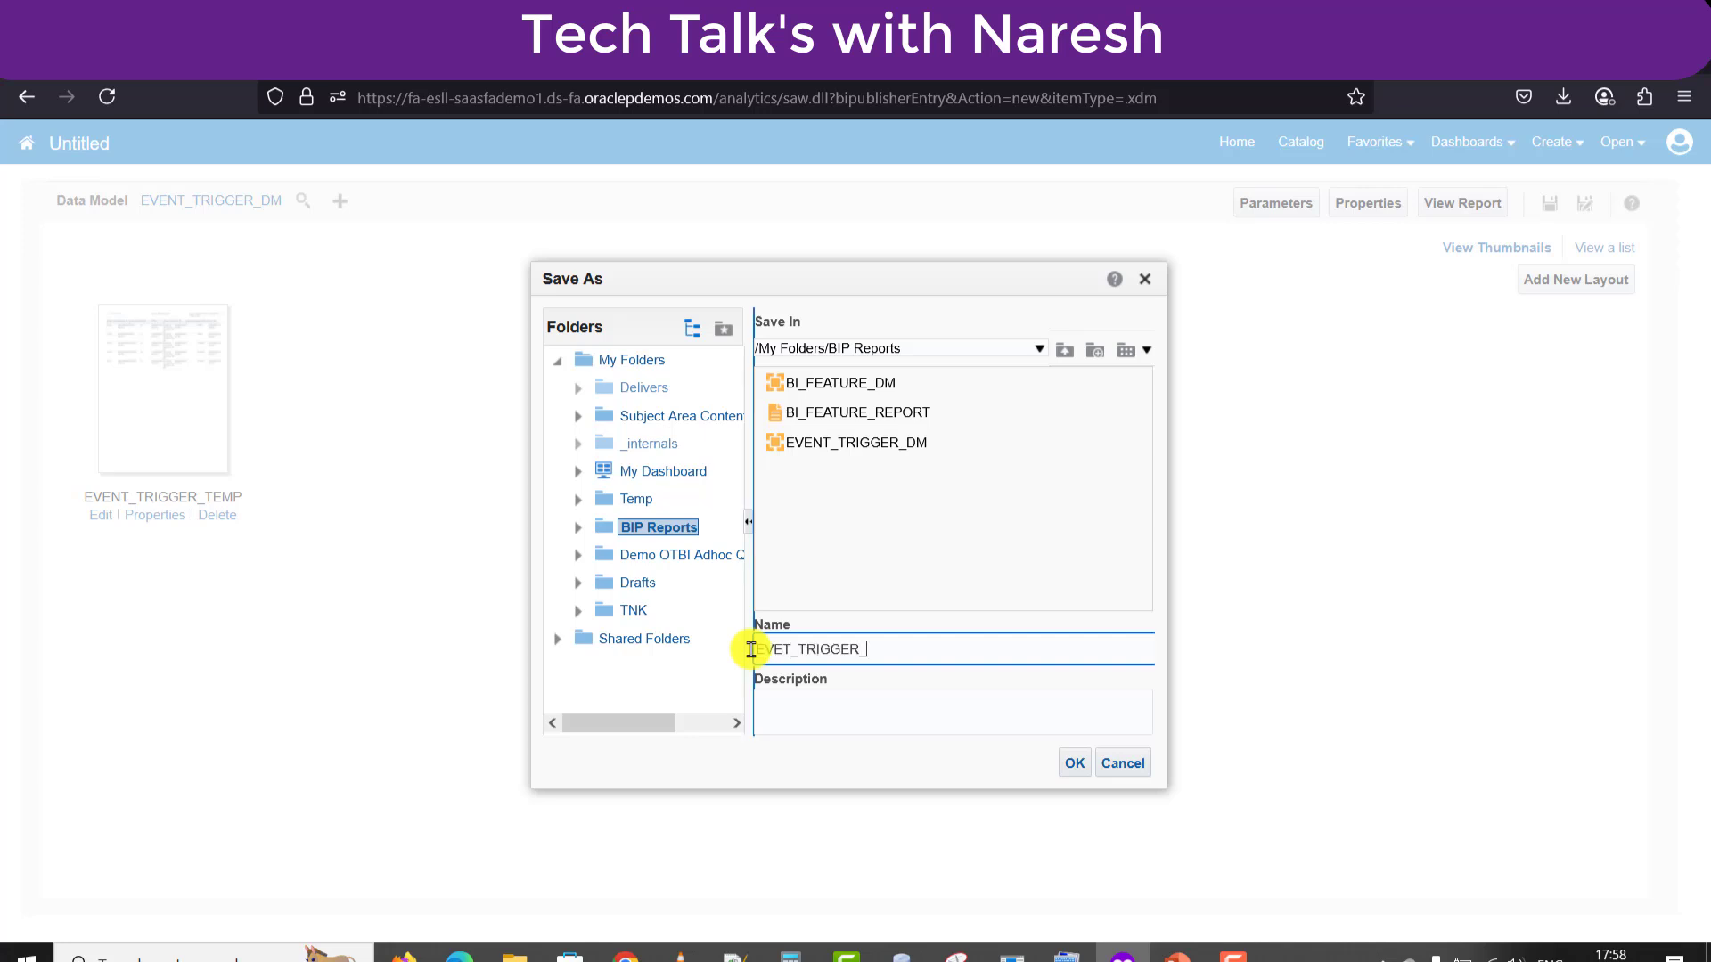
type("EVENT_TRIGGER_REPORRT")
key("BackSpace")
key("BackSpace")
type("T")
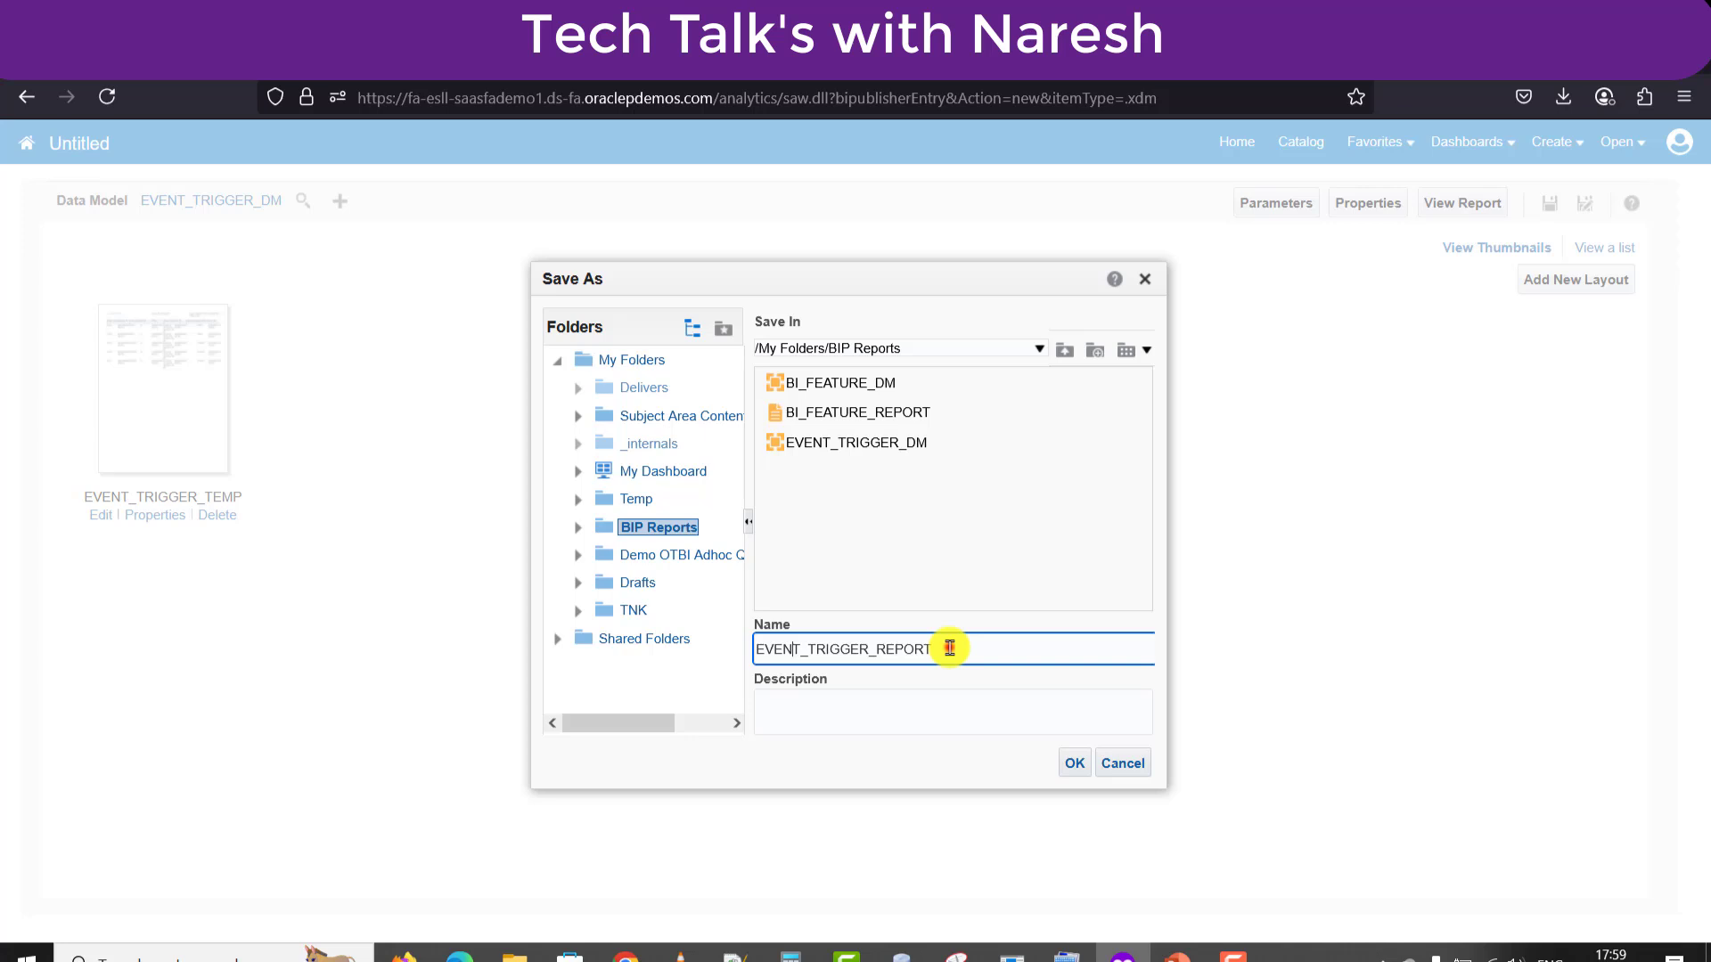
left_click_drag(947, 648, 669, 615)
key("ctrl+c")
left_click(831, 719)
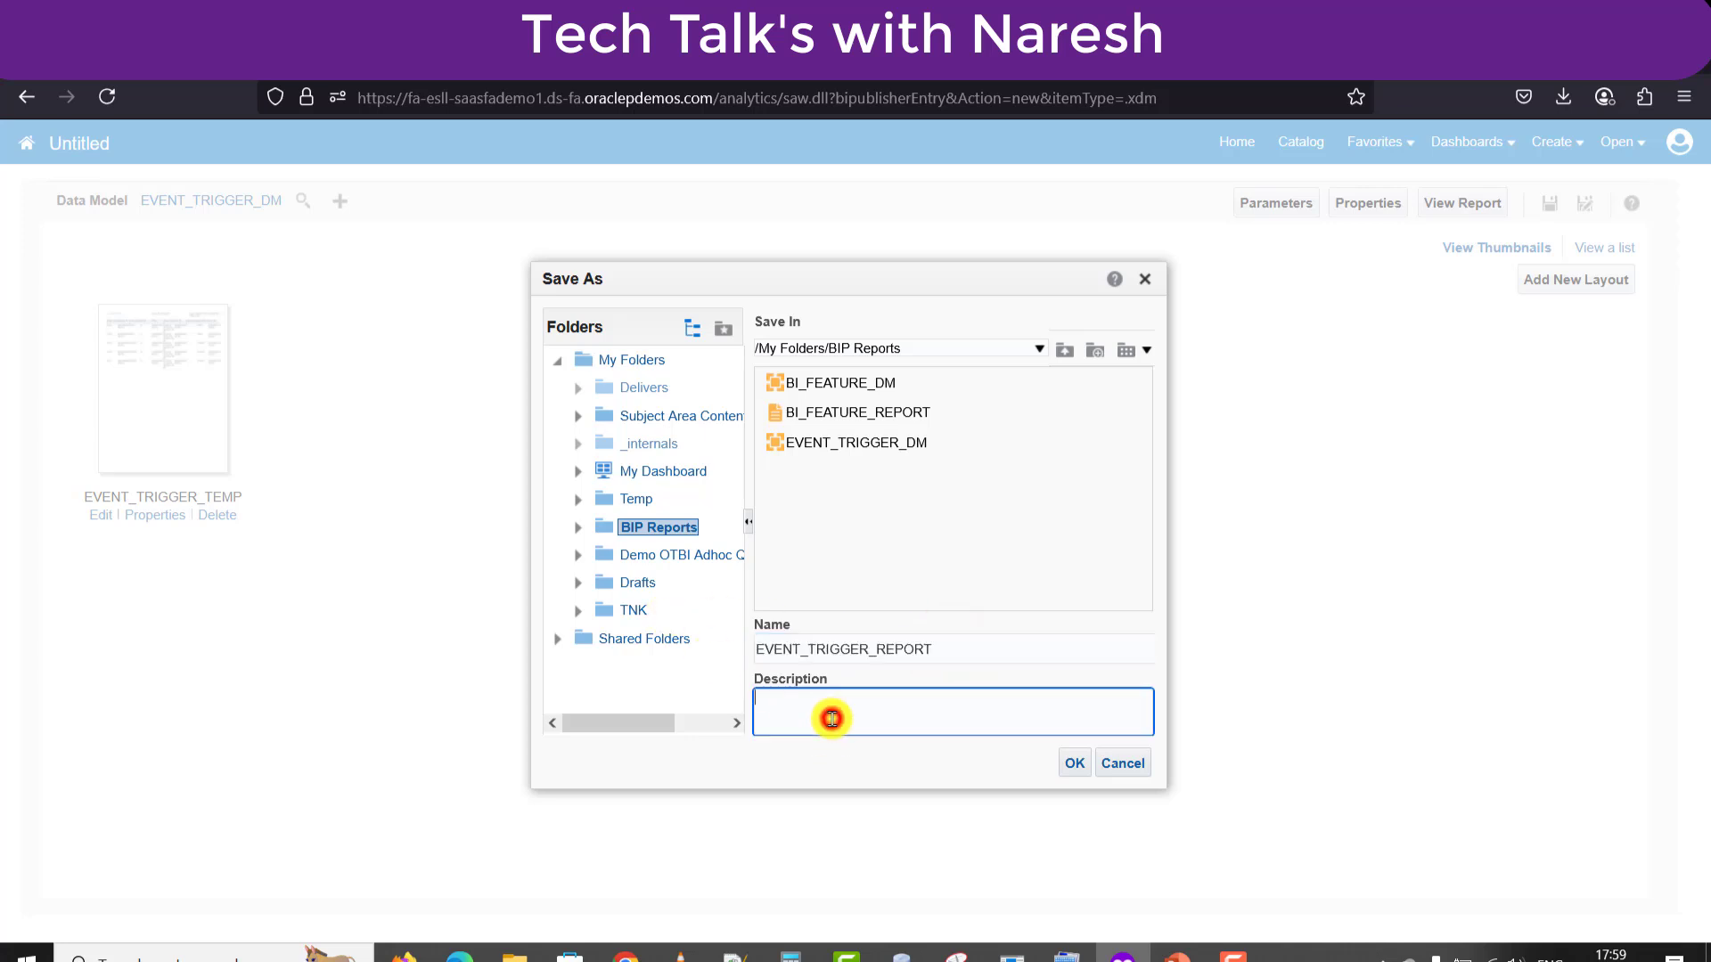
key("ctrl+v")
left_click(1072, 763)
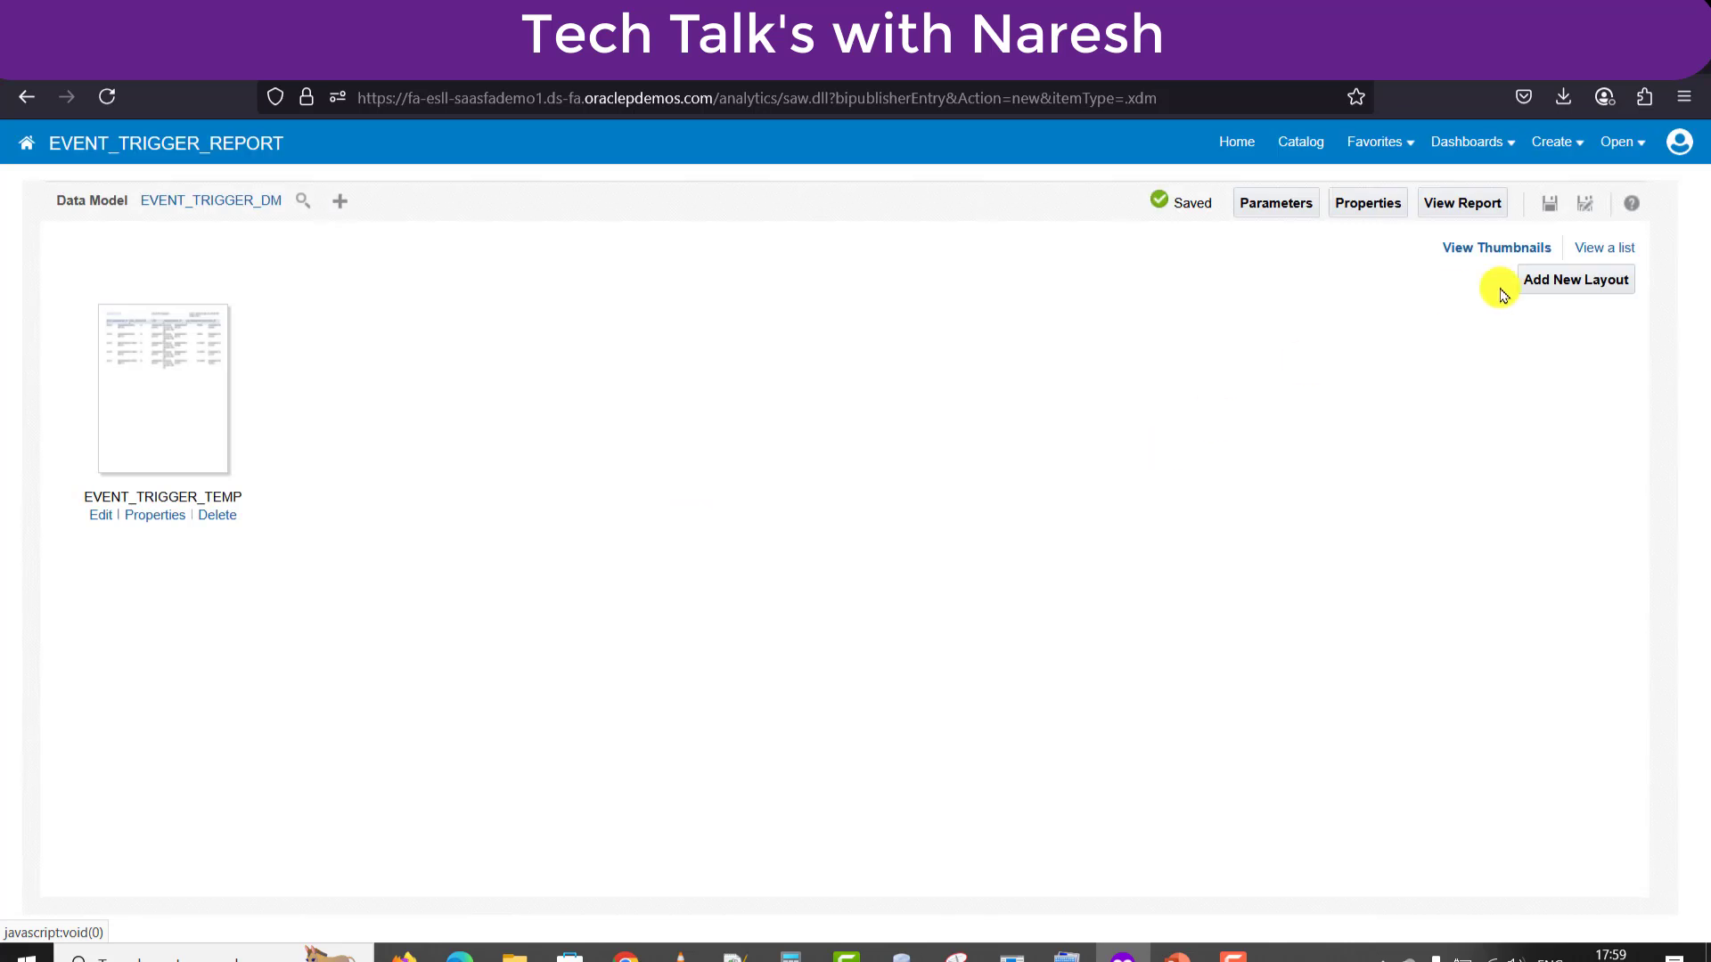
Preview the report's order data, open its Schedule page, then return to the BIP Reports catalog.
left_click(1452, 202)
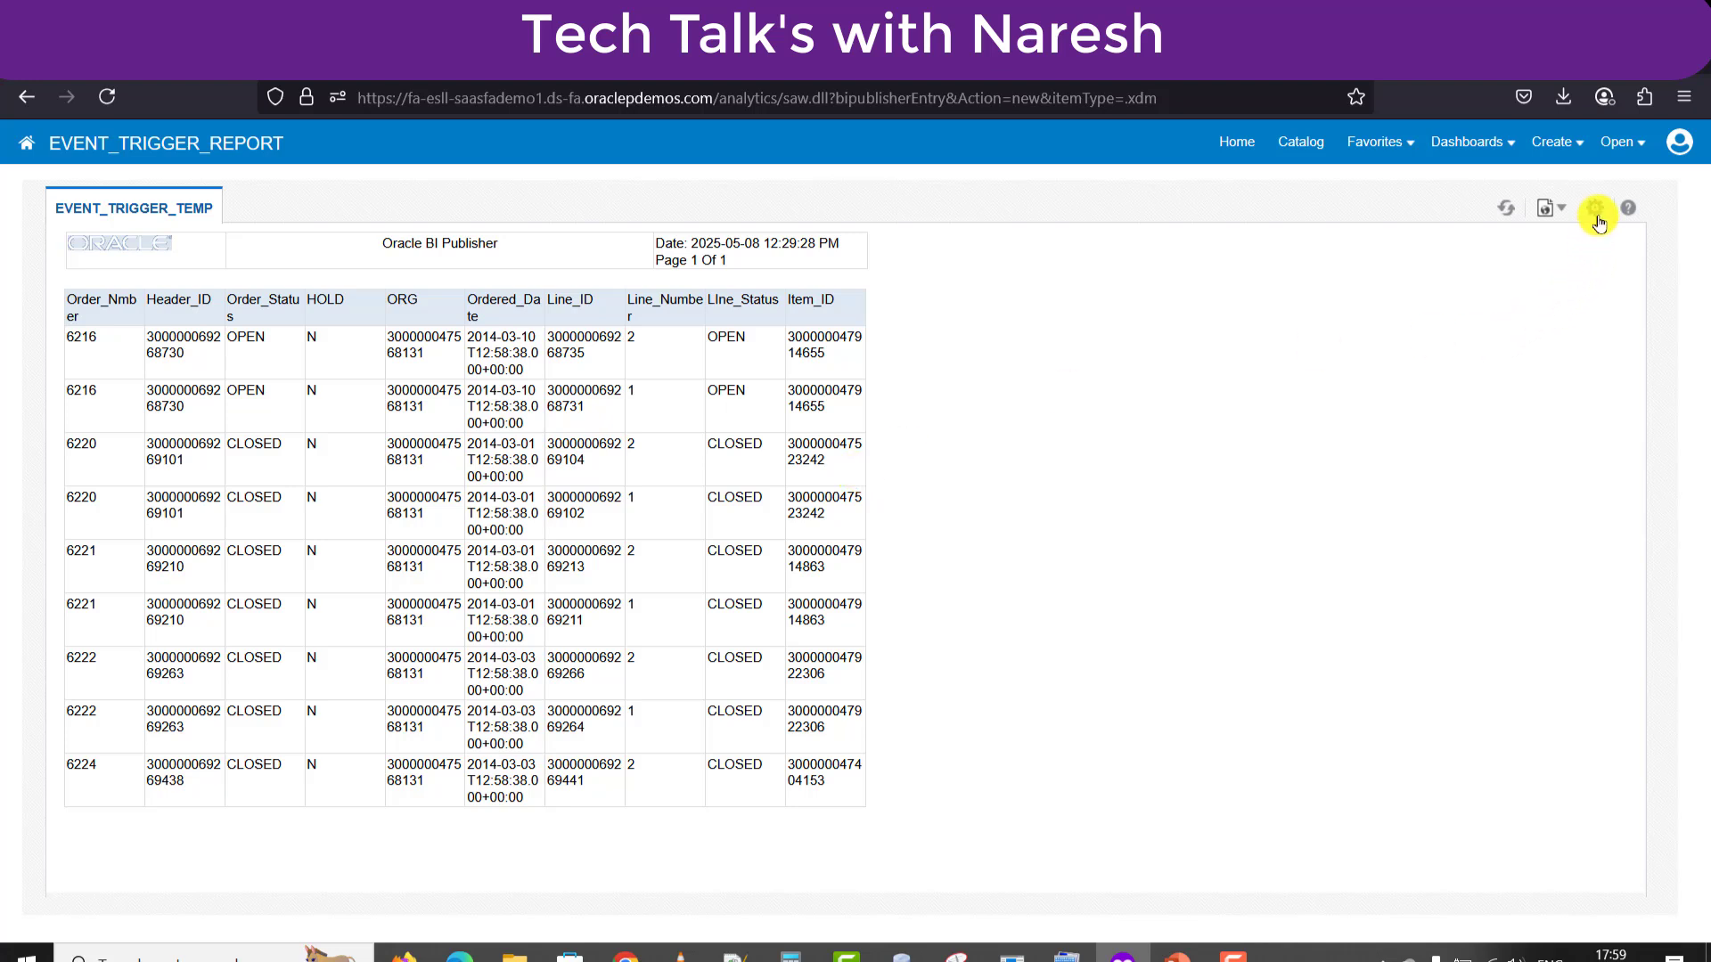
left_click(1597, 214)
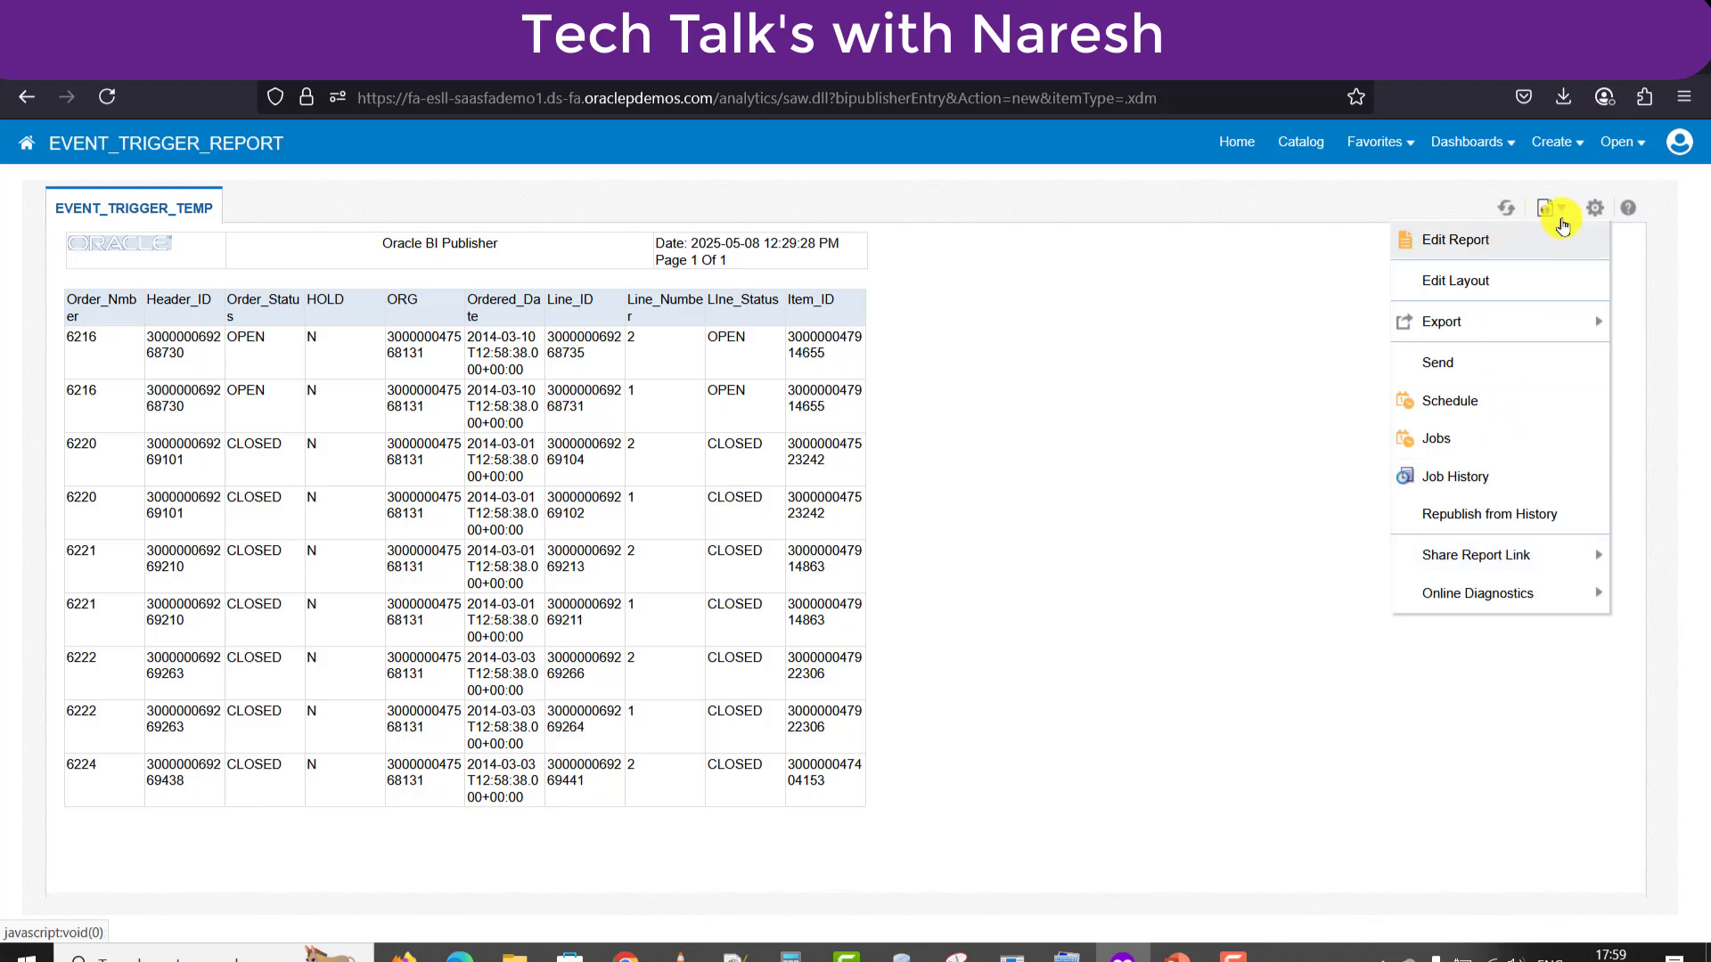
left_click(1440, 402)
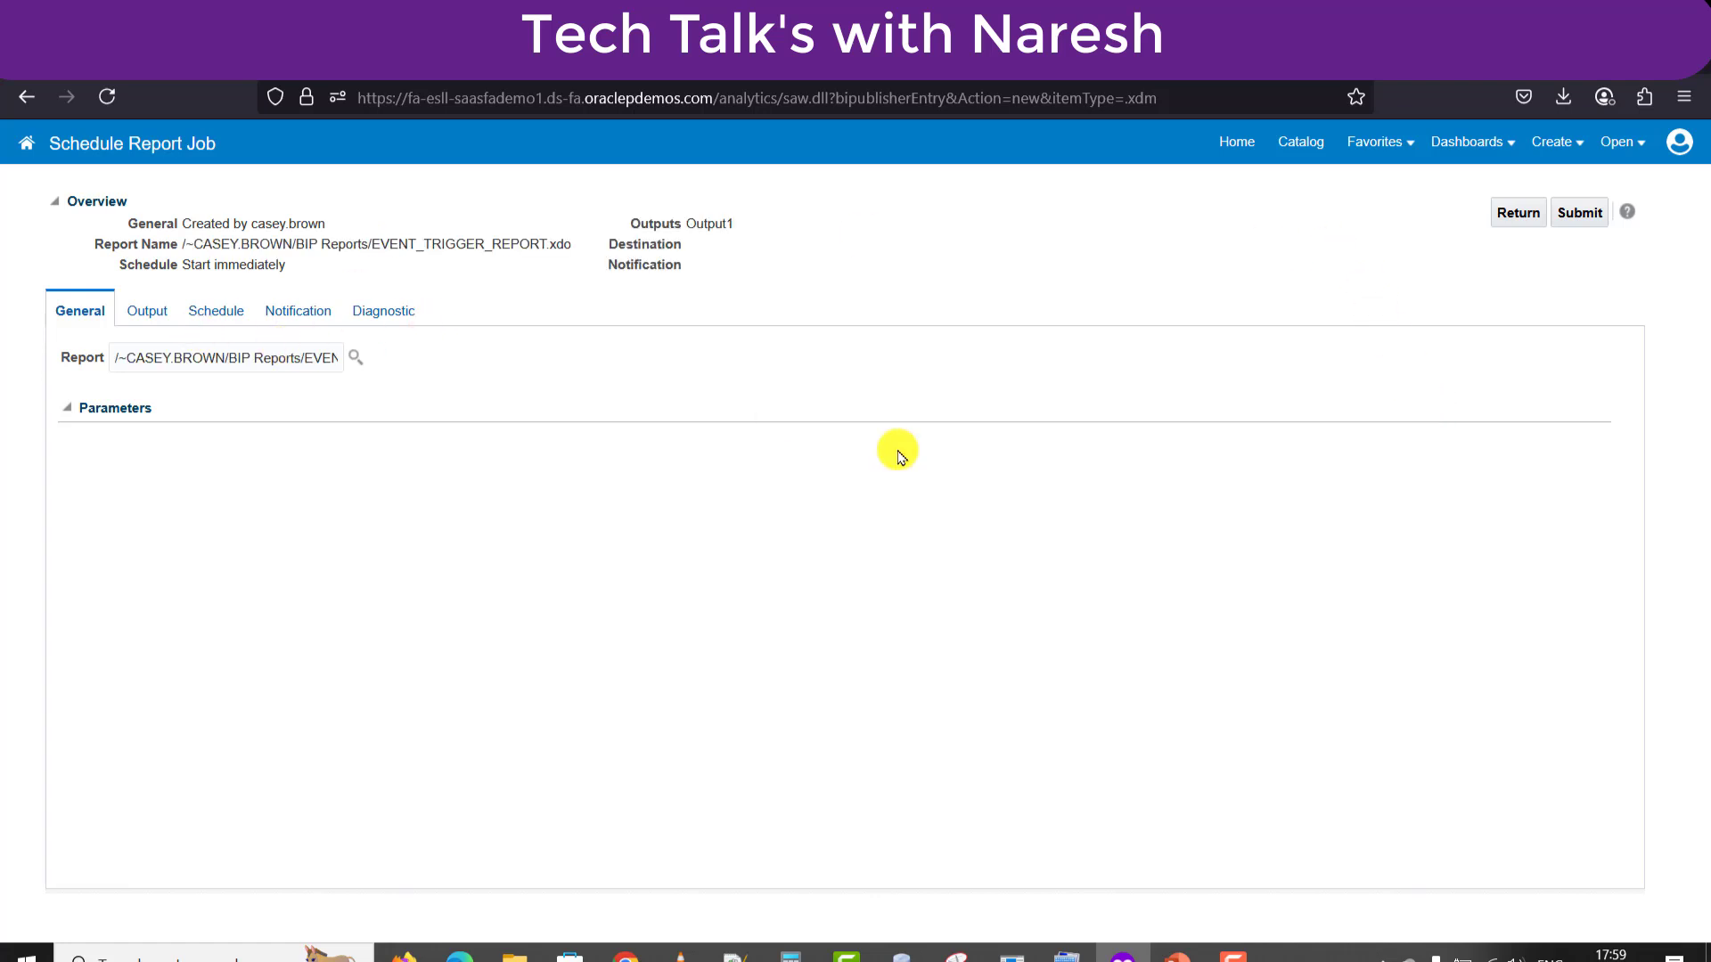
left_click(1305, 143)
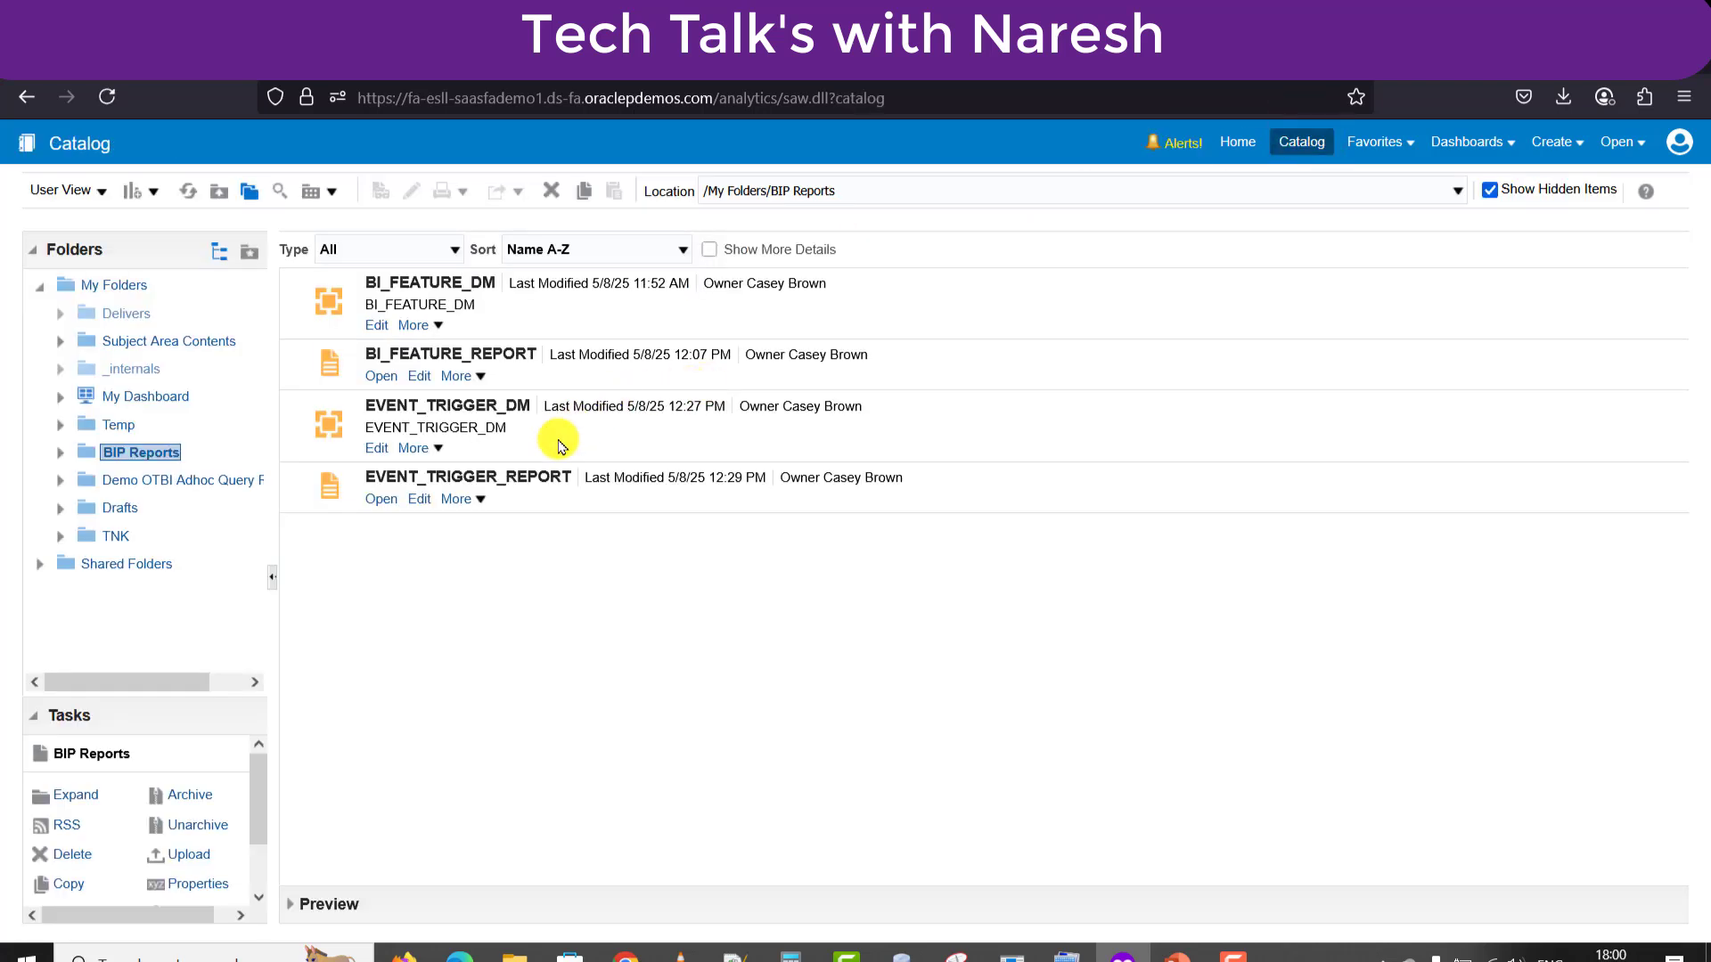
Start a schedule job for EVENT_TRIGGER_REPORT and go to its Output settings.
left_click(477, 501)
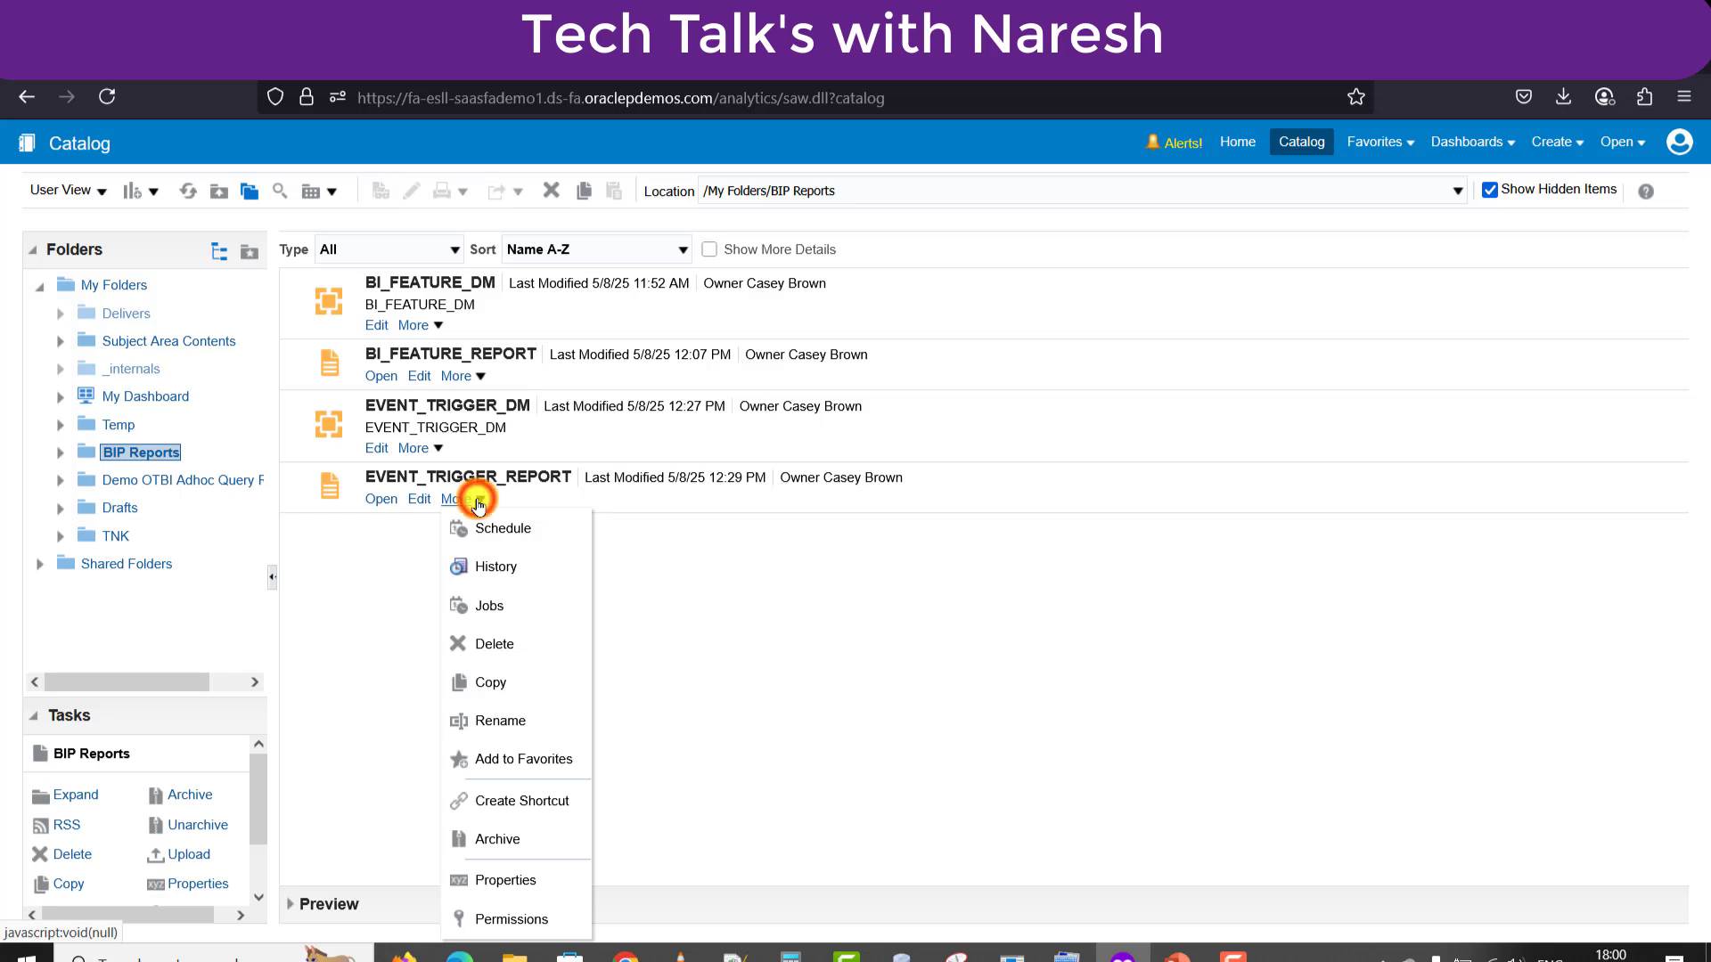
left_click(489, 529)
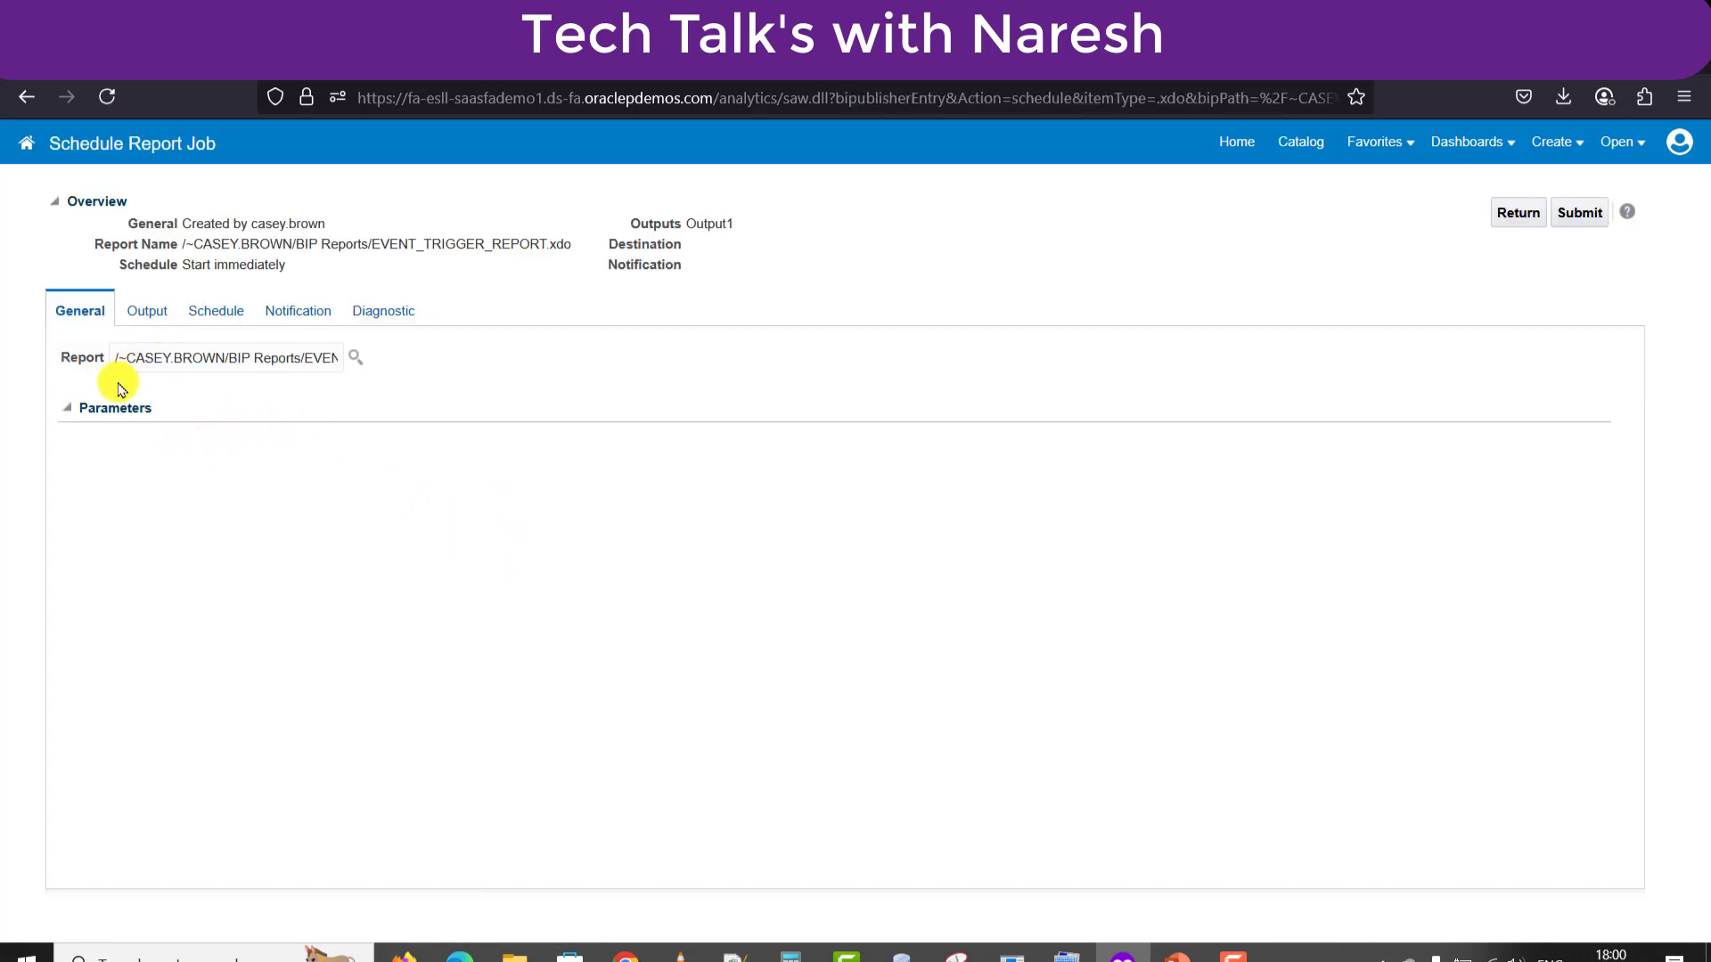
left_click(144, 317)
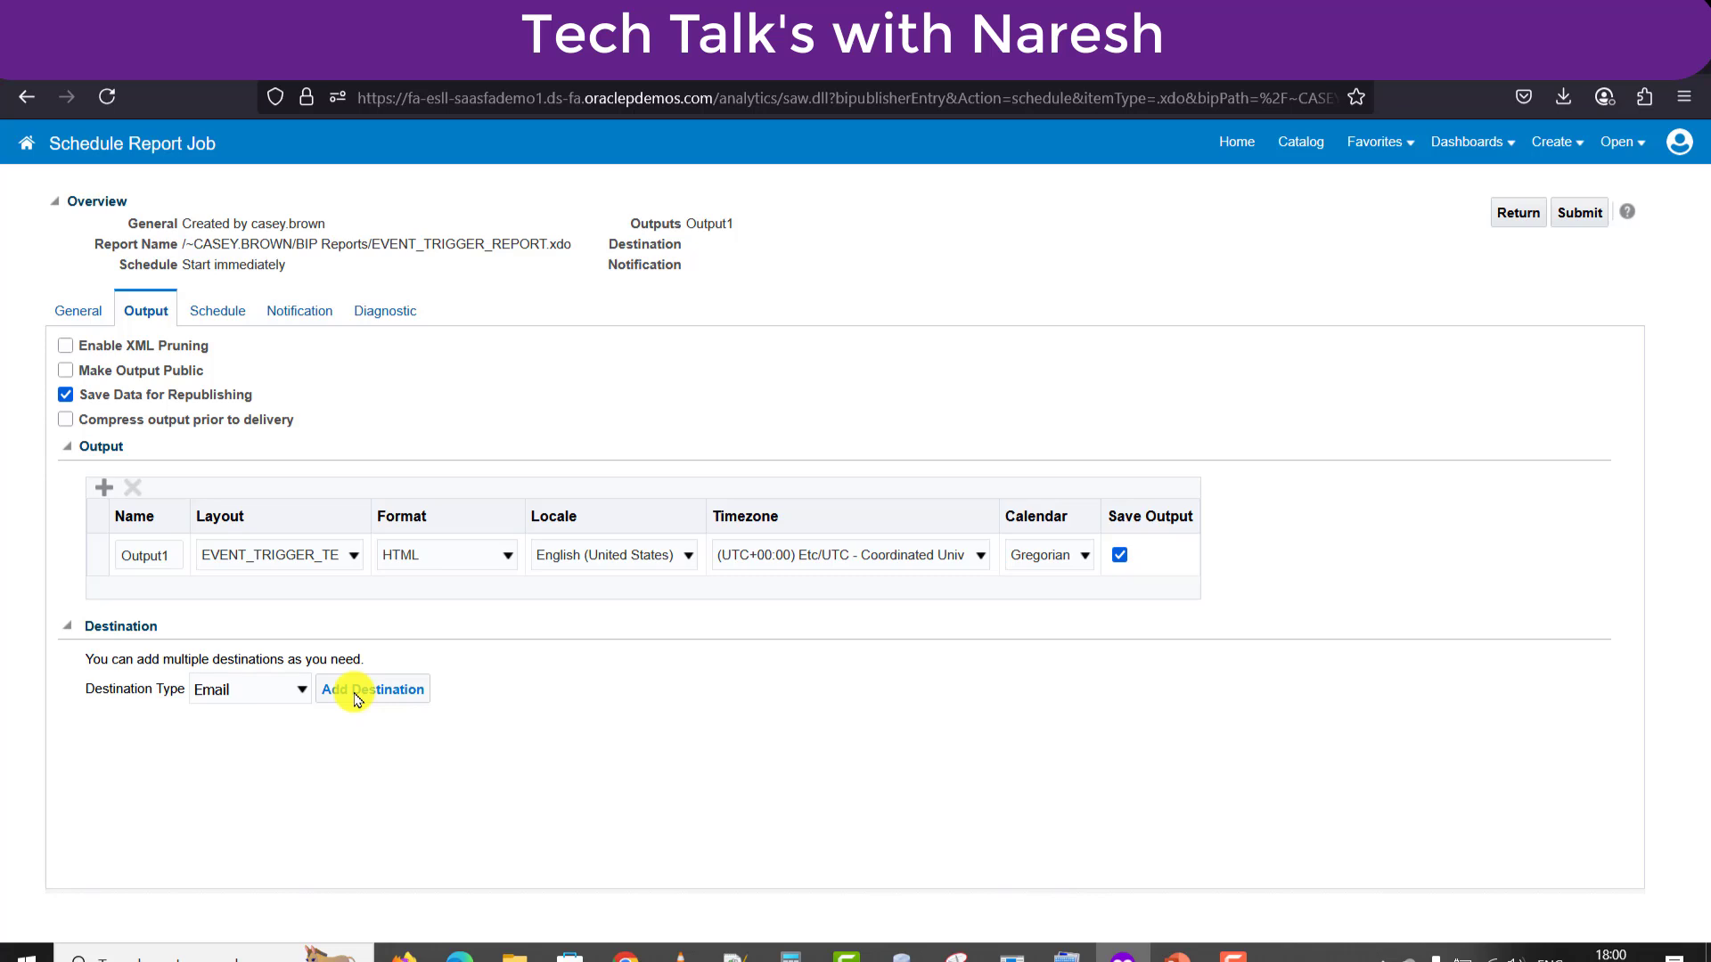
Add an Email destination with a recipient and subject 'Event Trigger Report'.
left_click(354, 697)
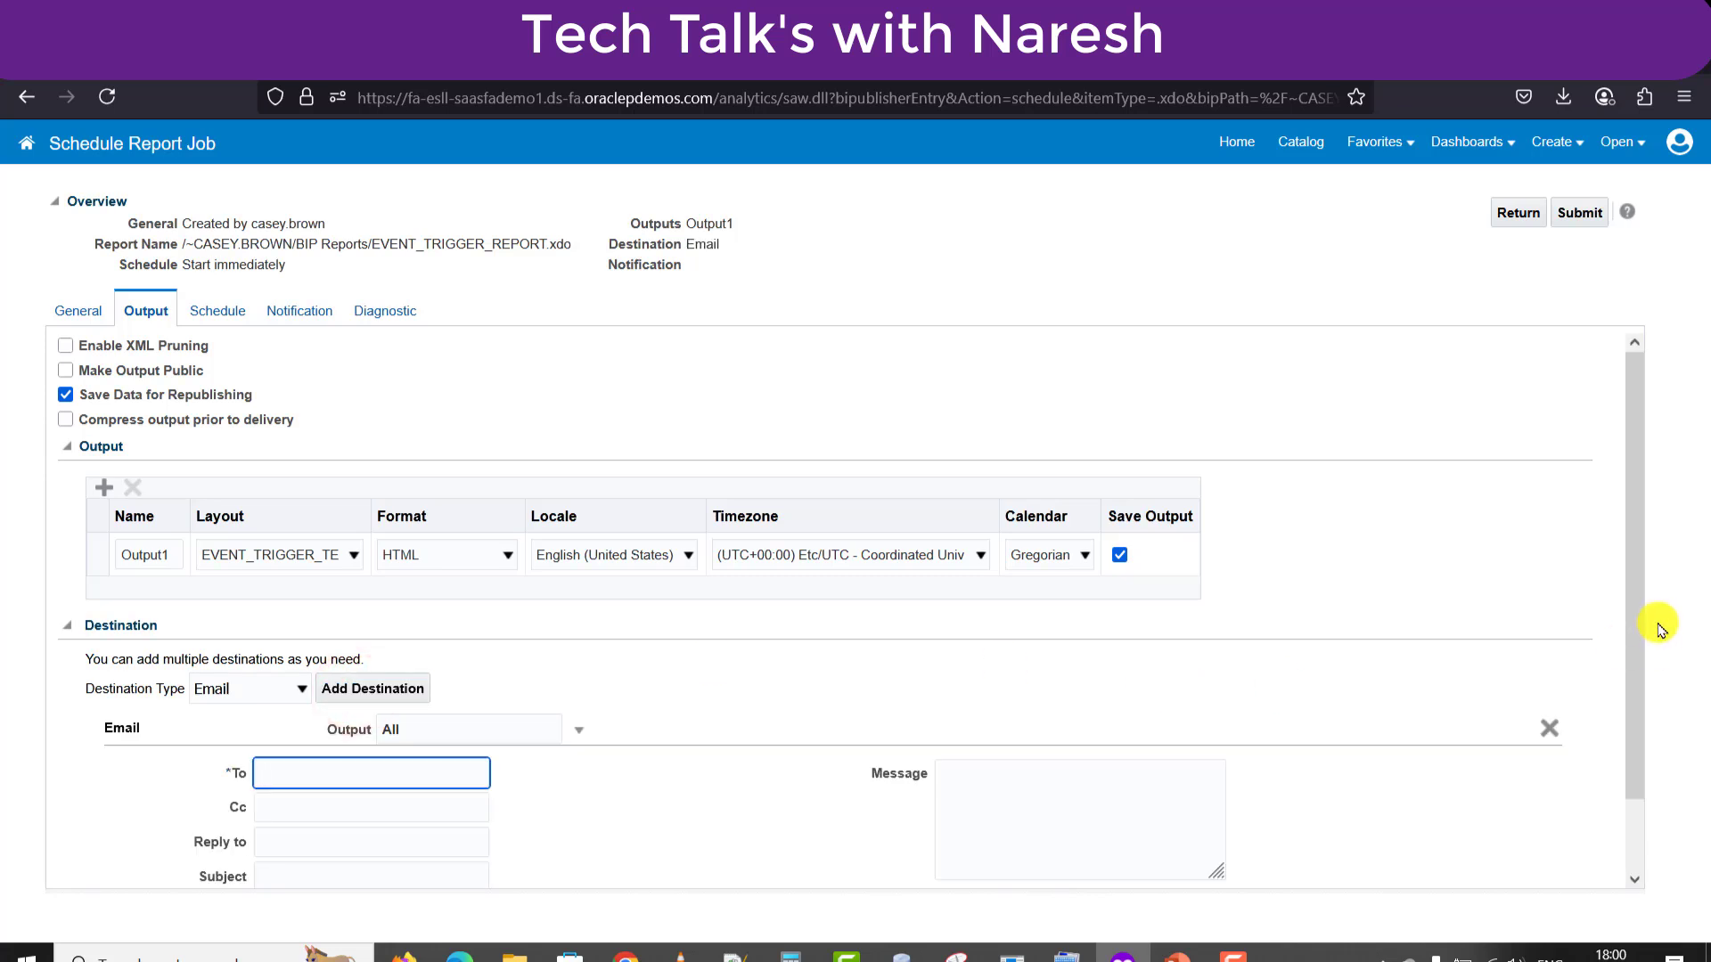
scroll(1630, 611, "down", 2)
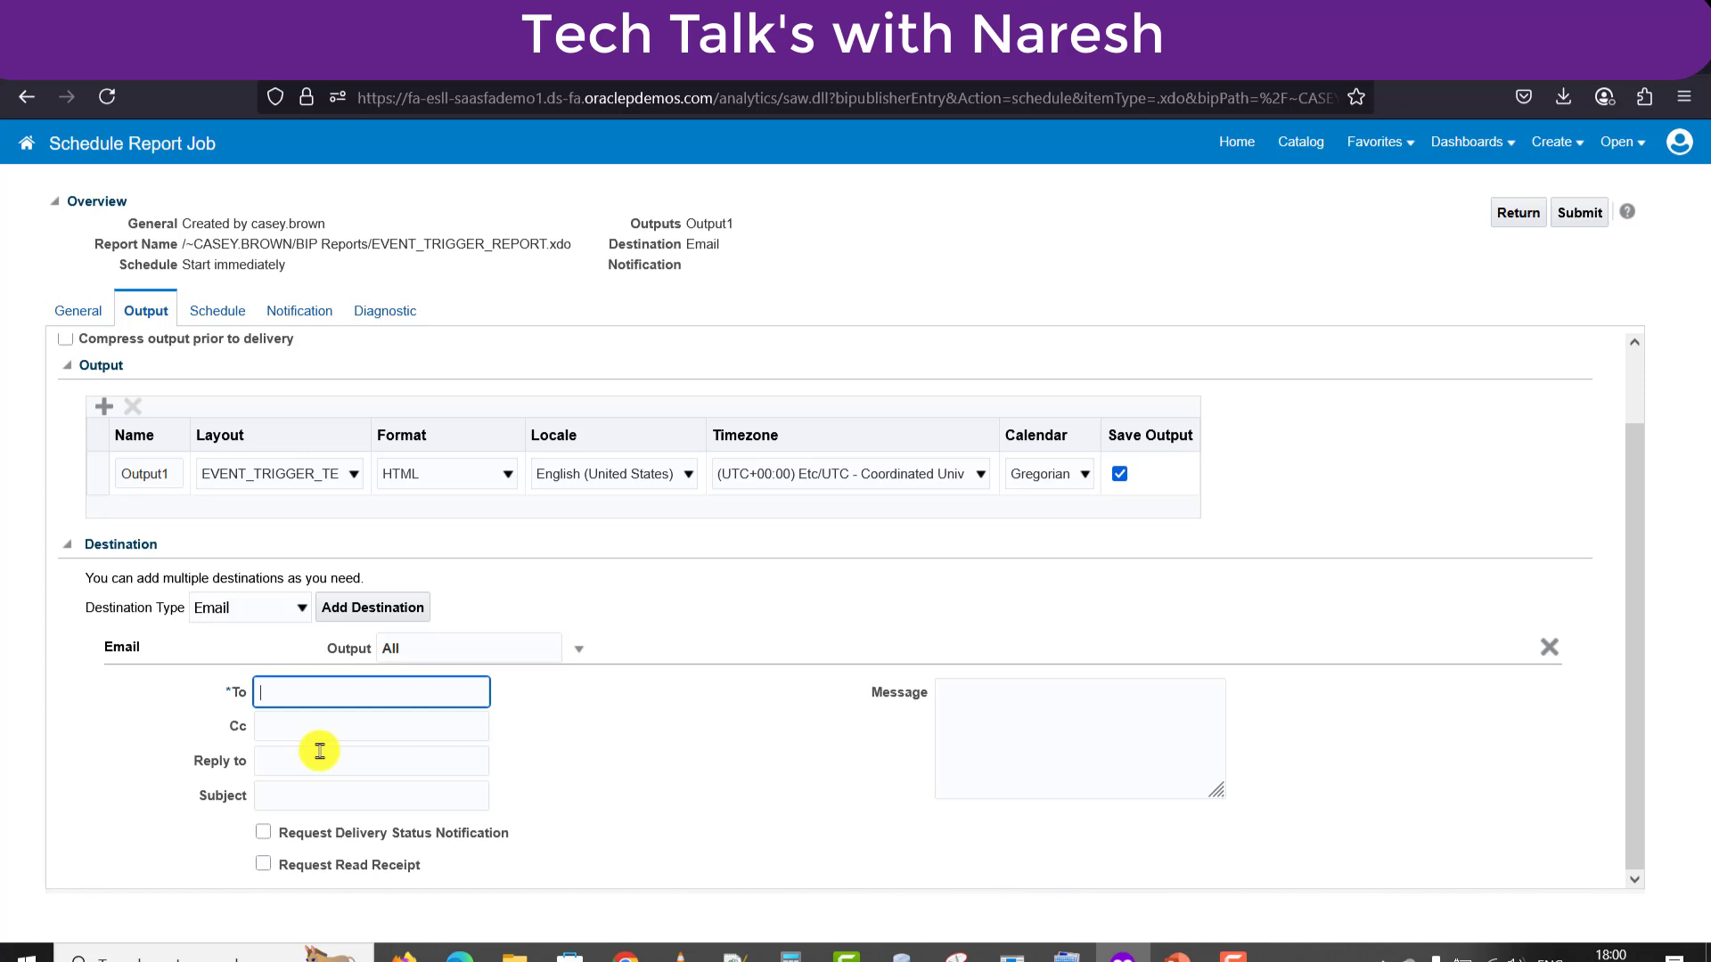
left_click(297, 692)
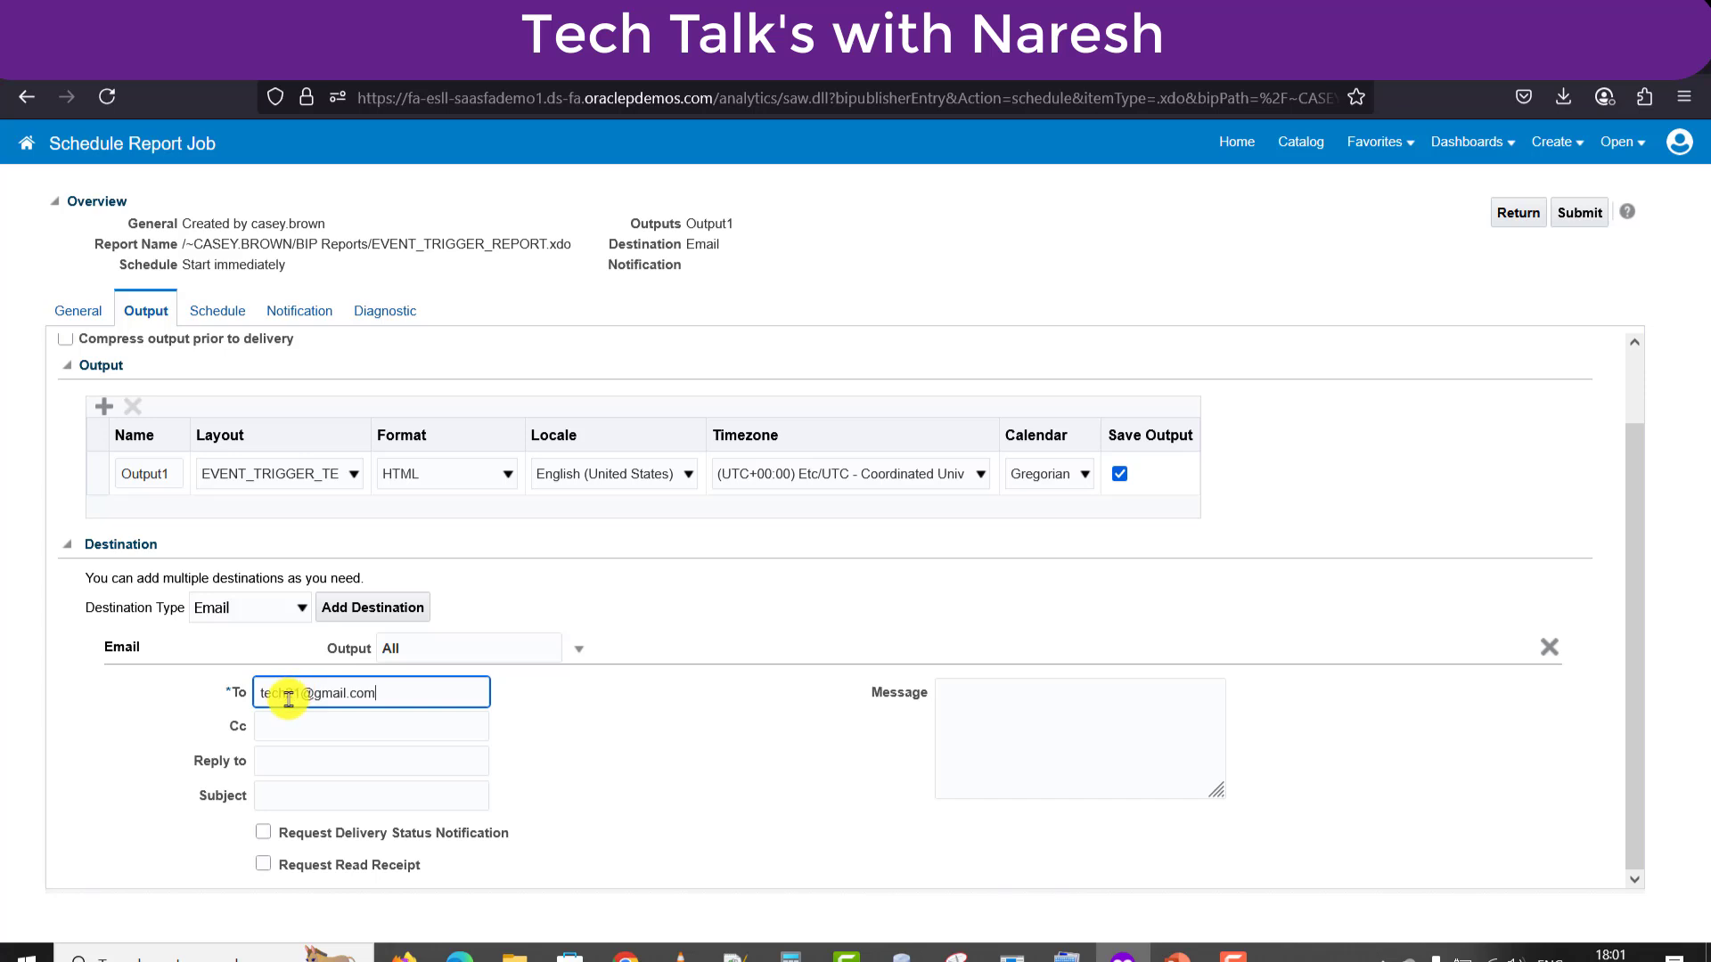
left_click(281, 793)
type("Event Trigger Report")
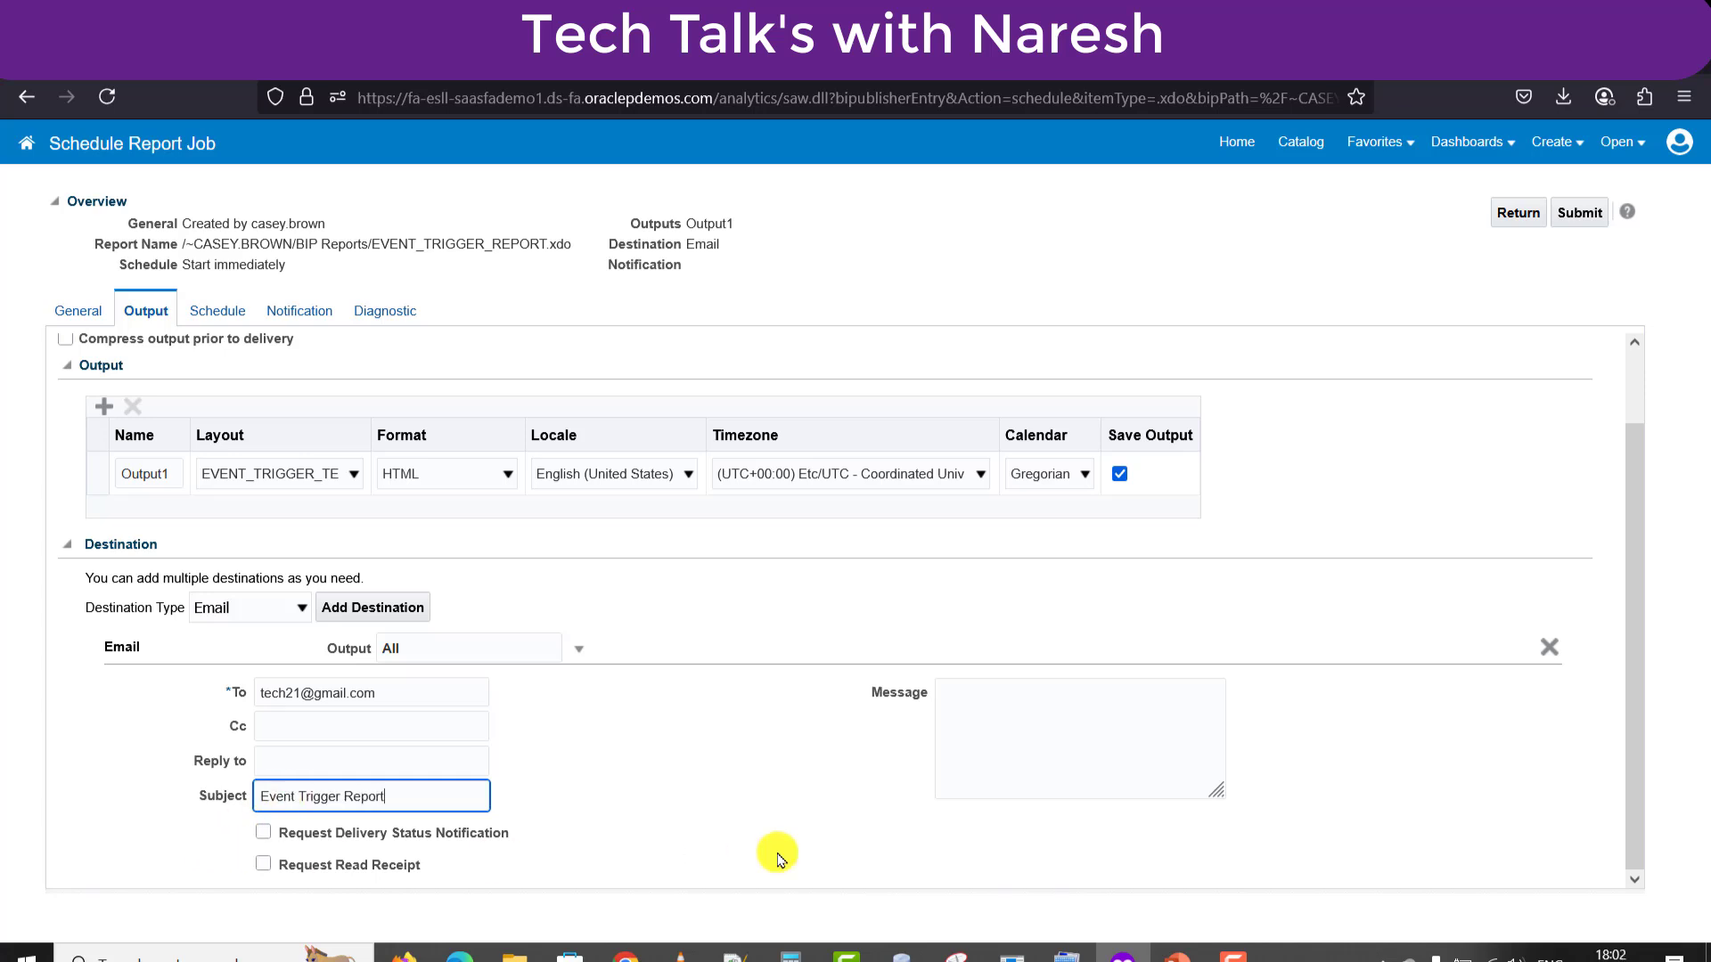
left_click_drag(1638, 660, 1638, 584)
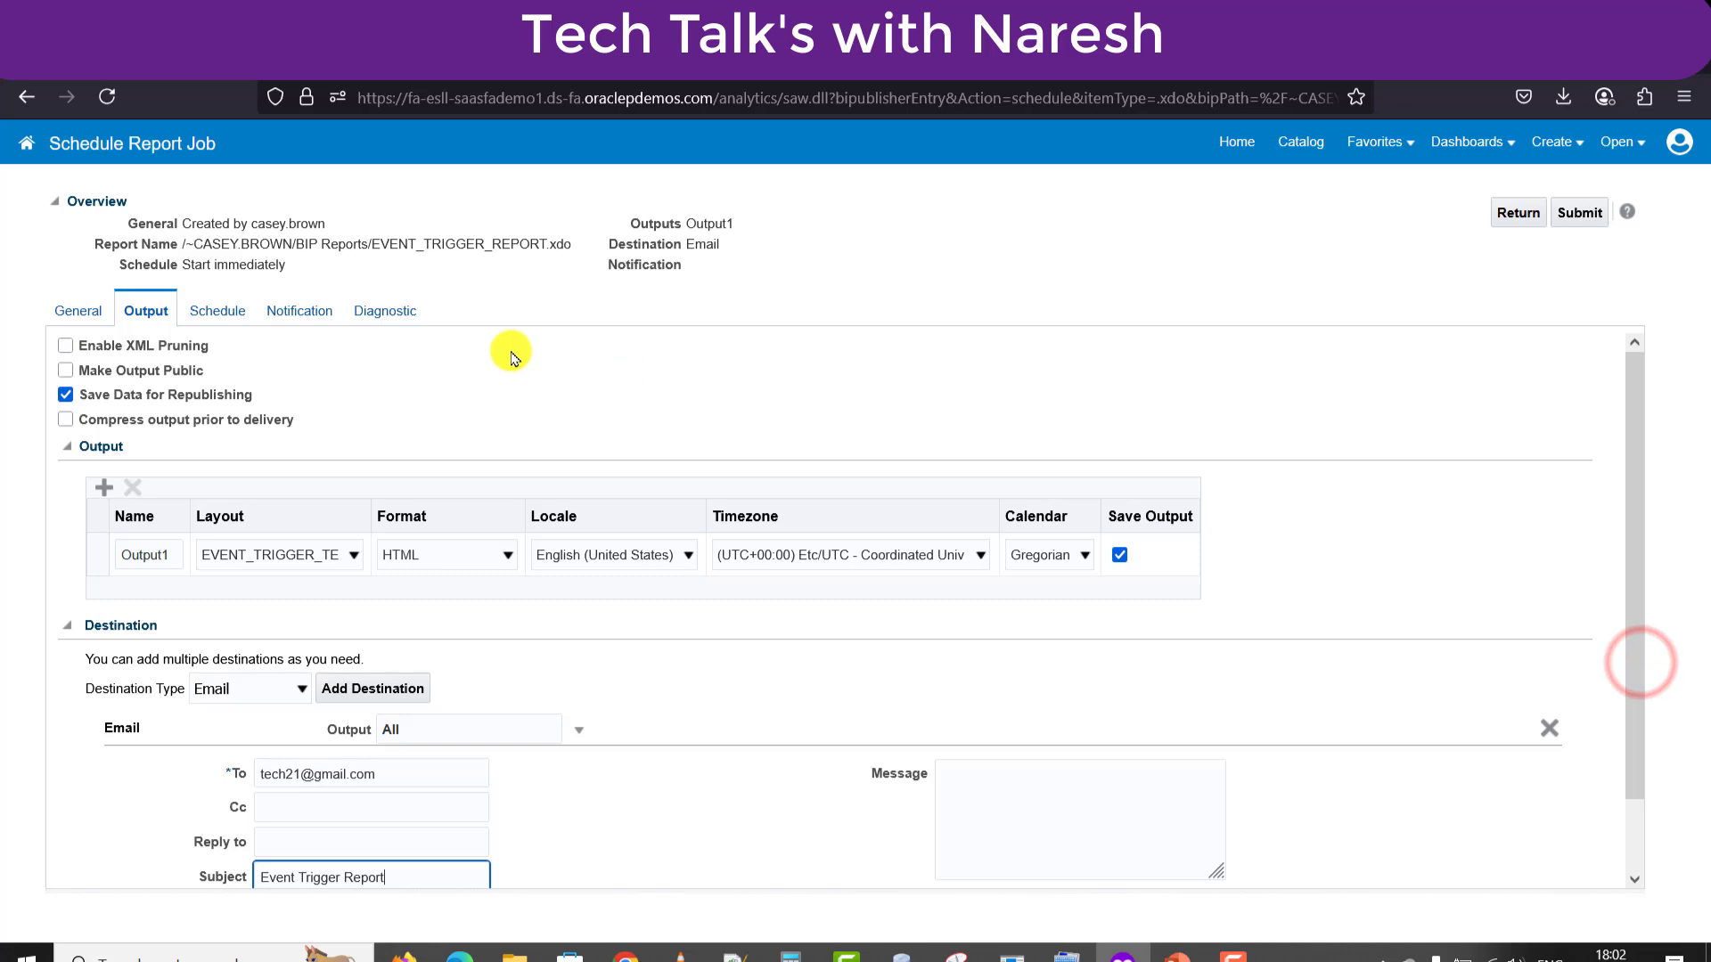
left_click(215, 312)
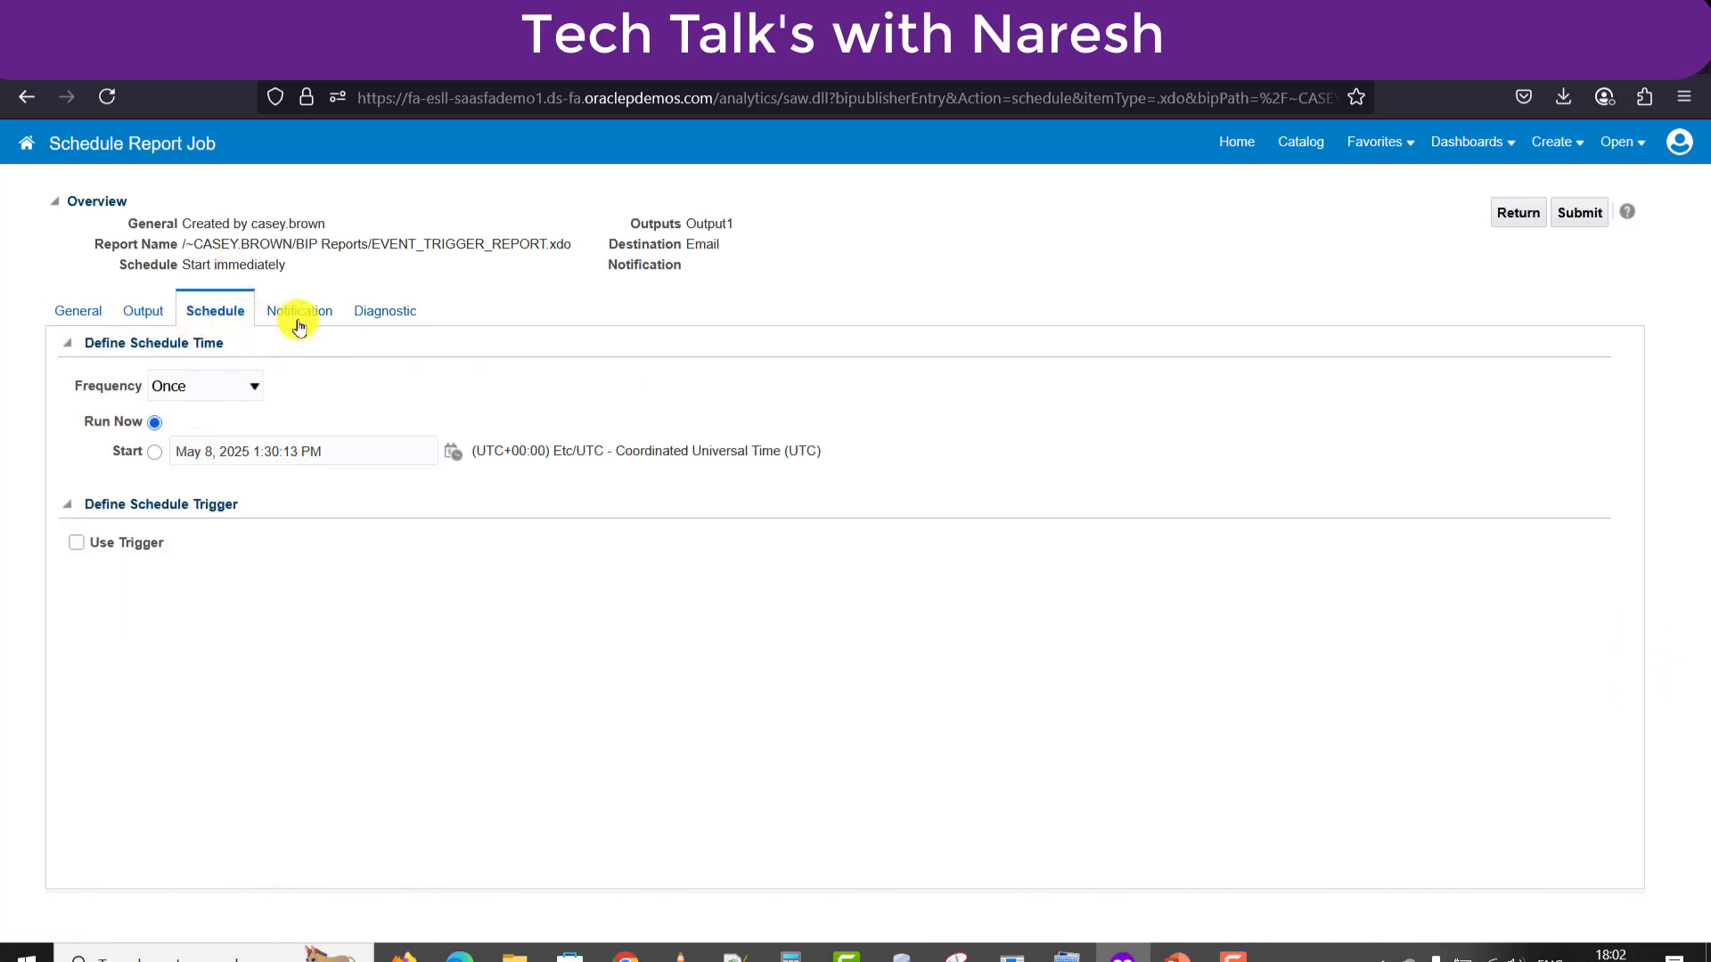
Review the job's Notification and Diagnostic settings.
left_click(300, 325)
left_click(299, 307)
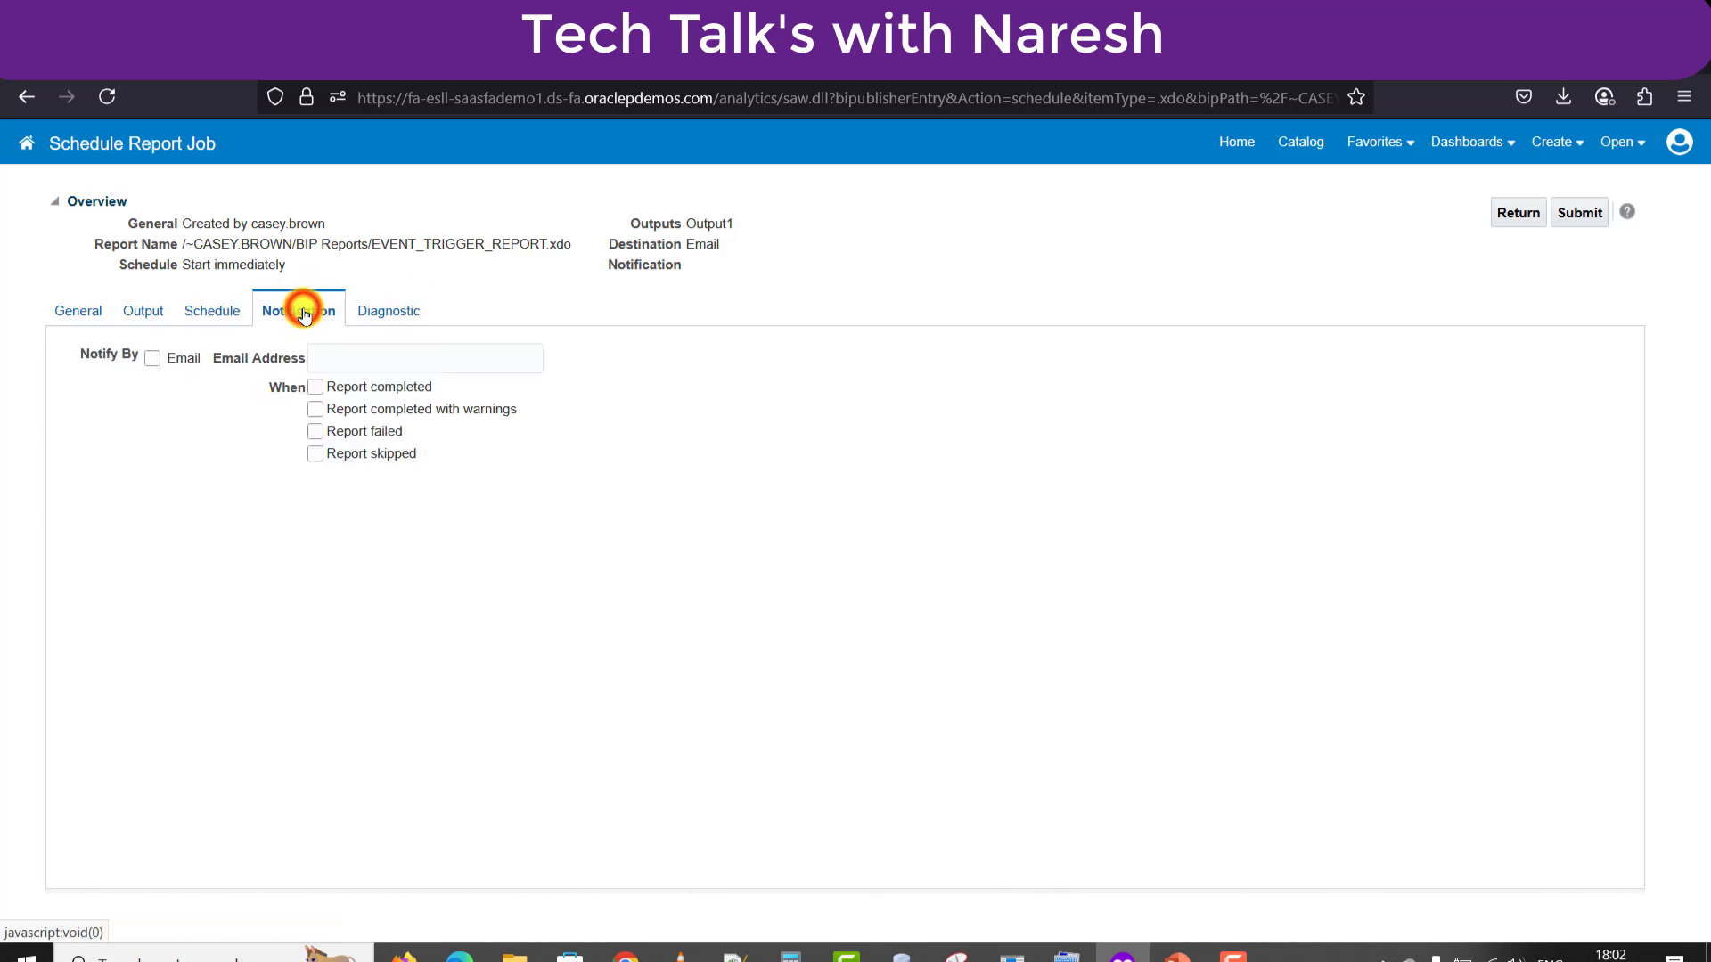
left_click(395, 319)
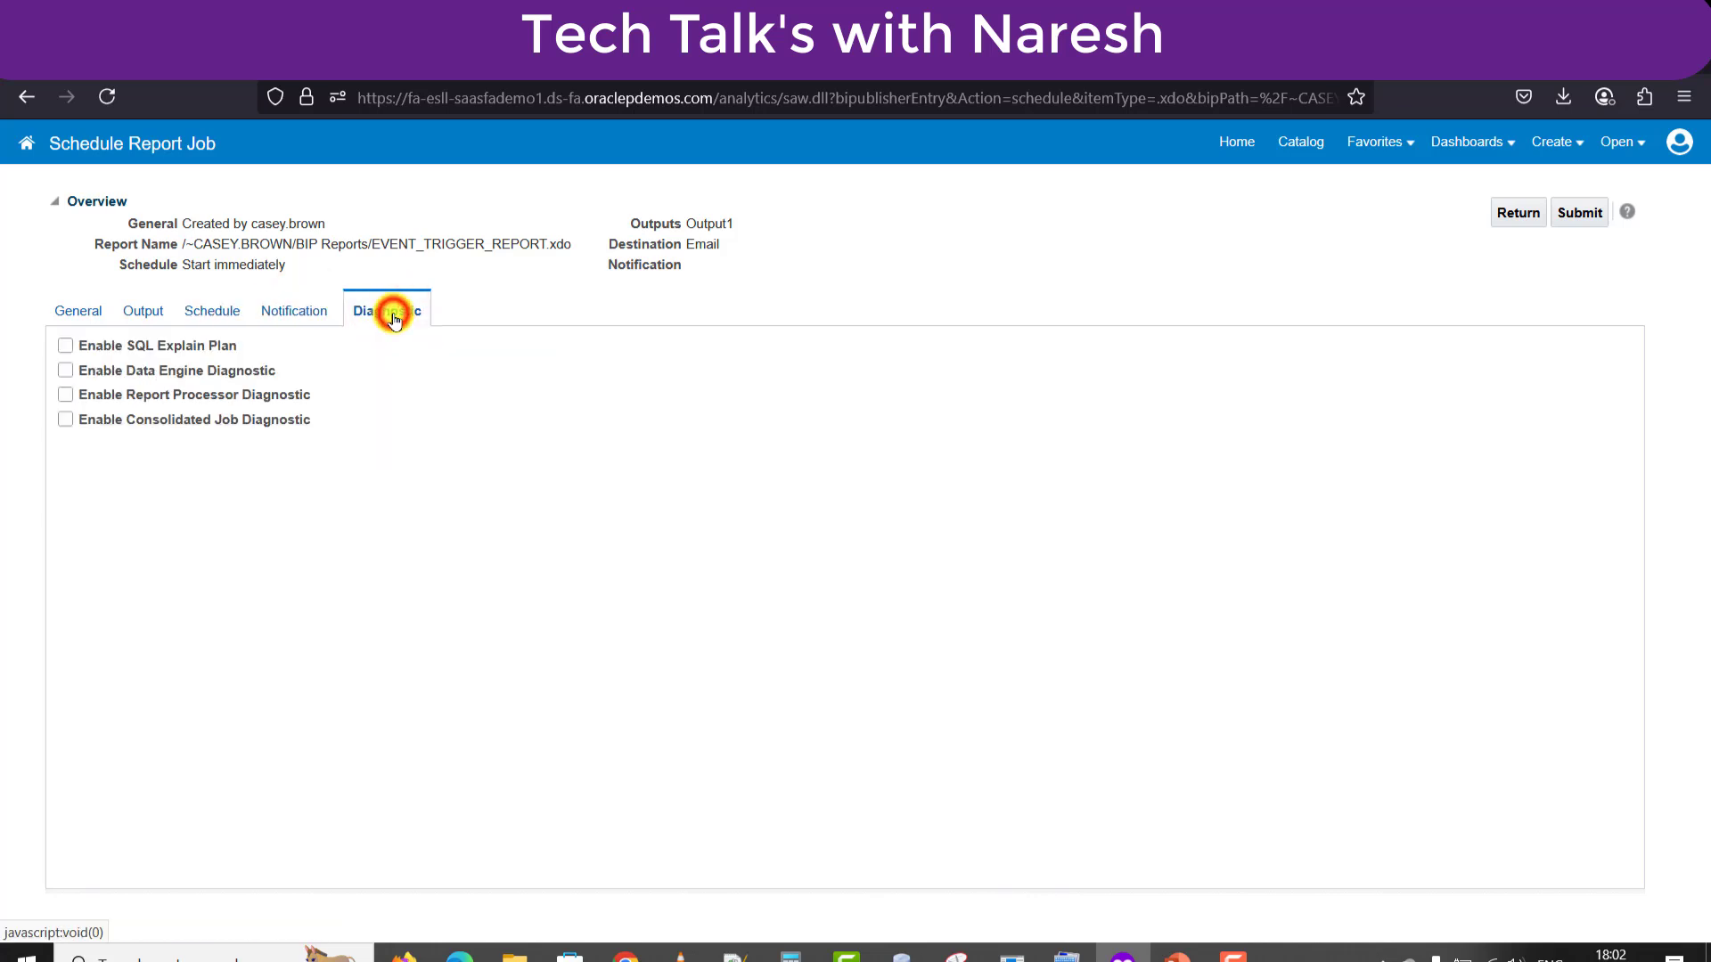
Submit the job under the name 'ETR' and acknowledge the success confirmation.
left_click(1580, 230)
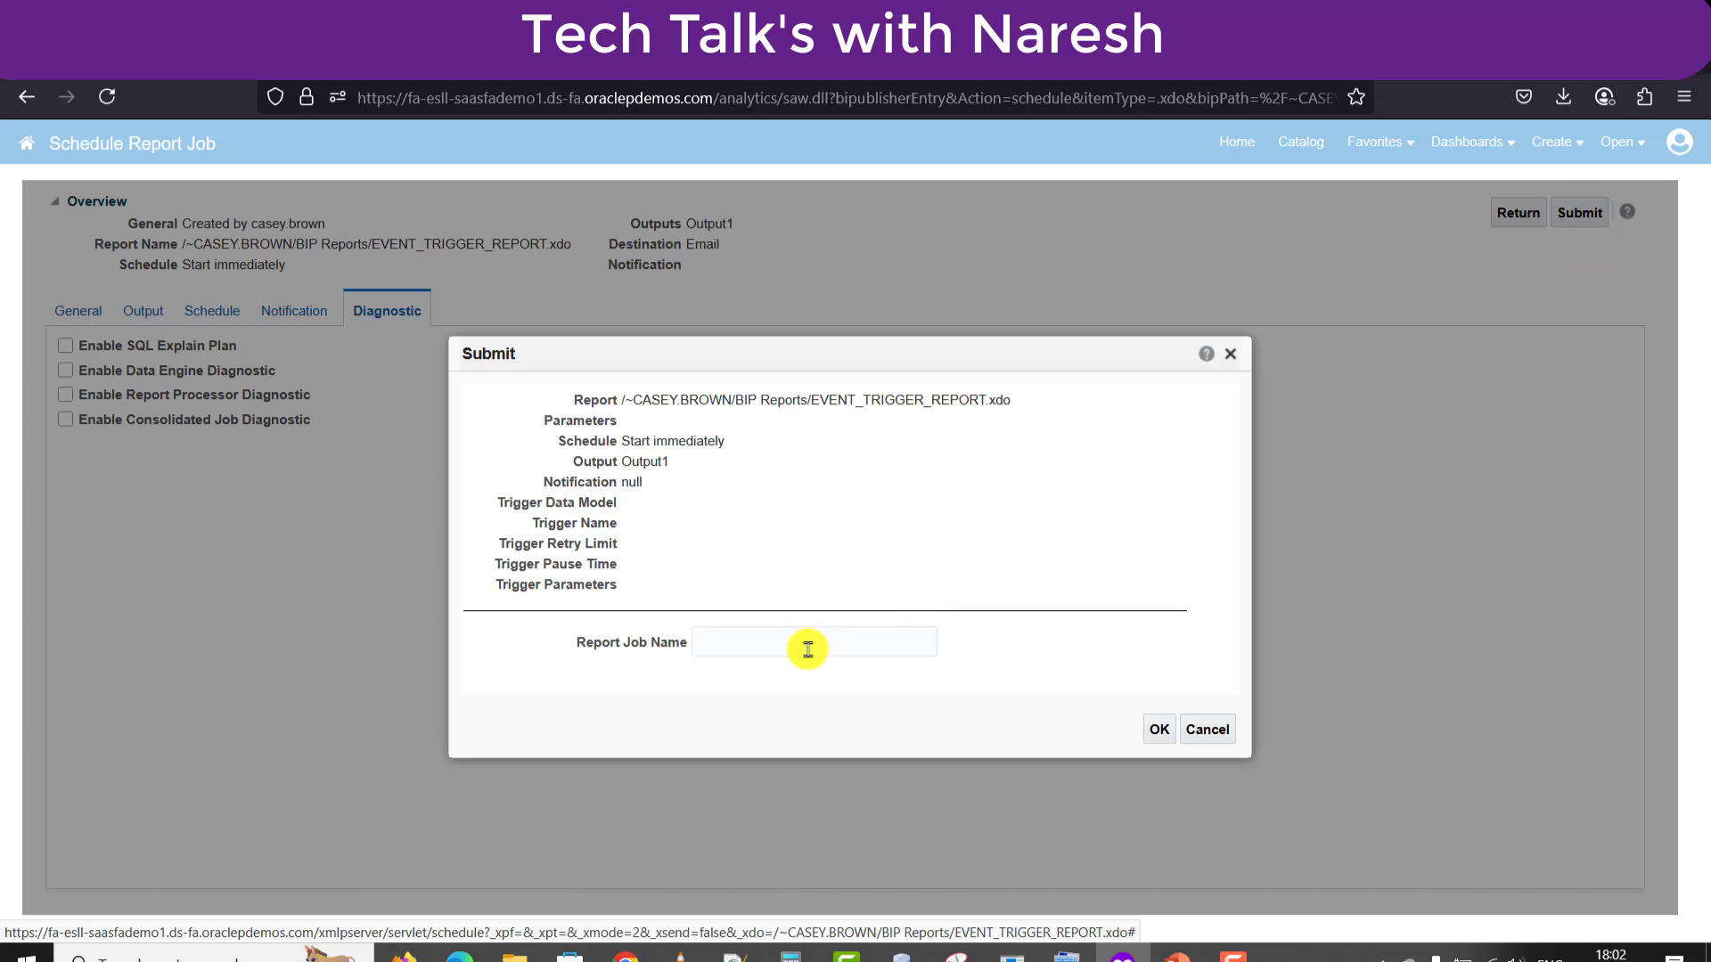
left_click(764, 649)
type("R")
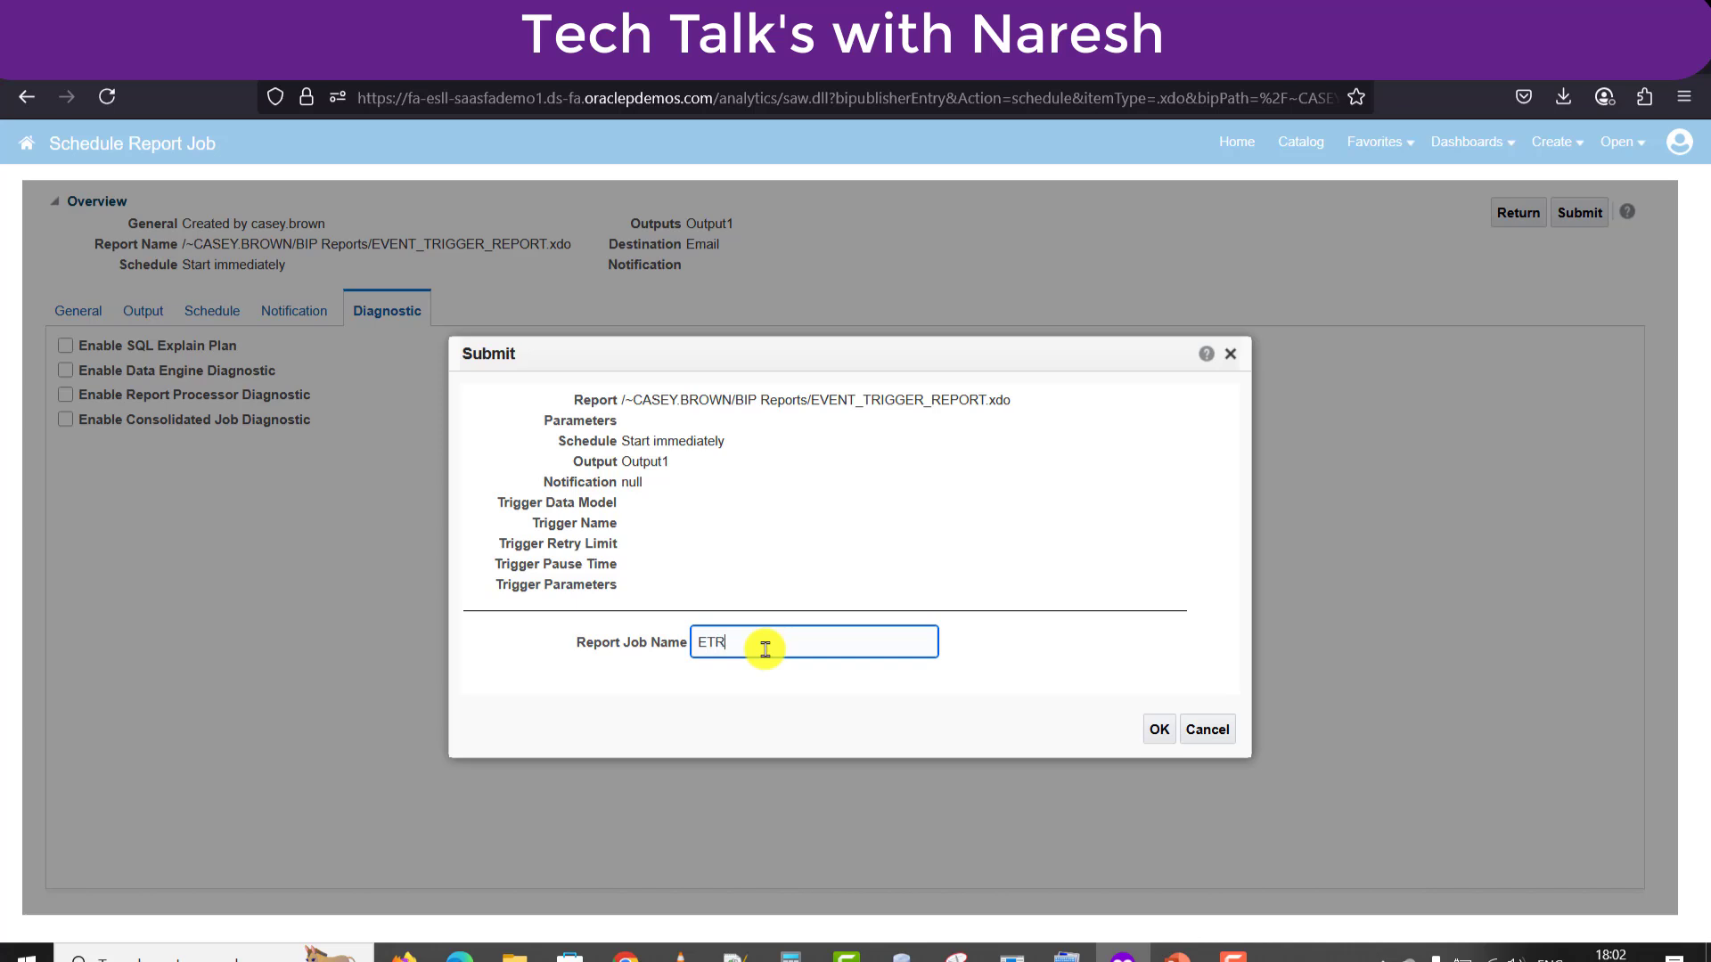
left_click(1160, 729)
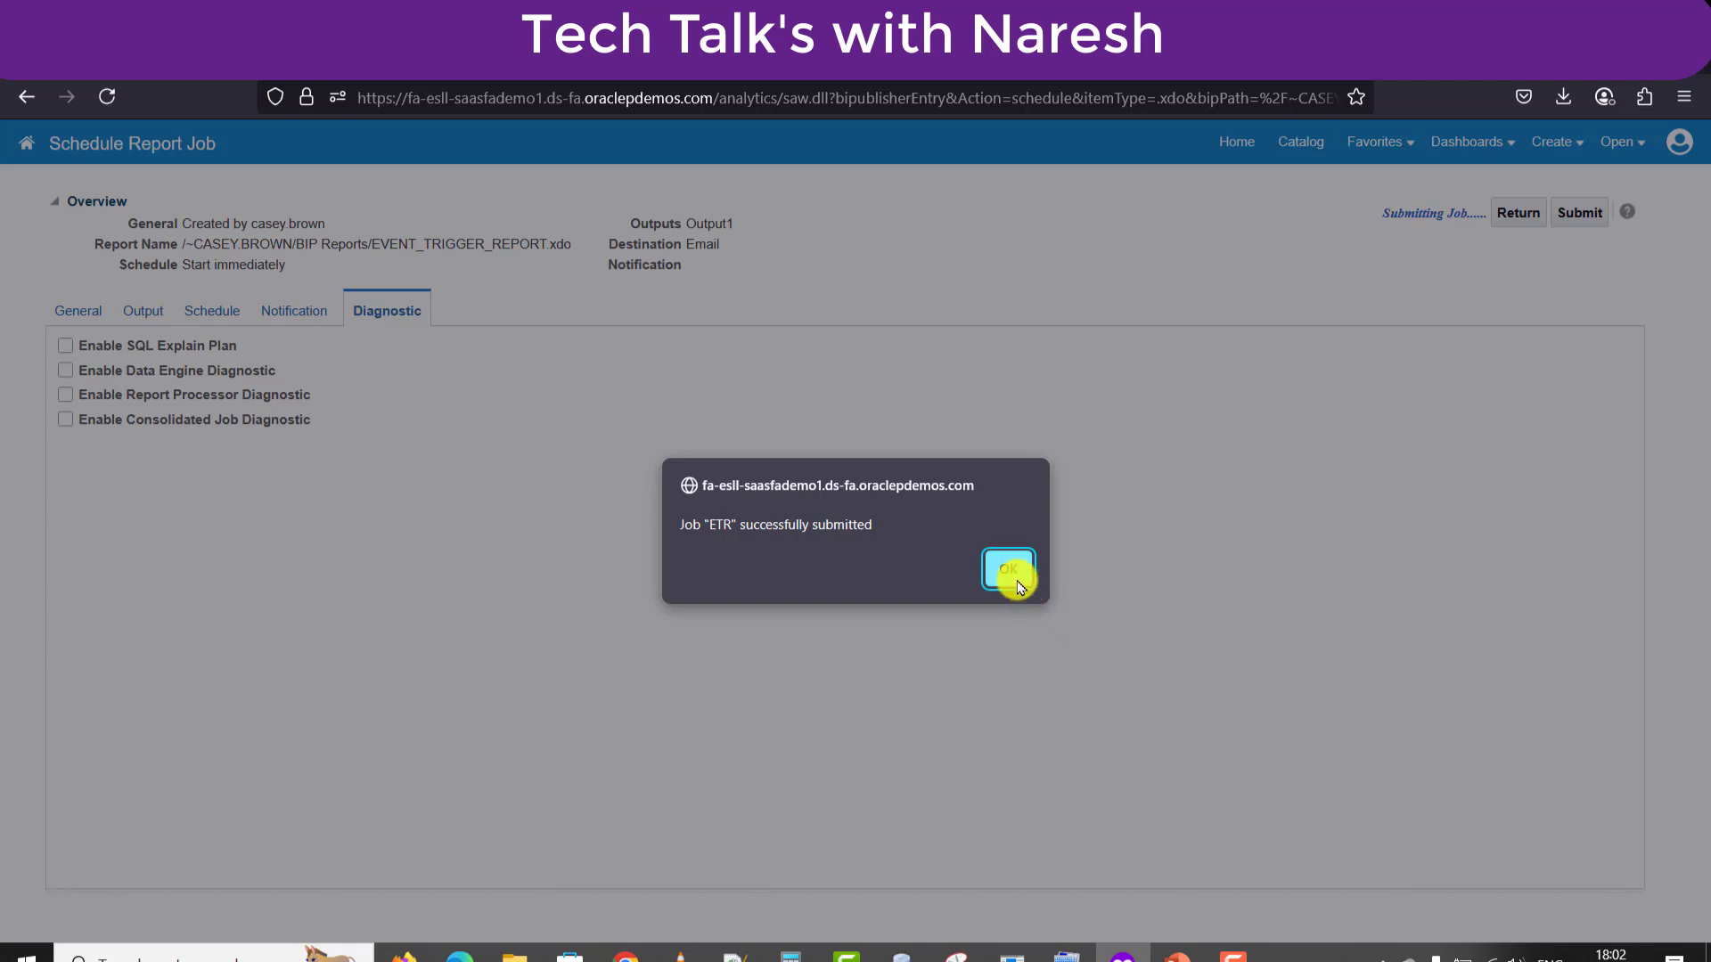
left_click(1016, 575)
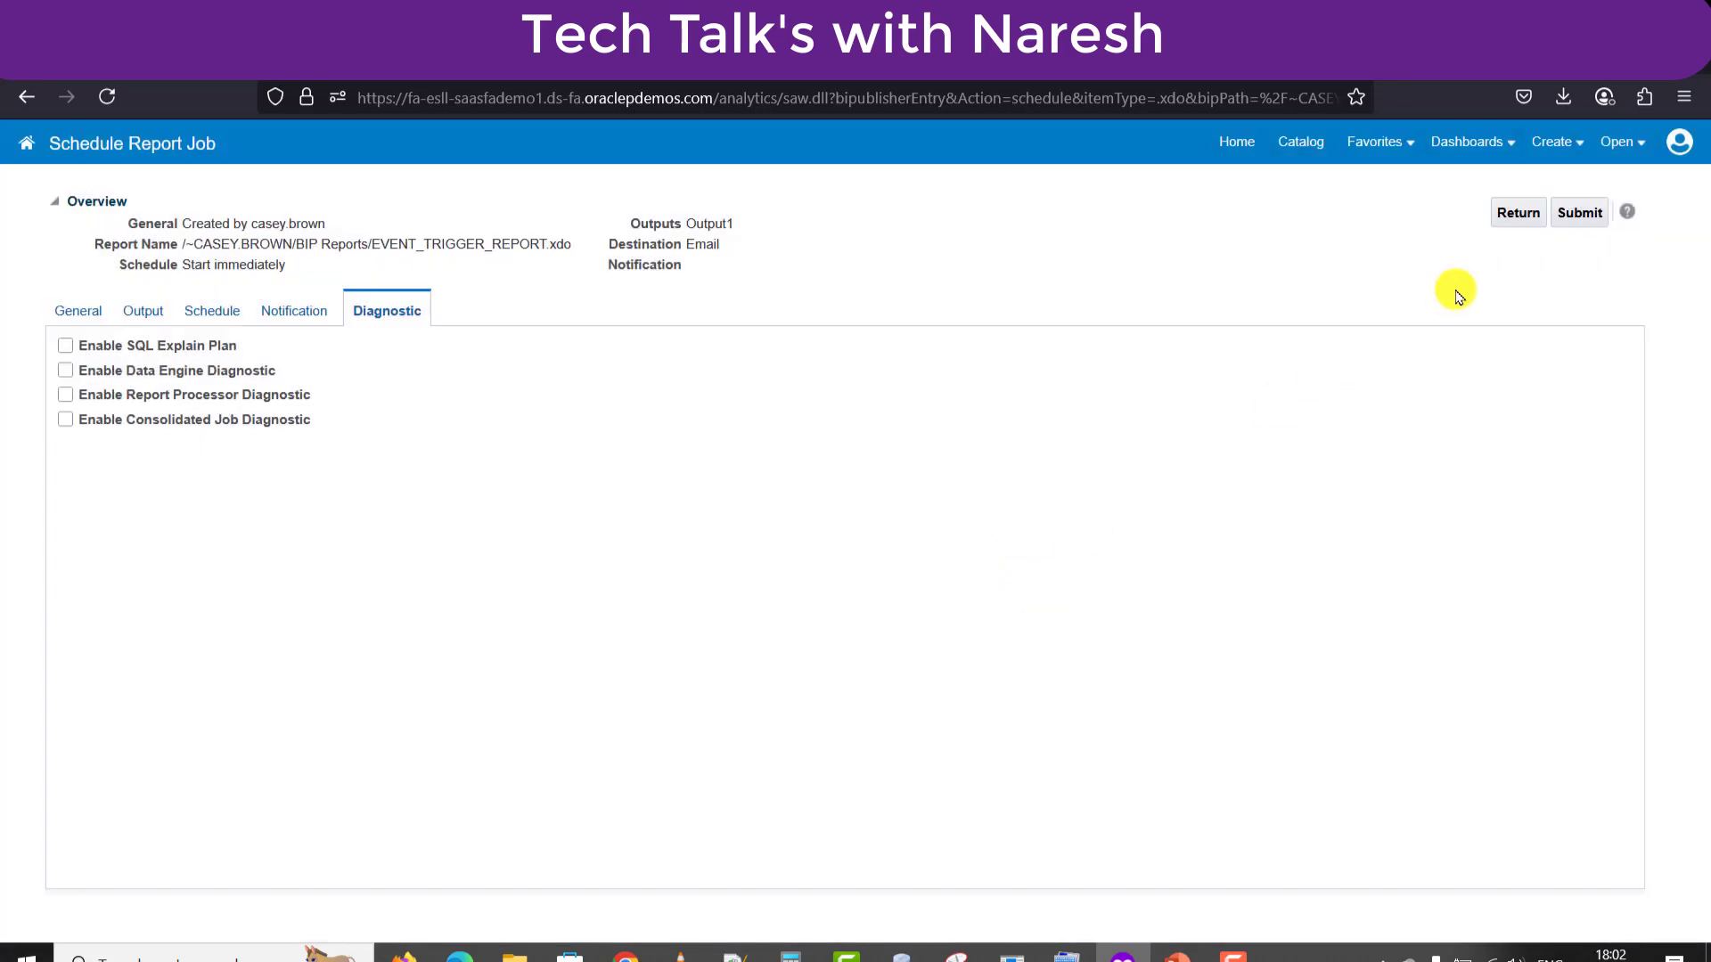
left_click(1535, 214)
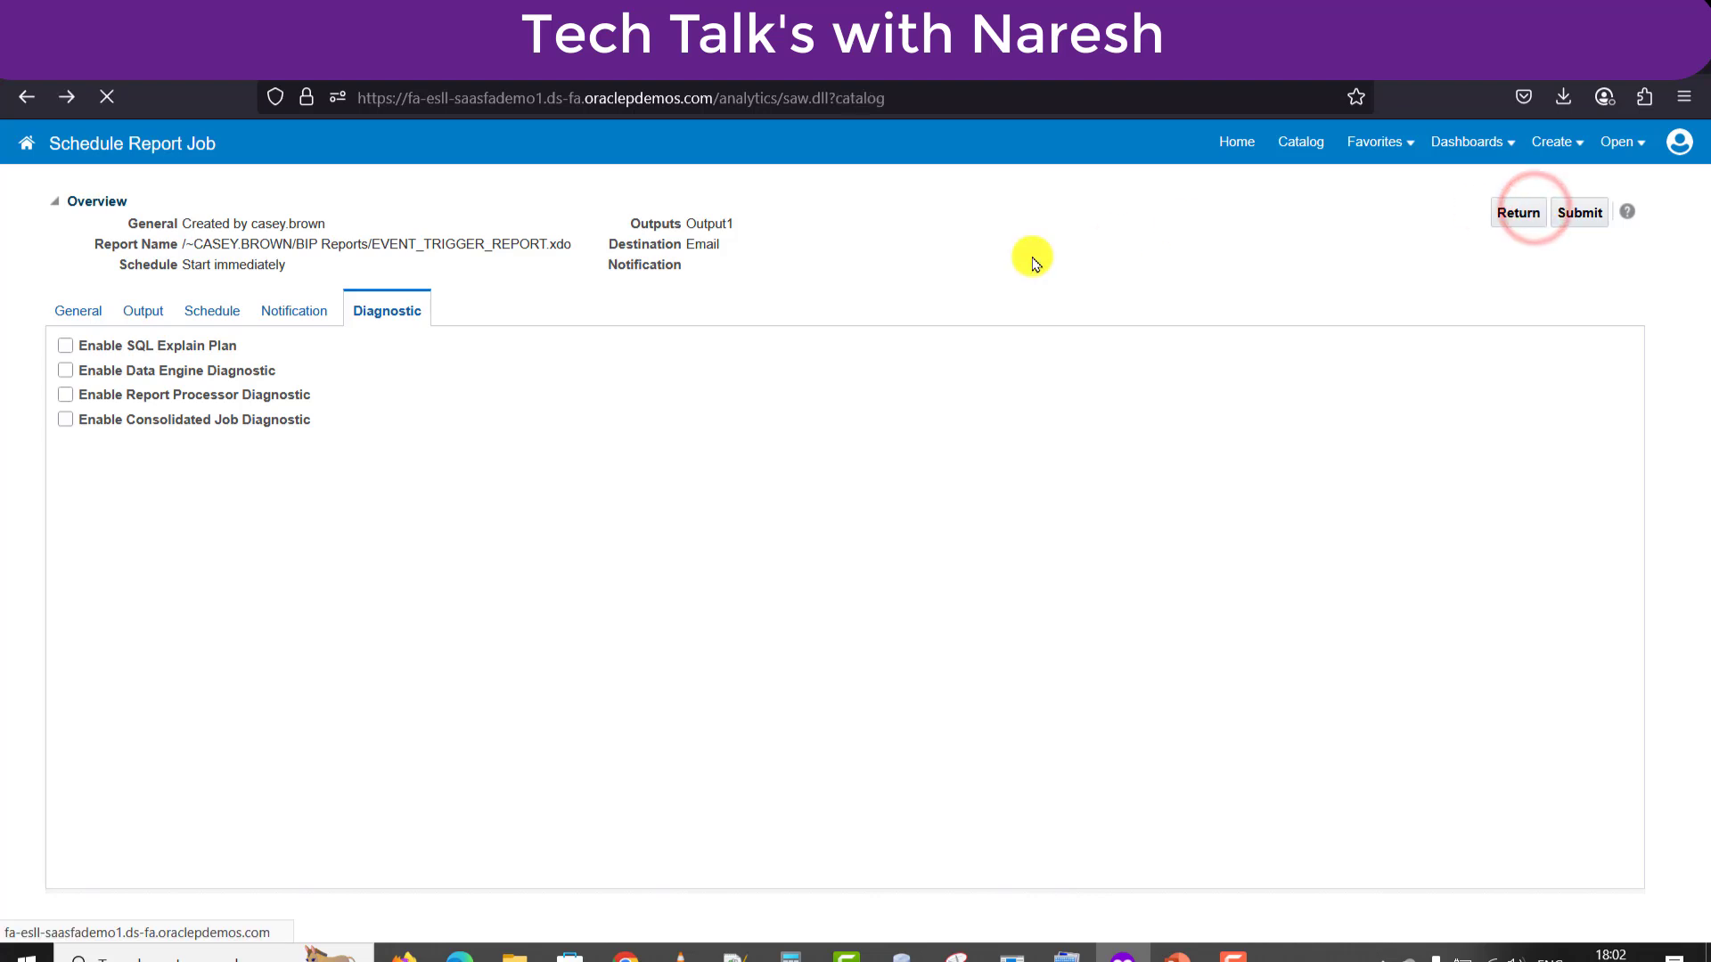
Check EVENT_TRIGGER_REPORT's job history for a successful ETR run, then return to the catalog.
left_click(479, 503)
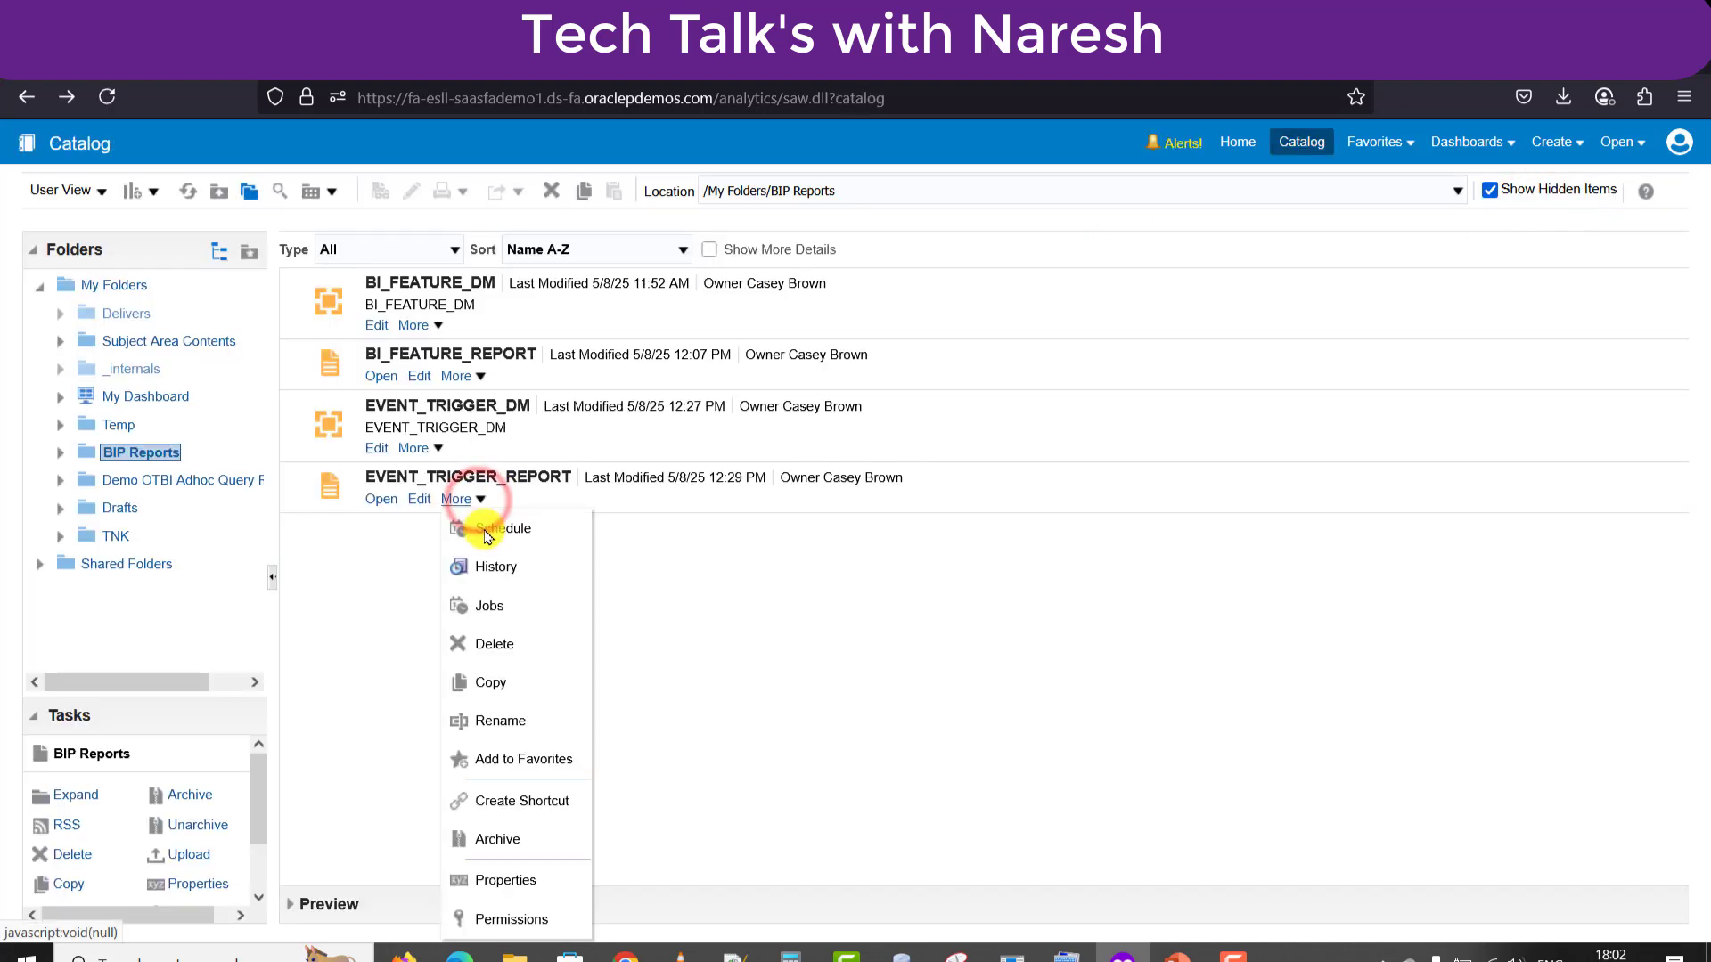
left_click(488, 569)
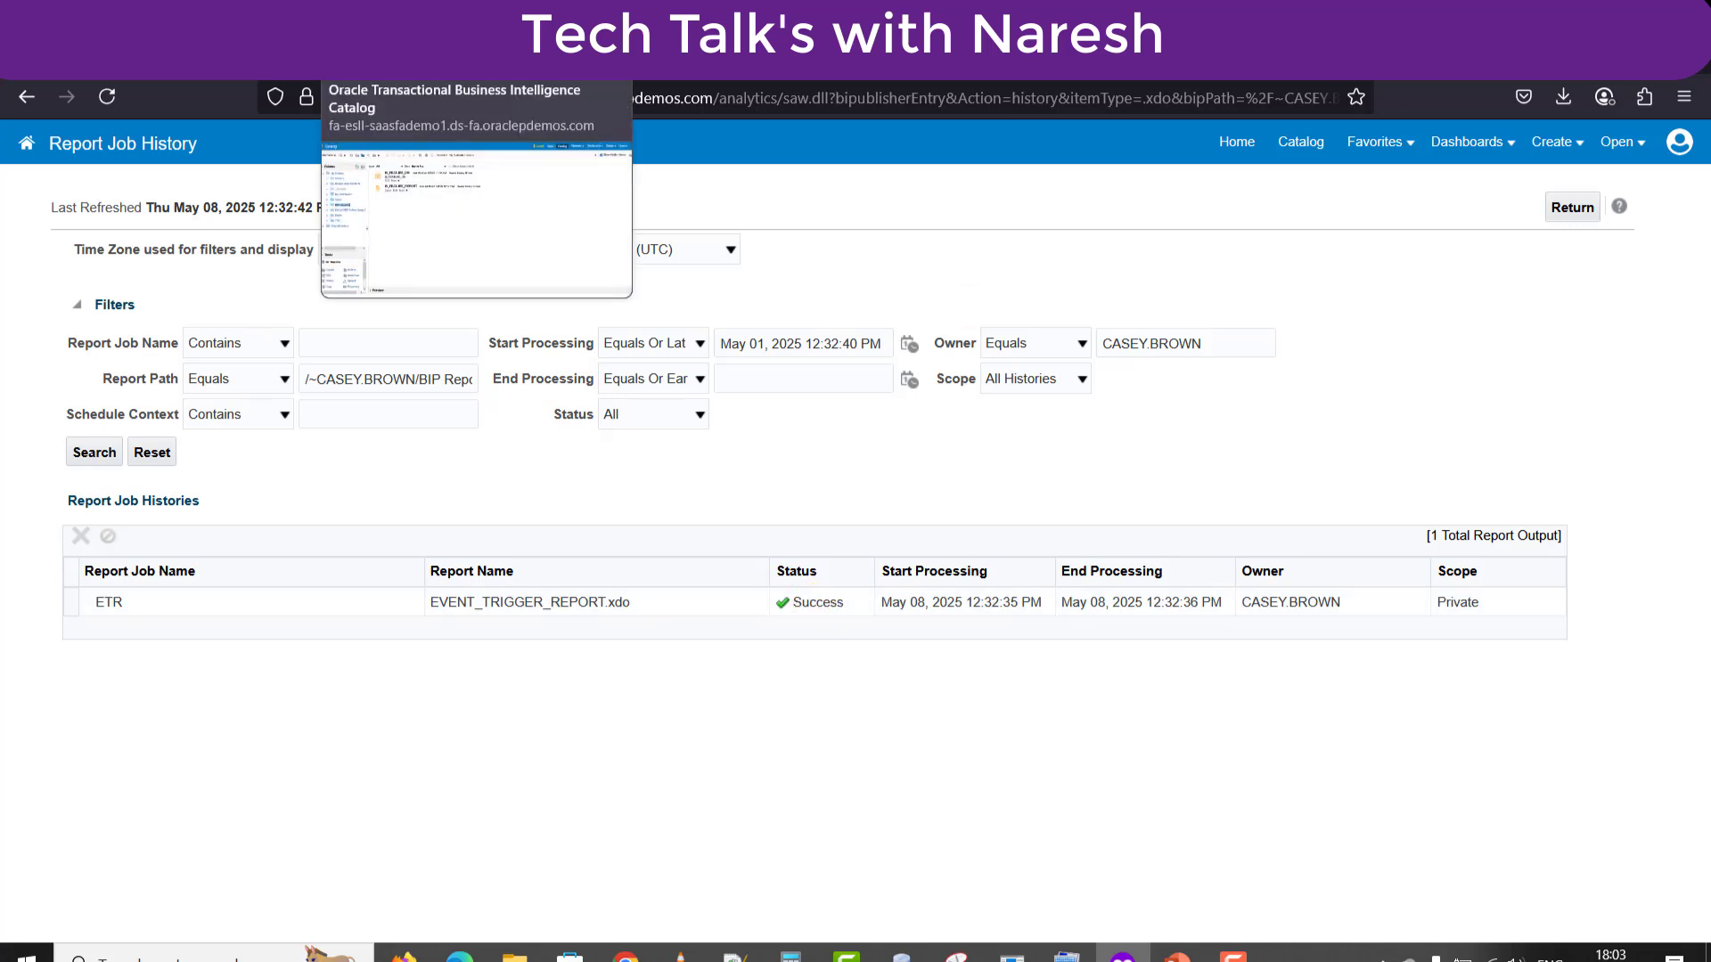
left_click(1301, 144)
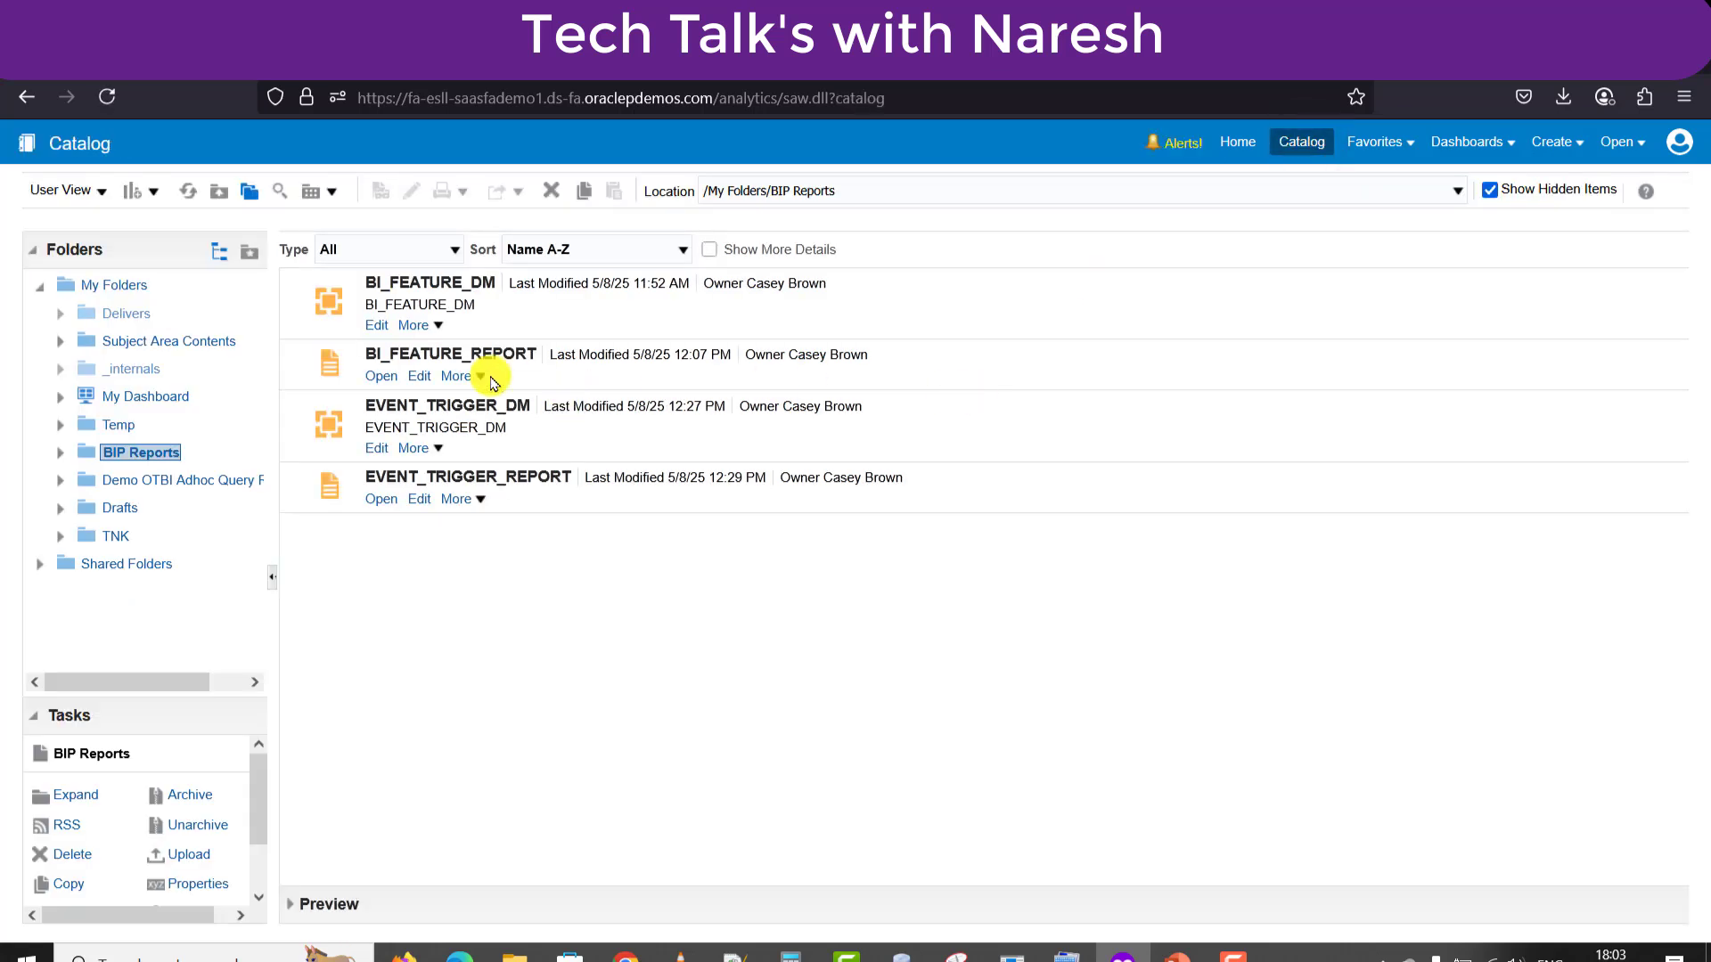
Open the EVENT_TRIGGER_DM data set's SQL edit dialog, then return to the query notes in Notepad++.
left_click(377, 449)
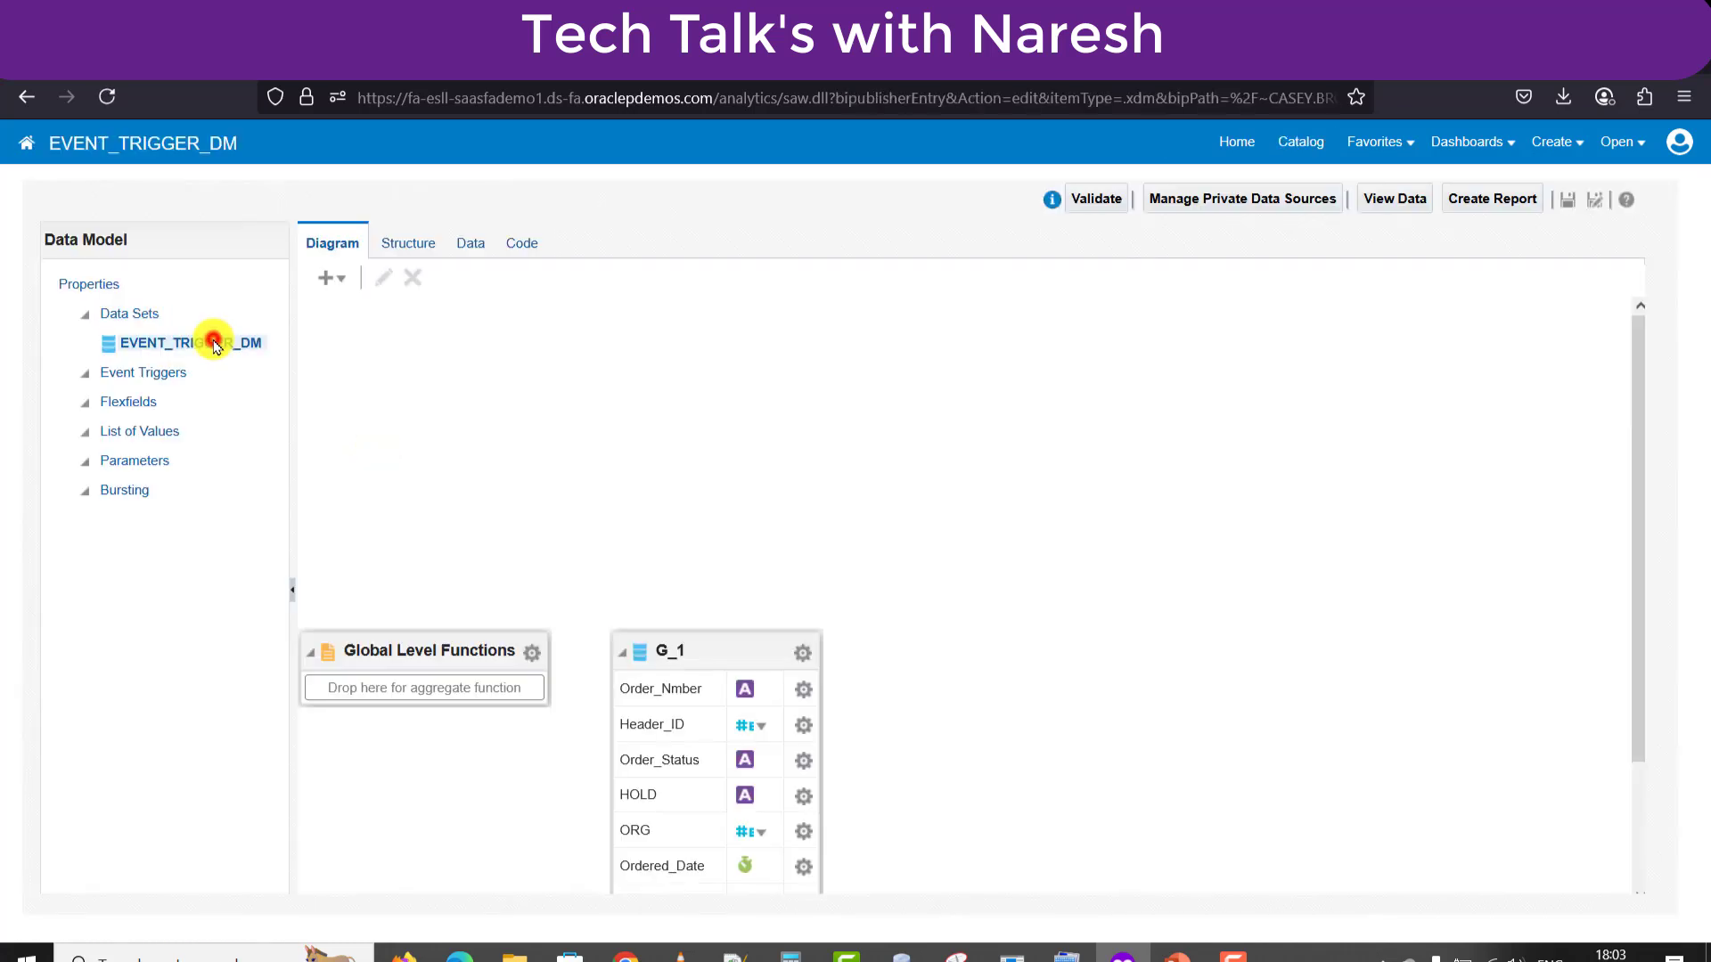
left_click(211, 342)
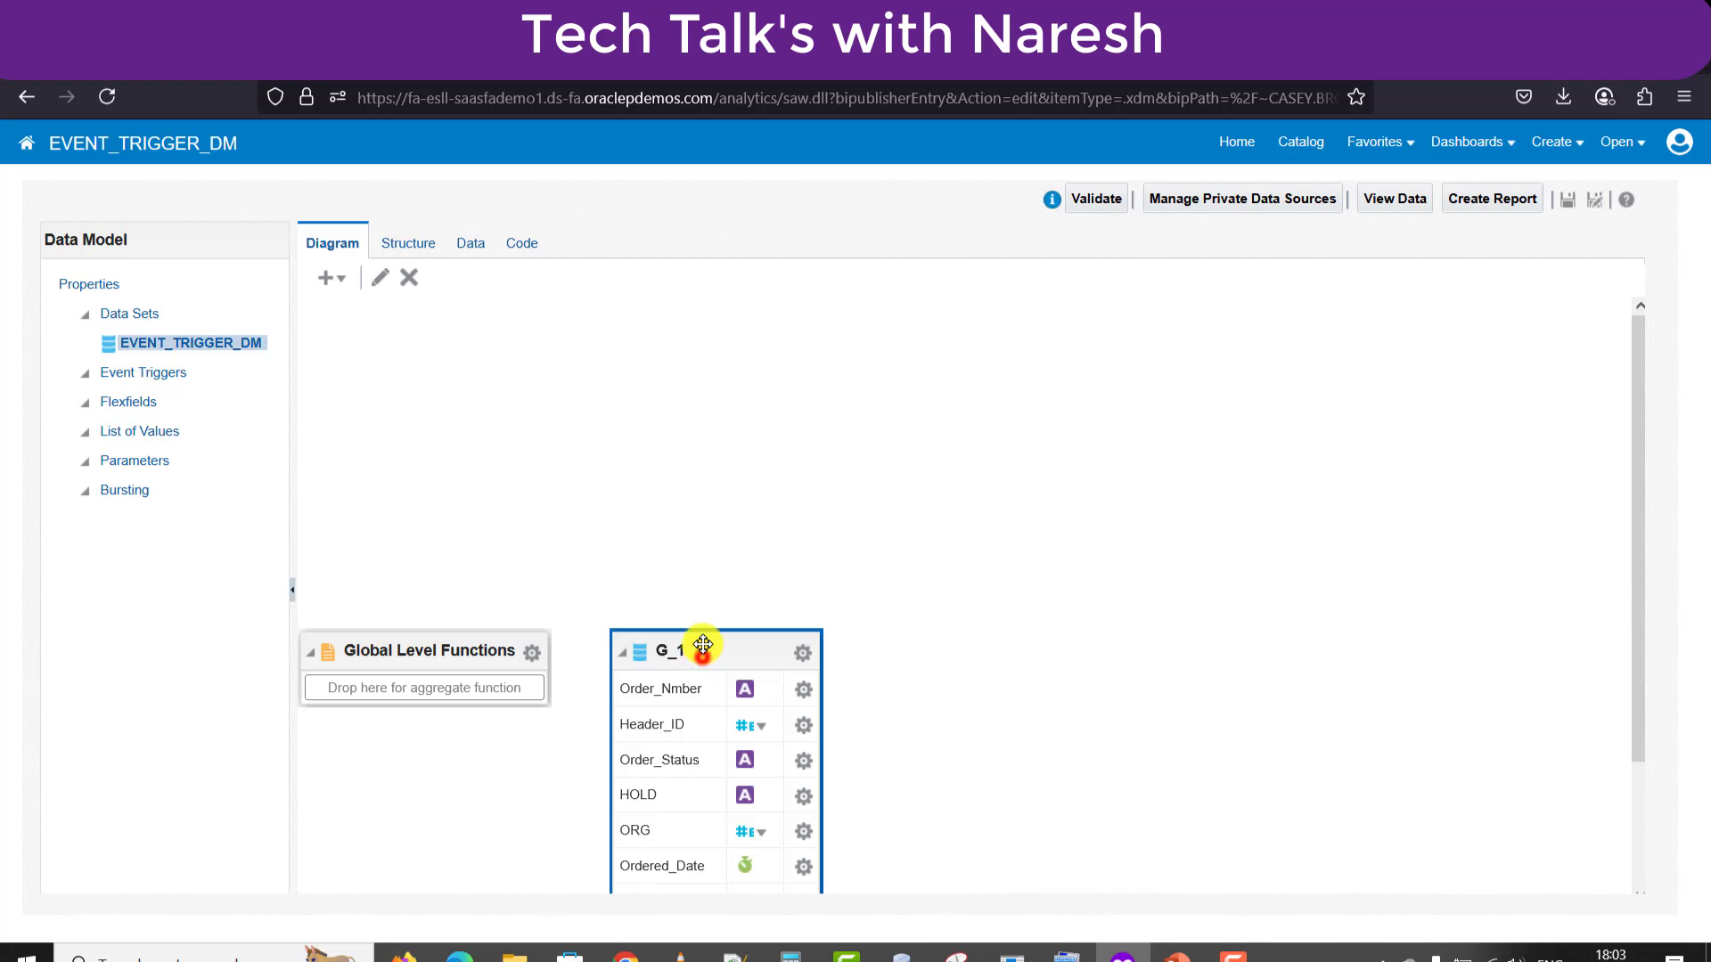
left_click_drag(701, 647, 757, 259)
left_click(380, 278)
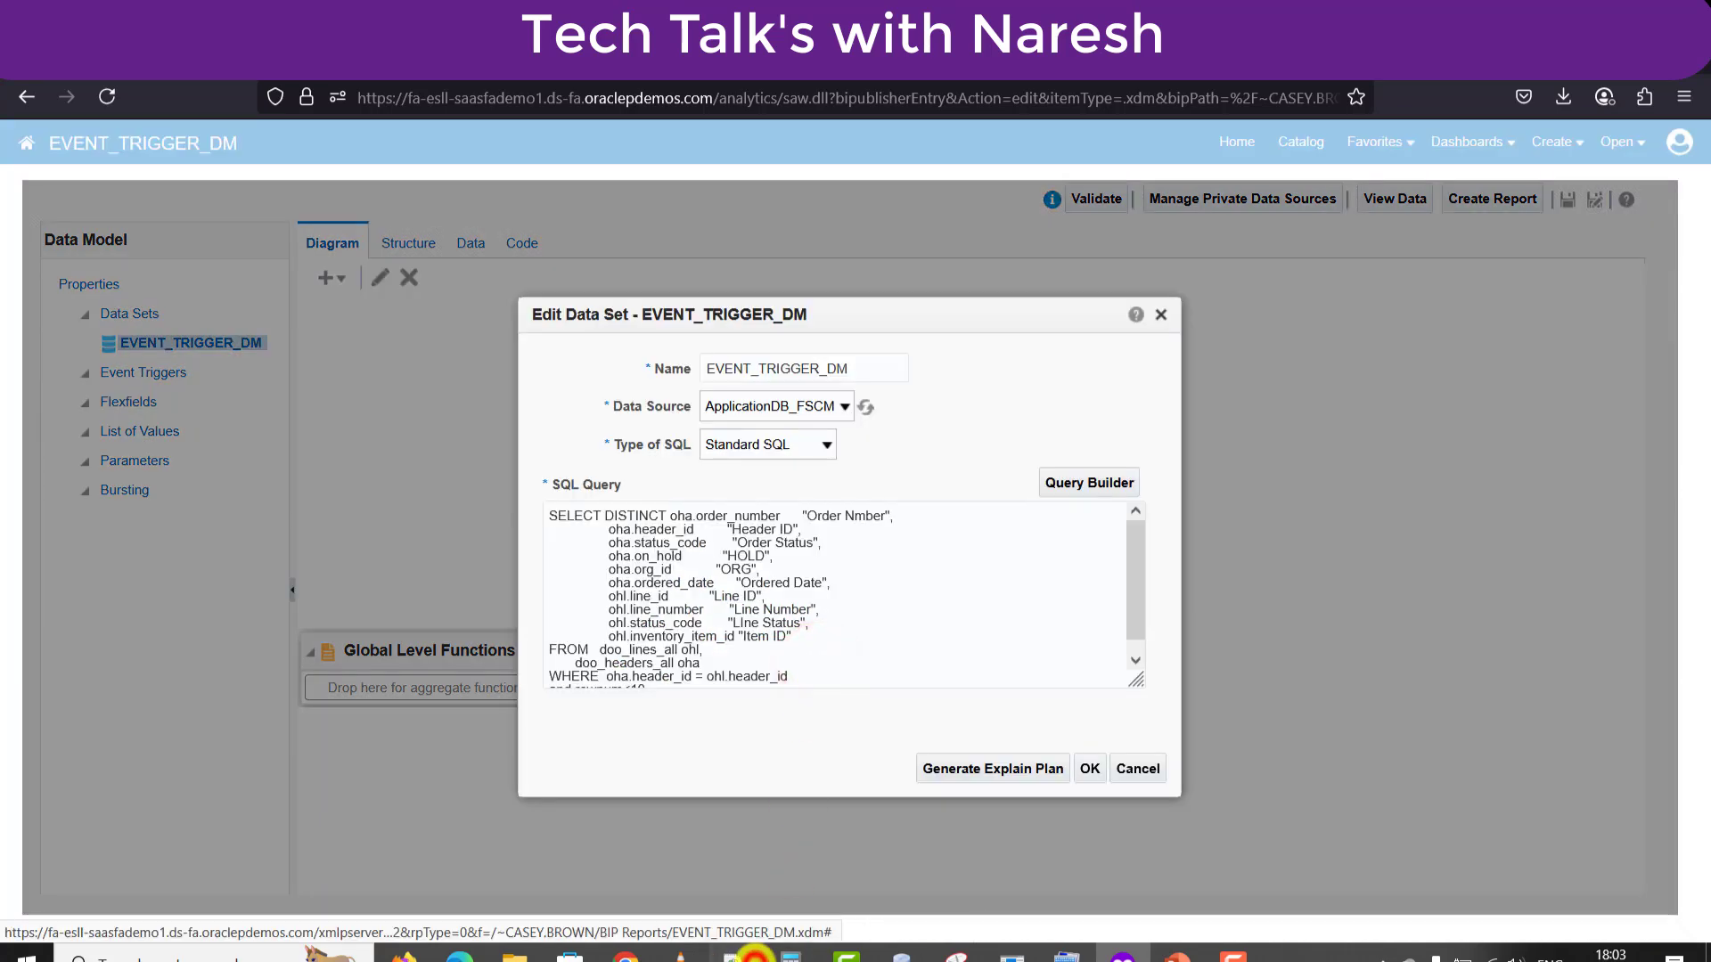
left_click(755, 956)
left_click(398, 368)
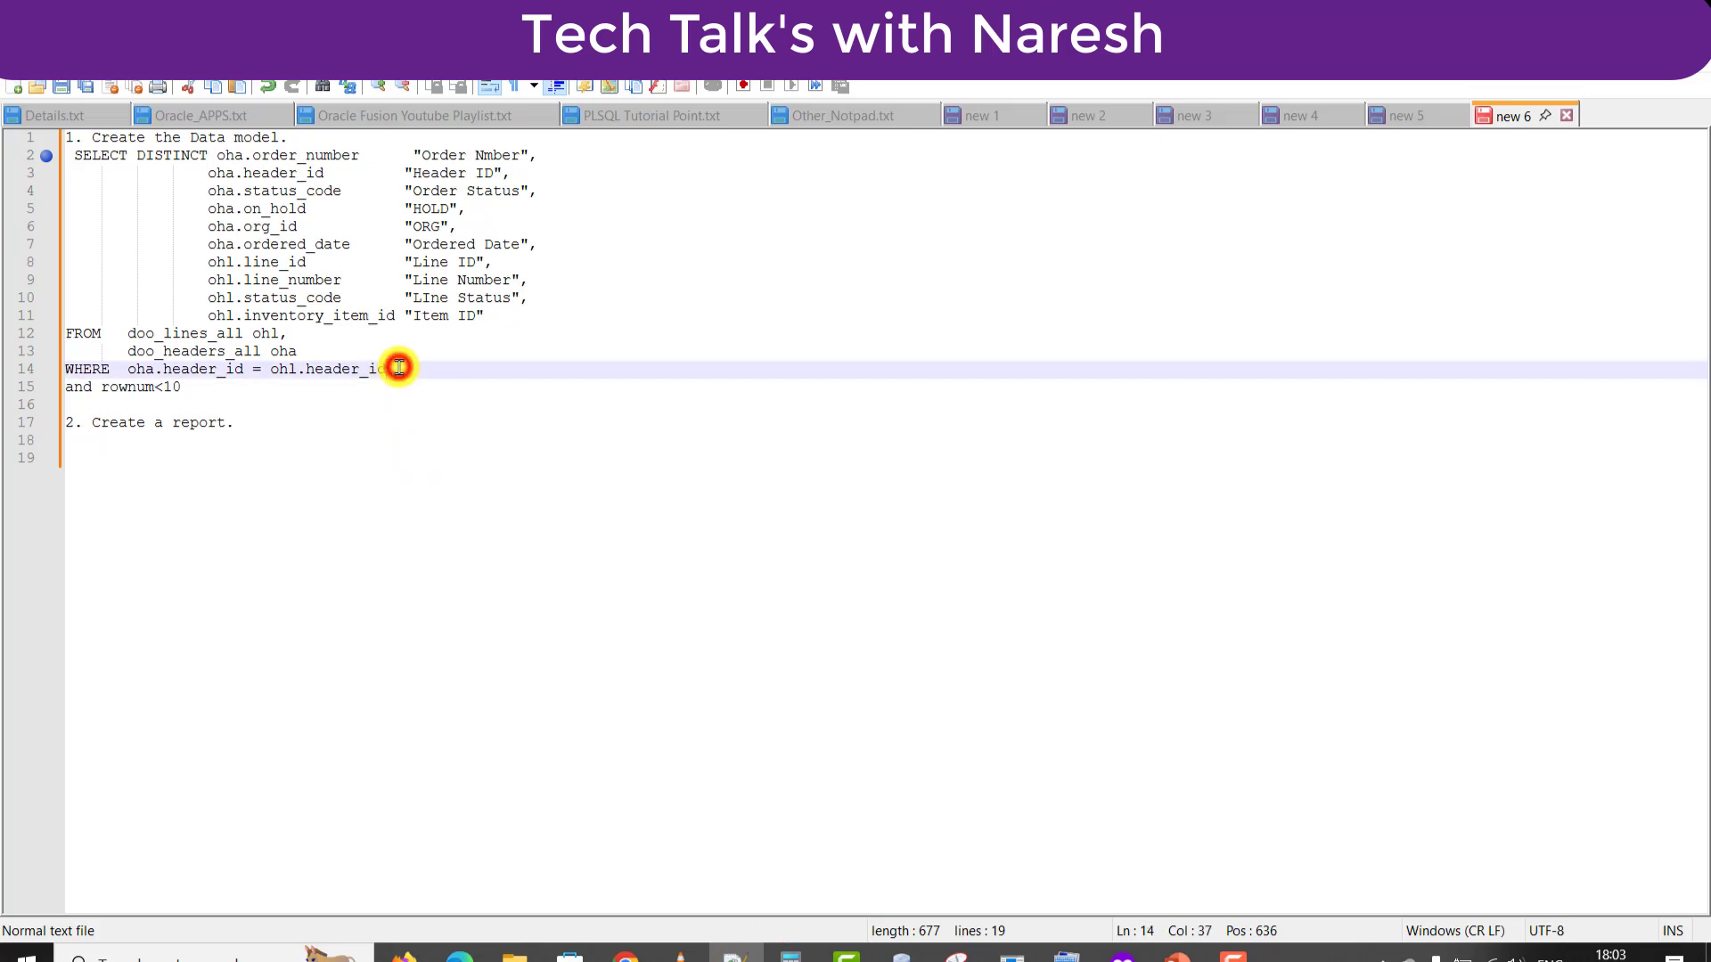
Add an 'and order_number=2012' line below the join condition, copy it, and return to the browser.
key("Return")
type("and")
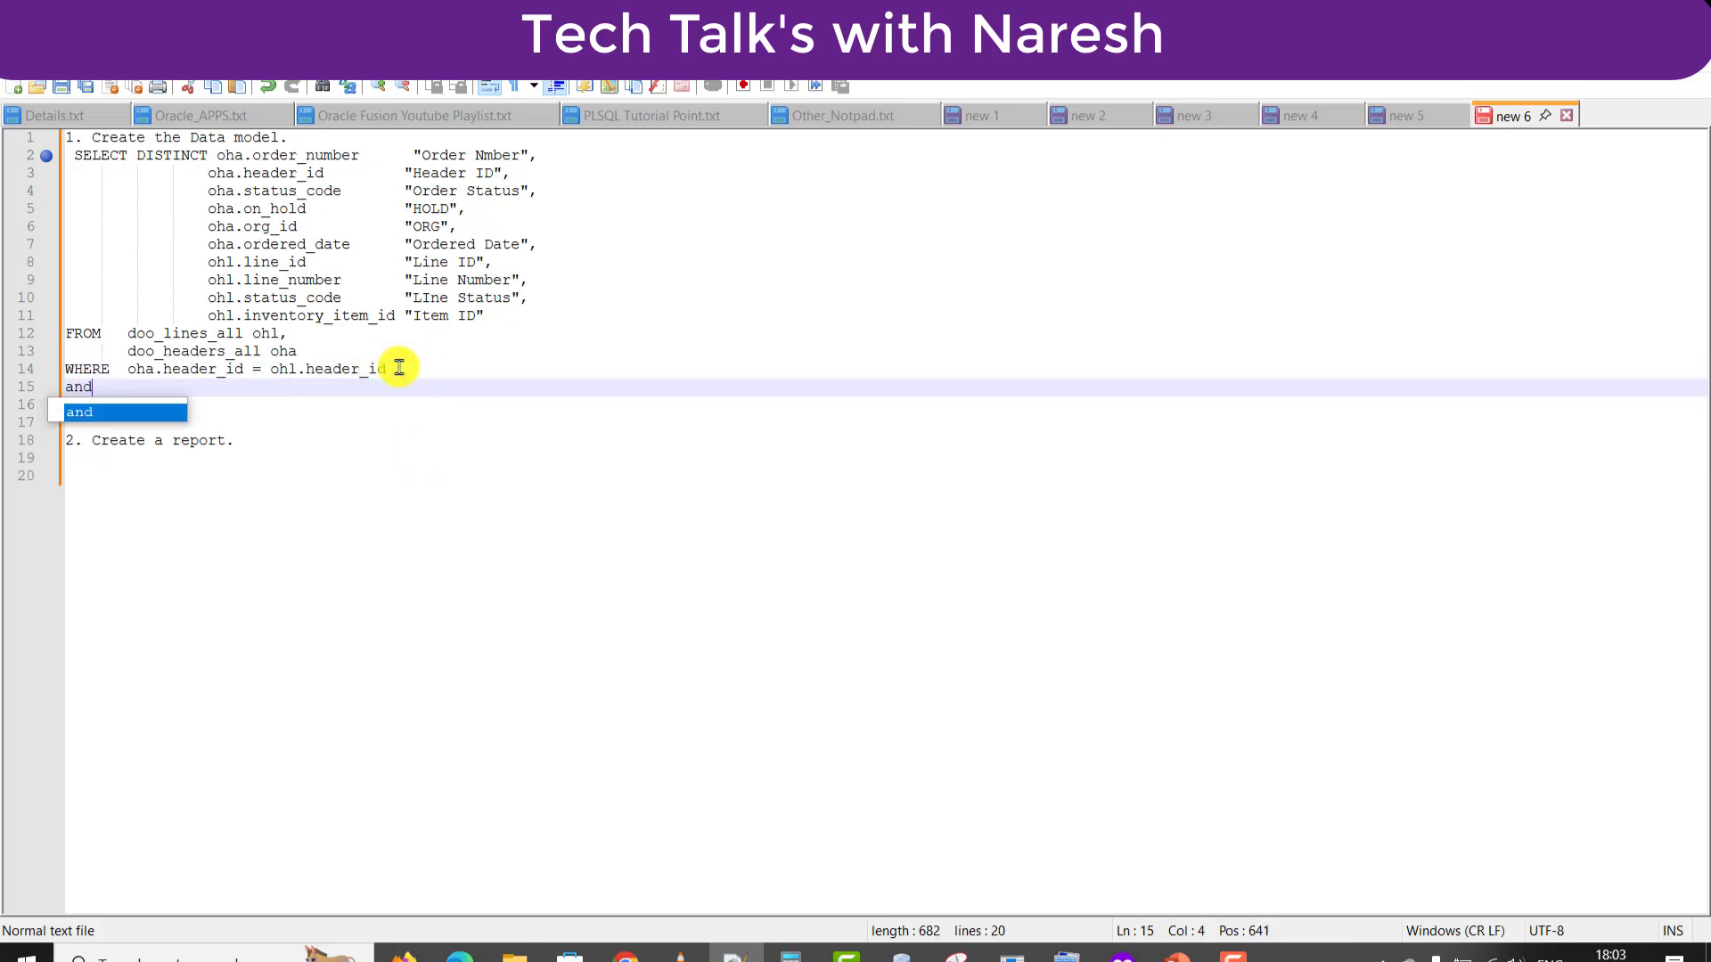
type(" o")
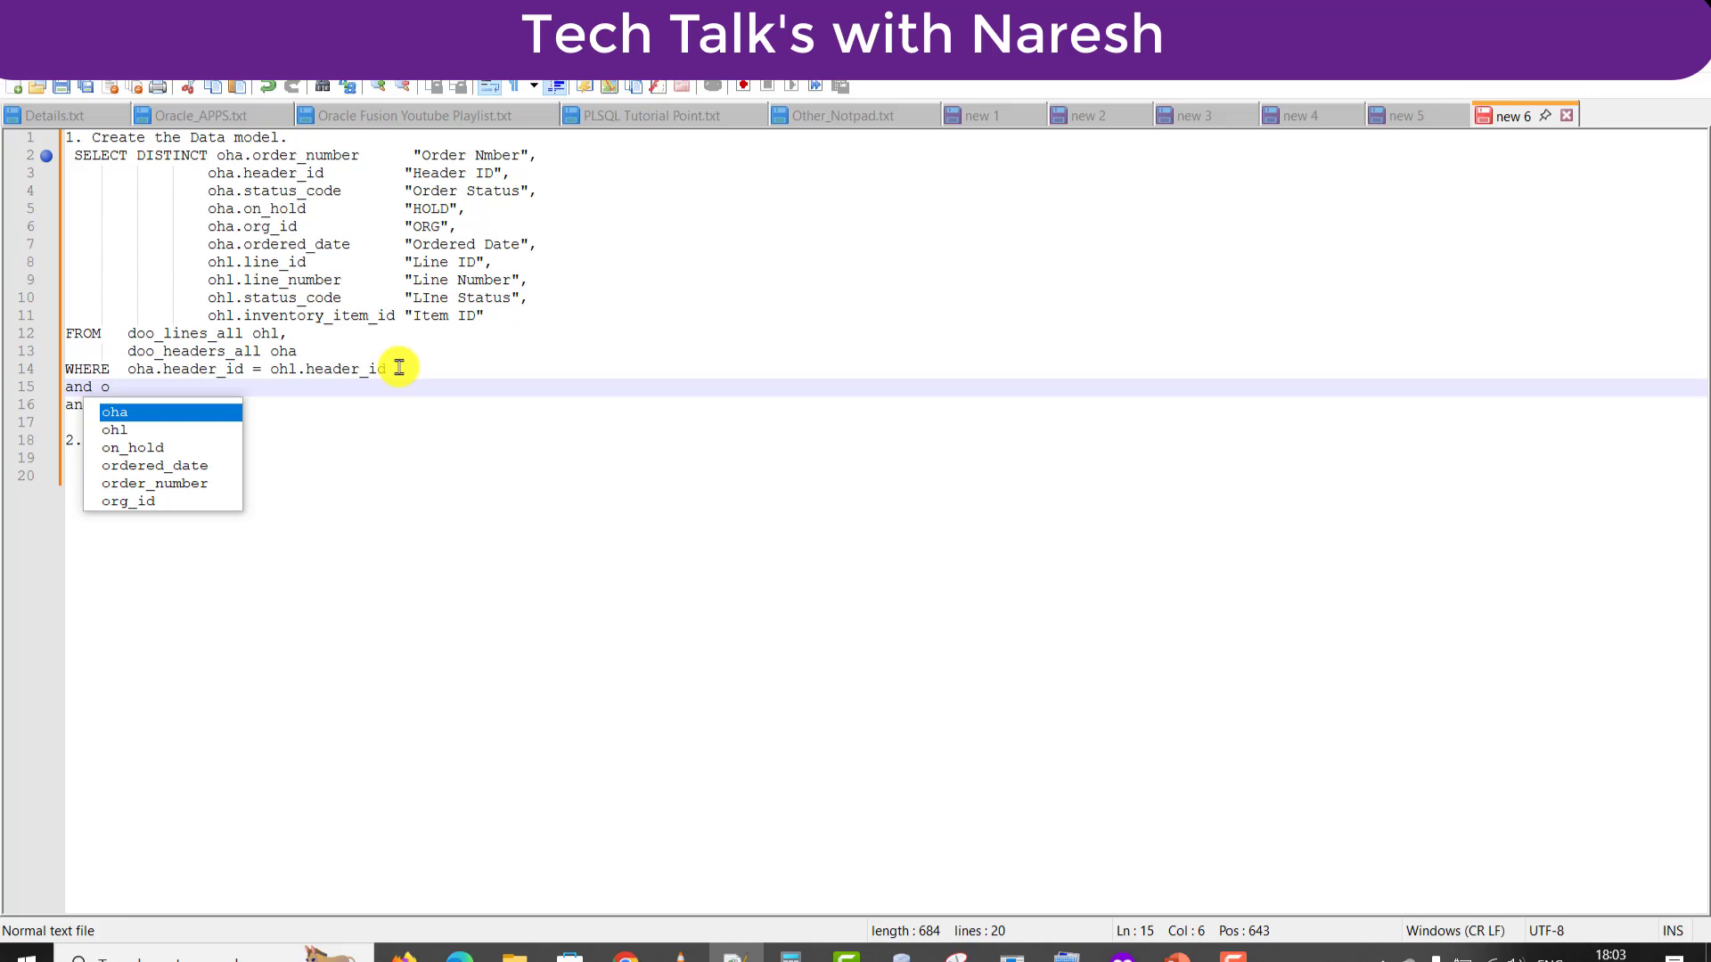
type("rder_number")
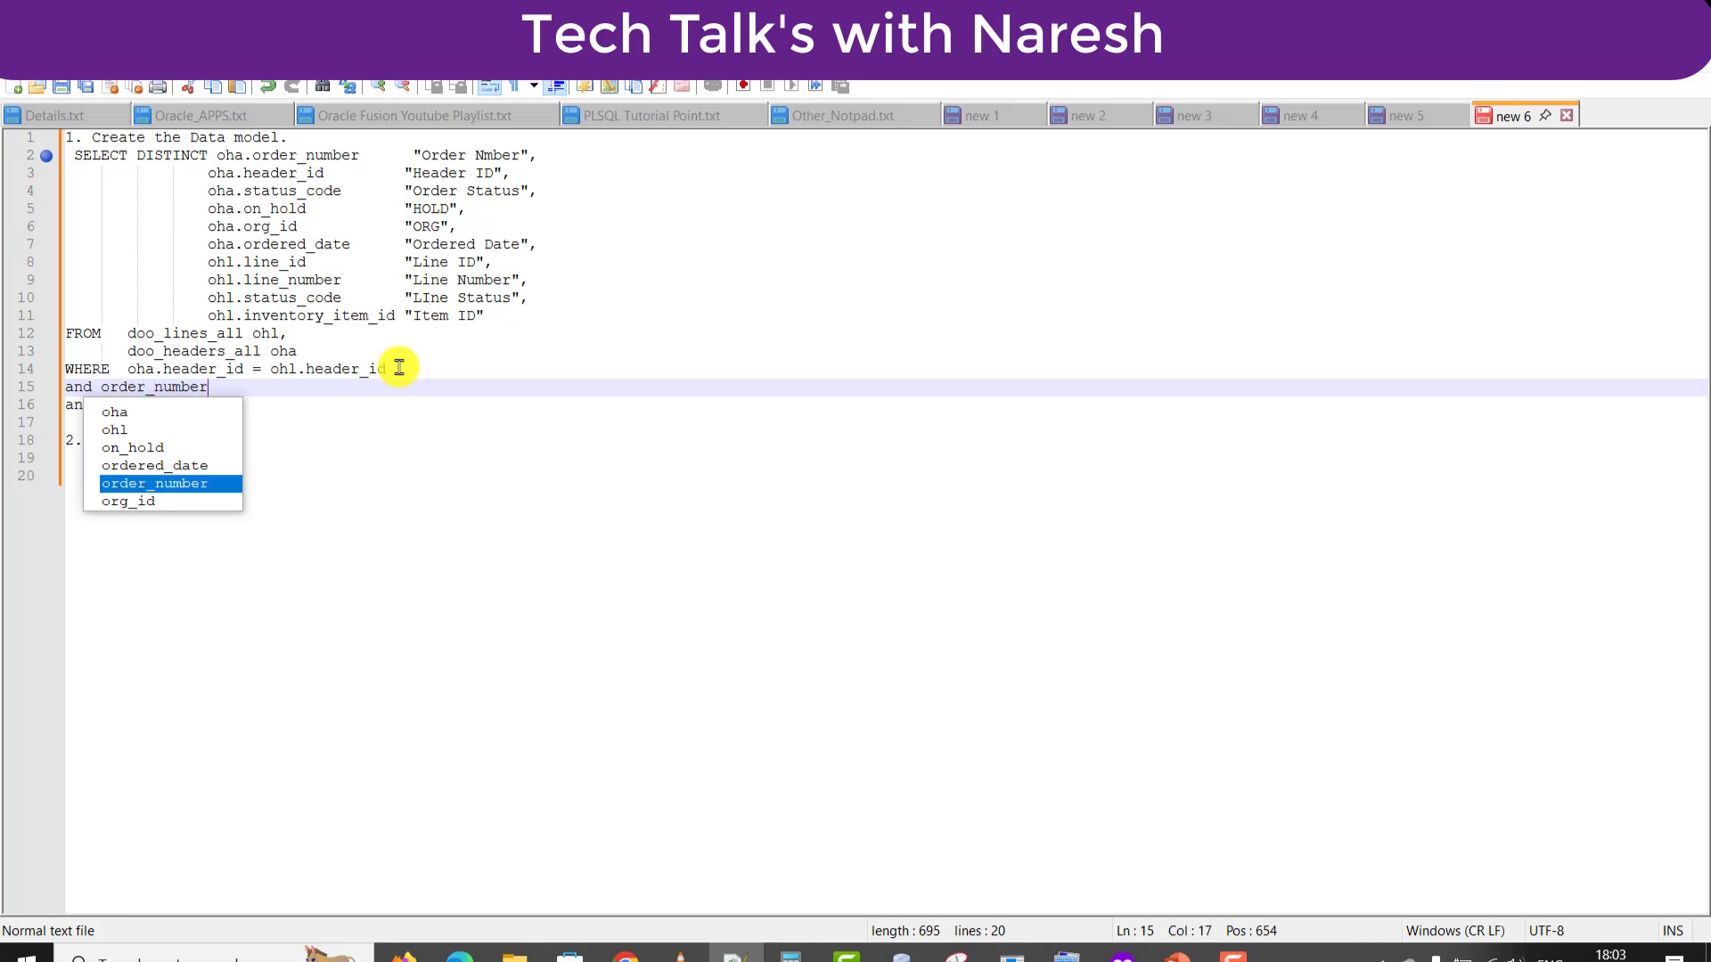
type("=2012")
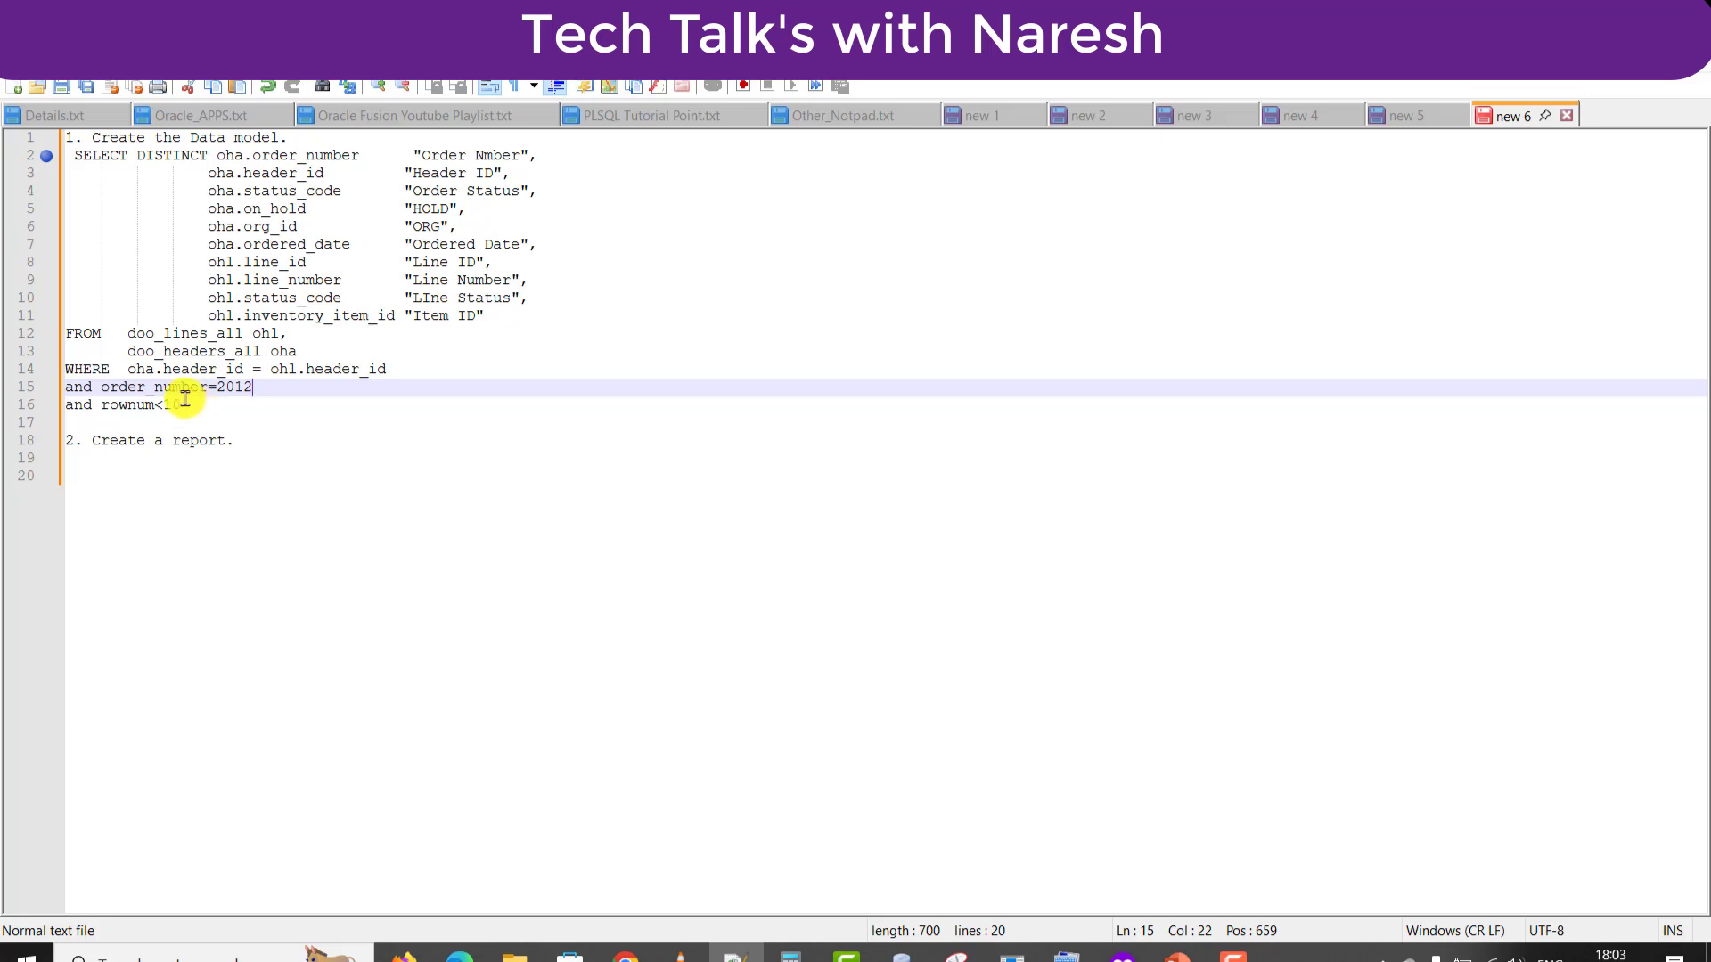
left_click(189, 403)
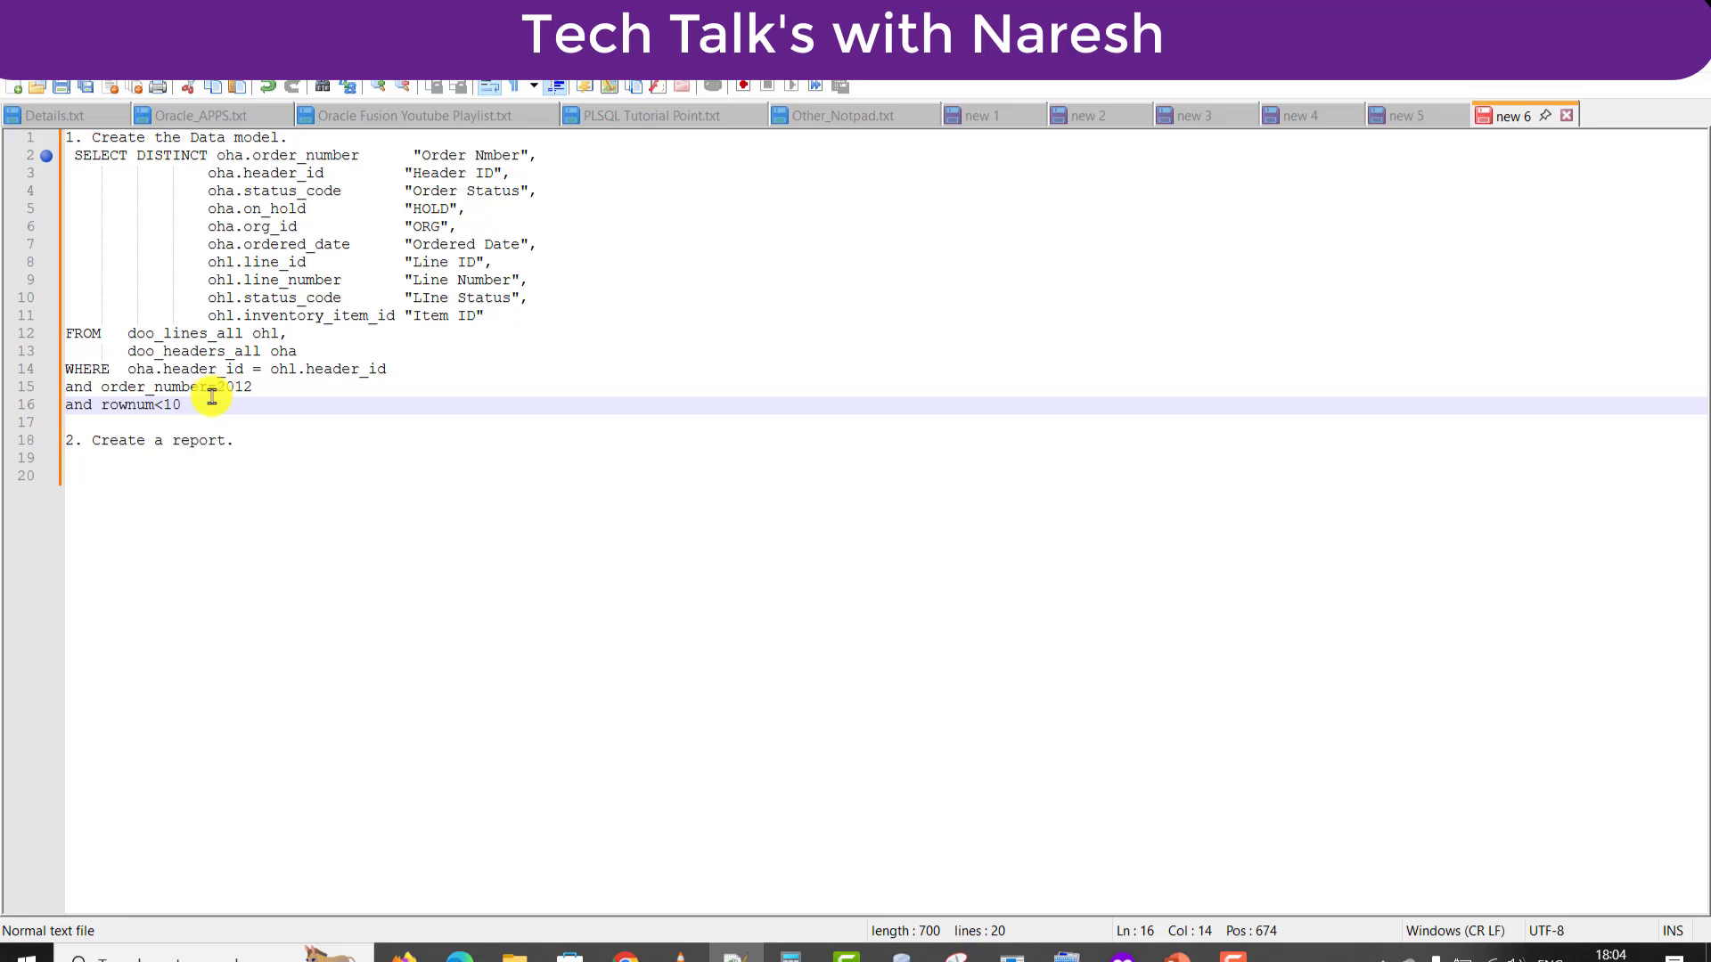
left_click_drag(189, 403, 79, 160)
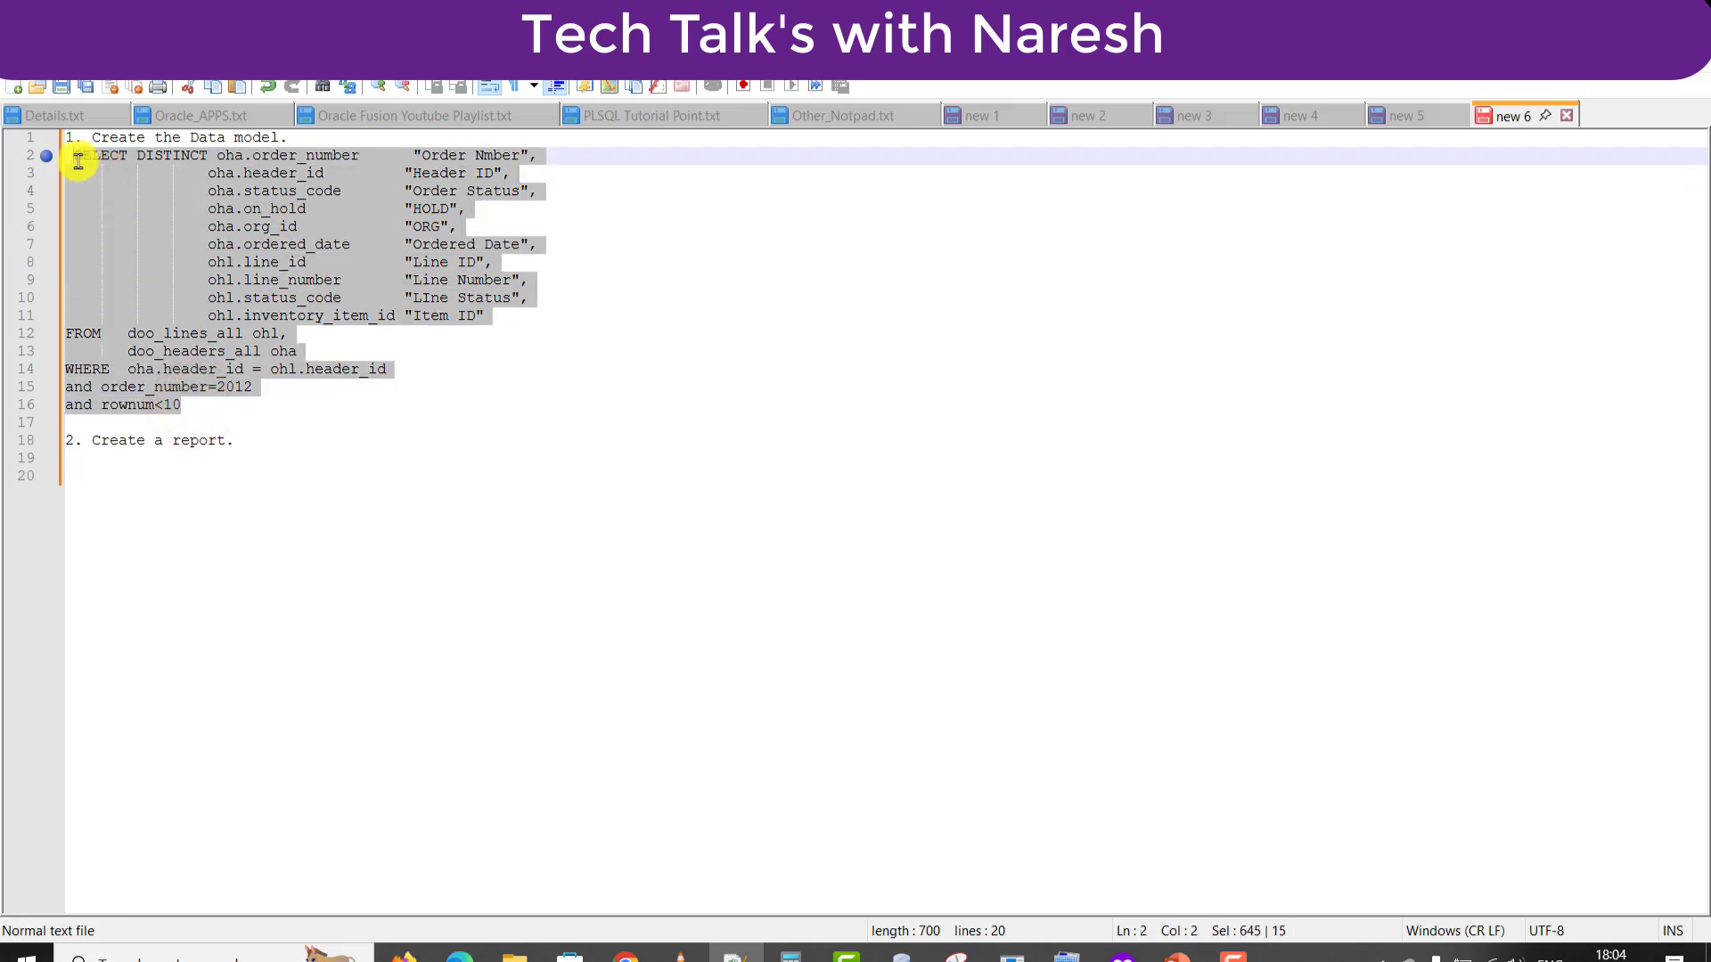
key("Right")
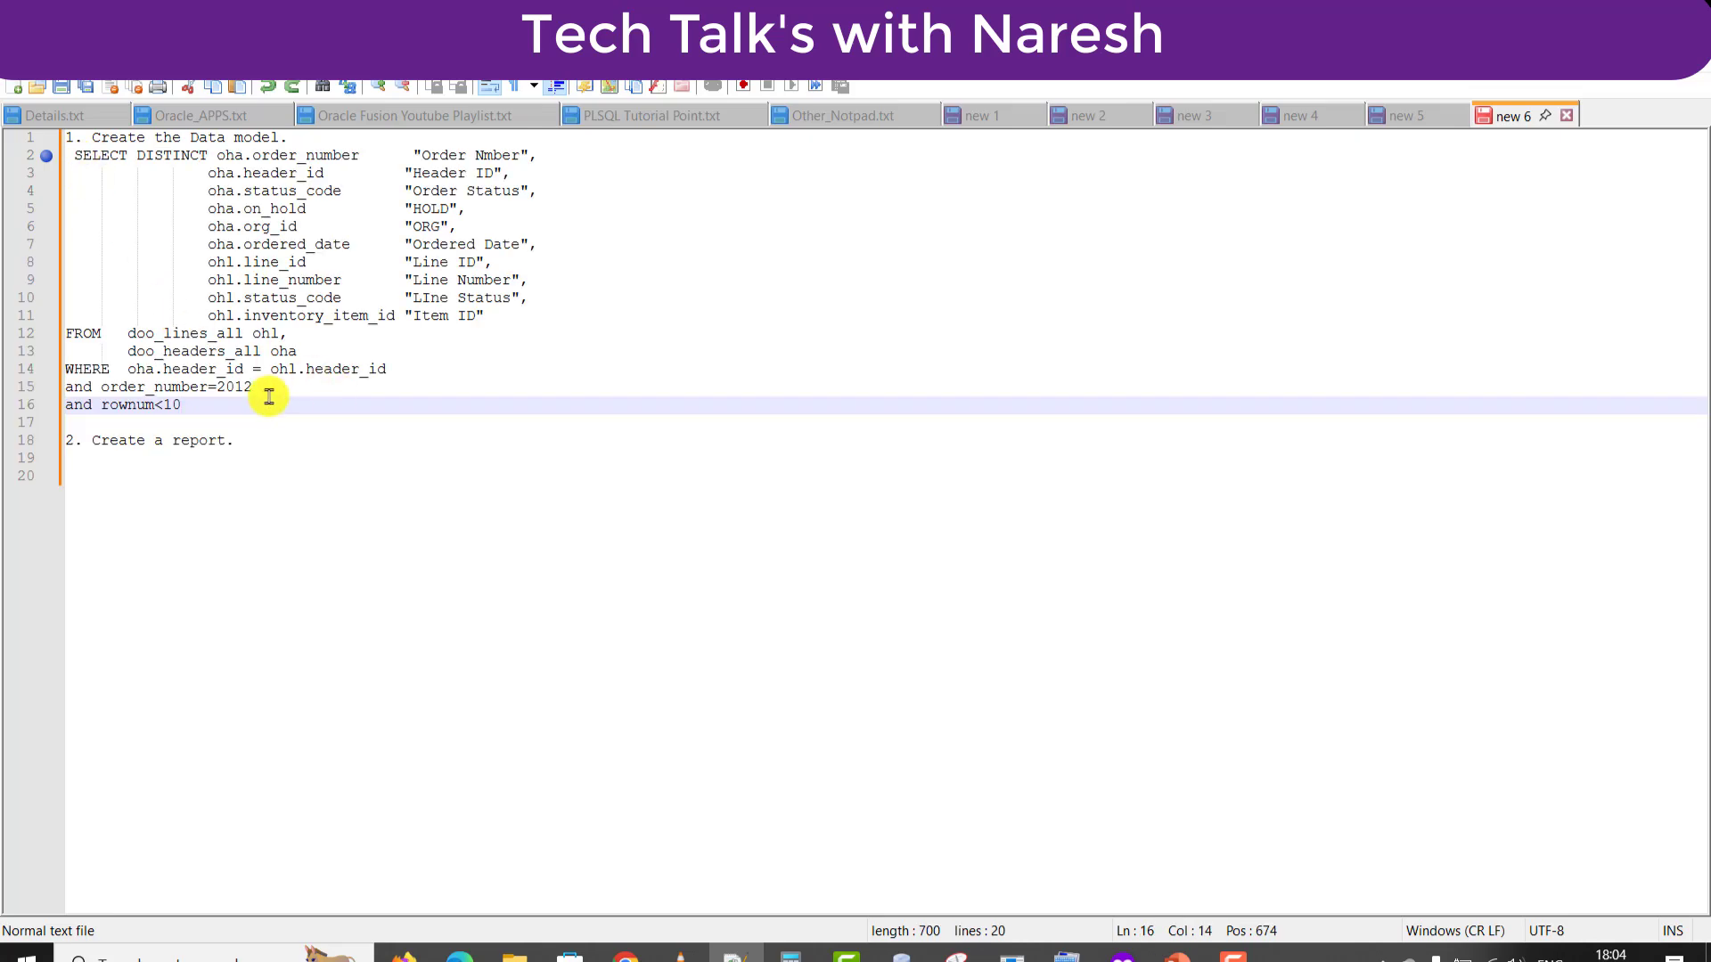
left_click_drag(267, 396, 59, 392)
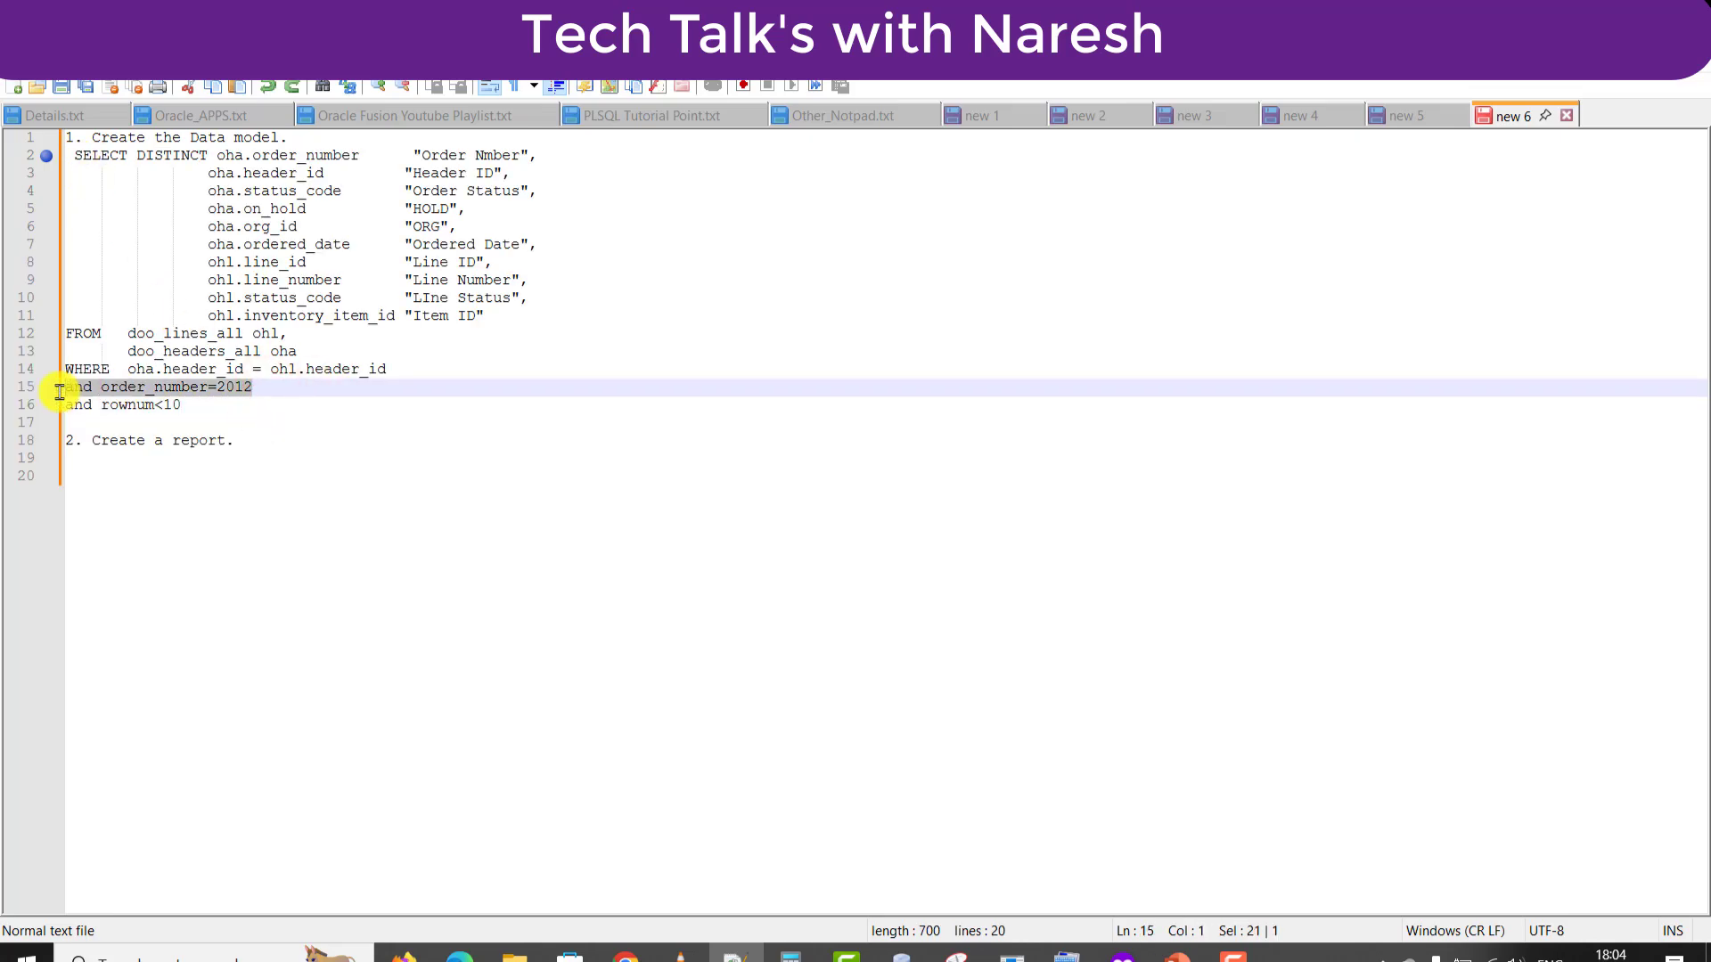
key("alt+Tab")
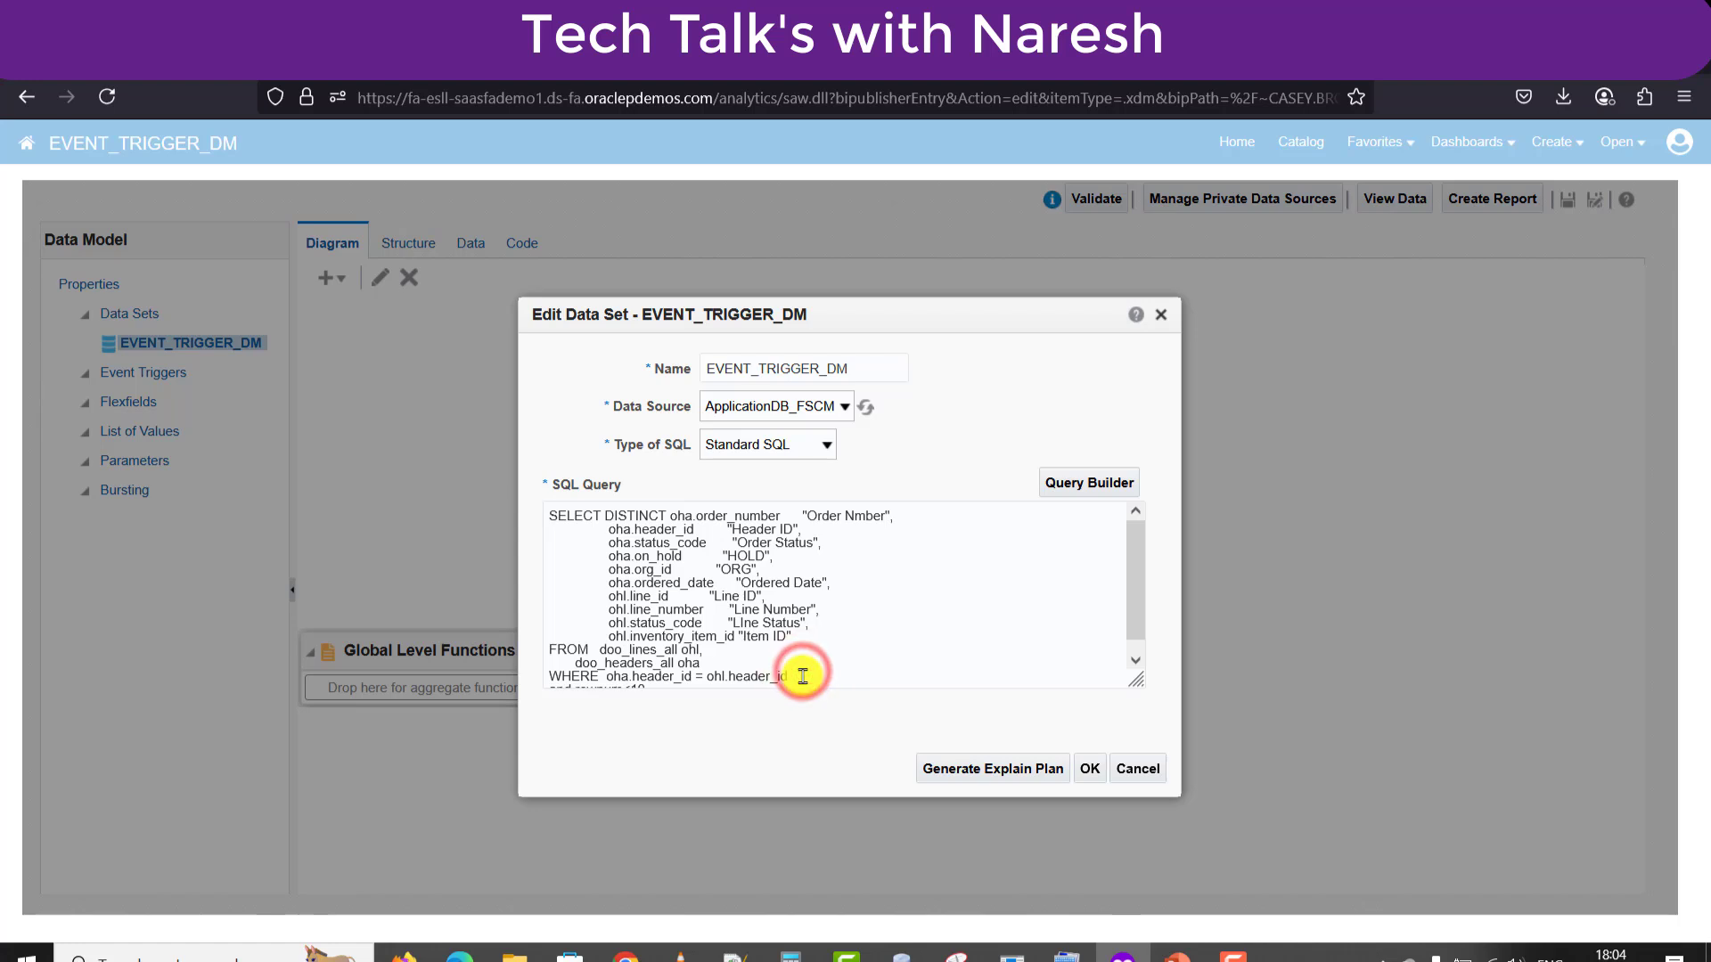
Paste the order_number=2012 filter into the data set's SQL query and confirm it.
left_click(802, 674)
key("Down")
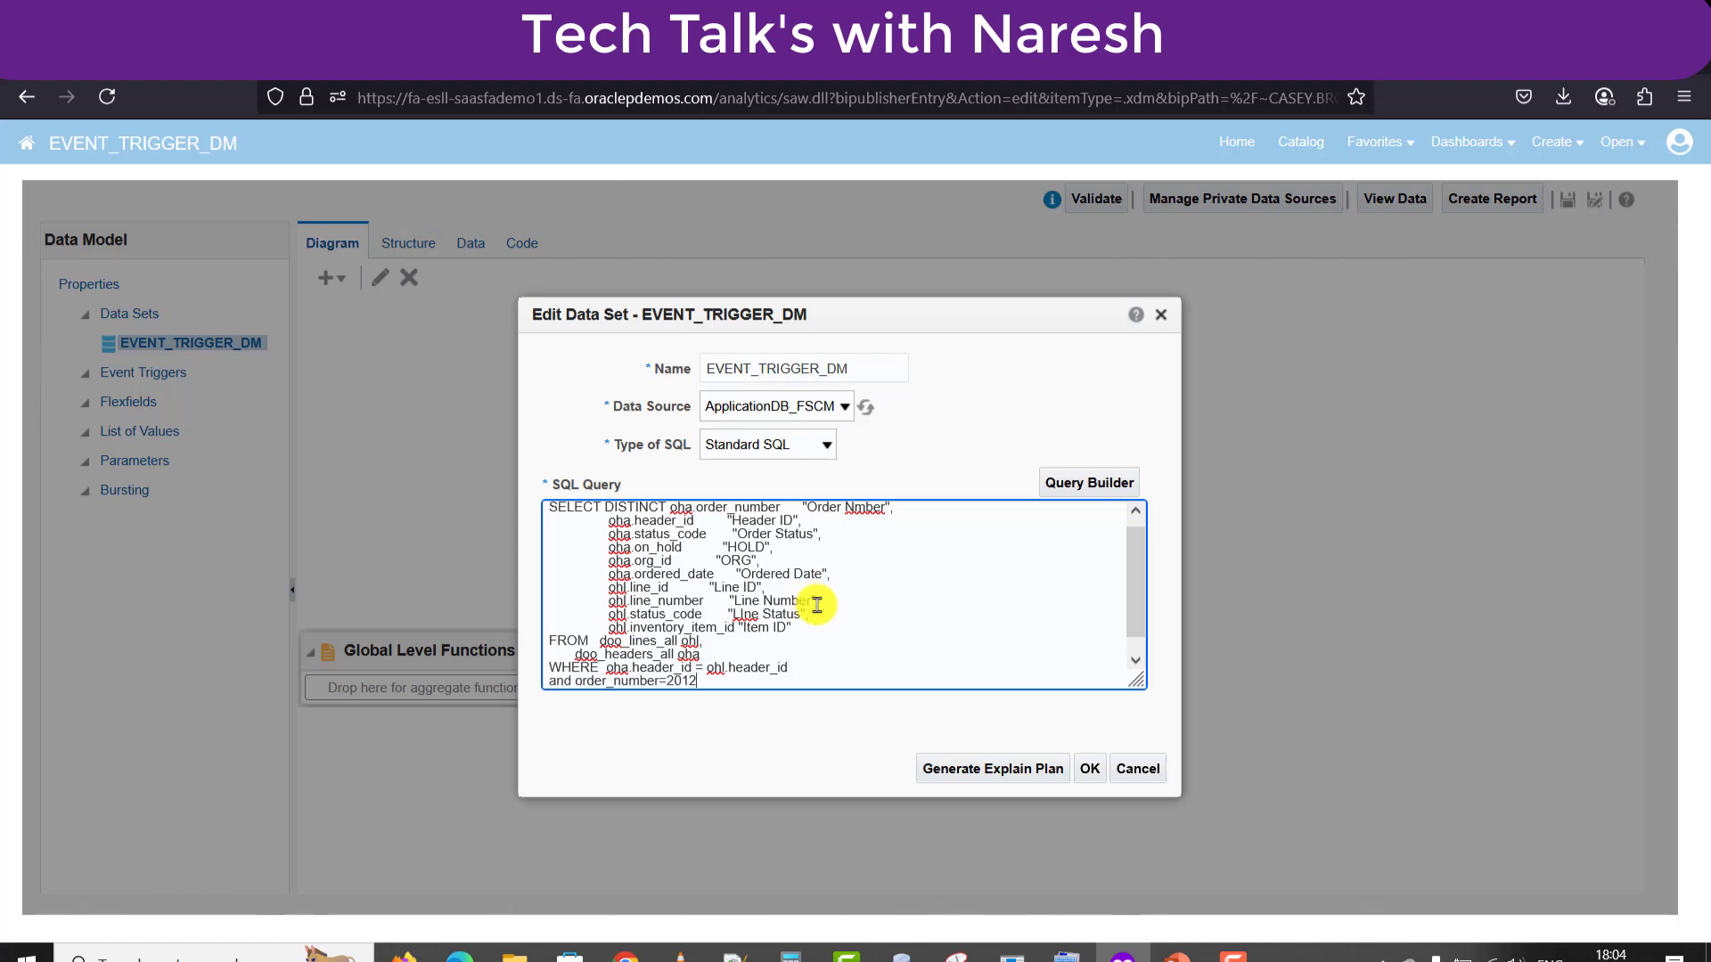
left_click(1090, 768)
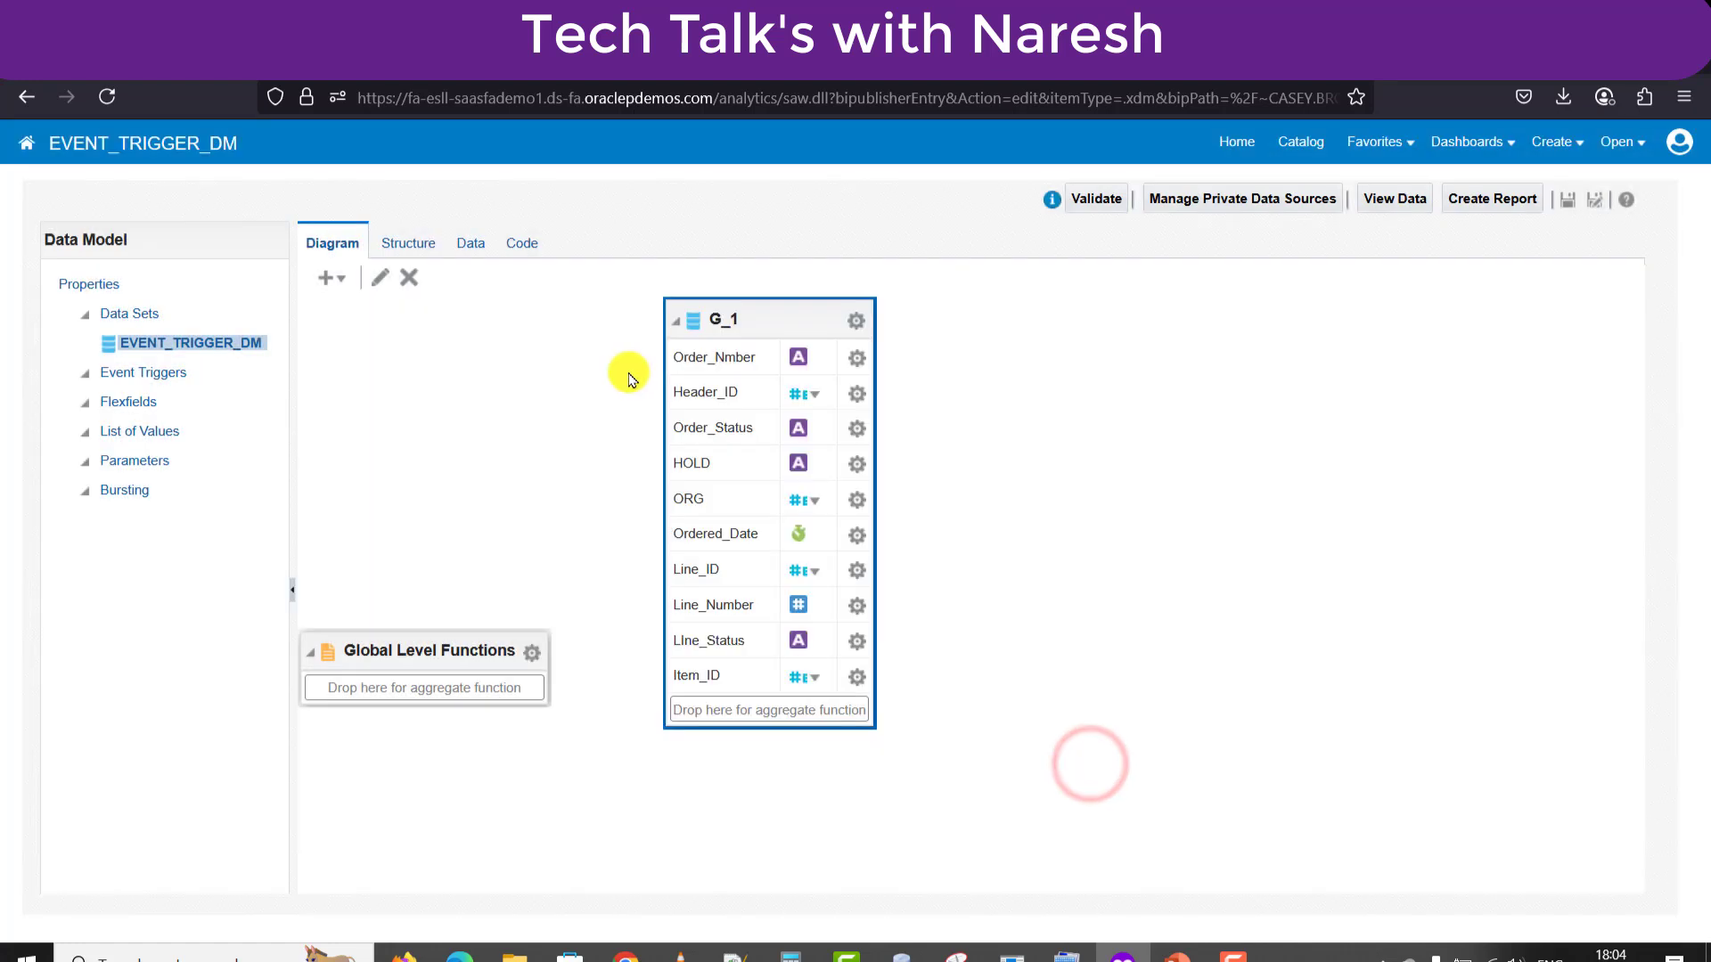
Preview the data set's output in Table View.
left_click(467, 243)
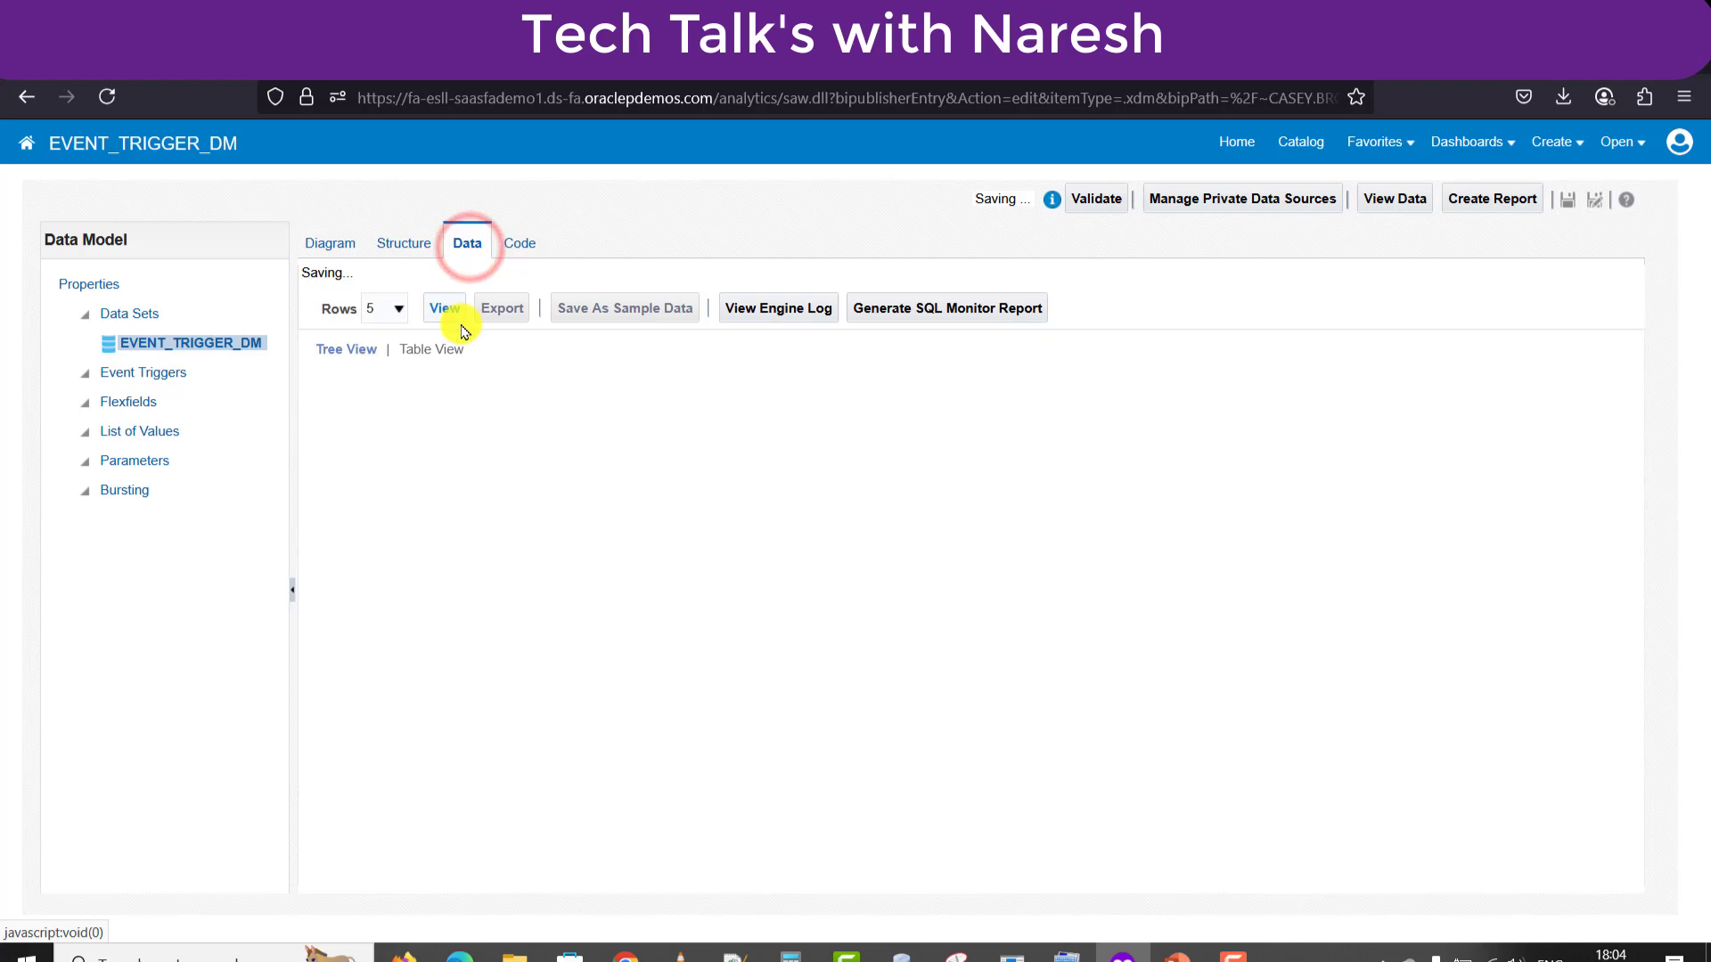
left_click(445, 294)
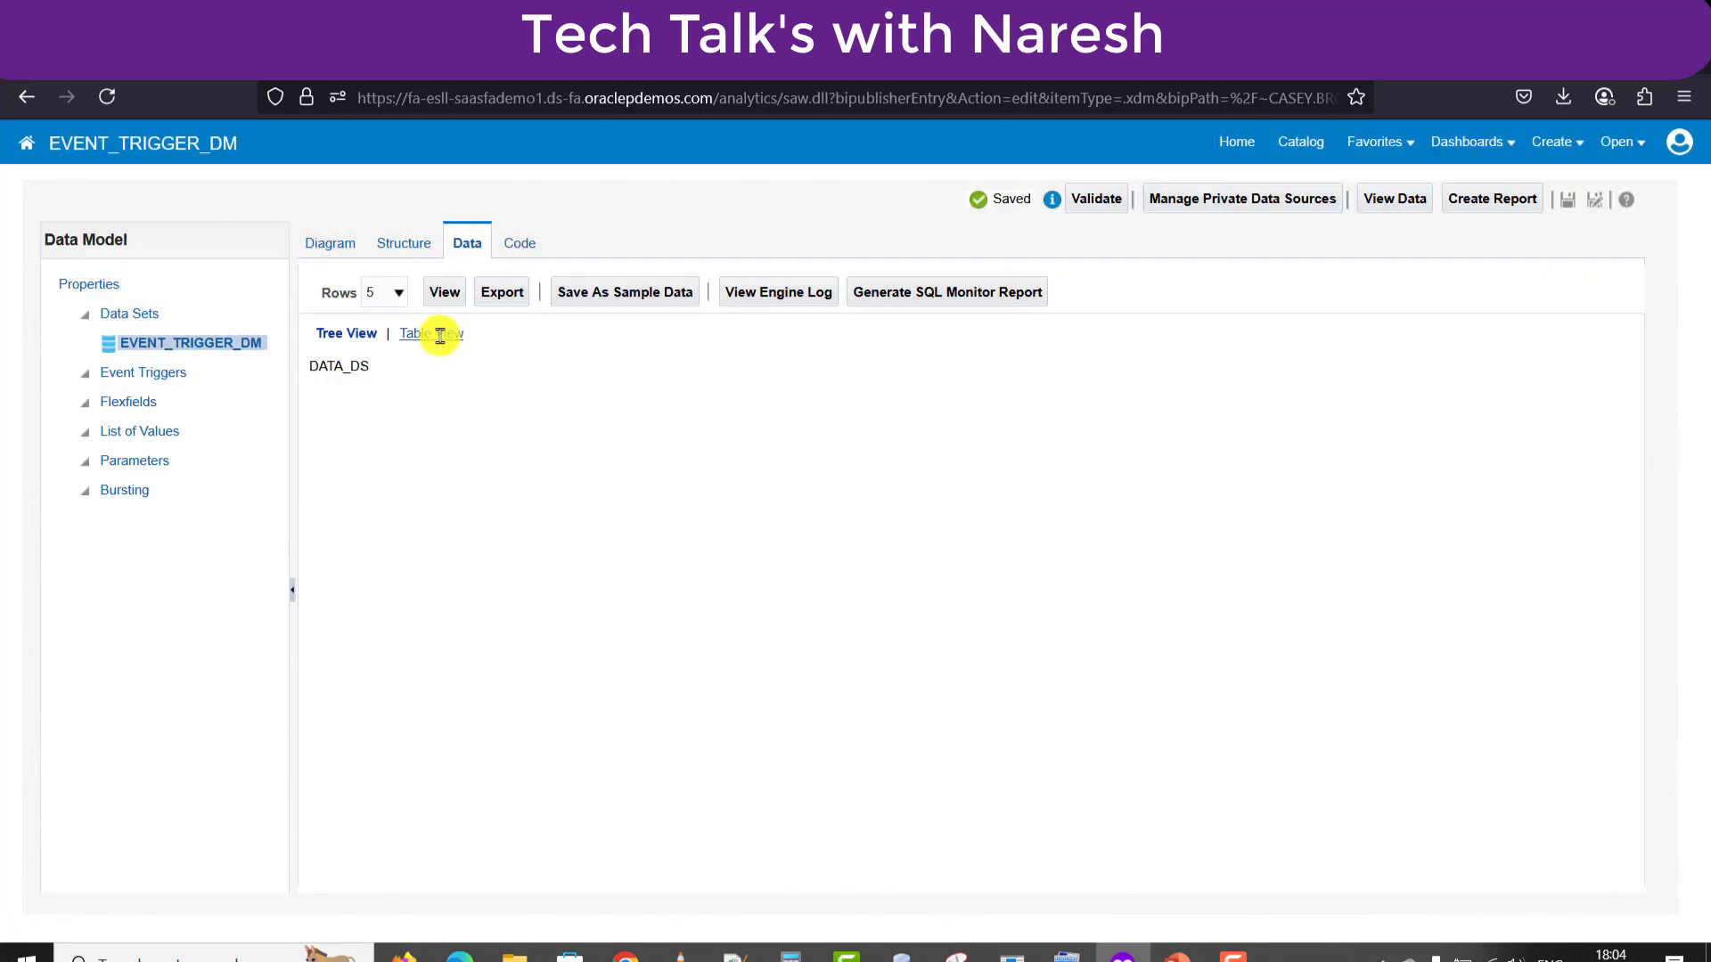
left_click(440, 336)
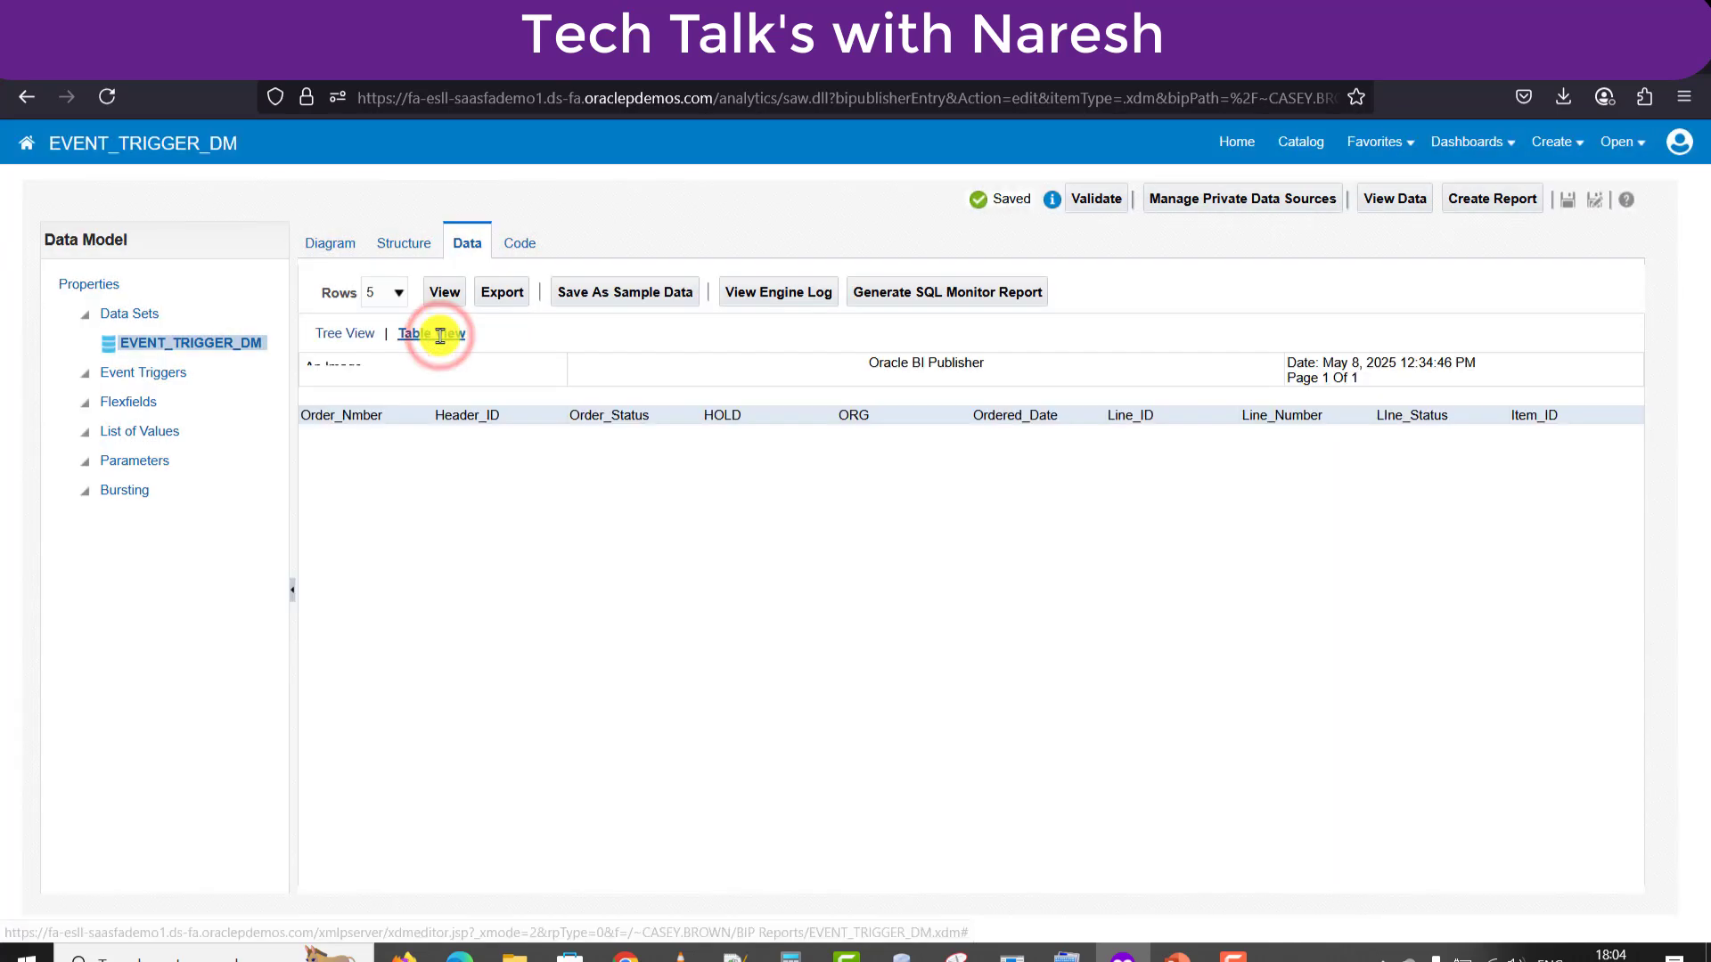
left_click(145, 374)
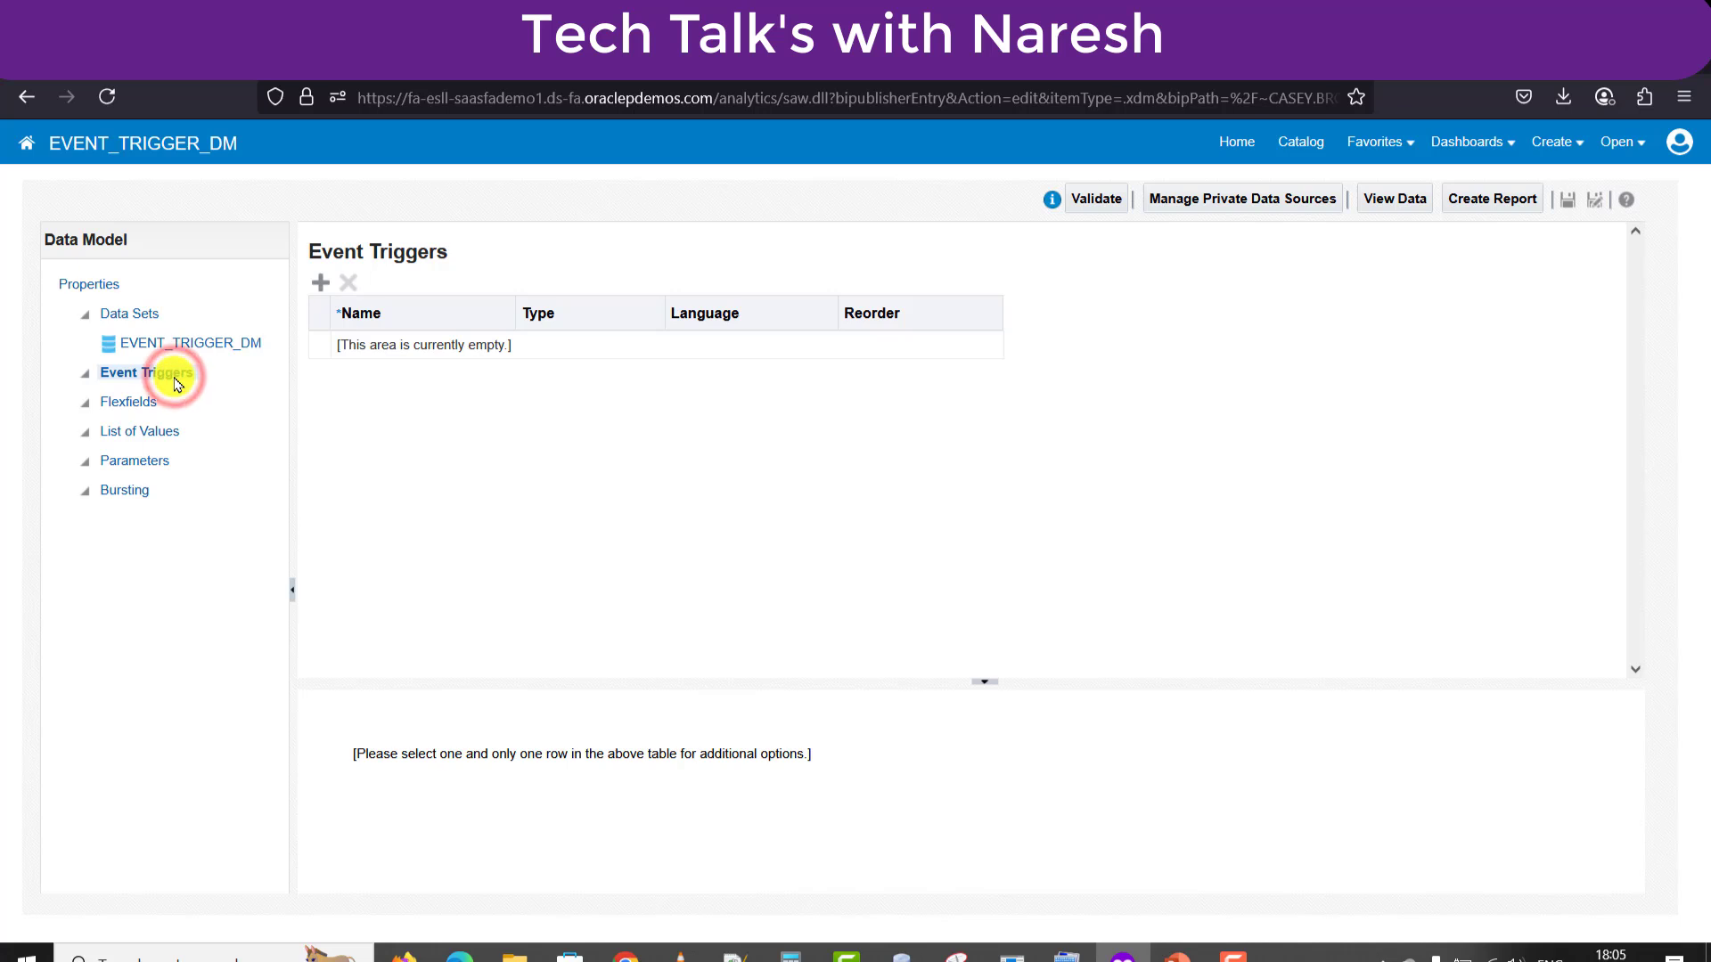
Add a new event trigger, rename it, and set its type to Schedule.
left_click(321, 282)
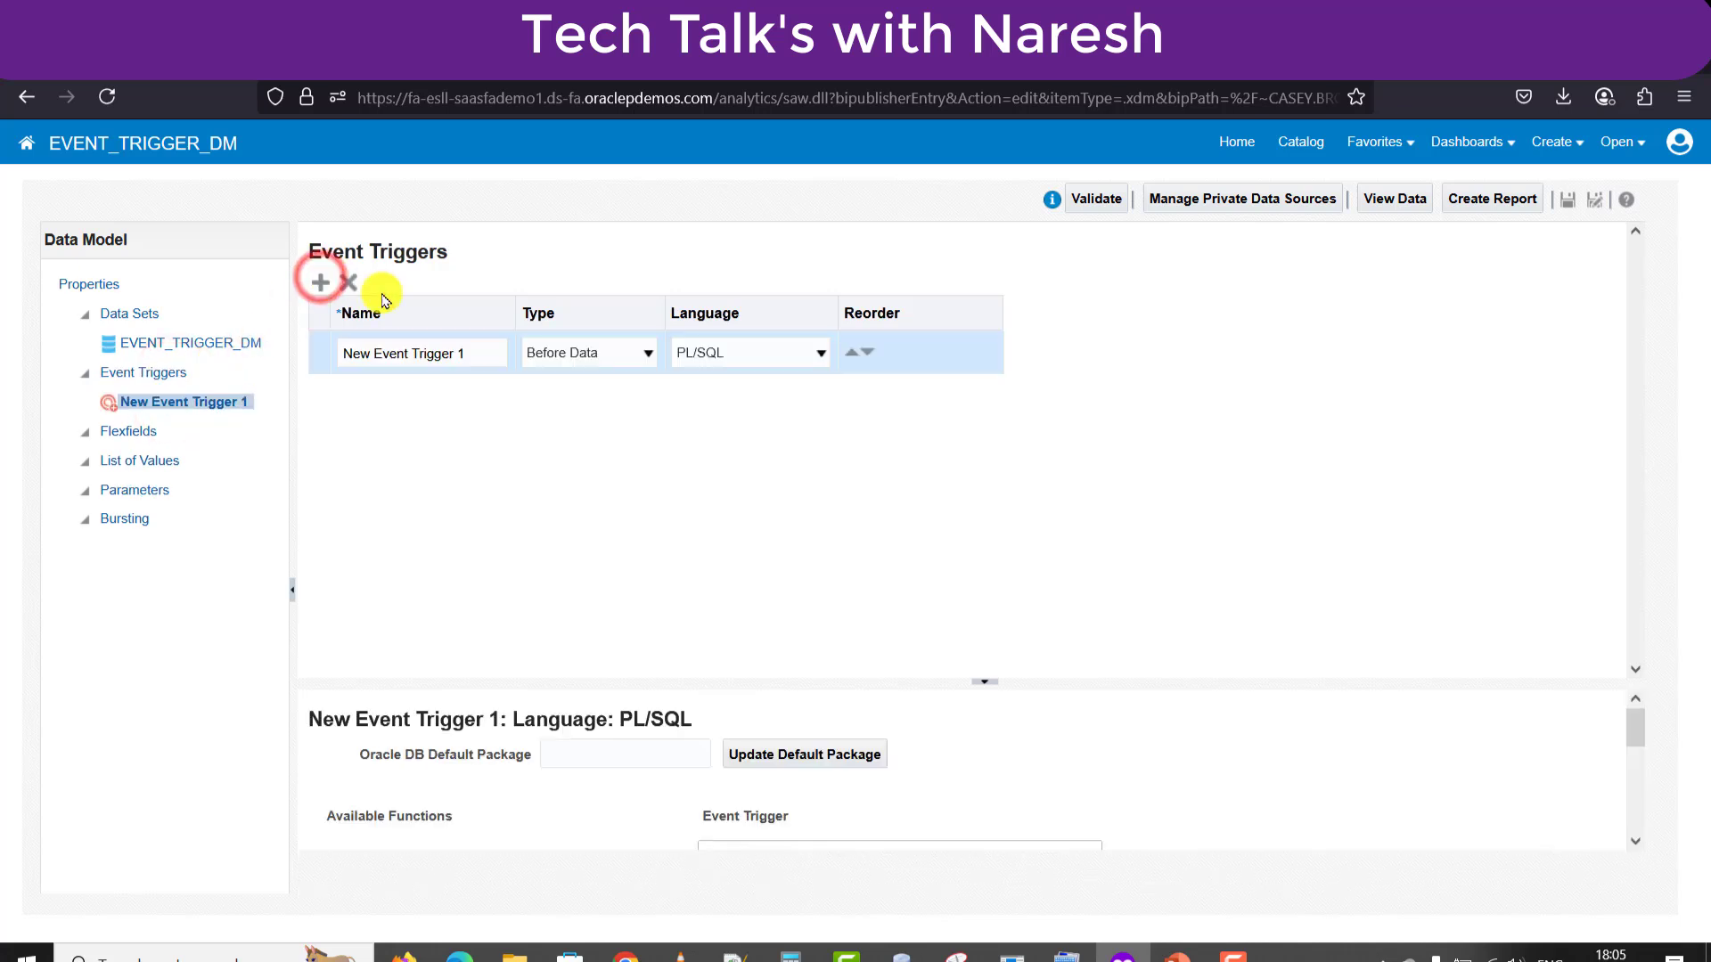
left_click(476, 354)
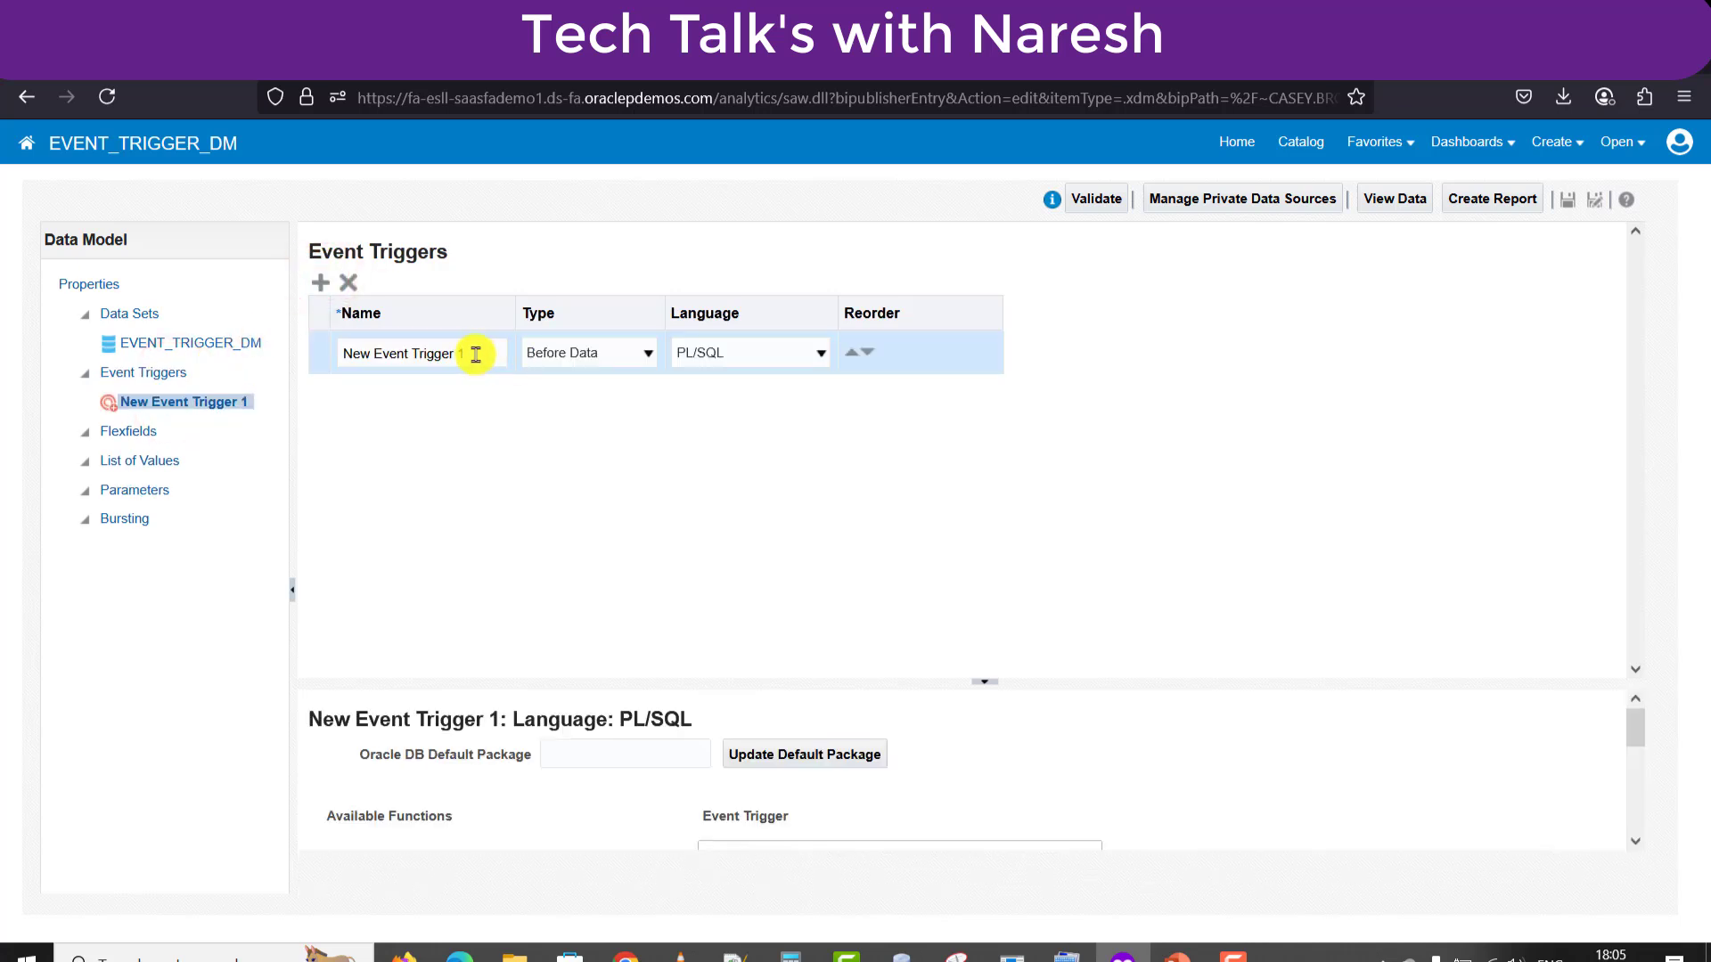
triple_click(475, 354)
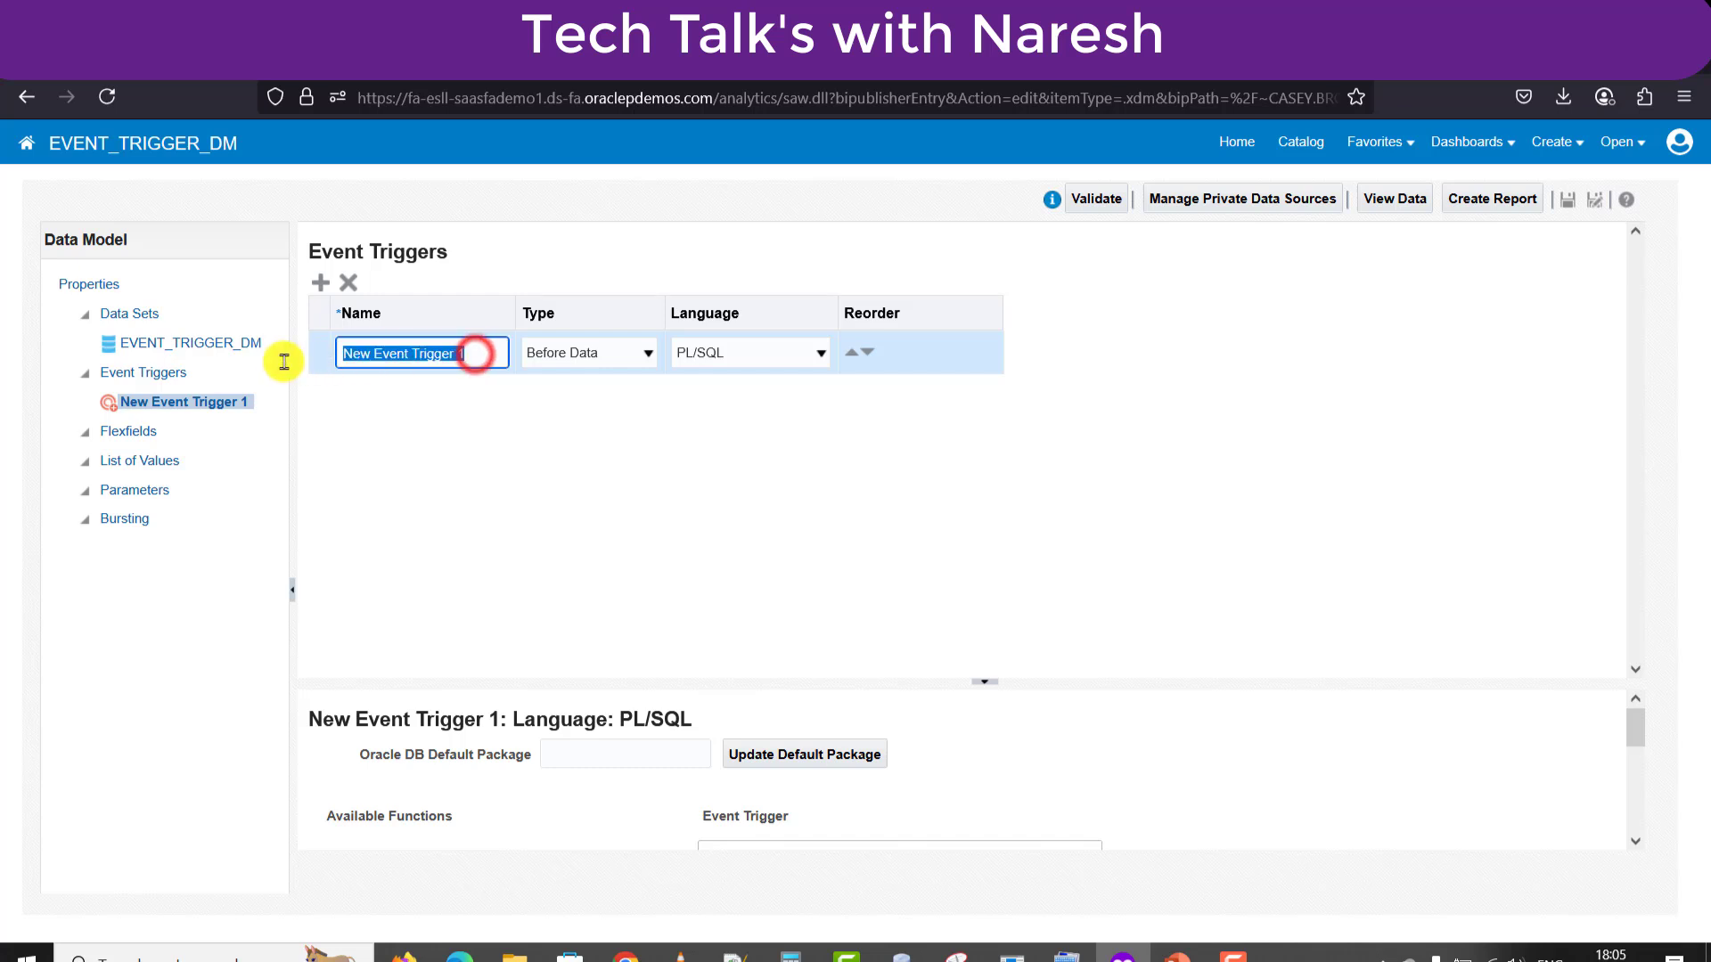
type("M Trigger")
key("ctrl+a")
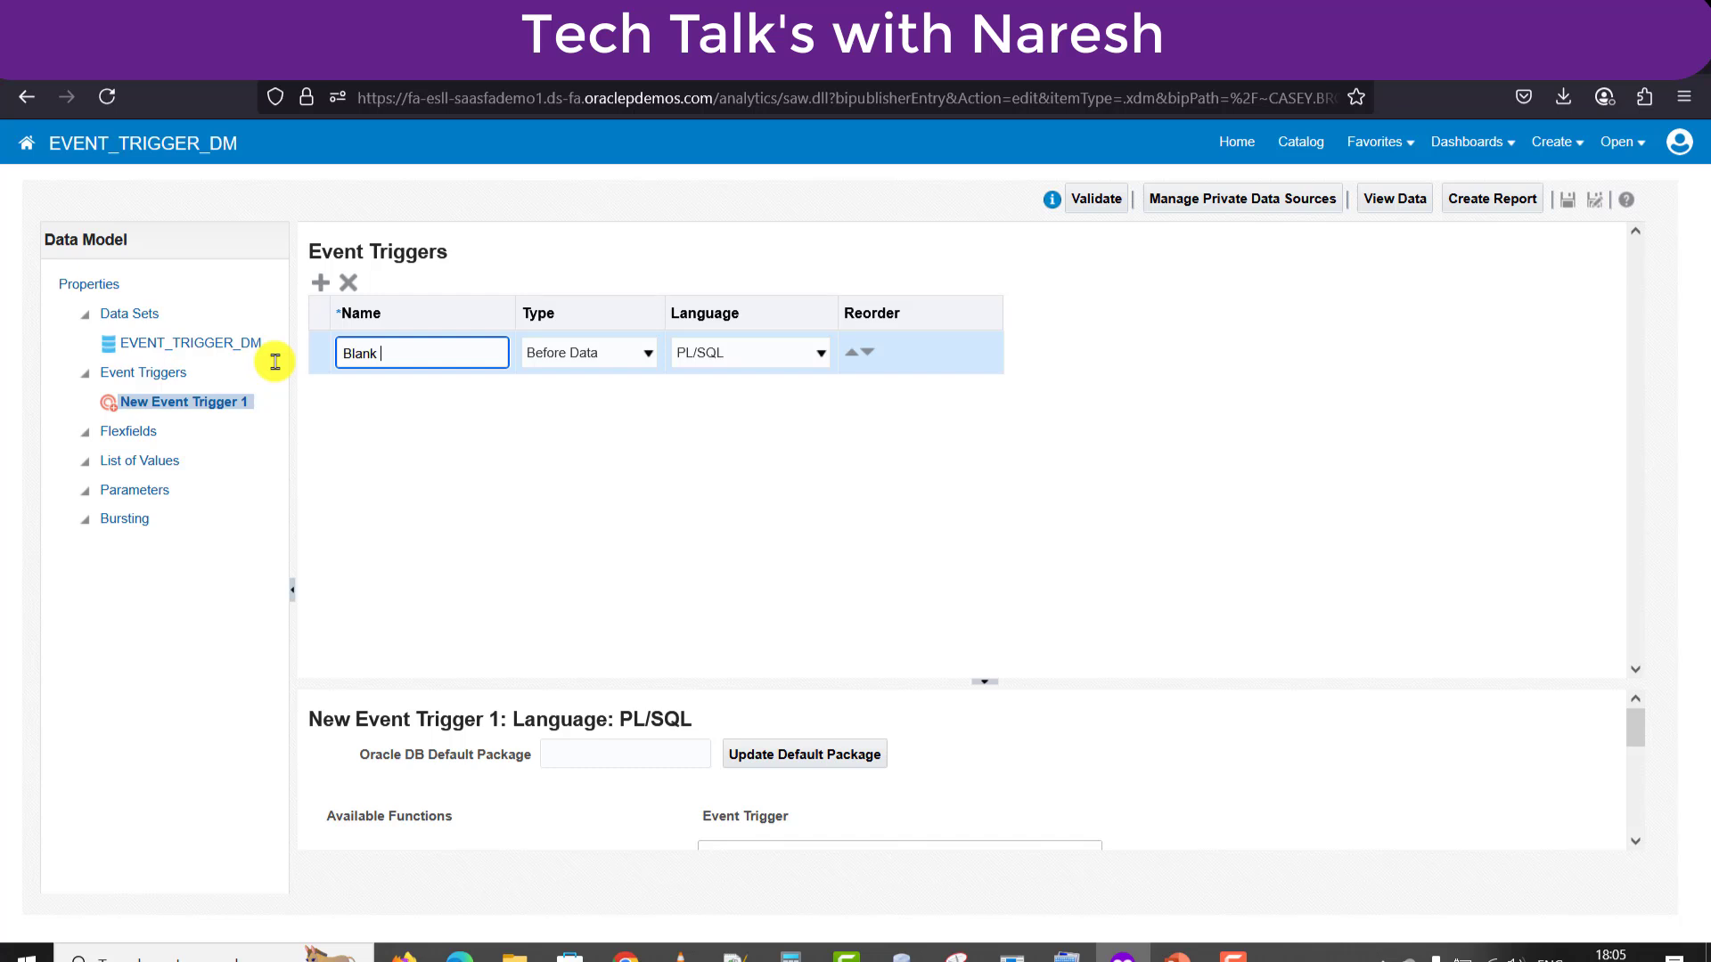
left_click(640, 357)
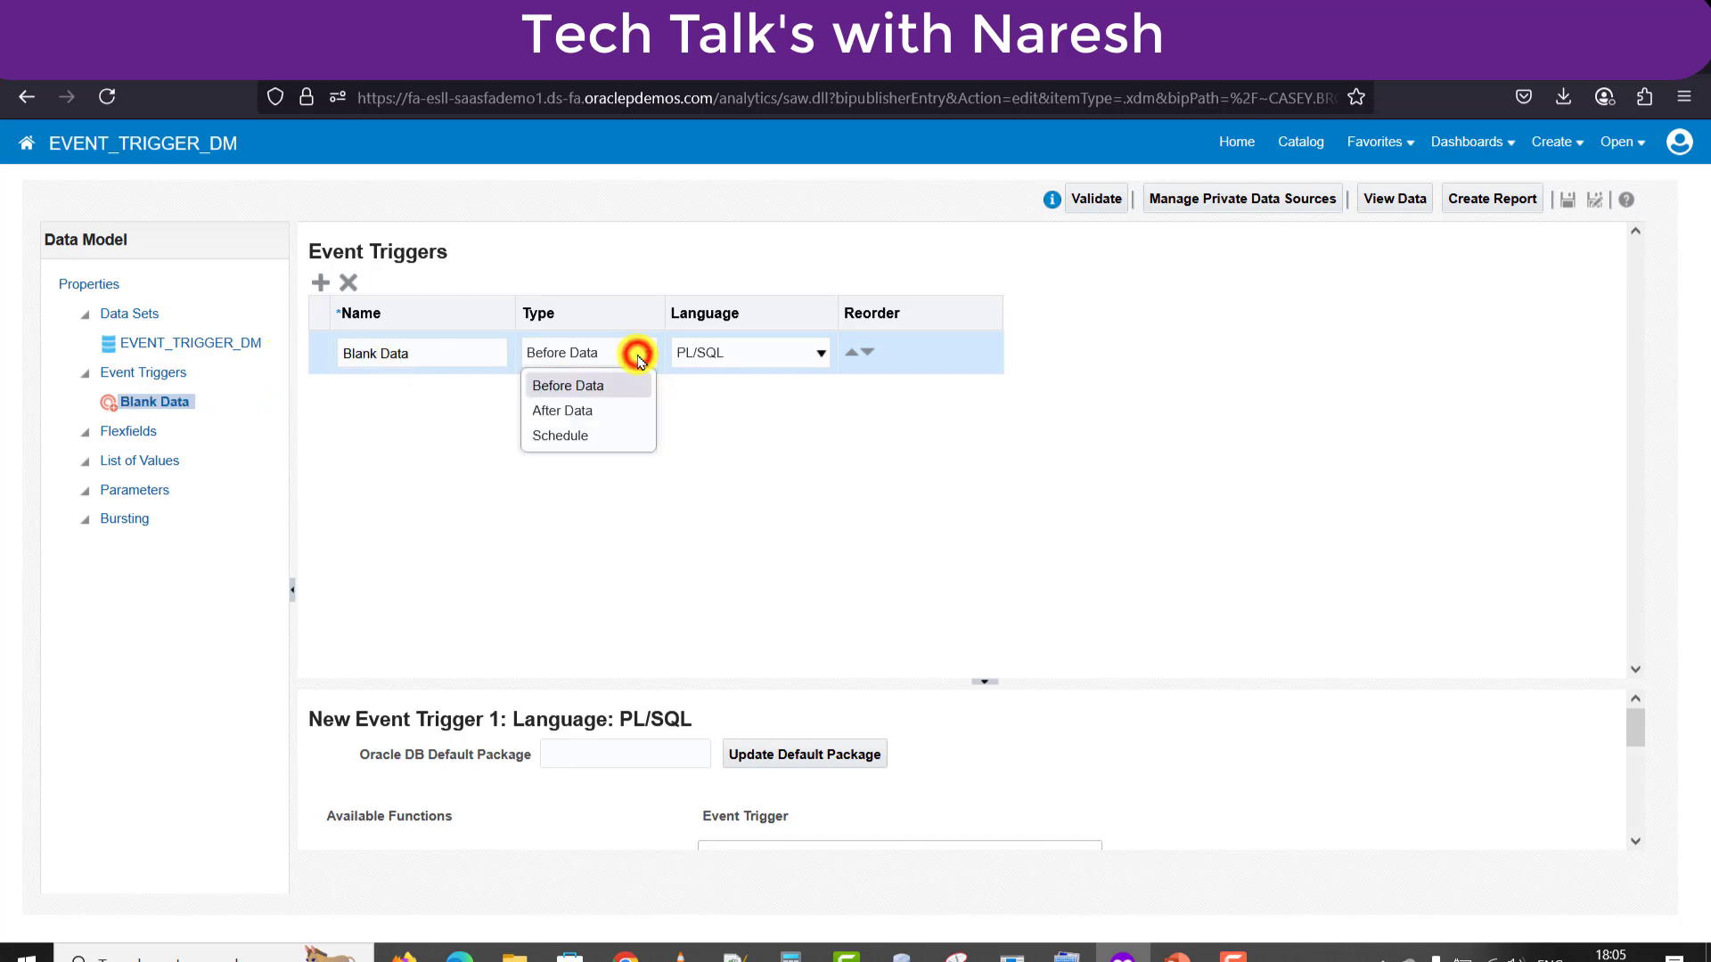
left_click(591, 439)
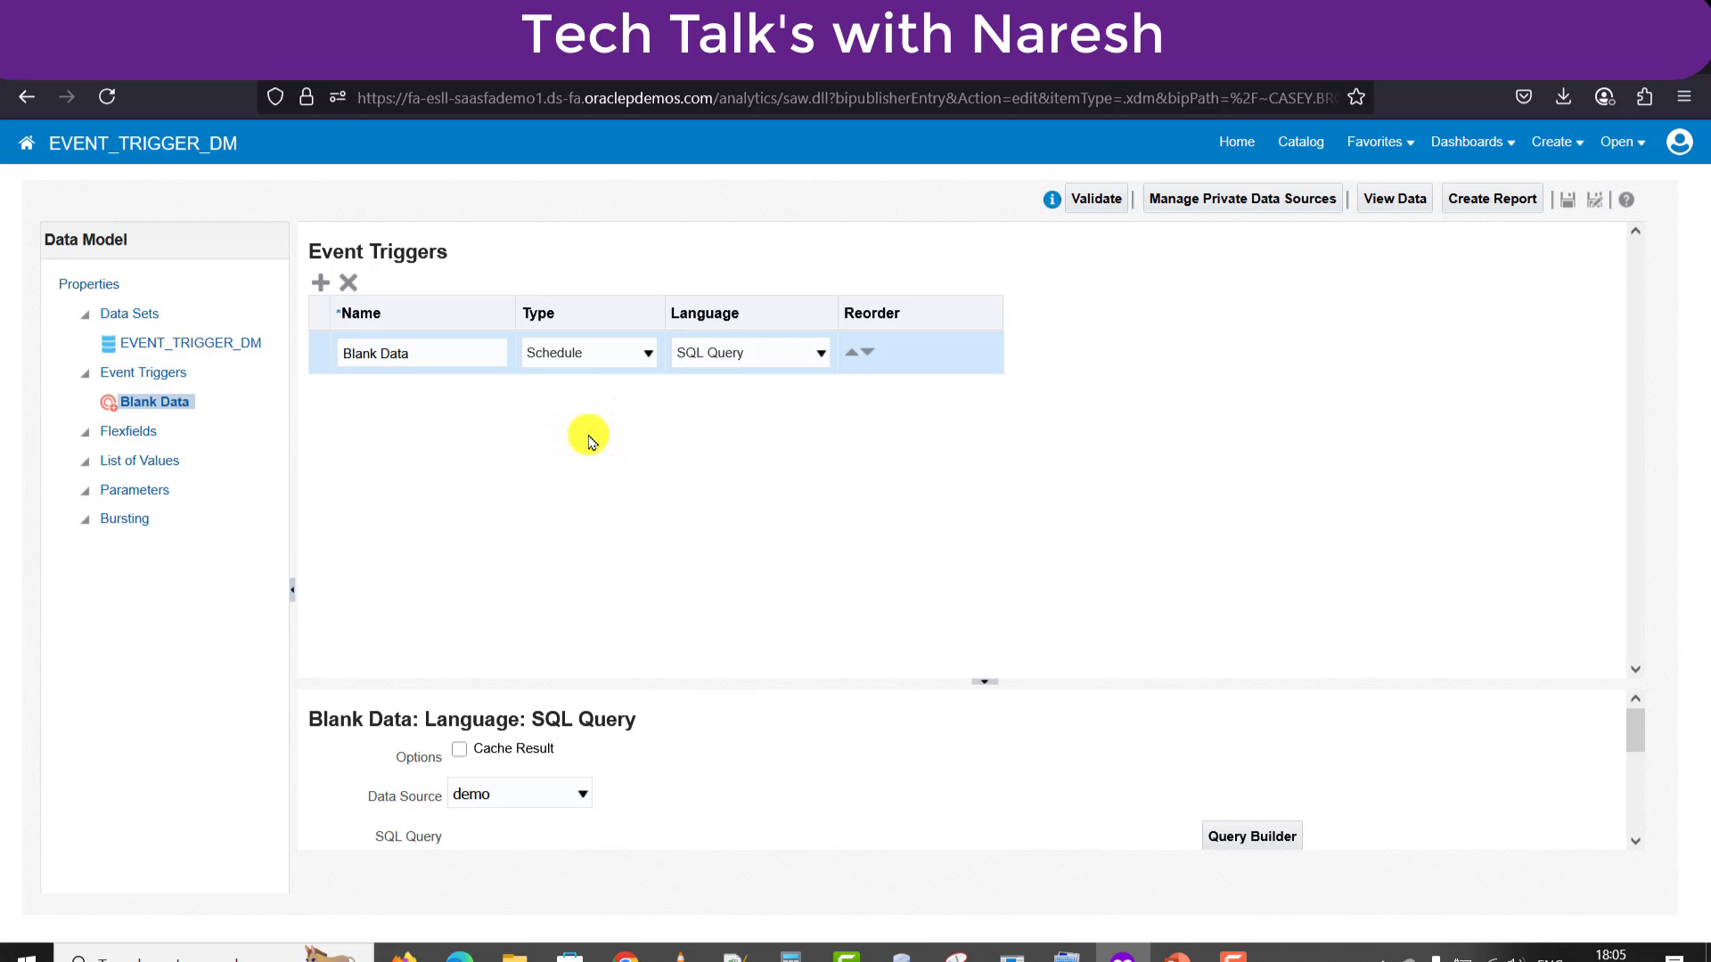
Enlarge the trigger's SQL panel and choose ApplicationDB_FSCM as its data source.
left_click_drag(1067, 683, 1022, 506)
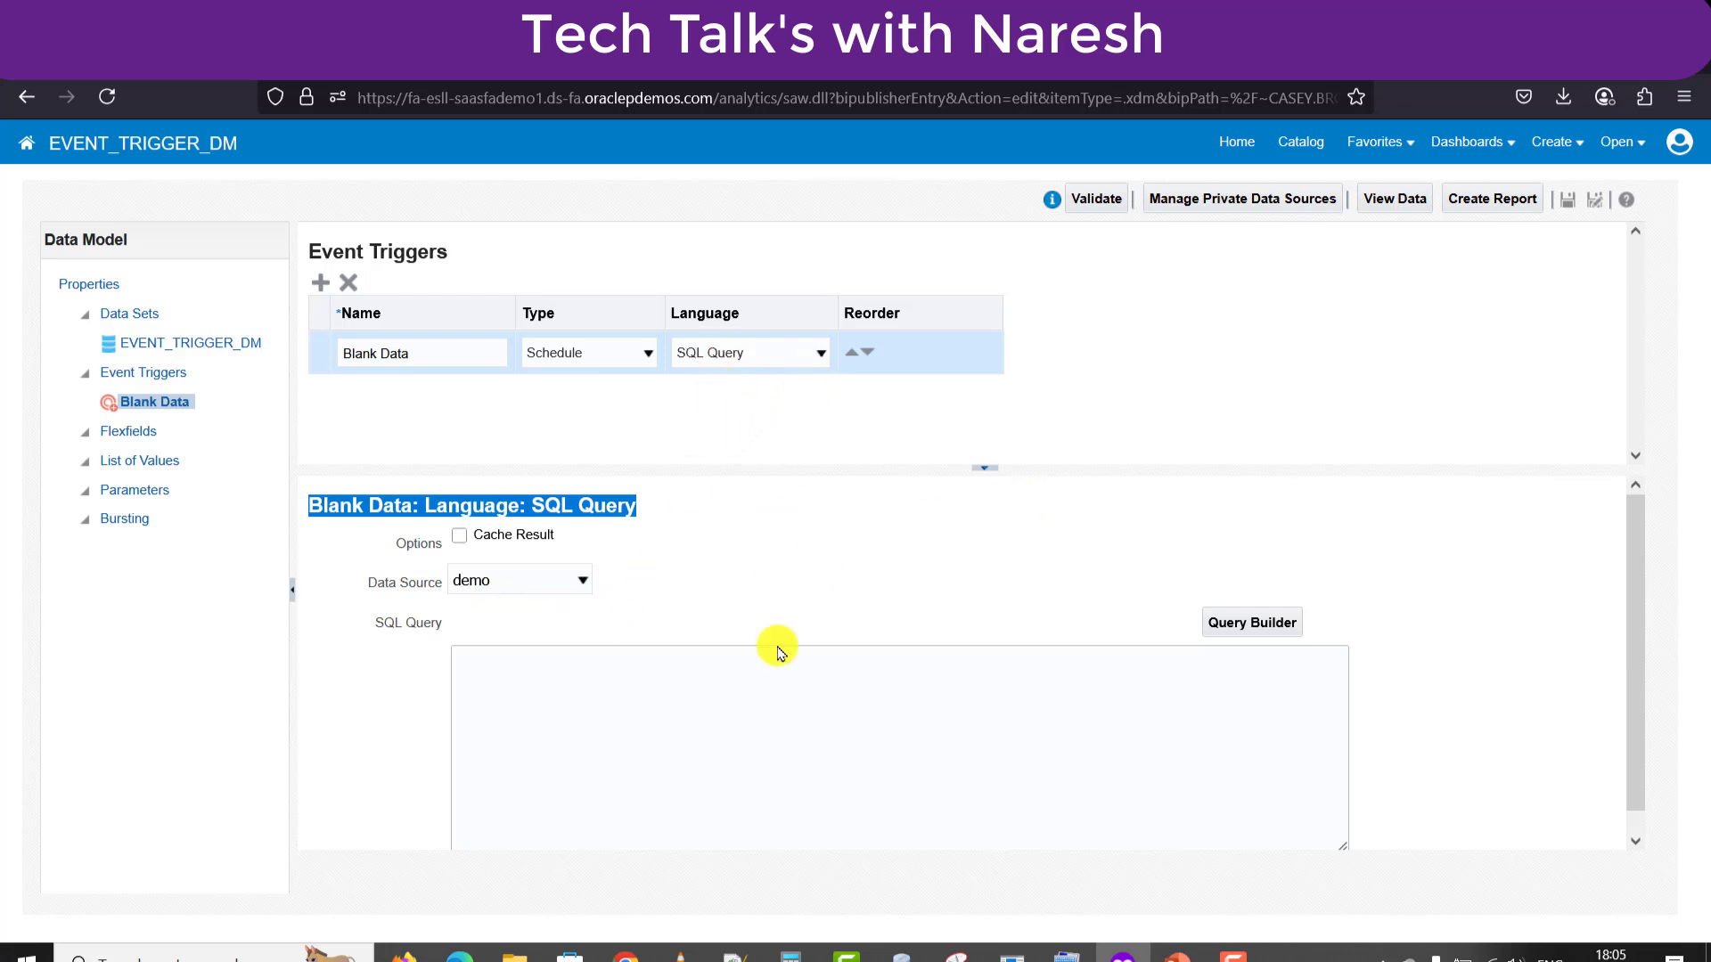
left_click(781, 781)
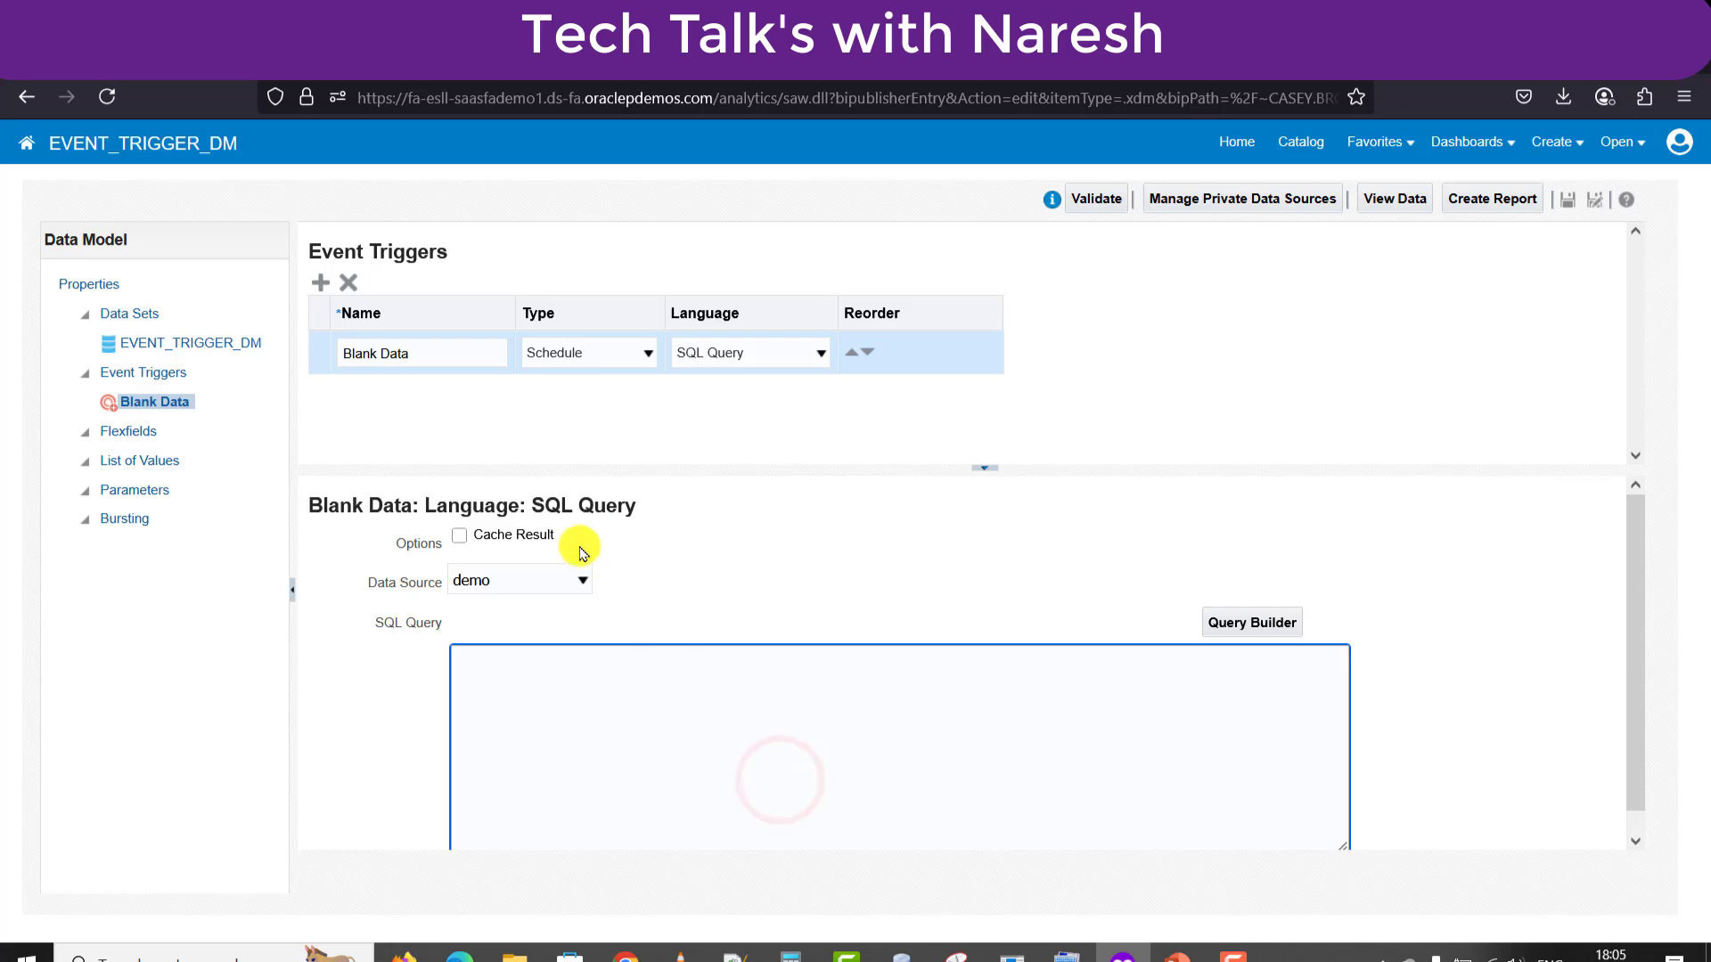
left_click(581, 580)
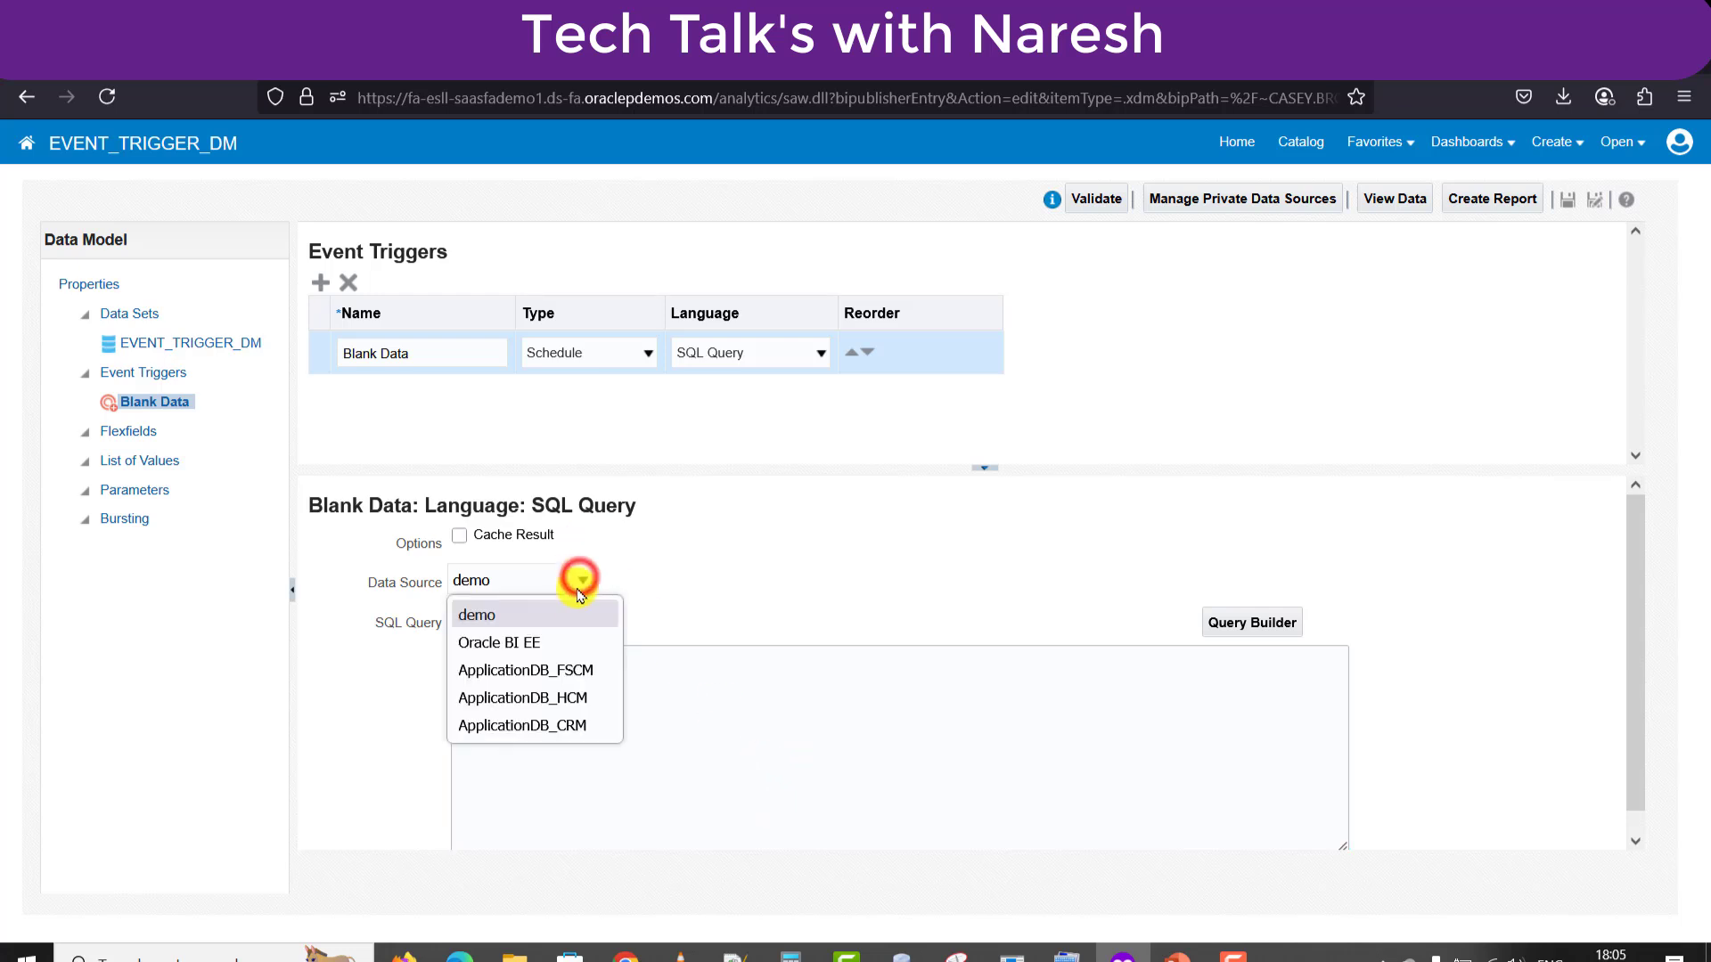
left_click(552, 672)
left_click(546, 674)
Paste the filtered order query from Notepad++ into the trigger and replace its column list with 1.
key("alt+Tab")
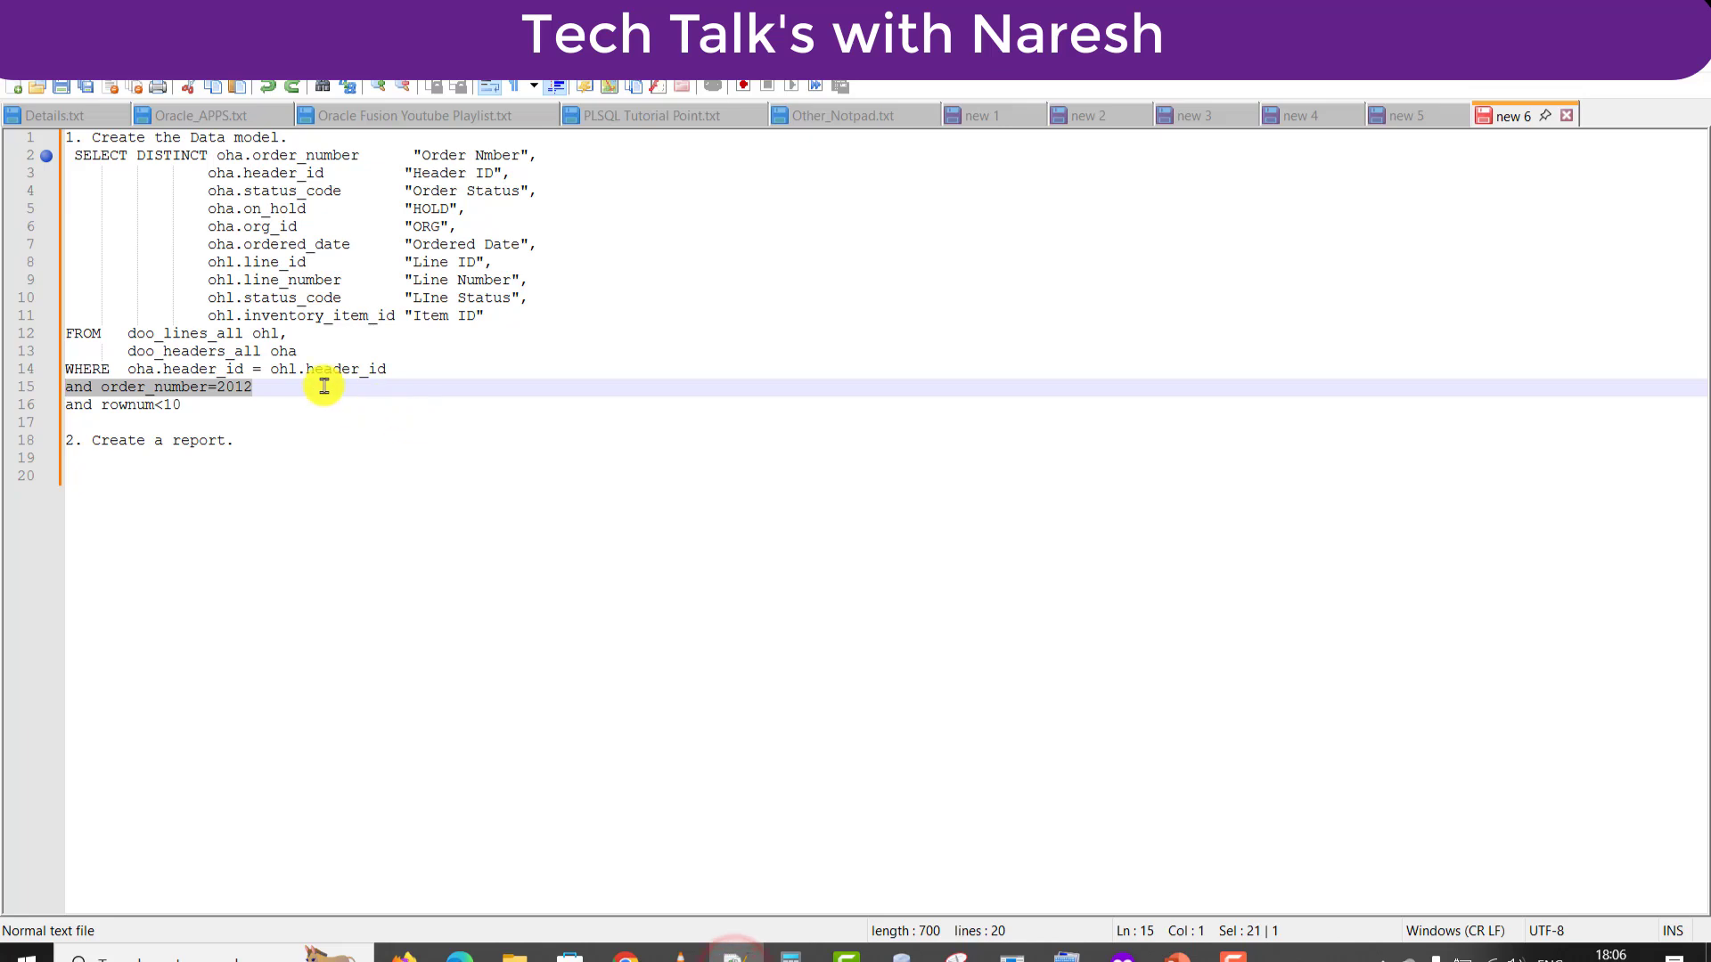
left_click(268, 386)
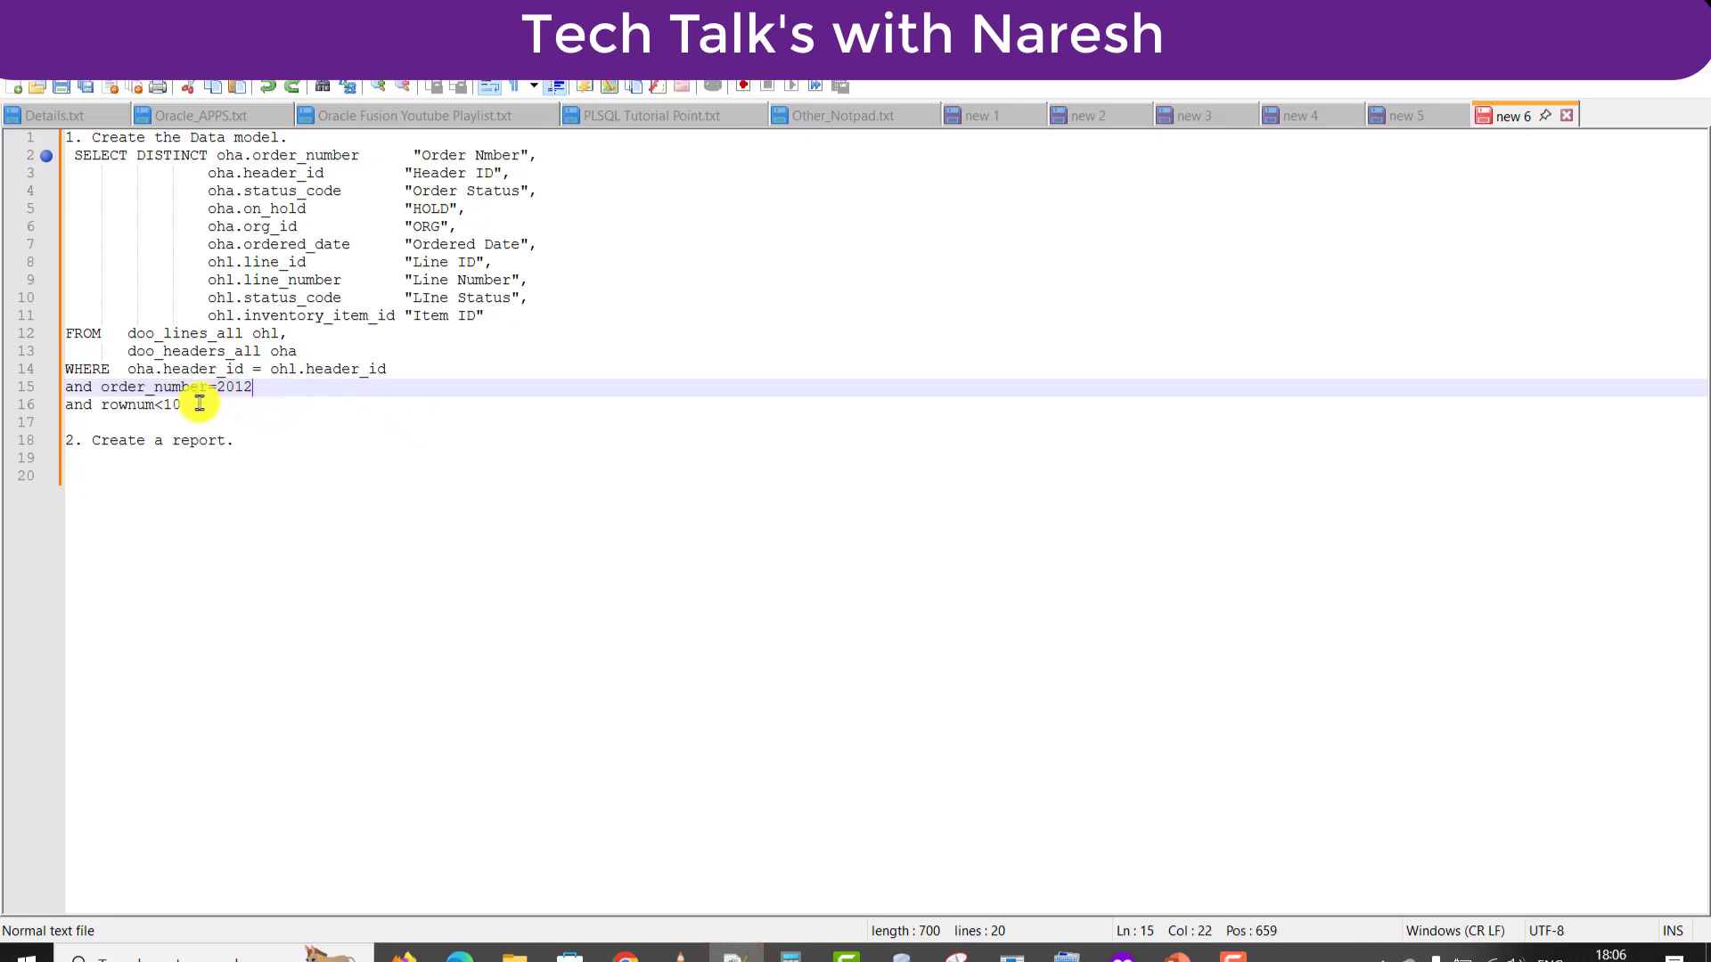
left_click_drag(196, 403, 80, 161)
key("ctrl+c")
key("alt+Tab")
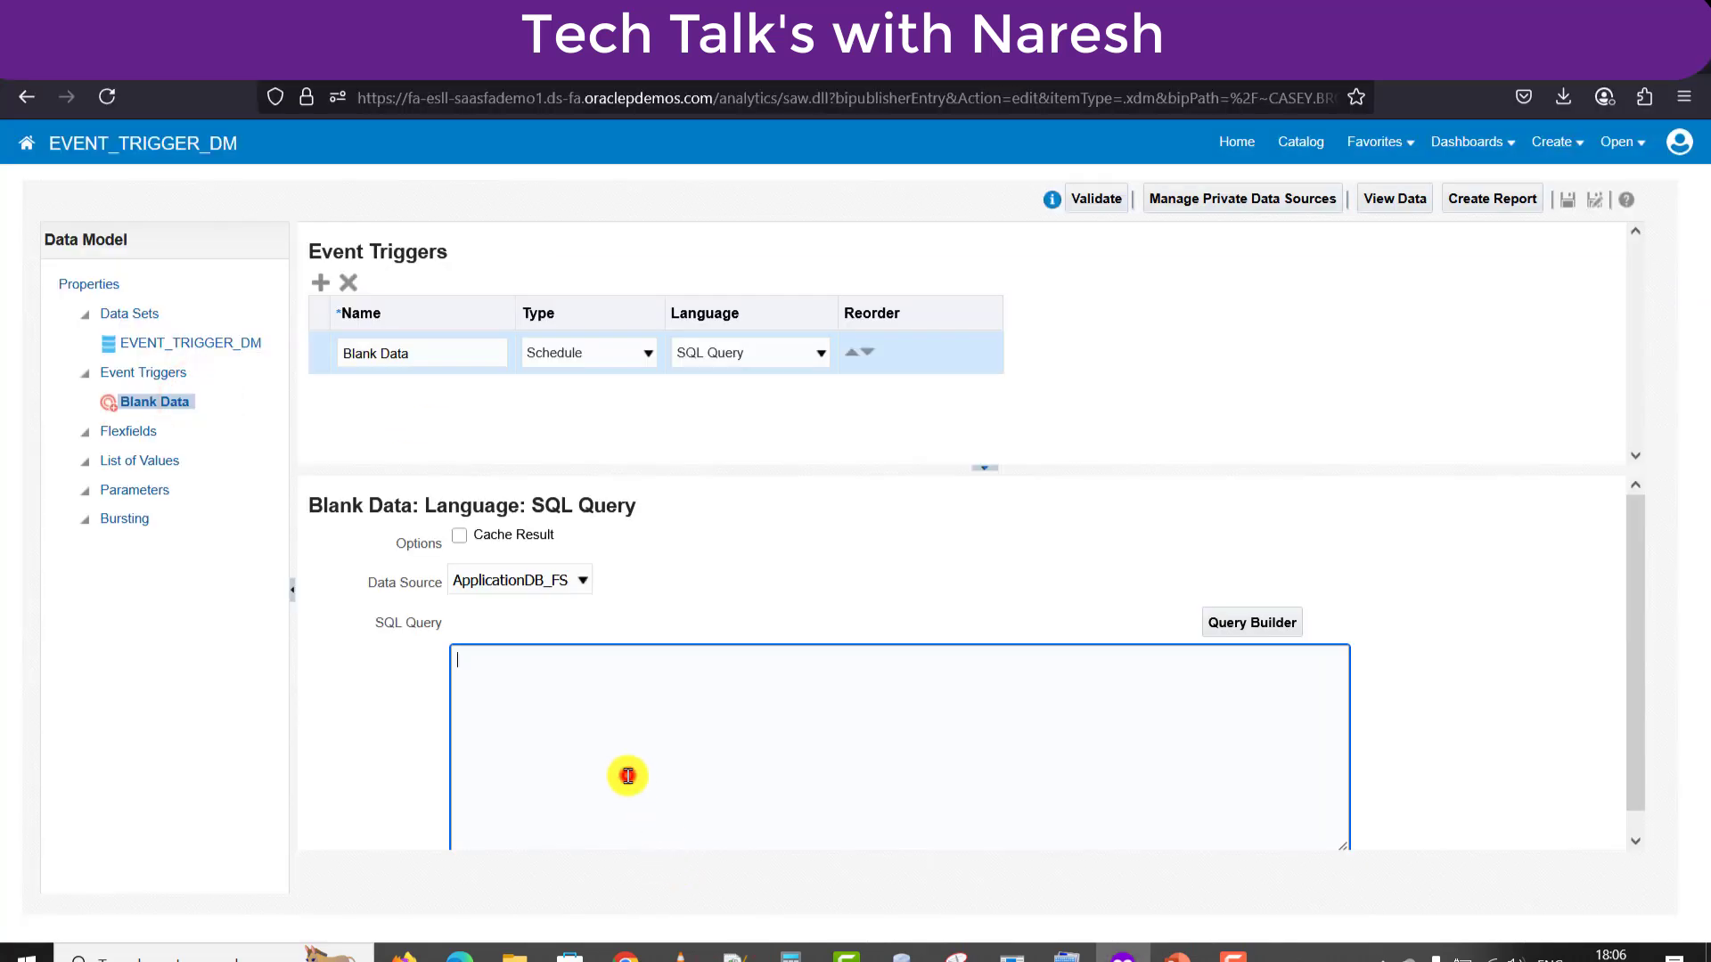
key("ctrl+v")
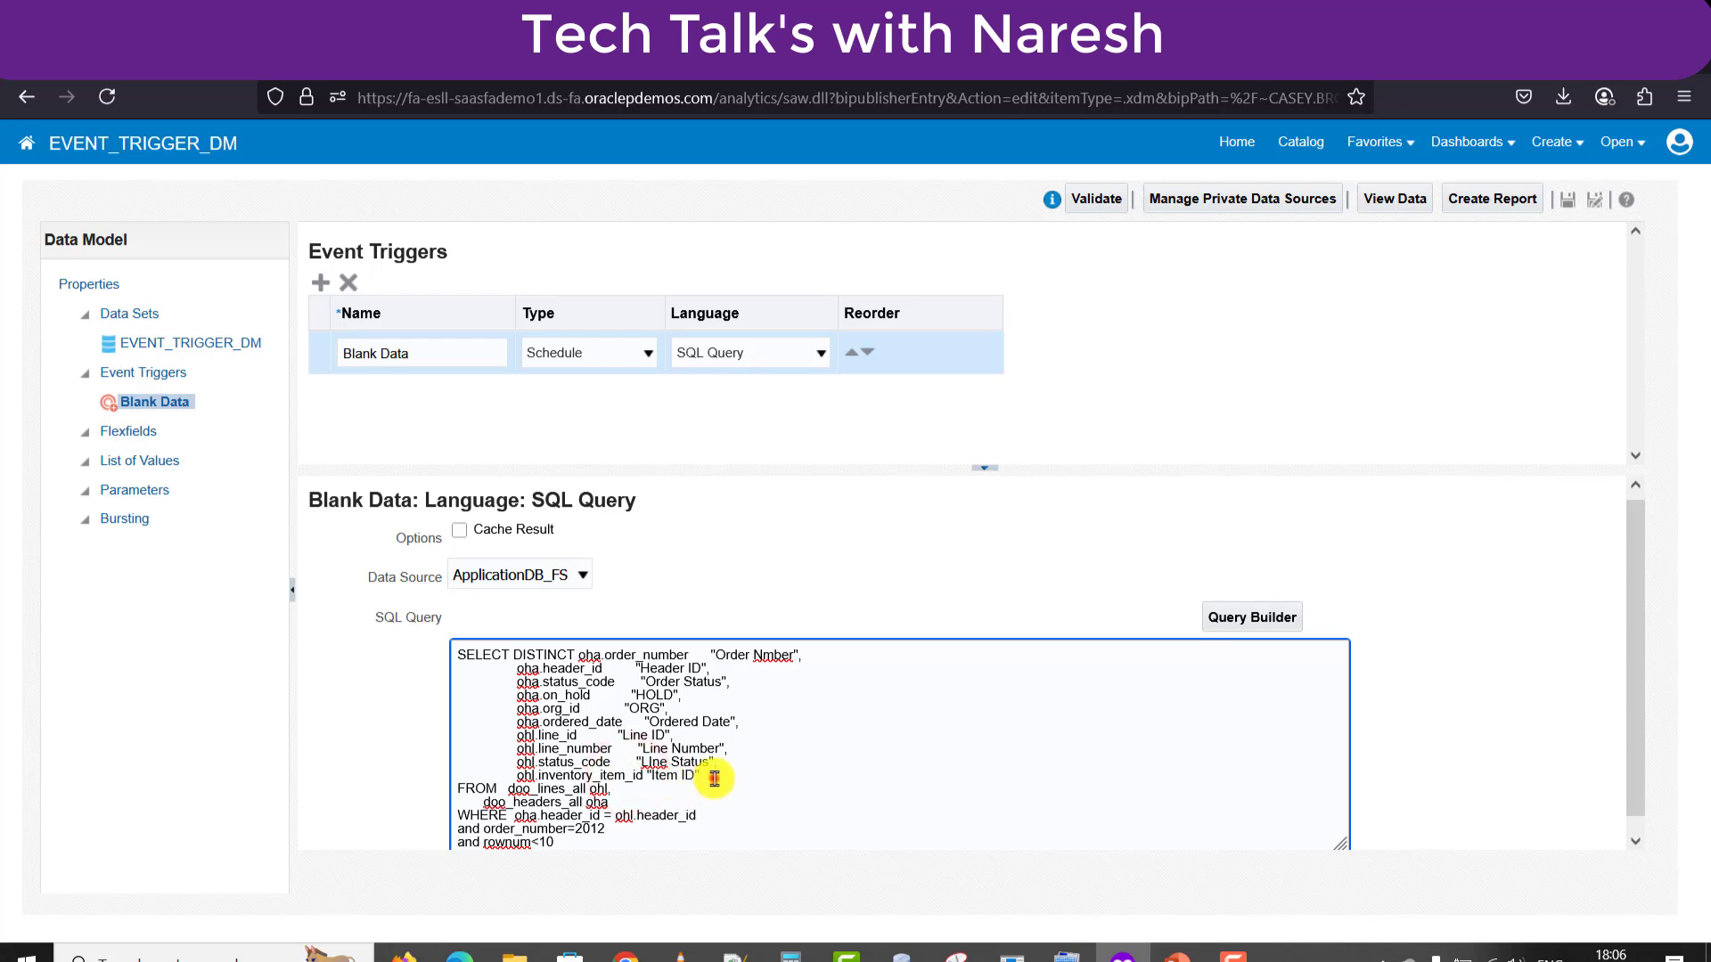
left_click_drag(713, 778, 517, 658)
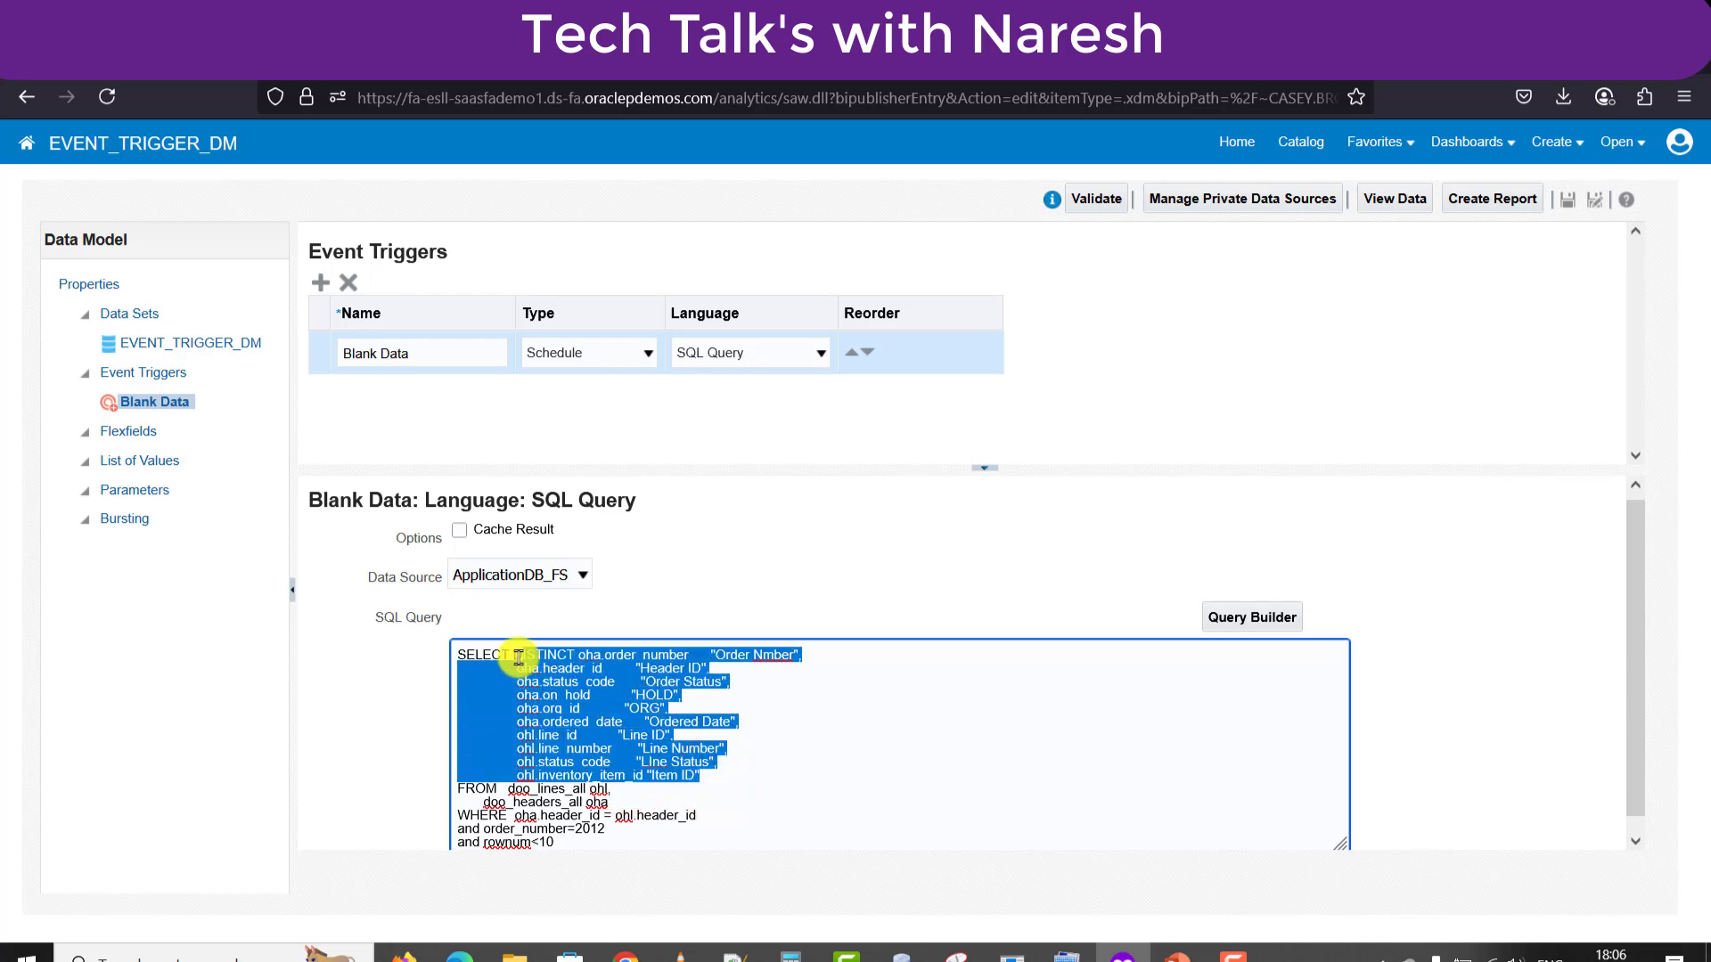
type("1")
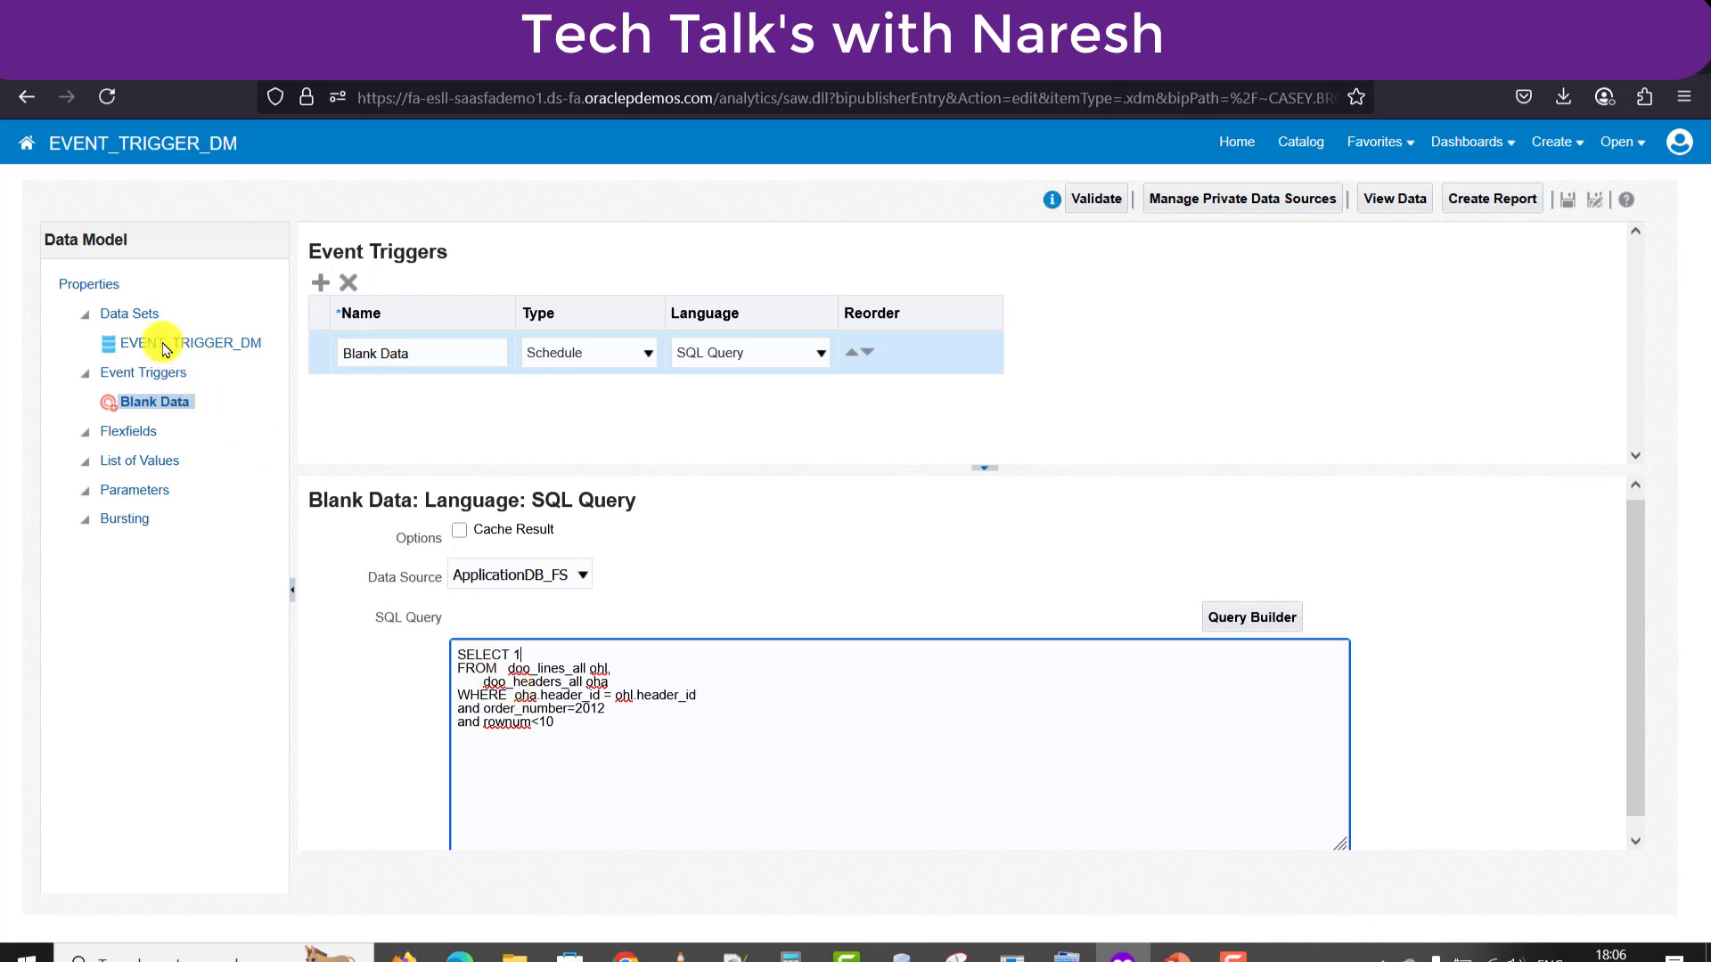
left_click(125, 316)
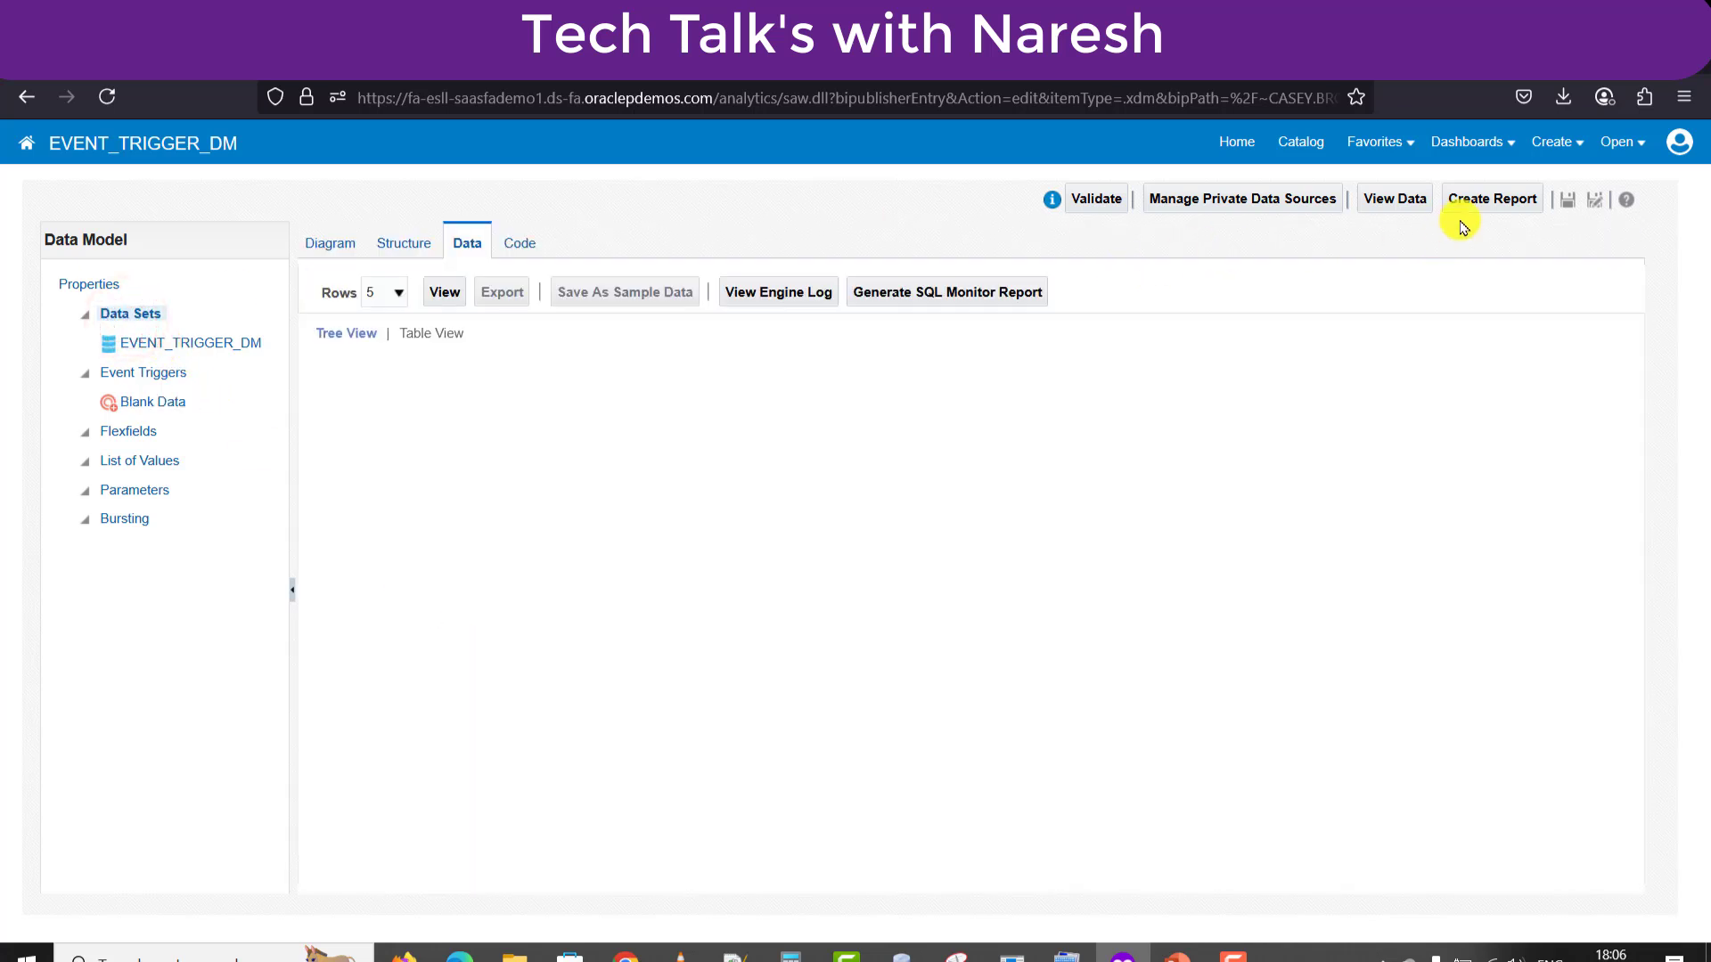
Save EVENT_TRIGGER_DM, store the DATA_DS preview as sample data, save again, and return to the catalog.
left_click(1568, 200)
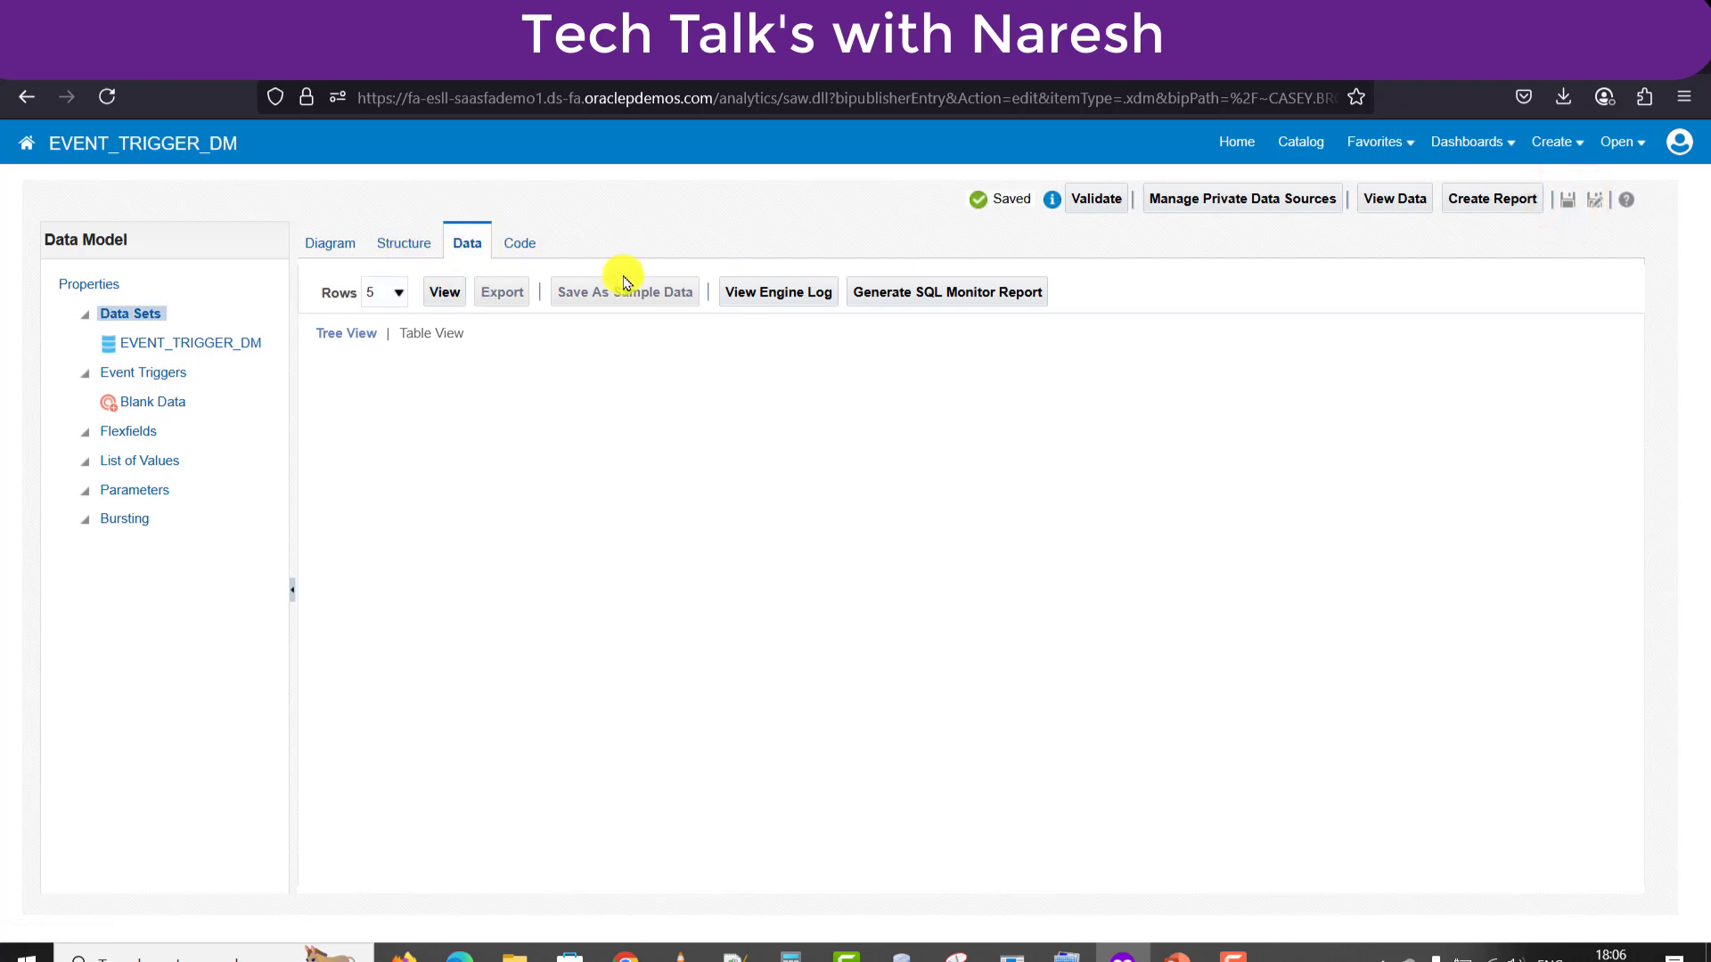
left_click(434, 288)
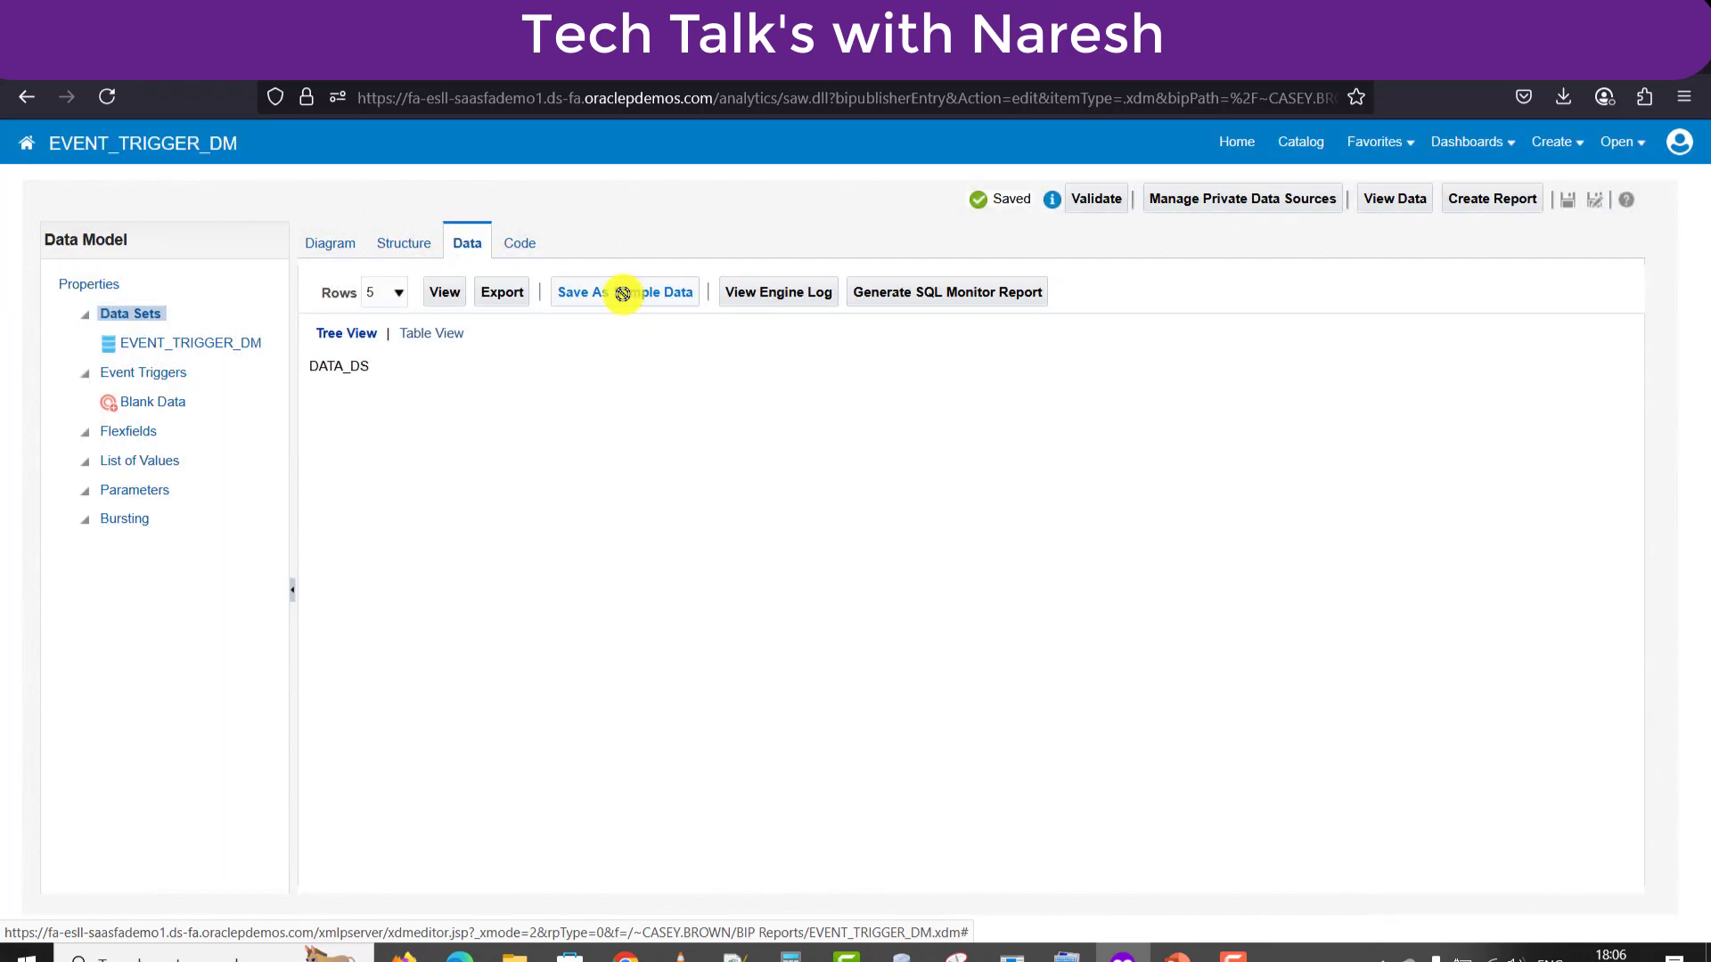
left_click(622, 299)
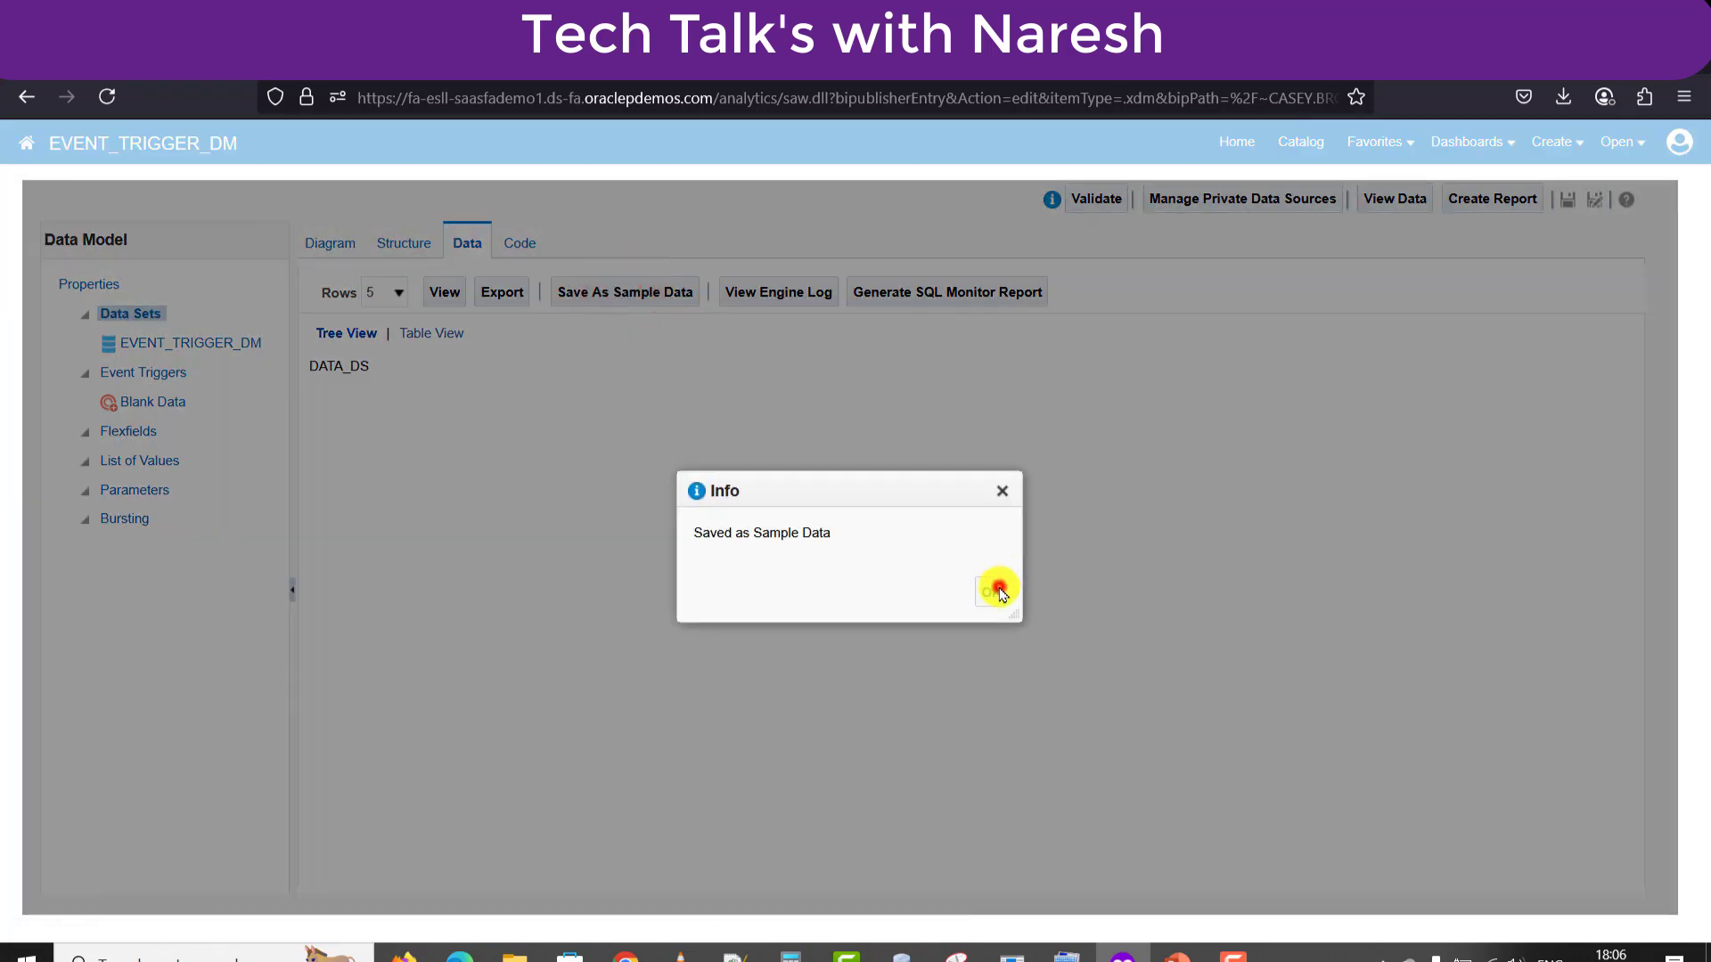
left_click(996, 588)
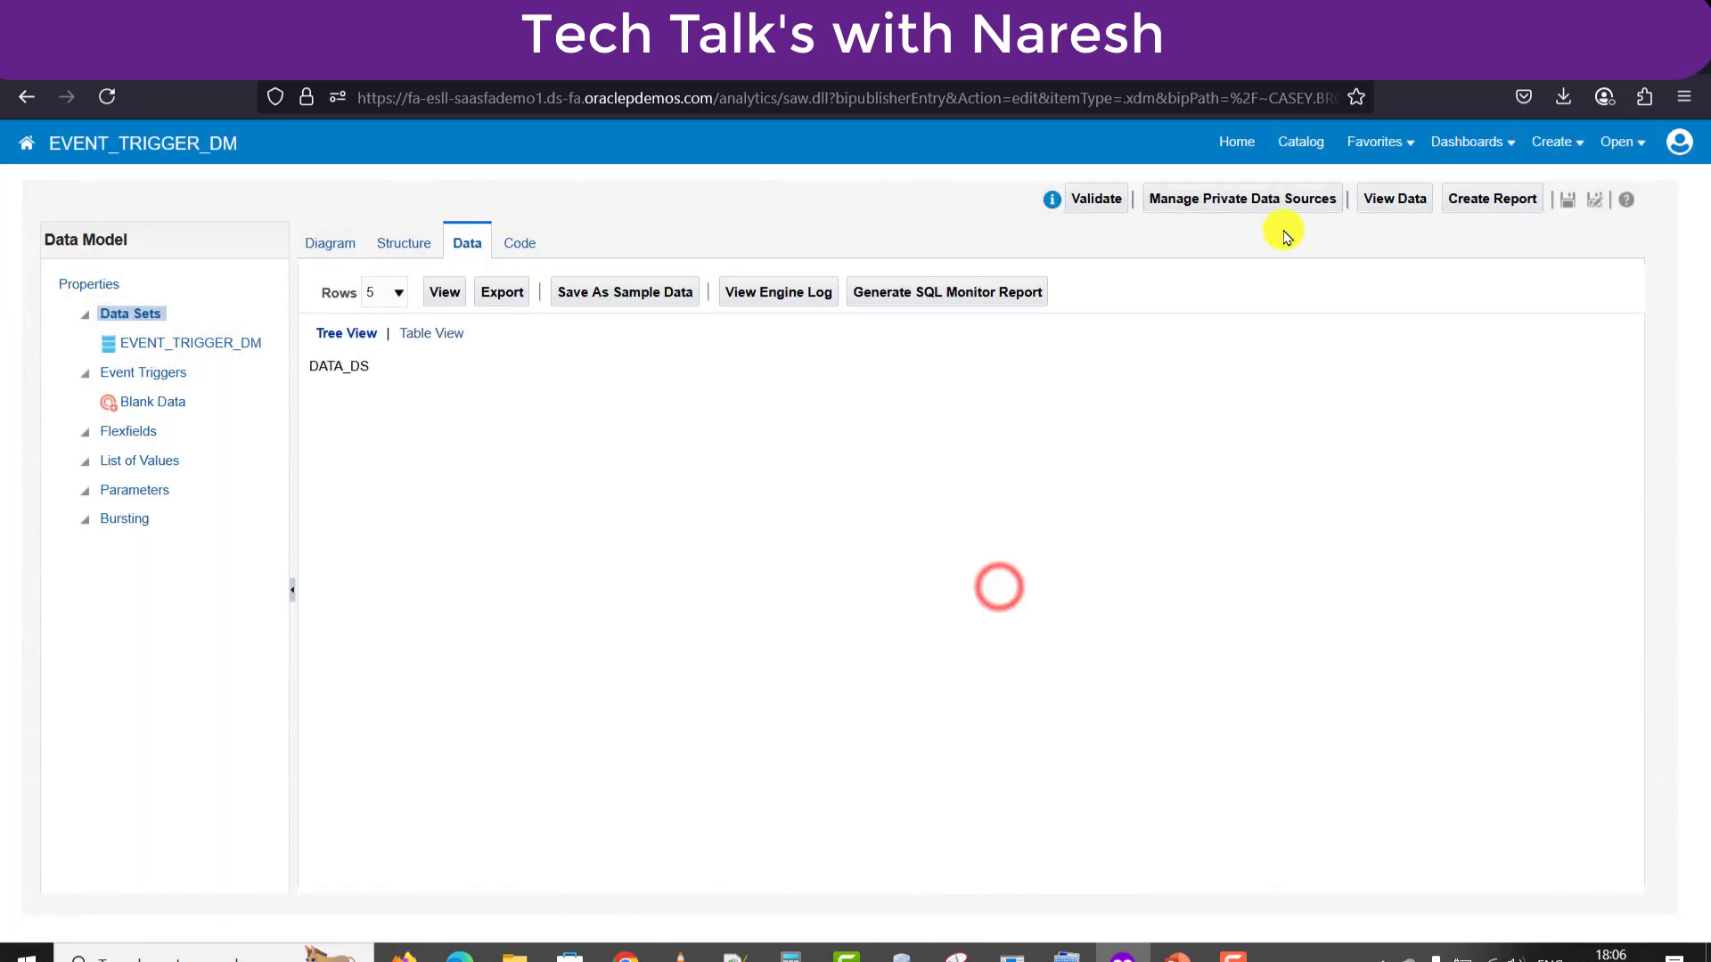
left_click(1570, 203)
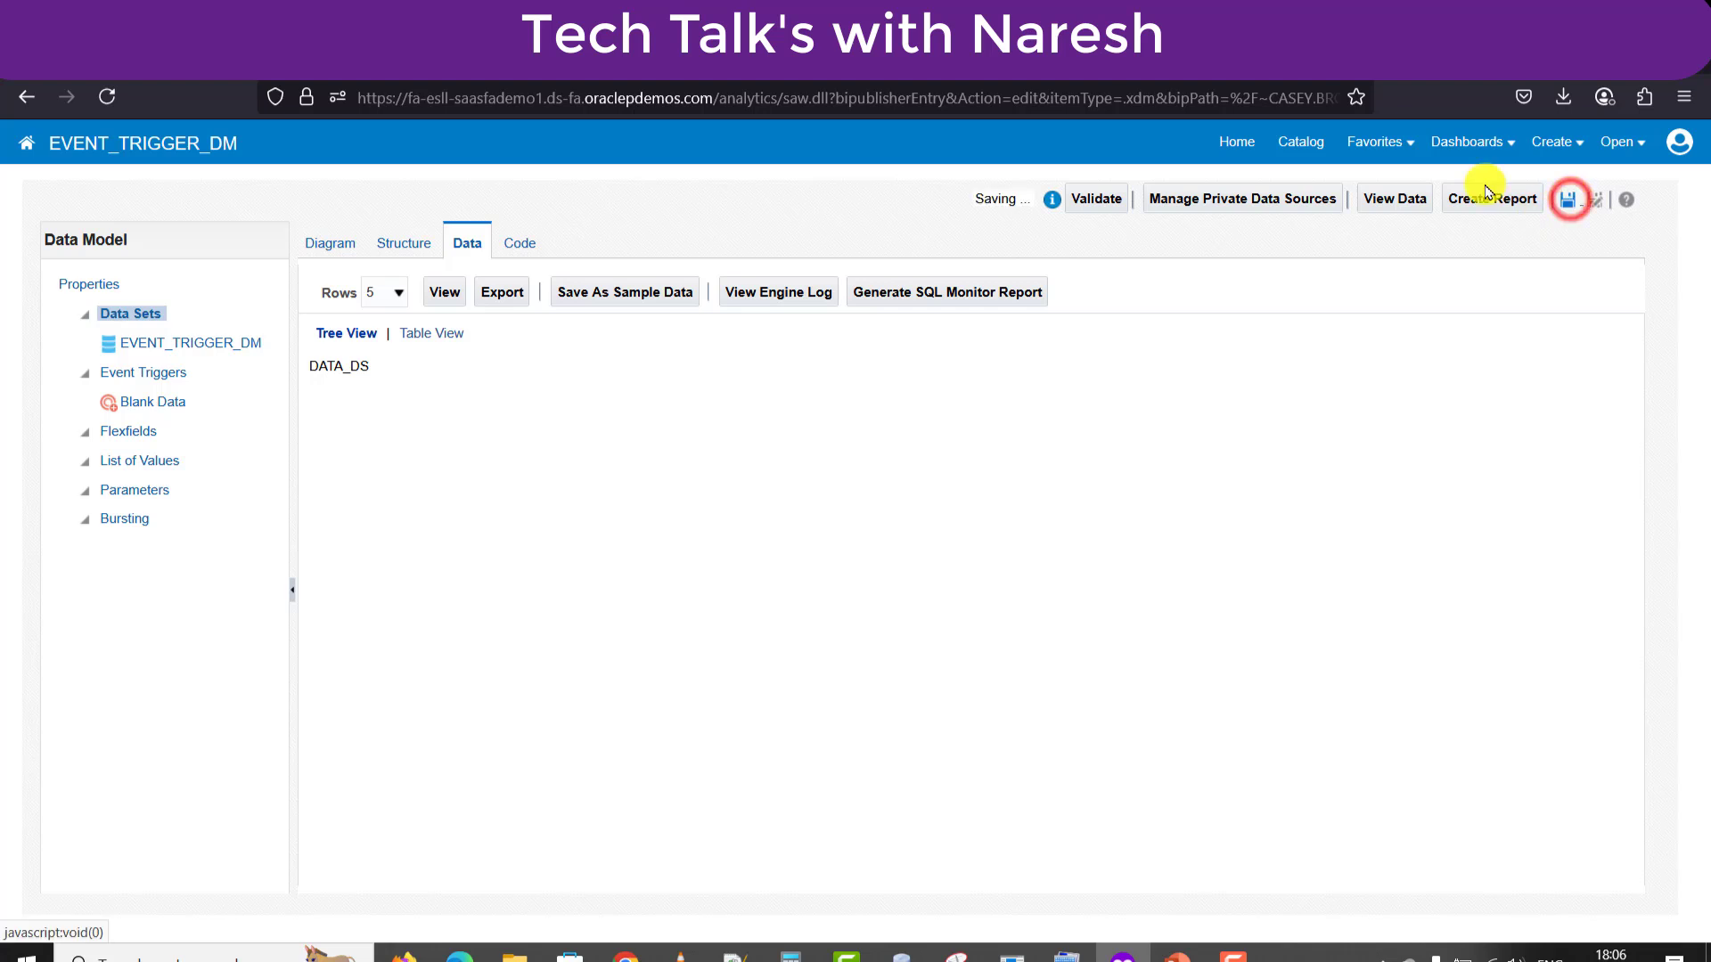
left_click(1294, 145)
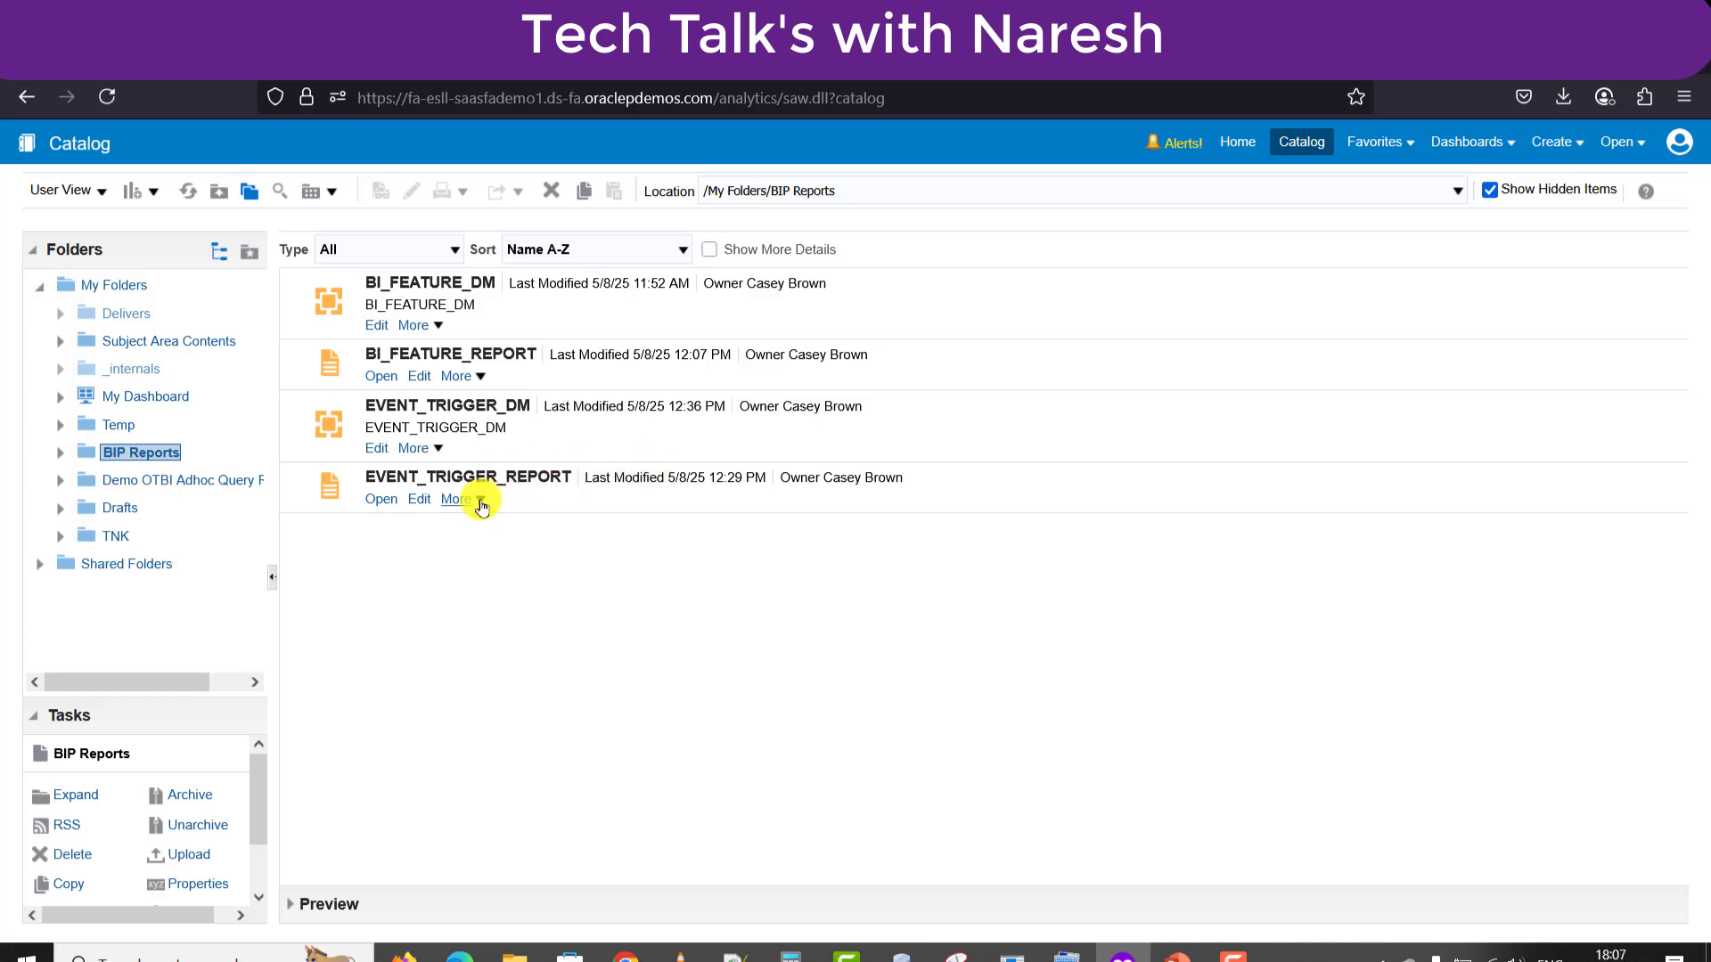
Open EVENT_TRIGGER_REPORT, preview its output, and start a new schedule job from the actions menu.
left_click(423, 501)
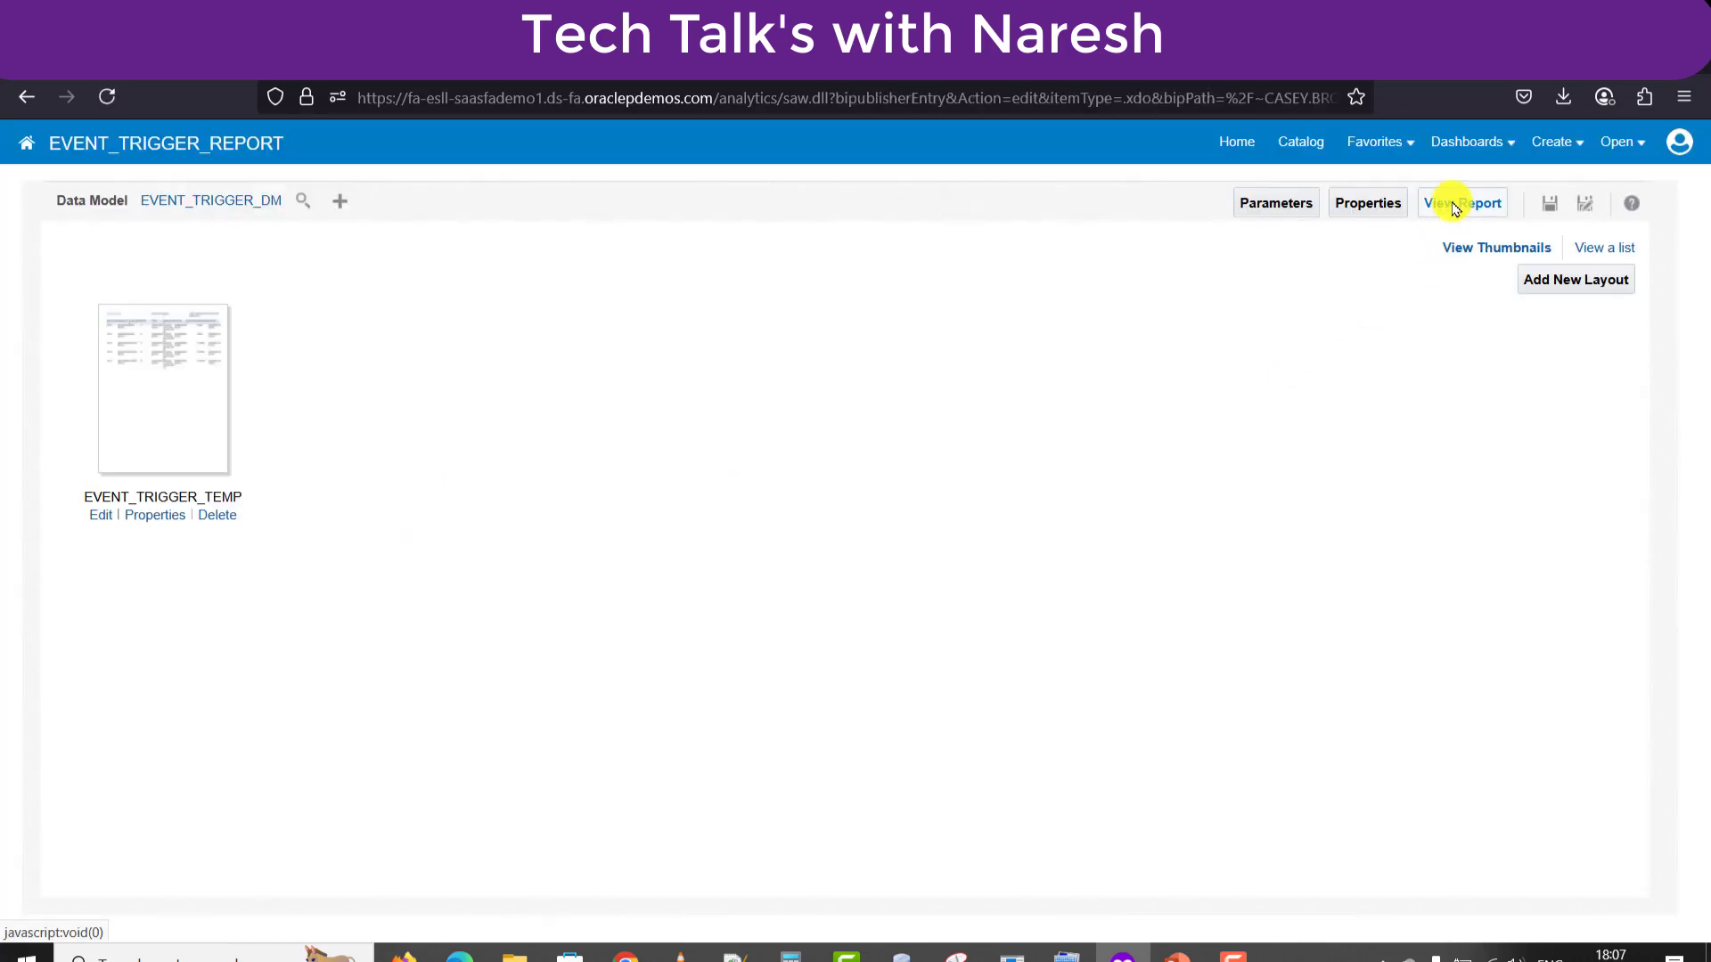
left_click(1455, 204)
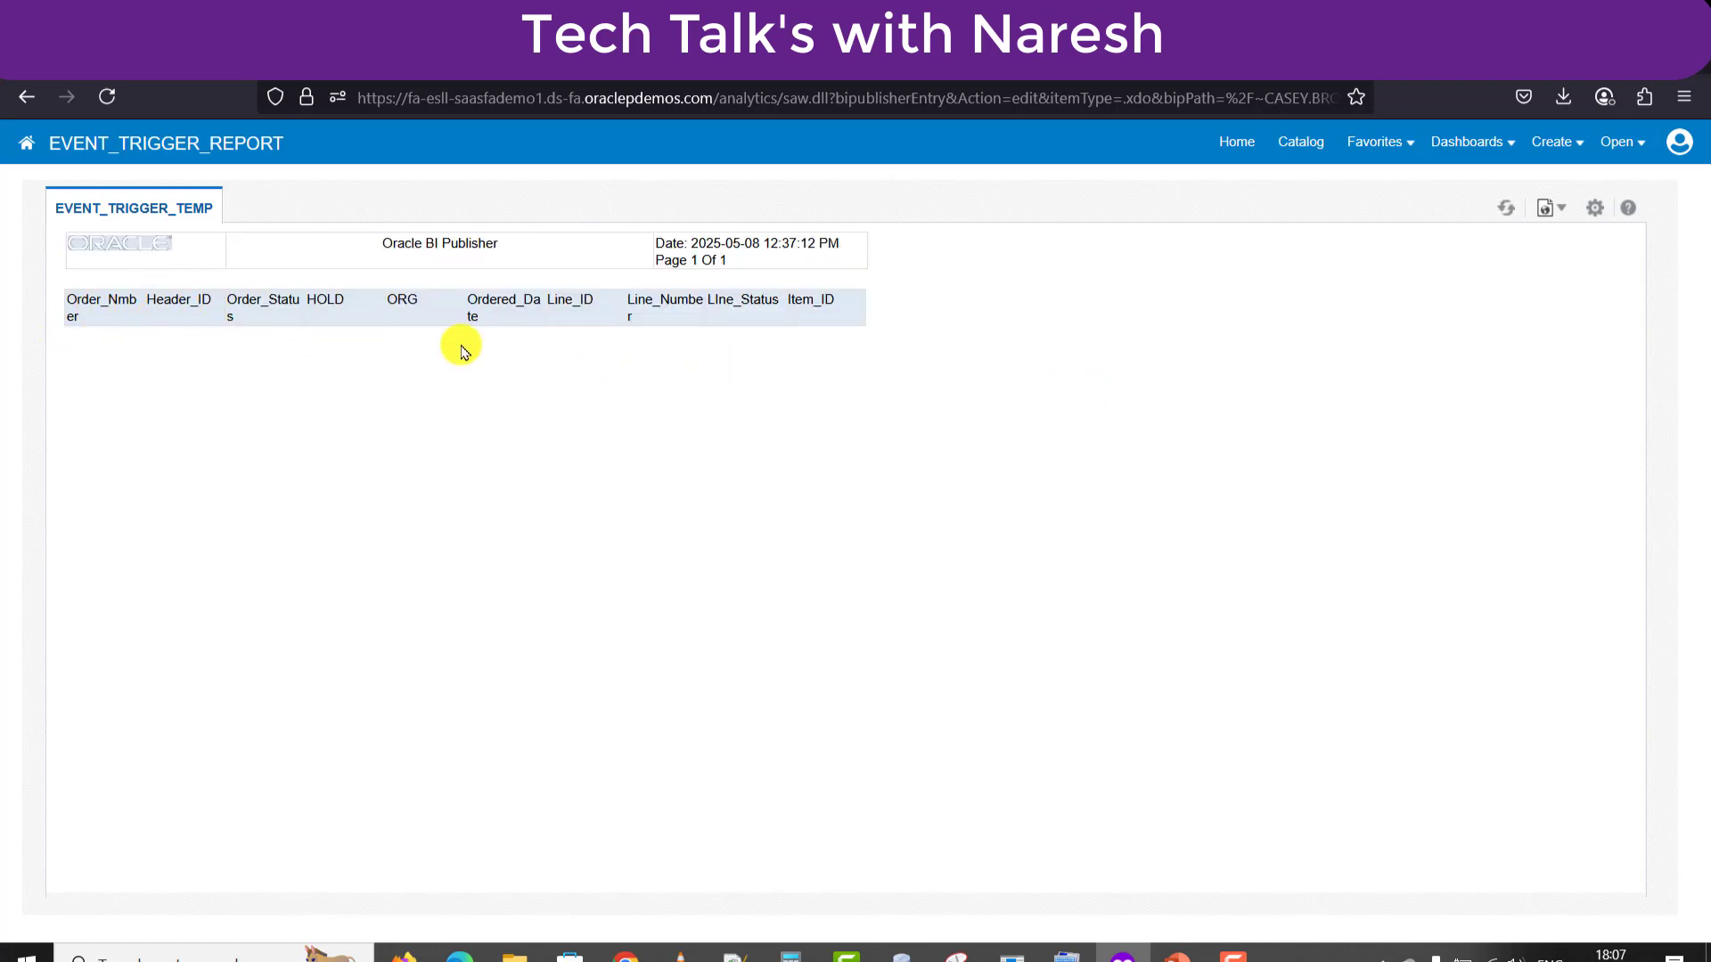
left_click(1596, 208)
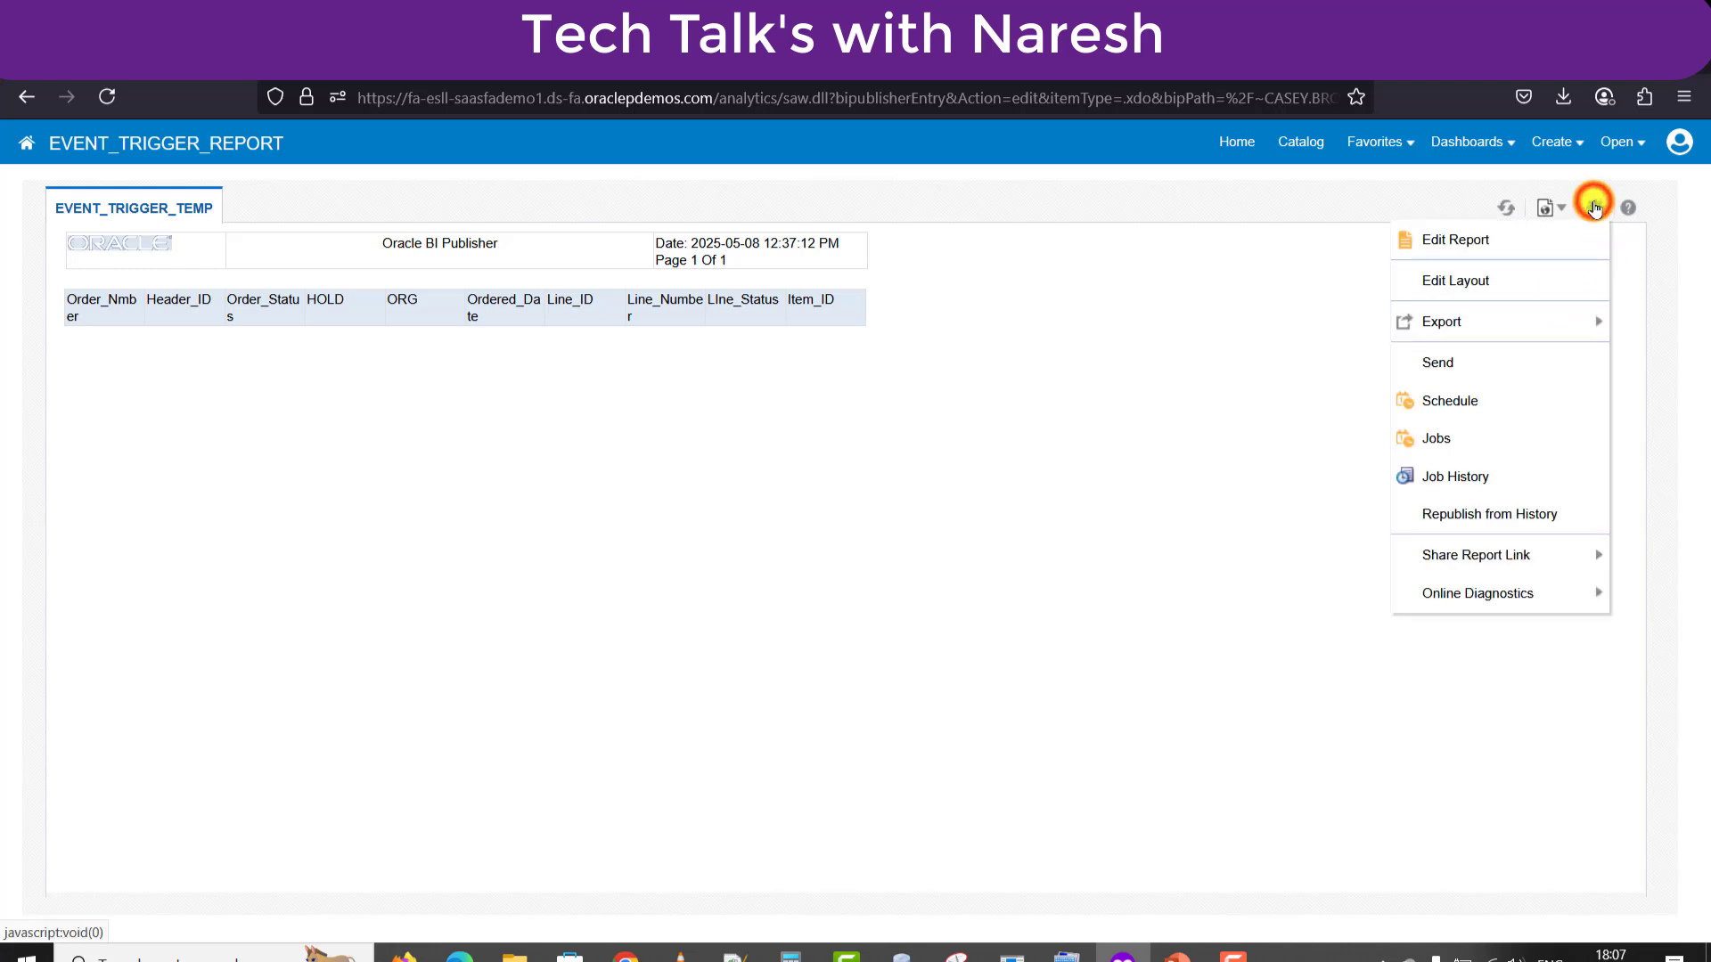
left_click(1442, 402)
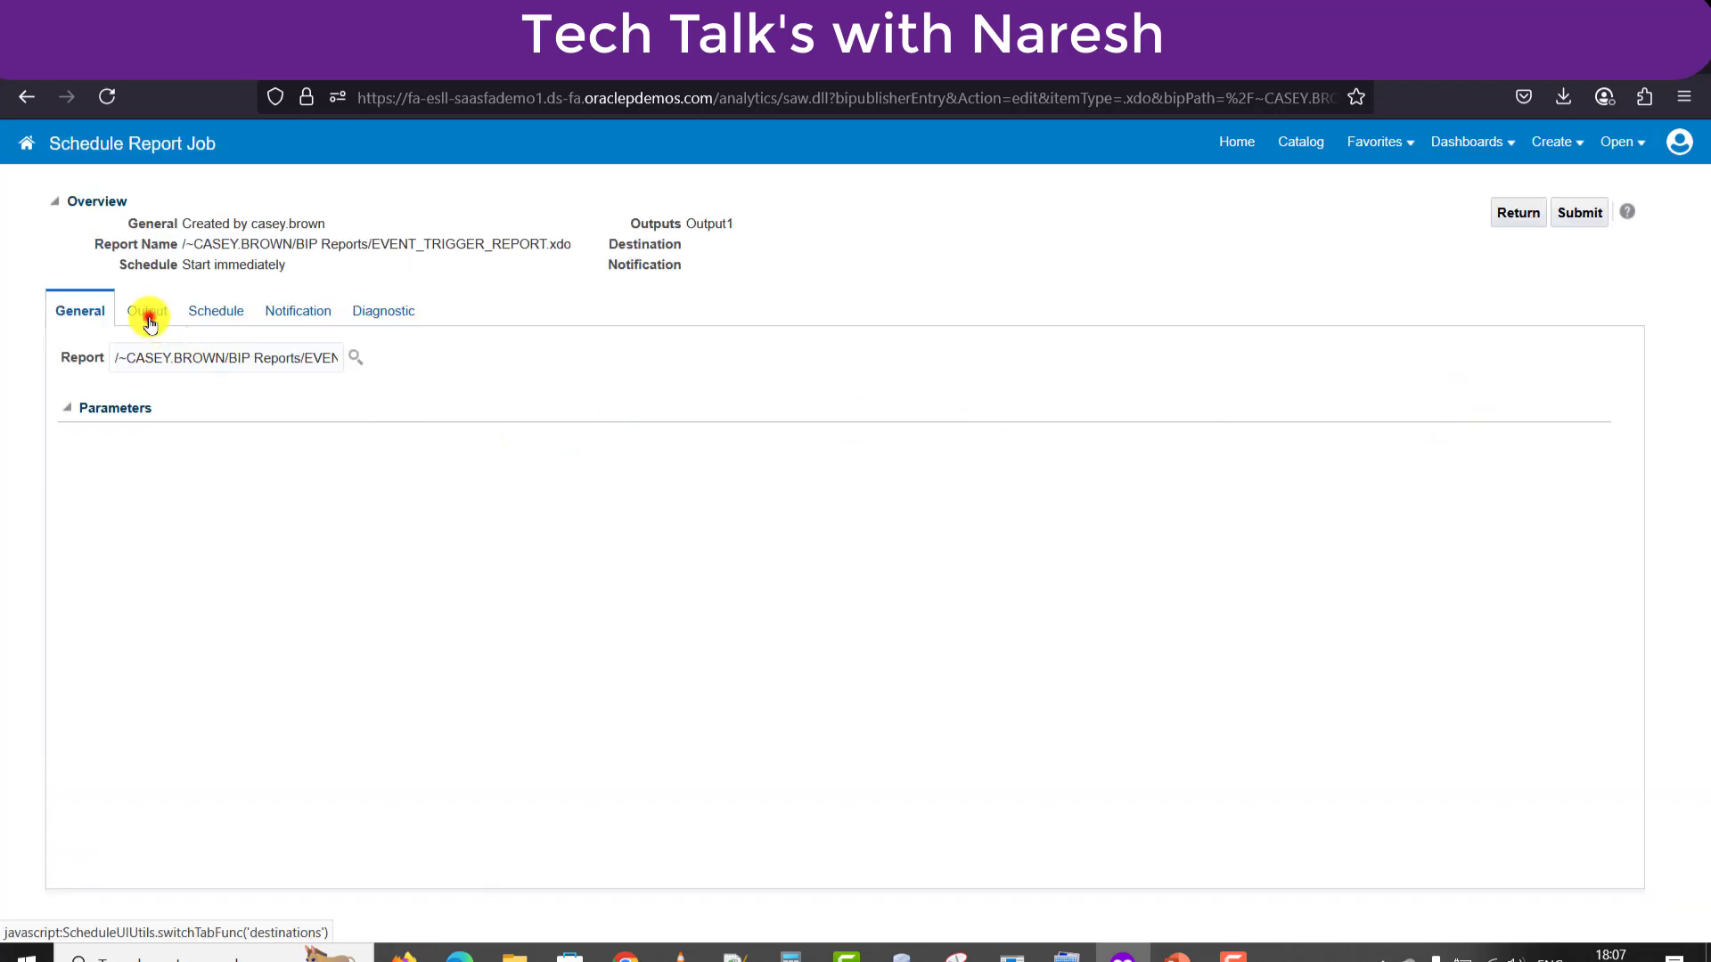
Add an email destination with the recipient's e-mail address and subject 'Event Trigger Testing'.
left_click(147, 312)
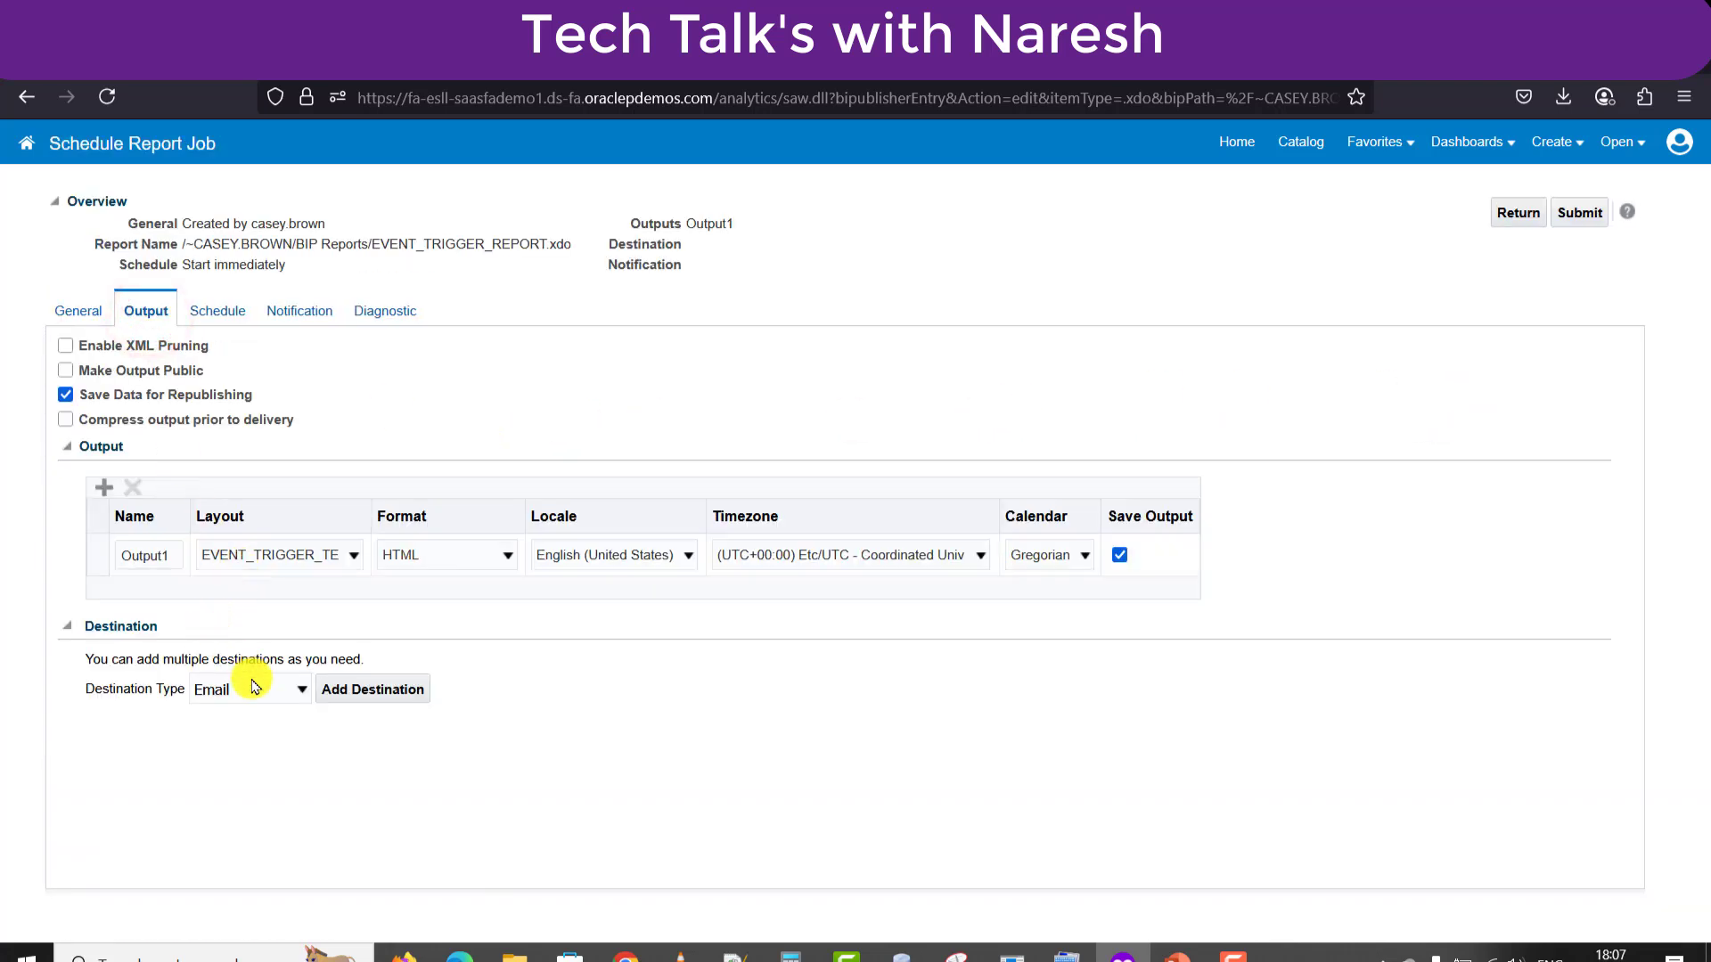
left_click(348, 691)
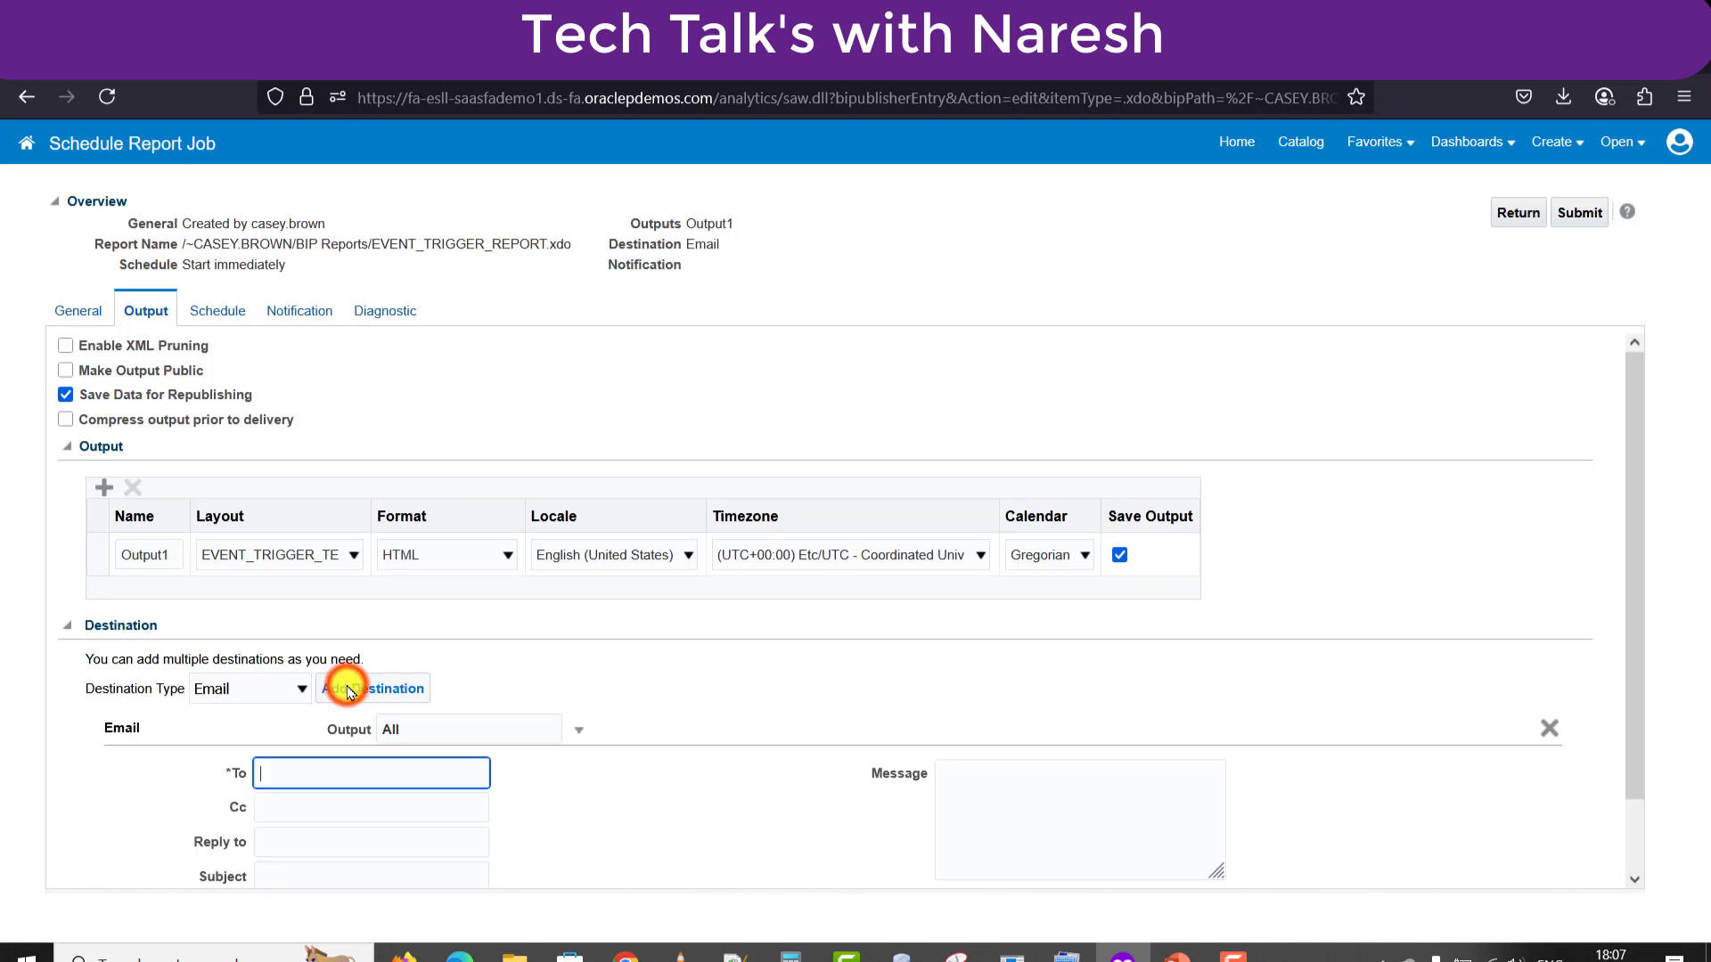
left_click(310, 772)
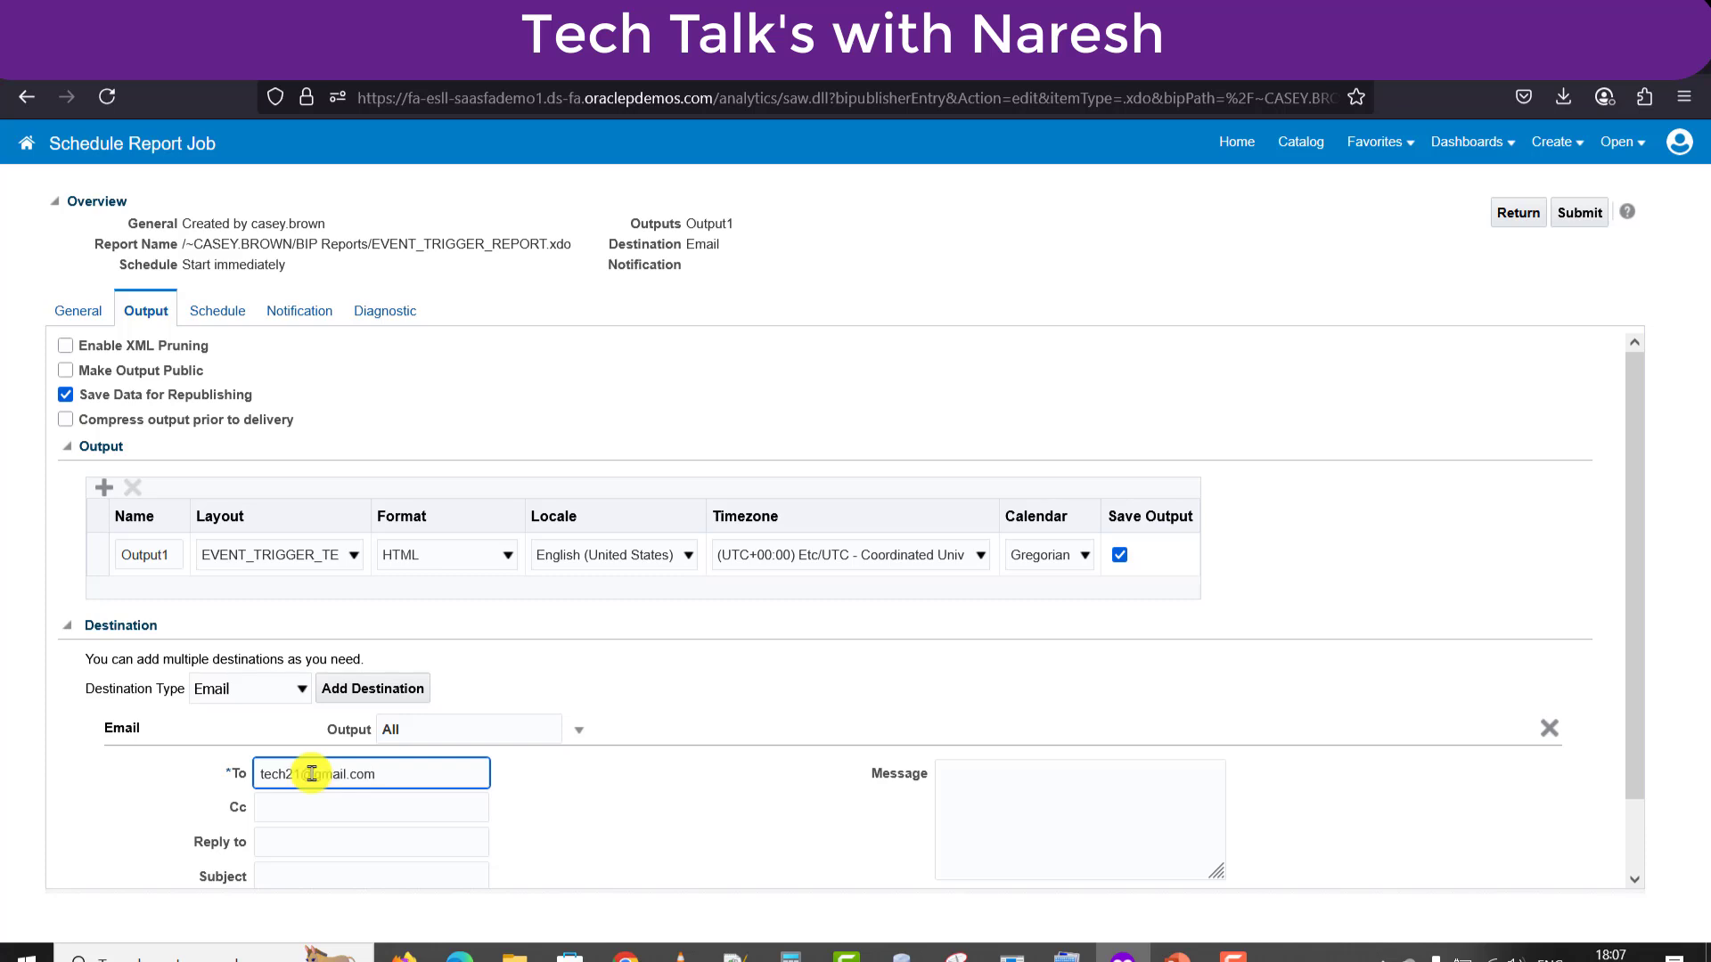
left_click(290, 880)
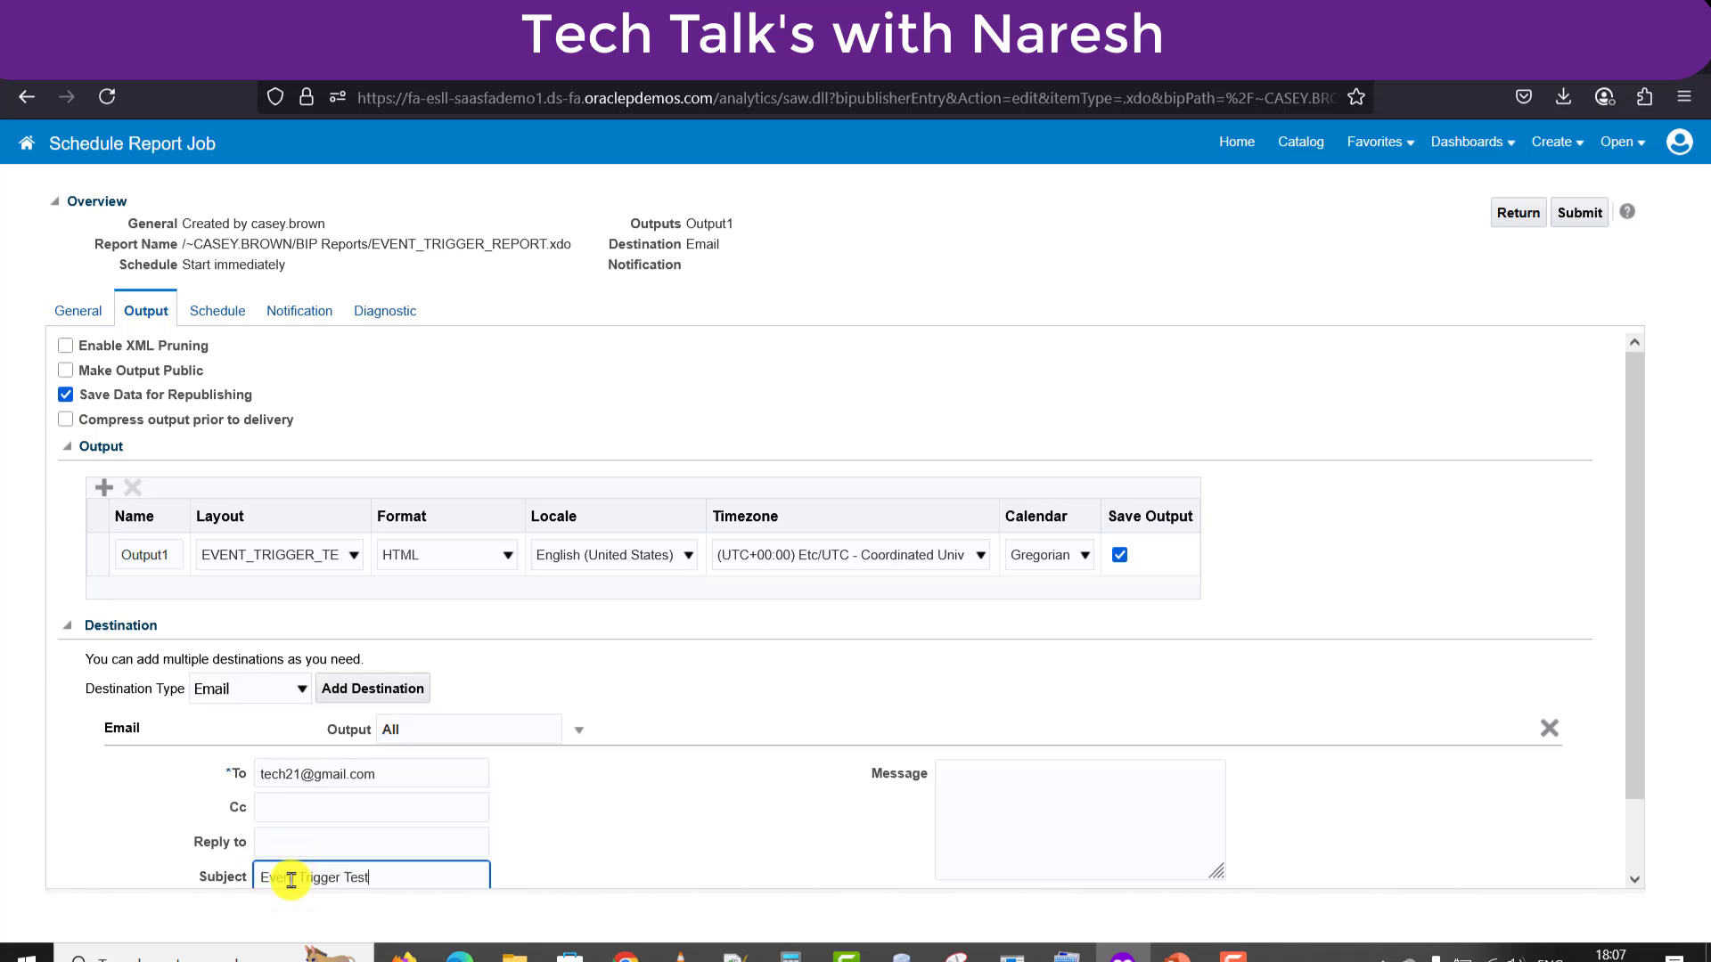
Turn on Use Trigger in the job's schedule settings.
left_click_drag(1635, 743, 1669, 814)
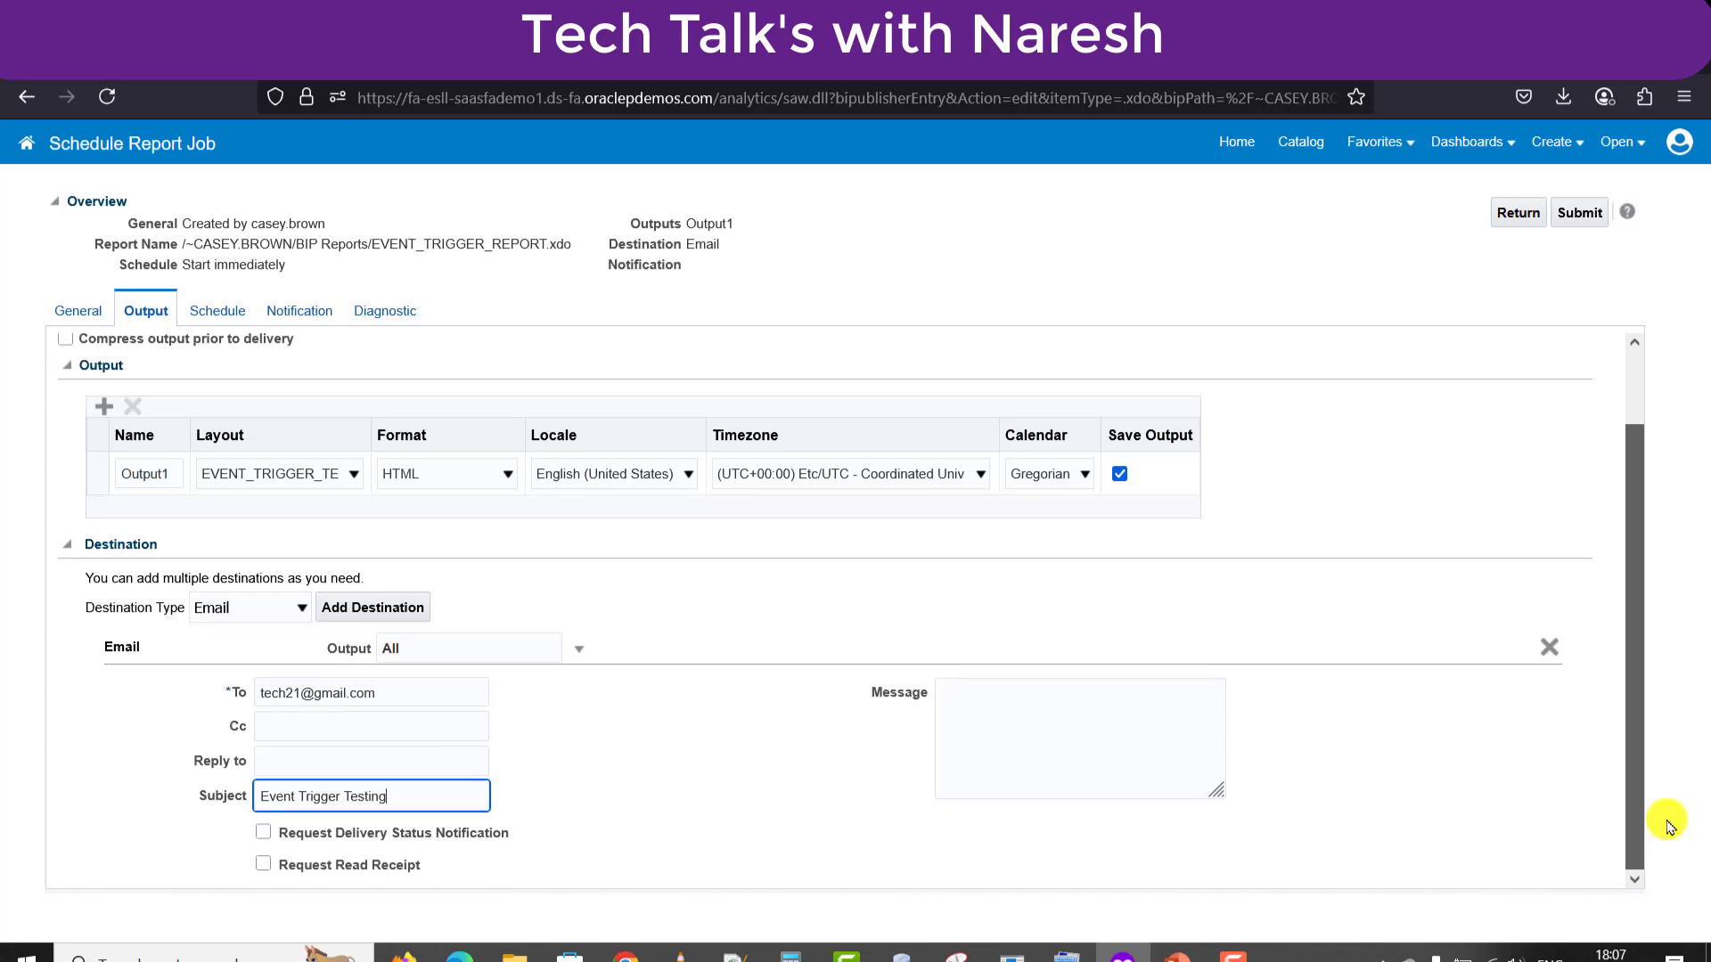
left_click(201, 319)
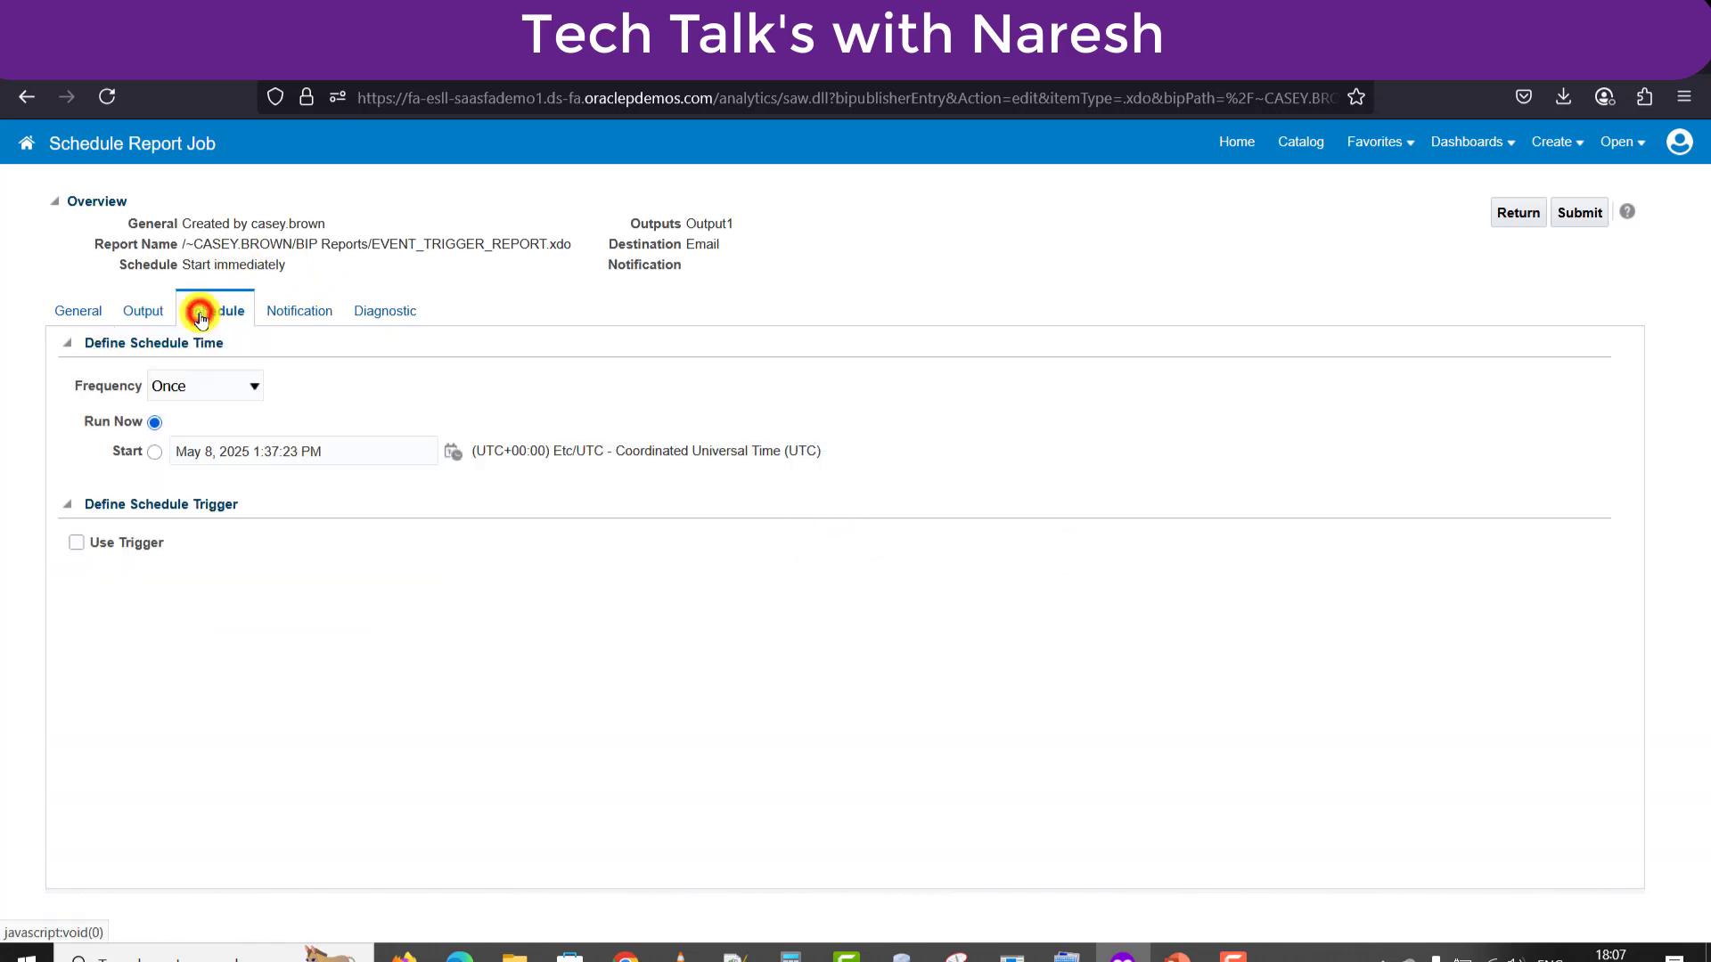
left_click(76, 543)
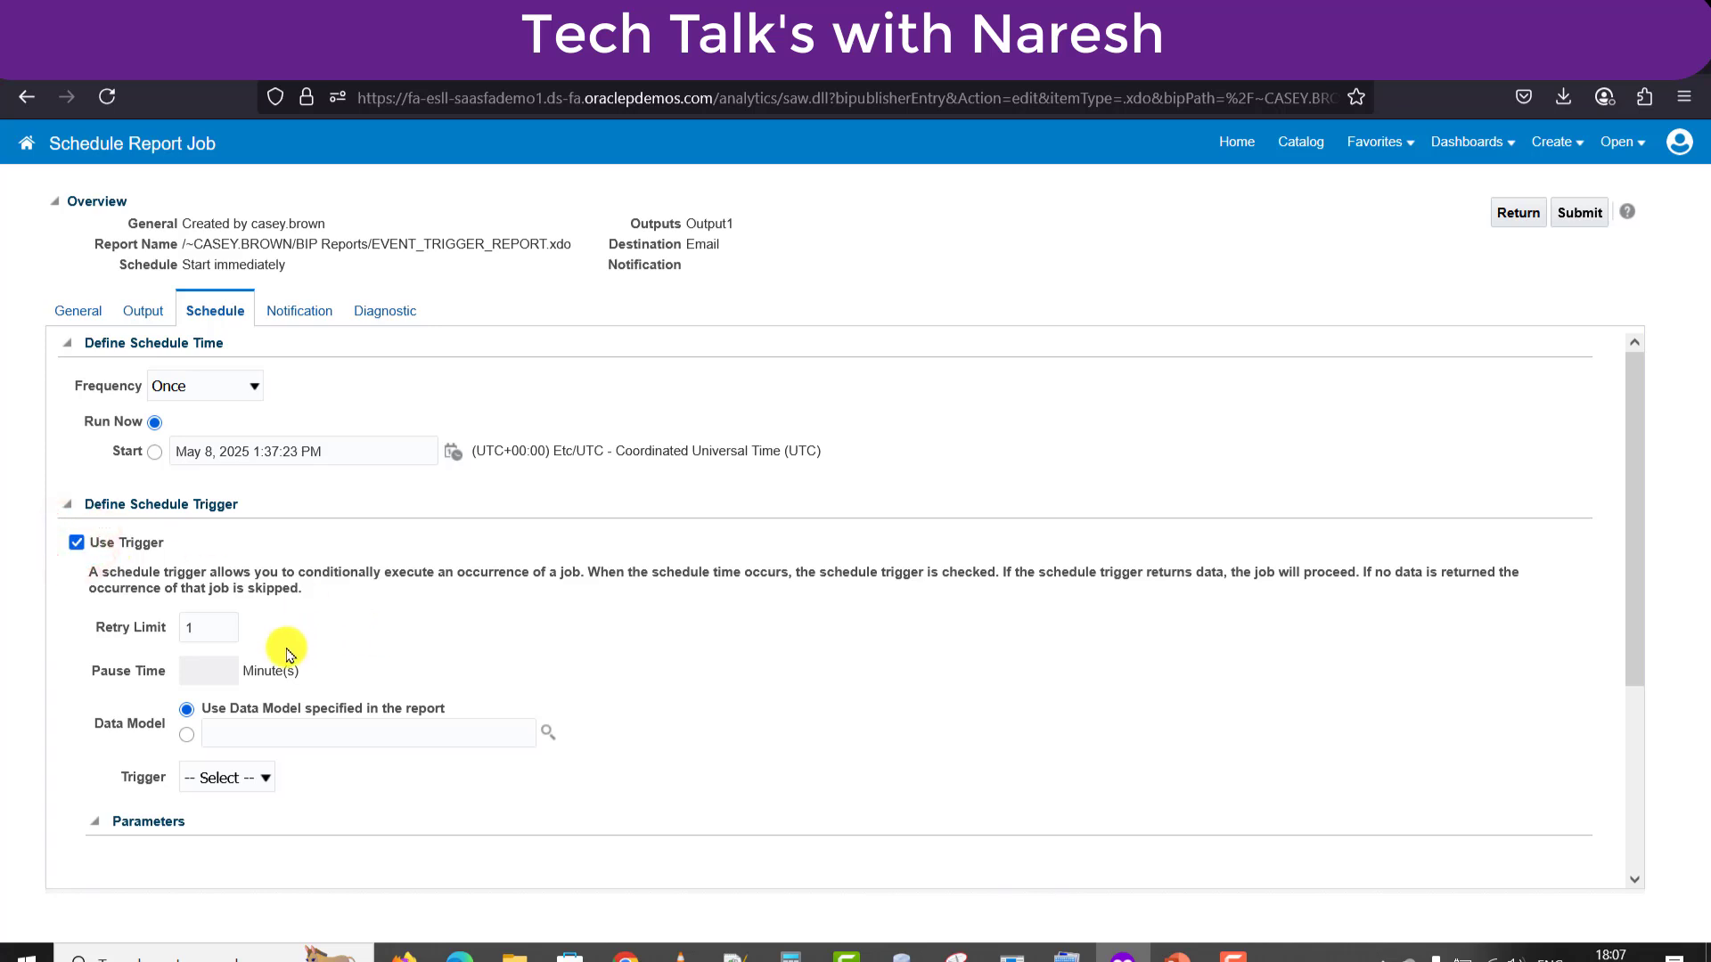
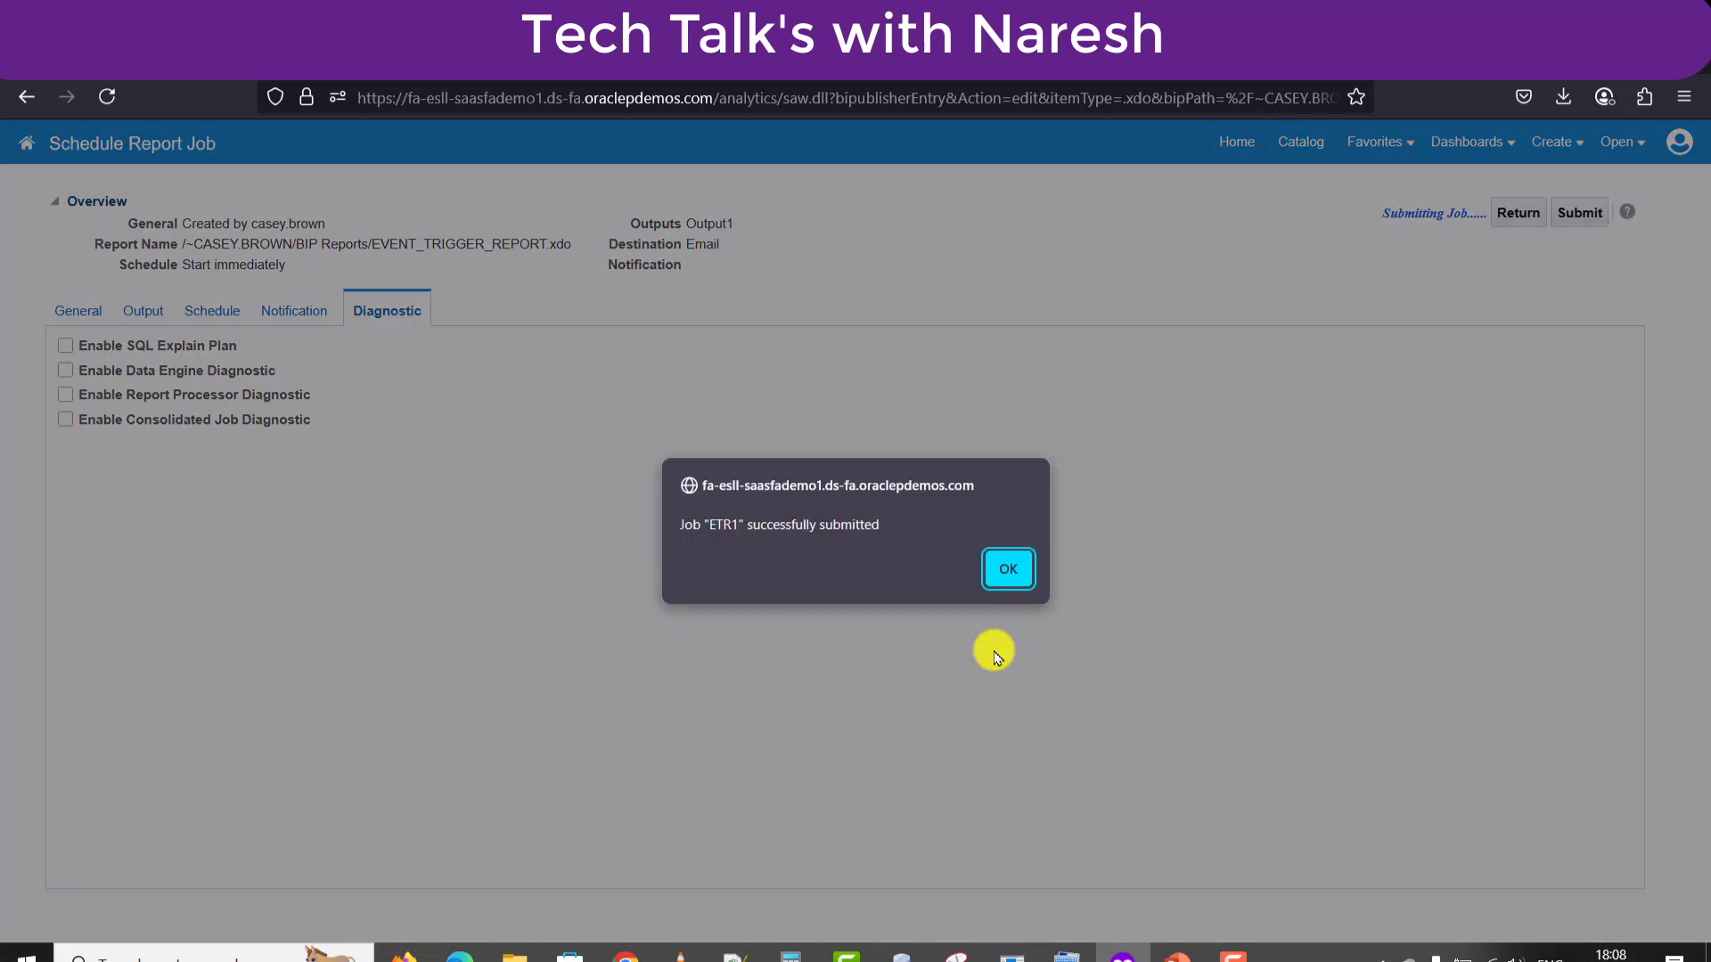
Acknowledge the ETR1 submission, leave the scheduling page, and browse to the BIP Reports catalog folder.
left_click(1015, 565)
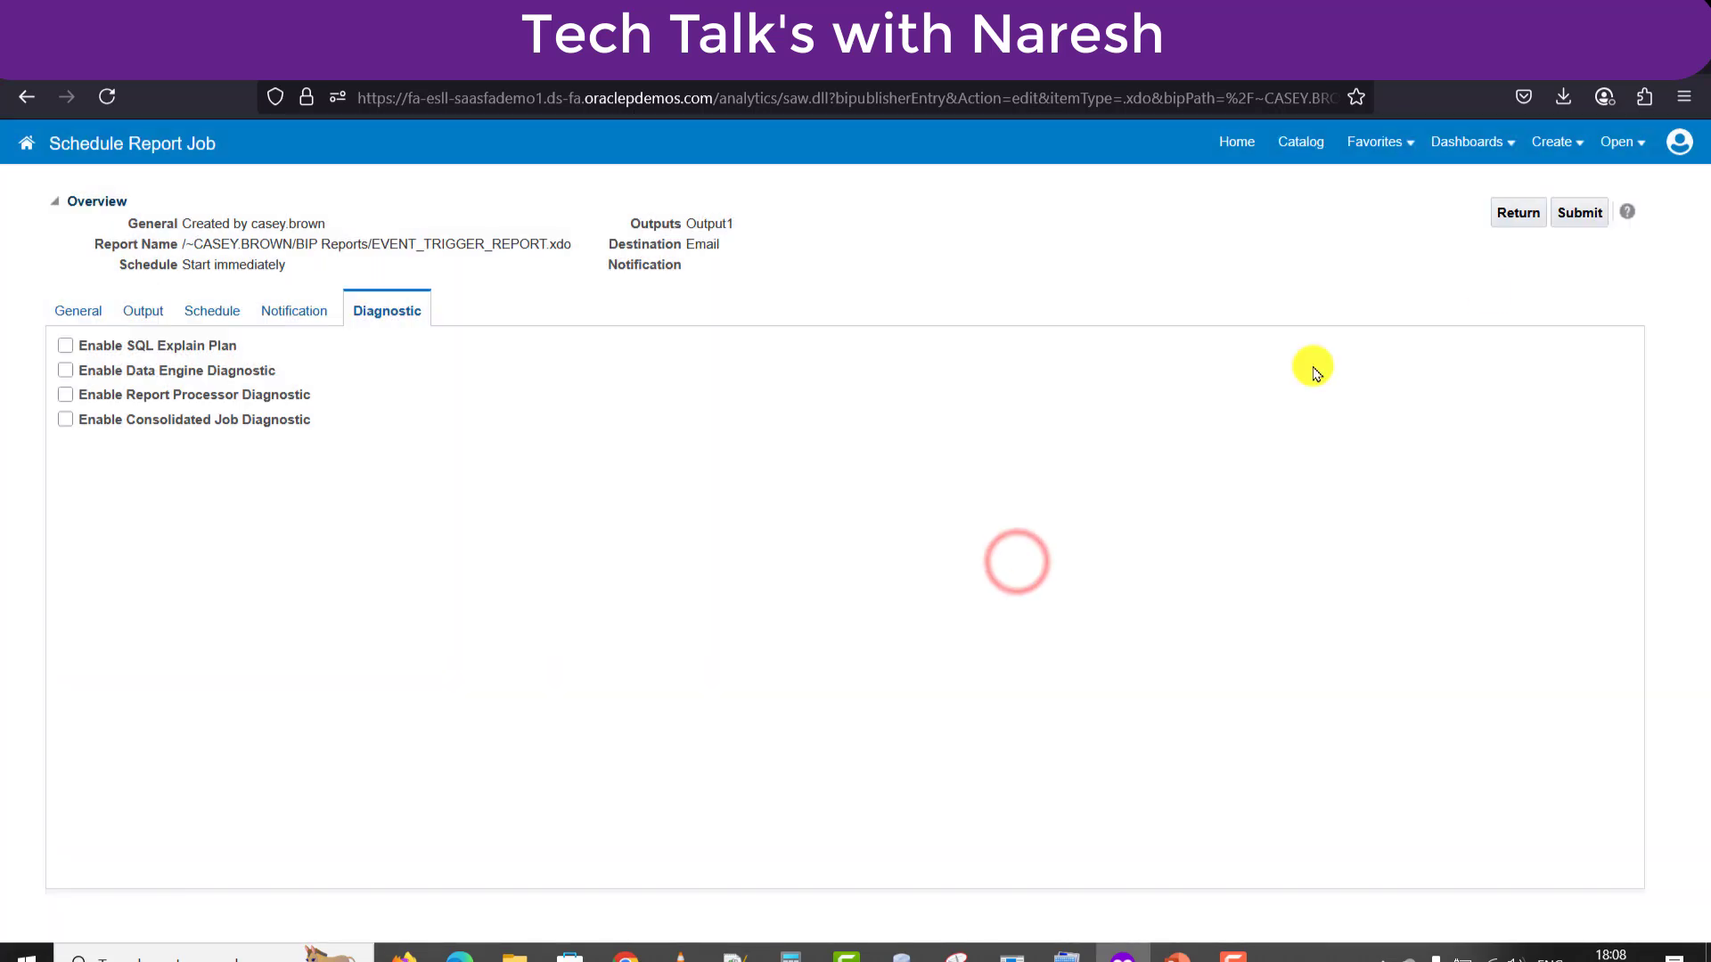
left_click(1518, 212)
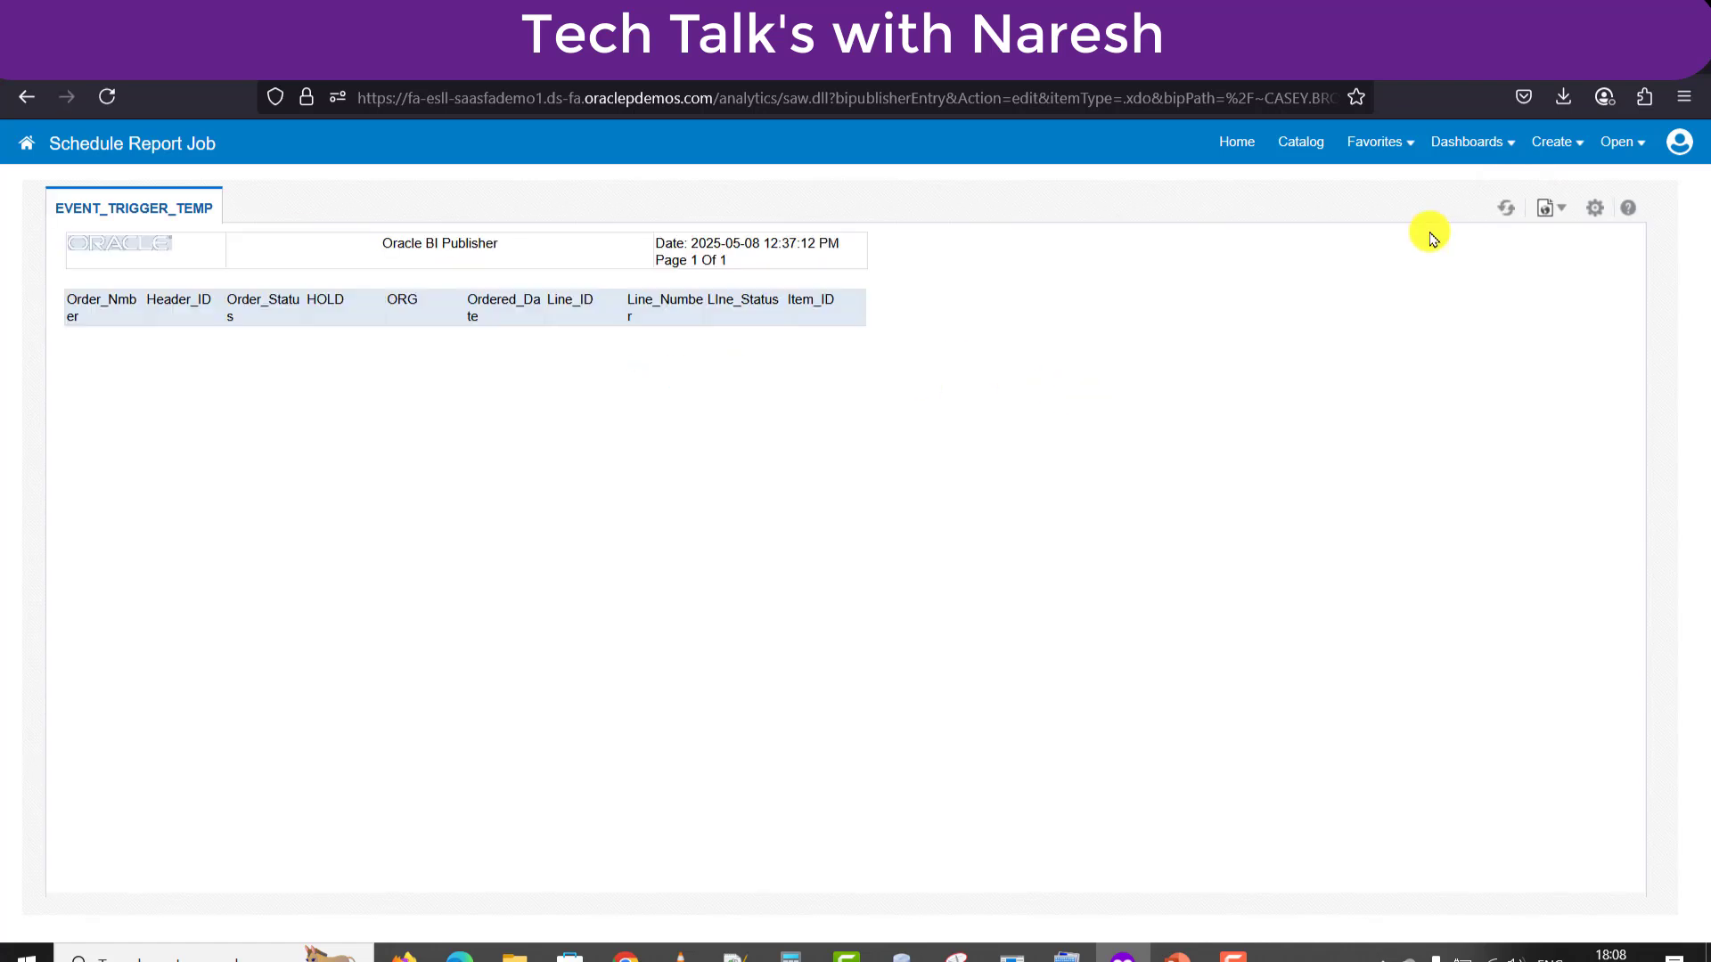
left_click(1301, 153)
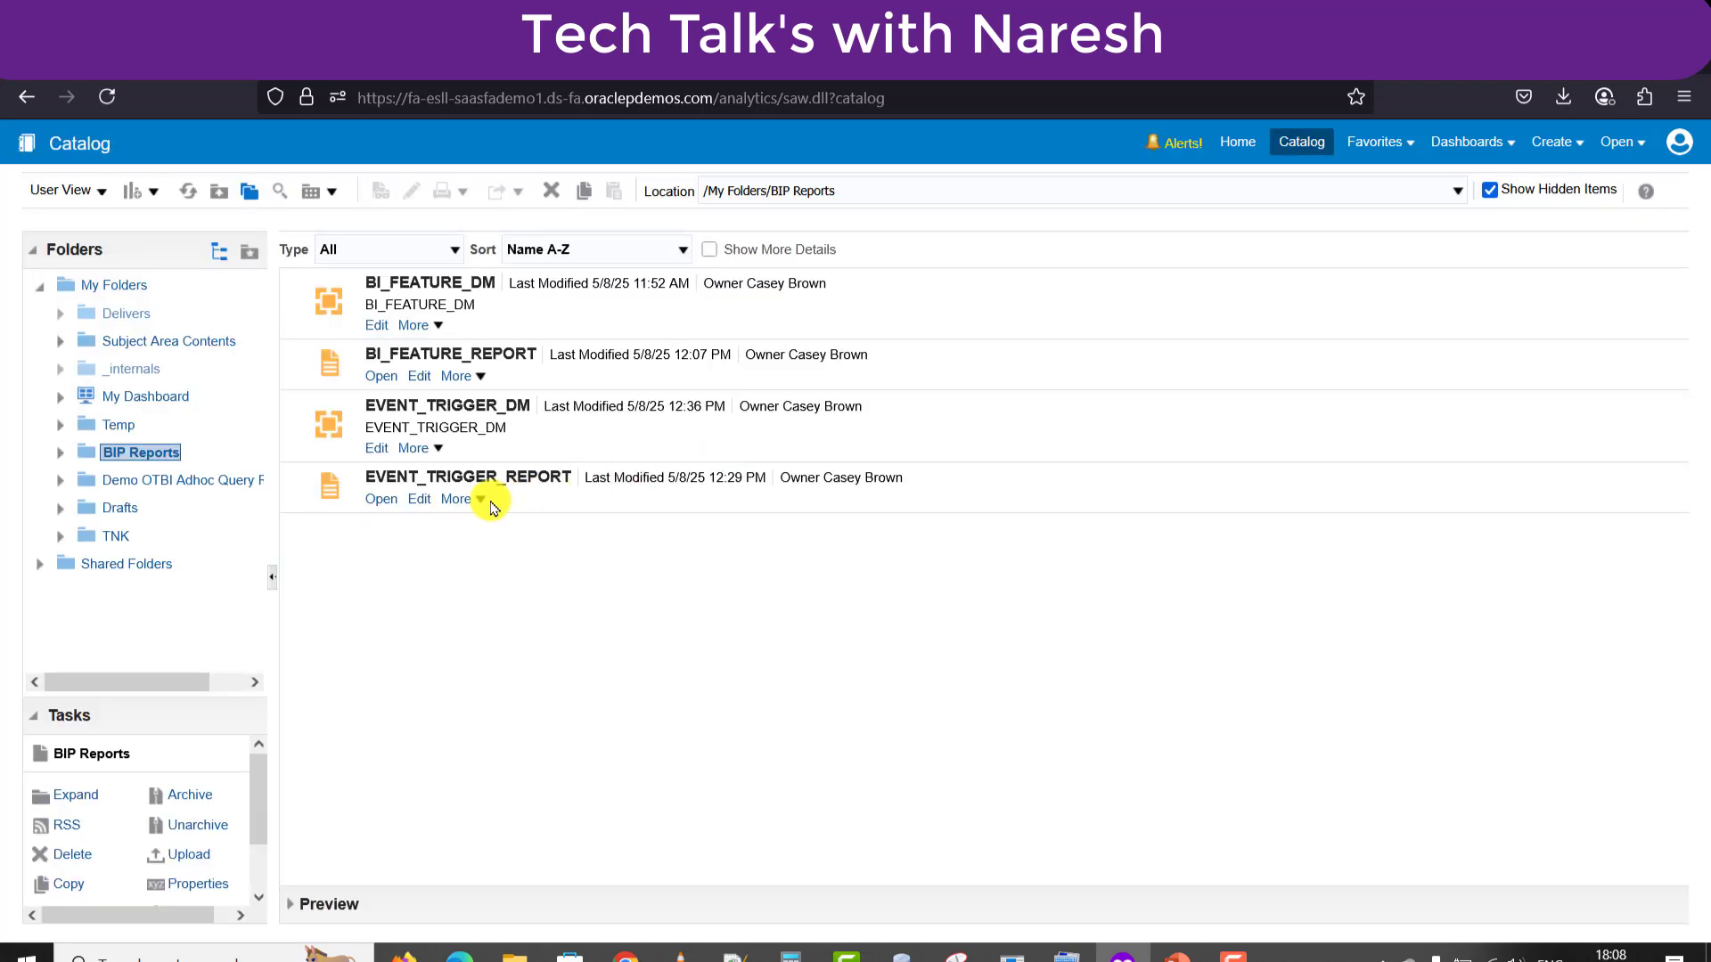
Open the job history of EVENT_TRIGGER_REPORT to see ETR1 Skipped and ETR Success.
left_click(482, 502)
left_click(495, 564)
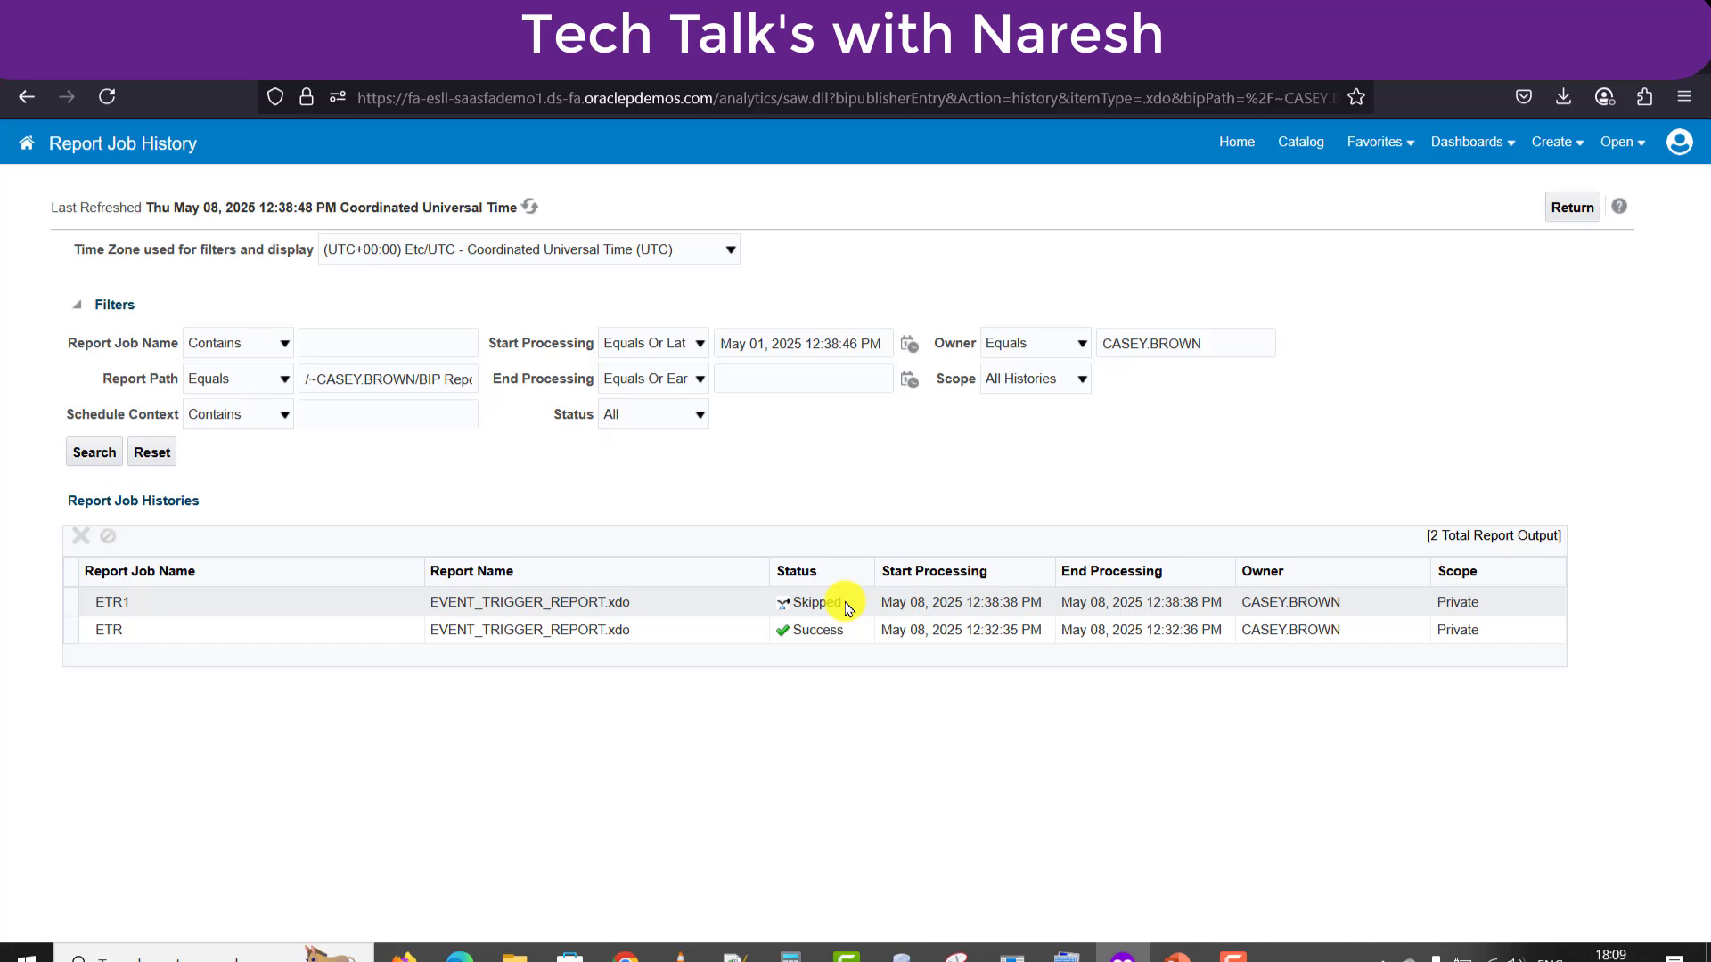
left_click(112, 600)
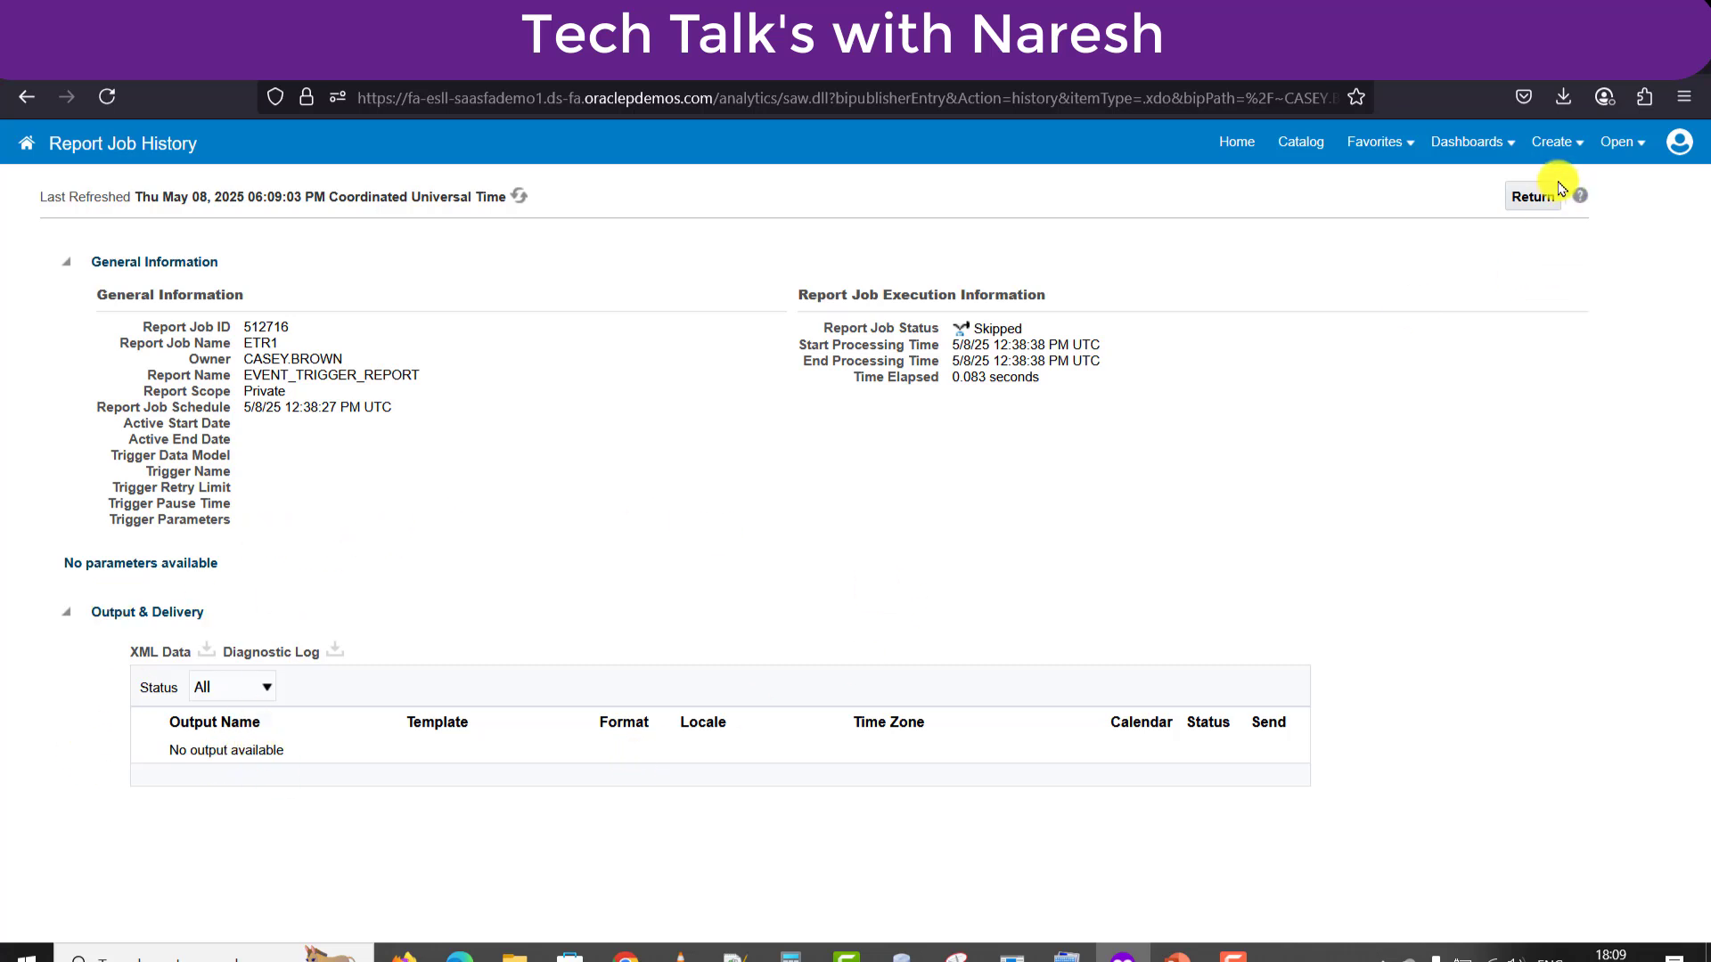
left_click(1536, 196)
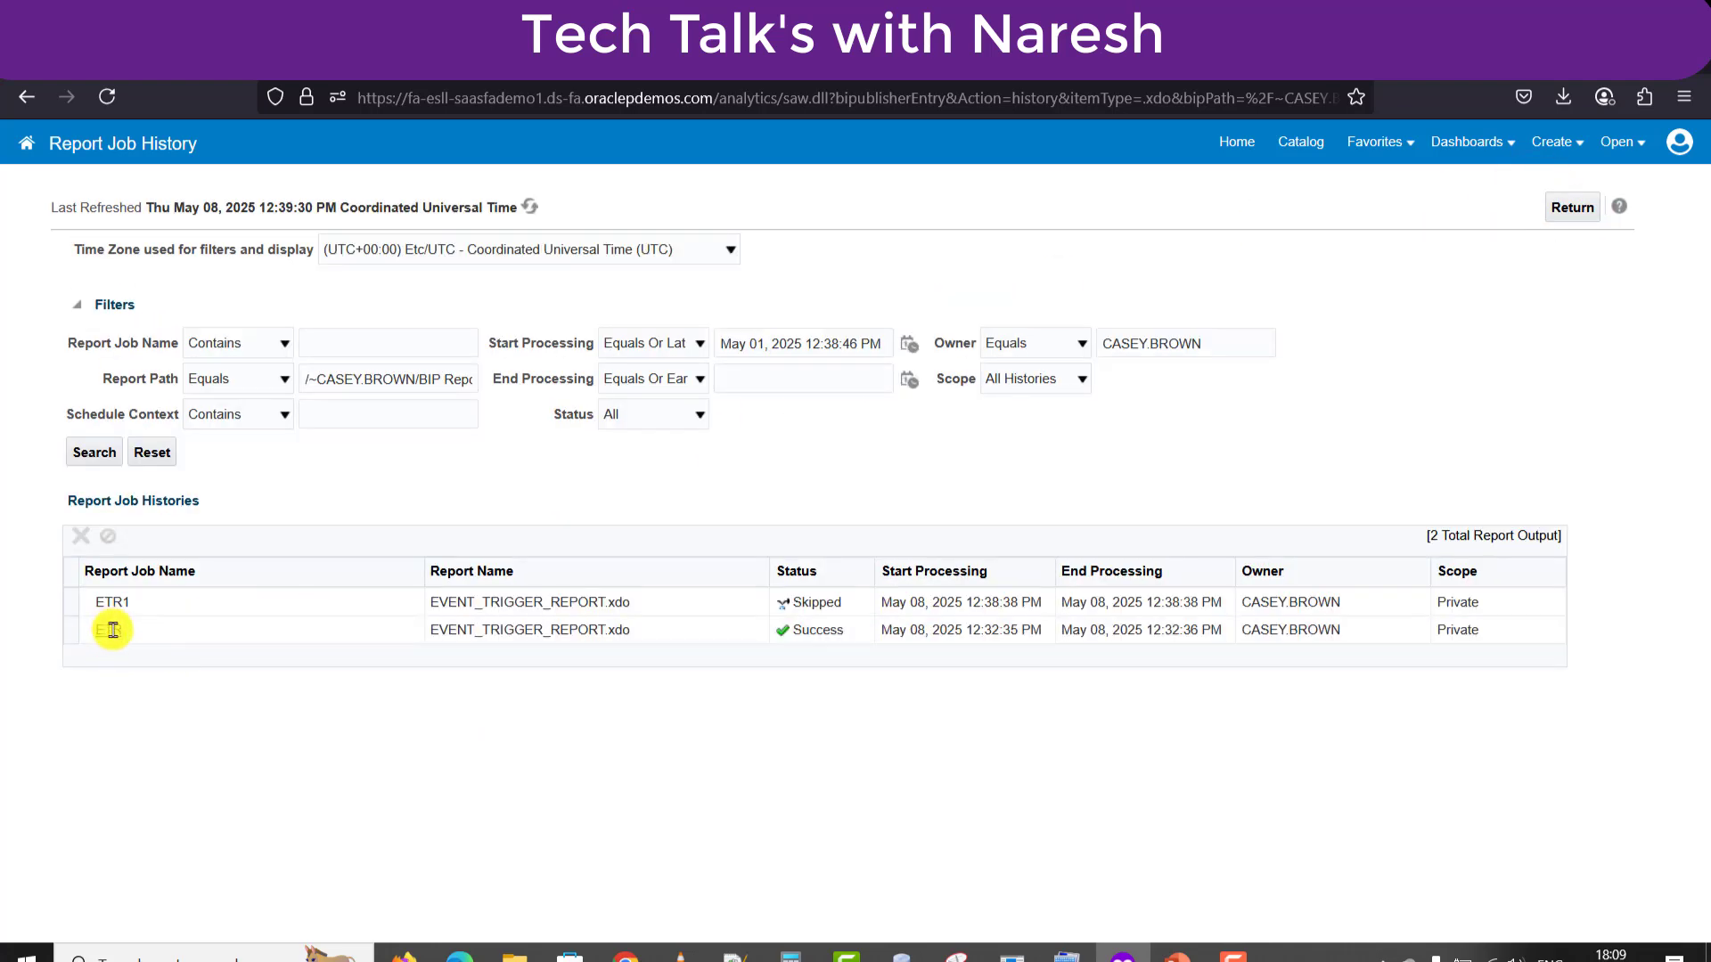
left_click(109, 630)
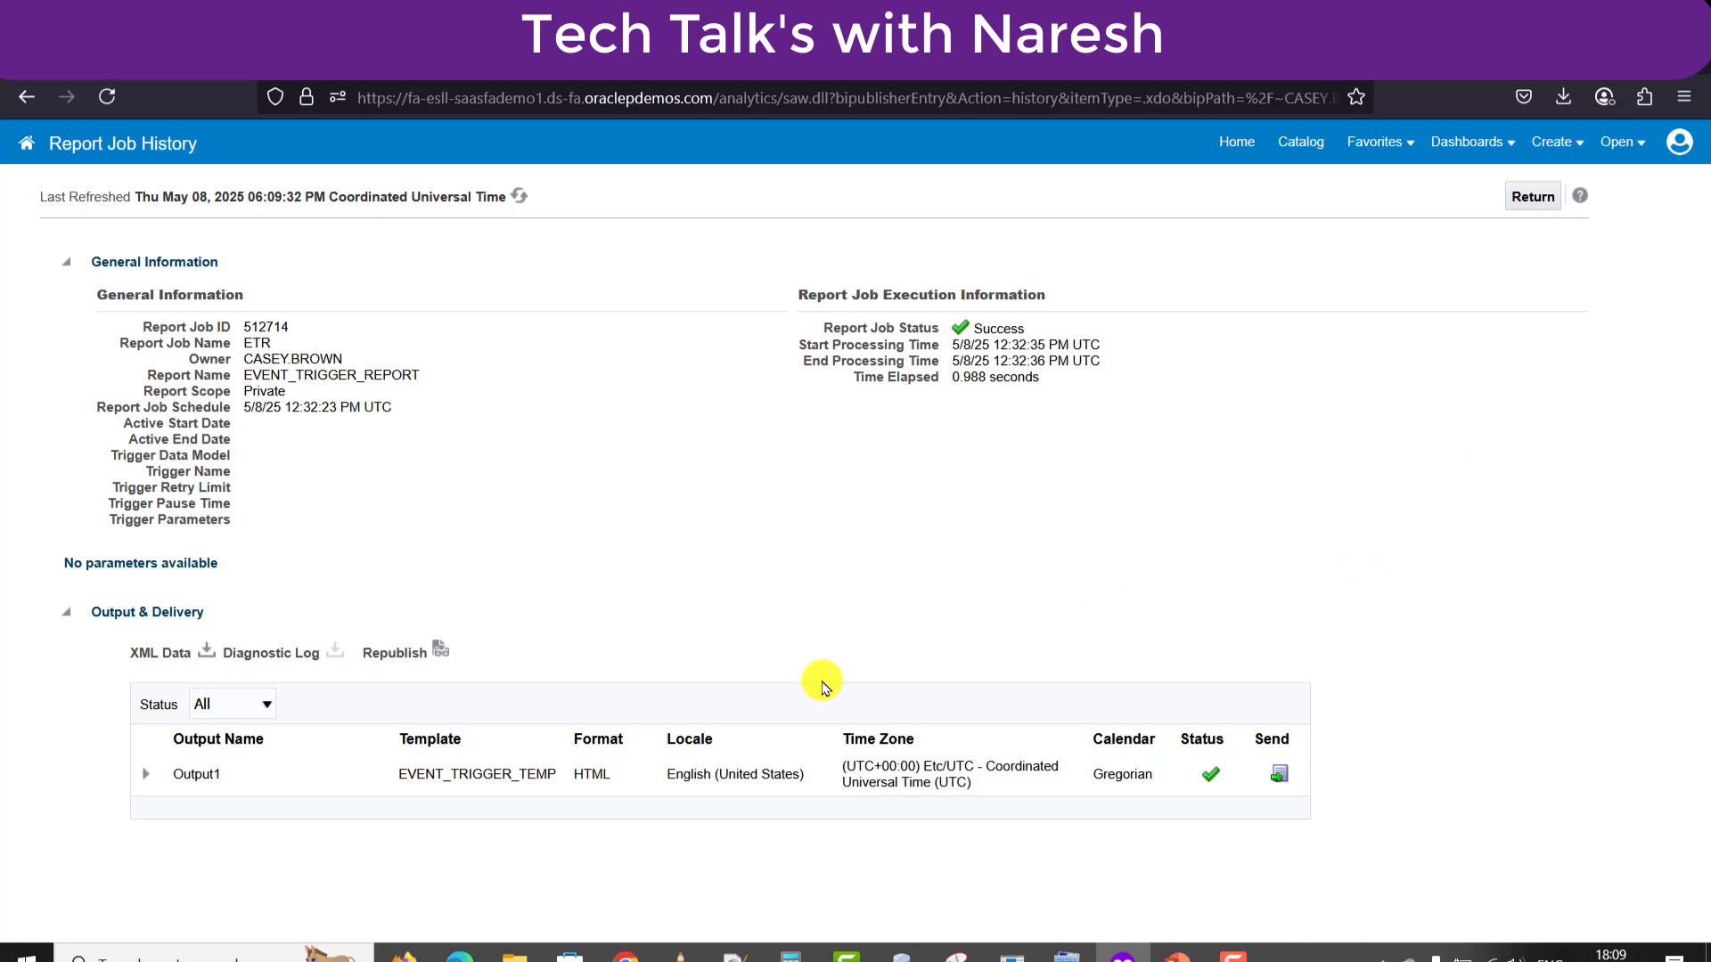
left_click(141, 774)
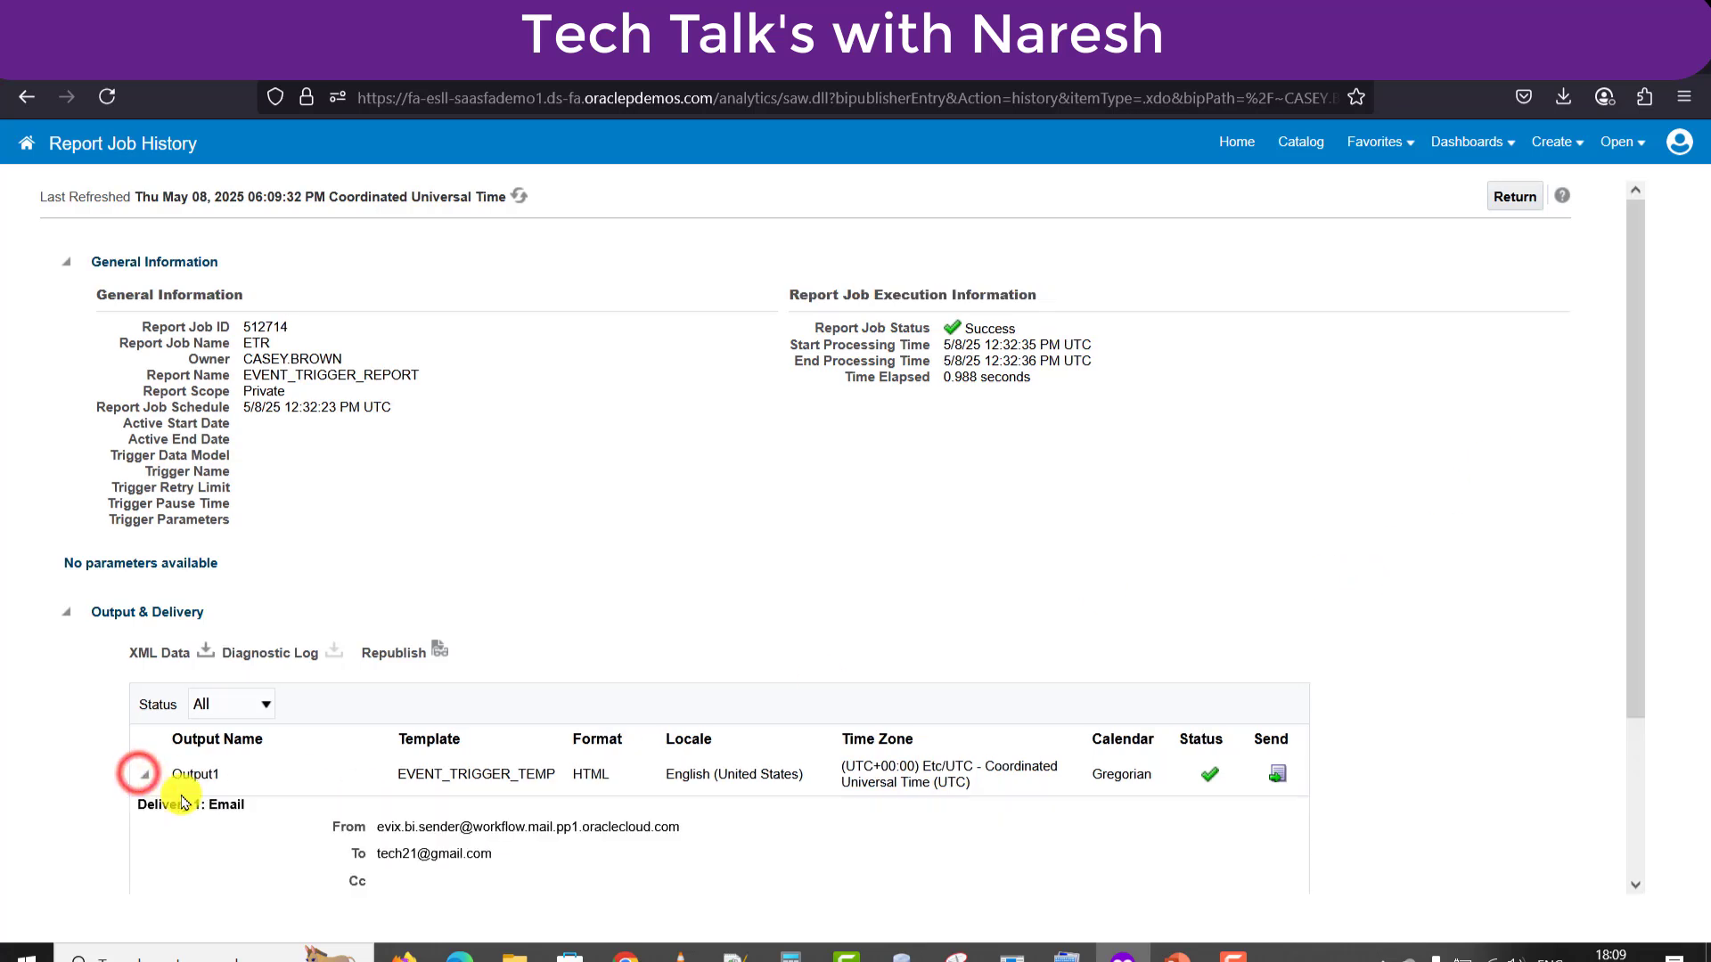
scroll(181, 802, "down", 2)
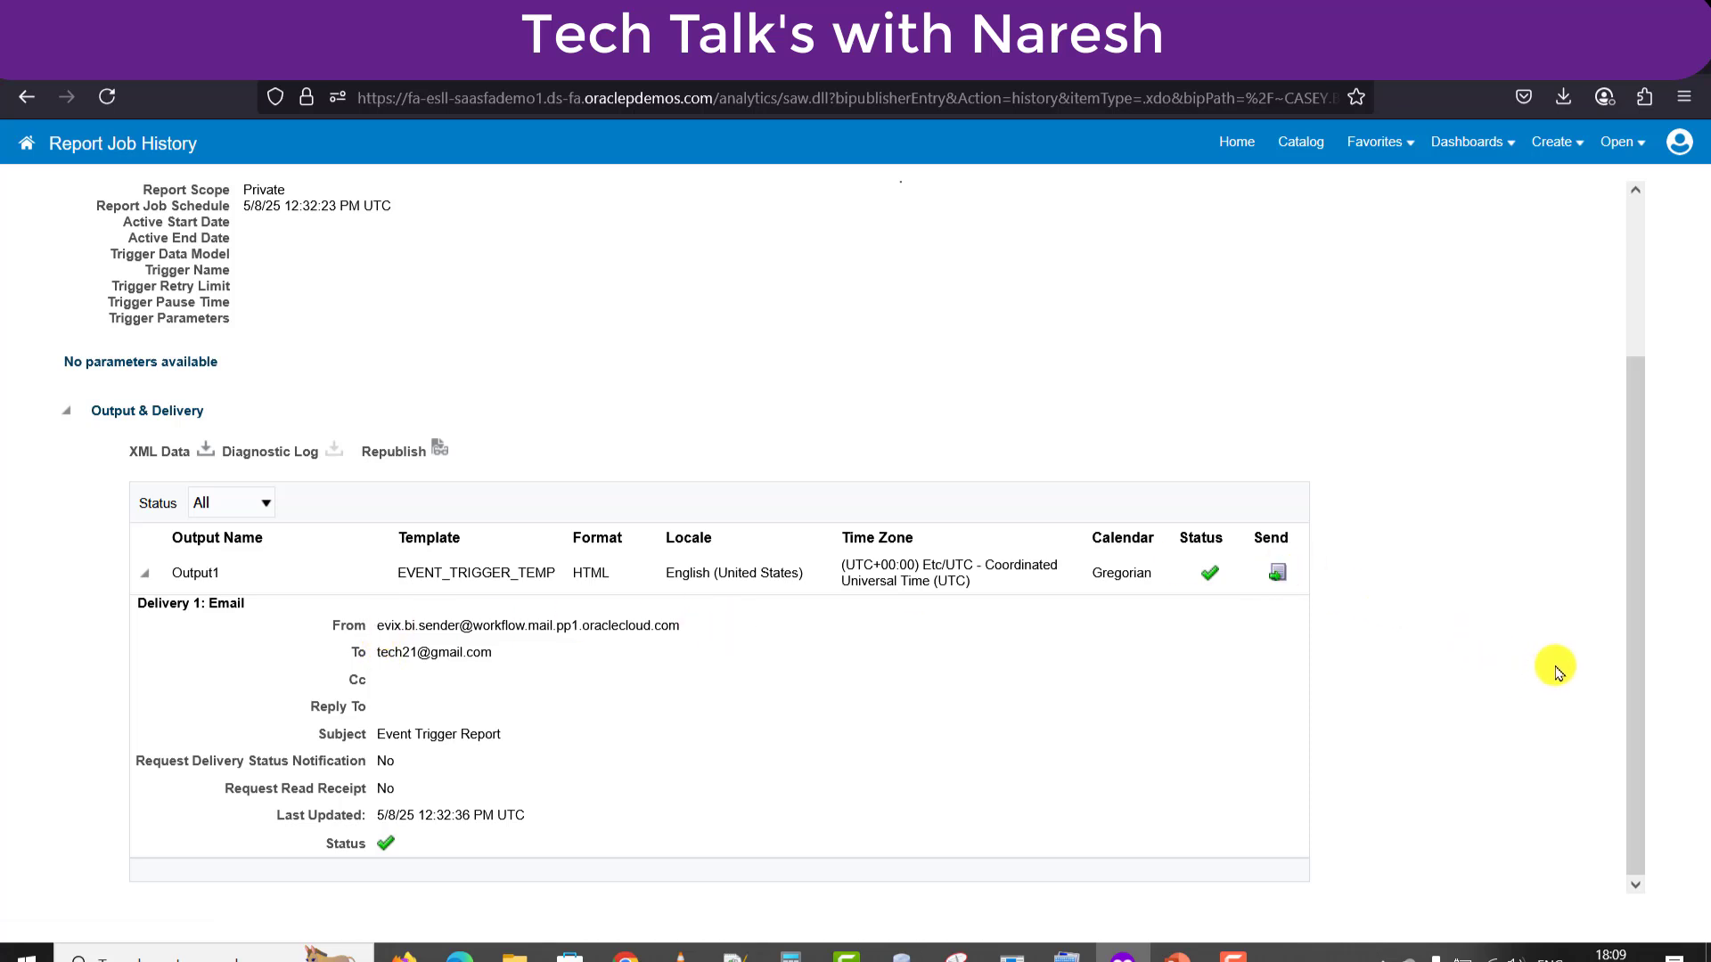
scroll(1618, 648, "up", 2)
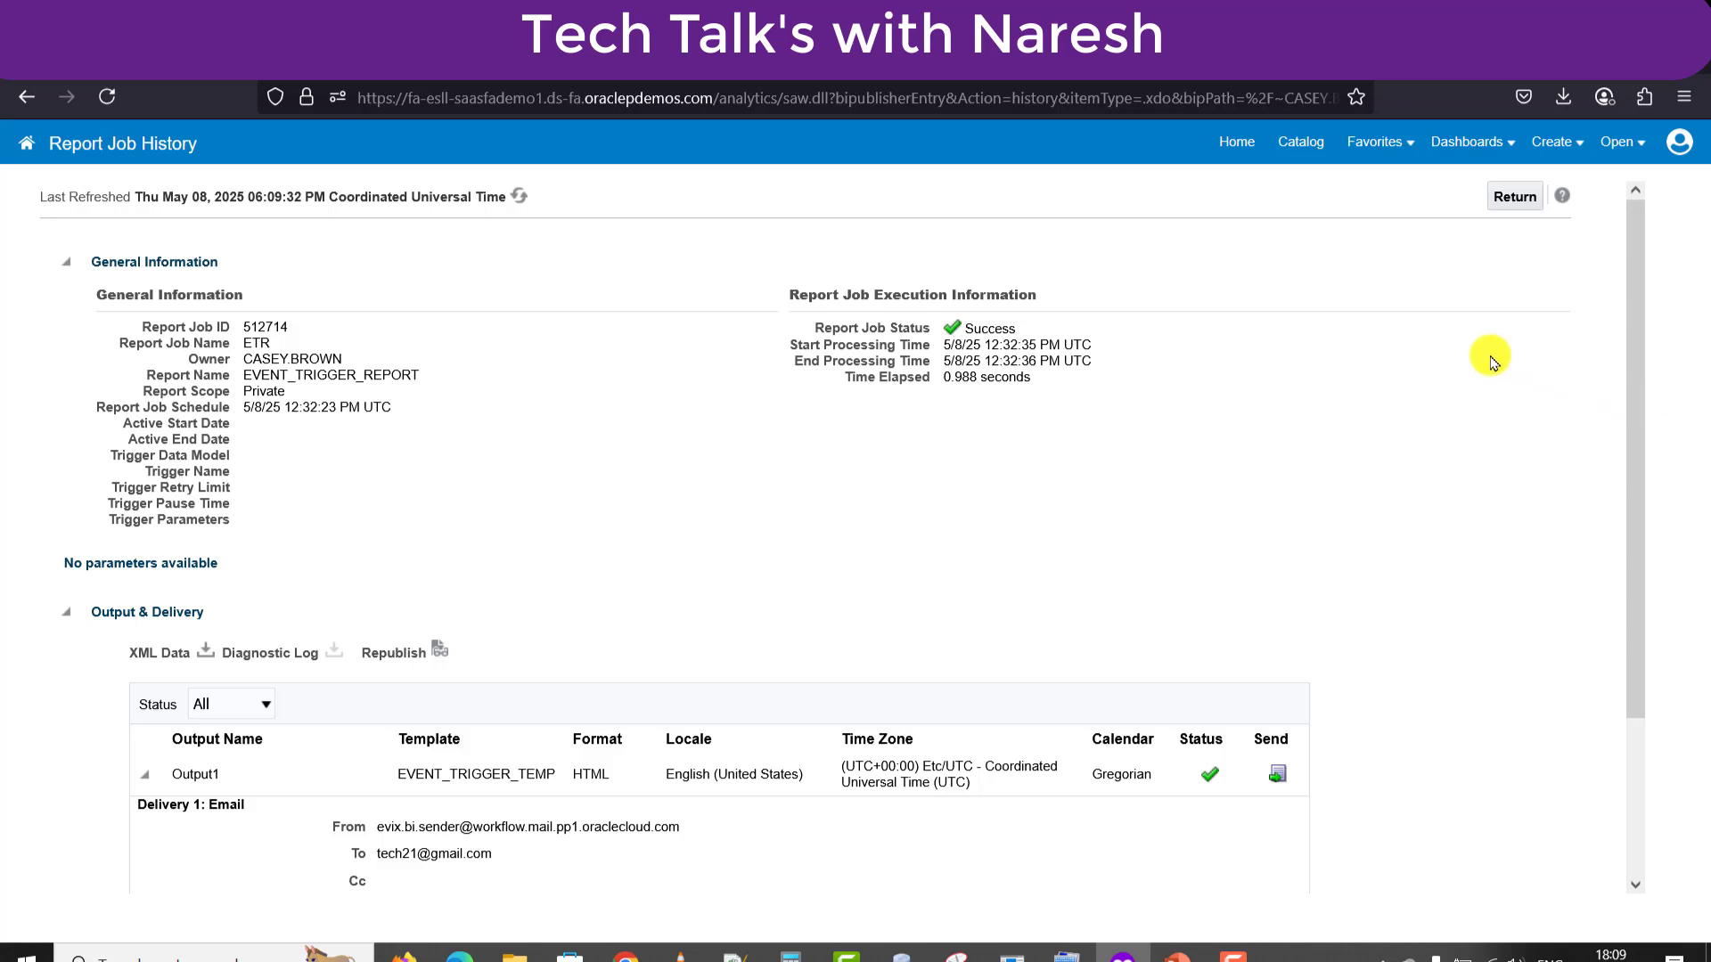
left_click(1516, 197)
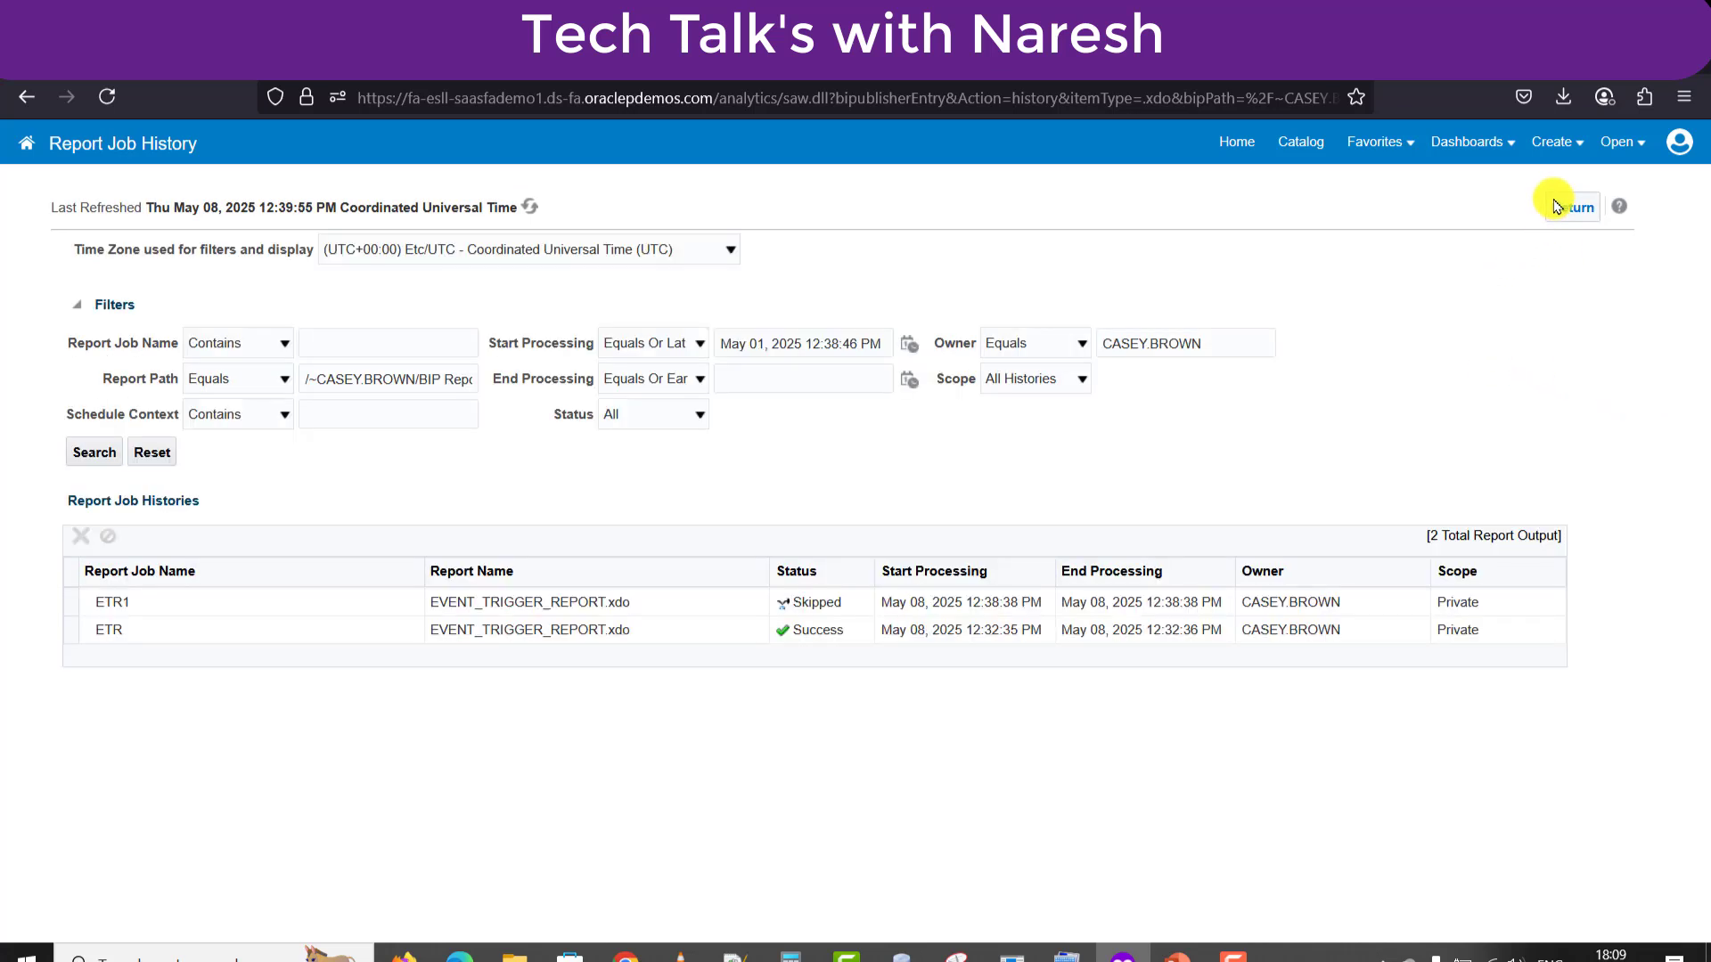